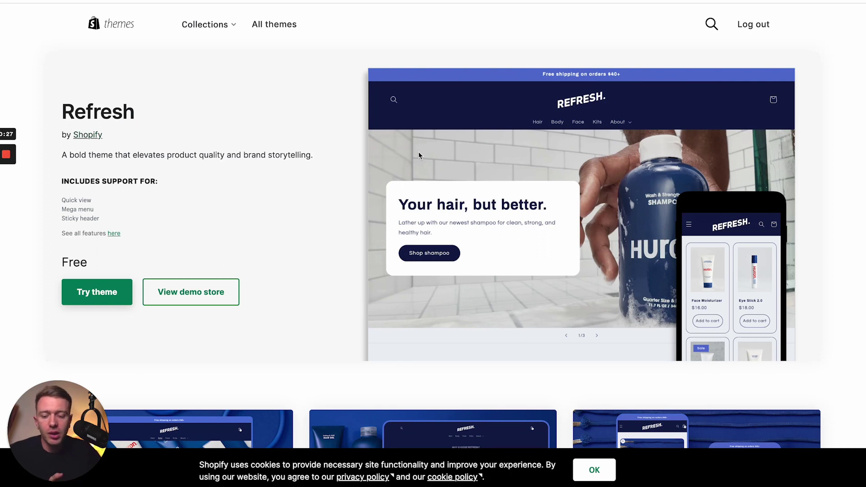
Open the Refresh theme's demo store and view the pages listed under About in its navigation
left_click(210, 294)
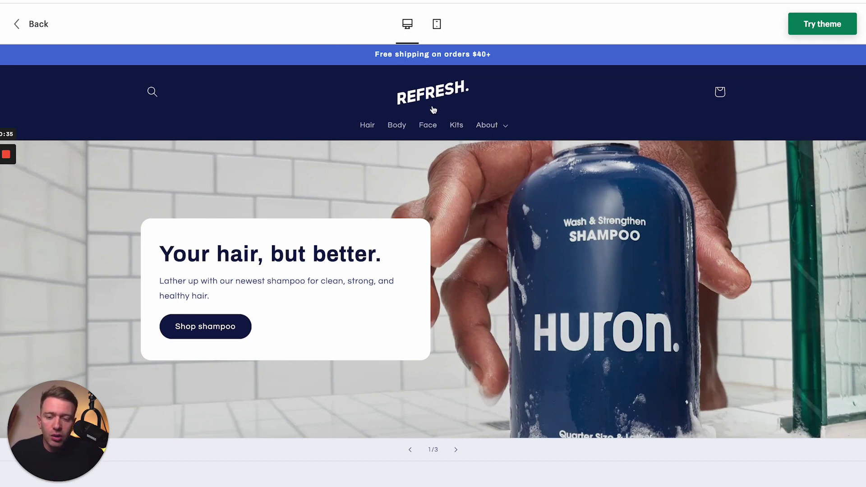
left_click(507, 128)
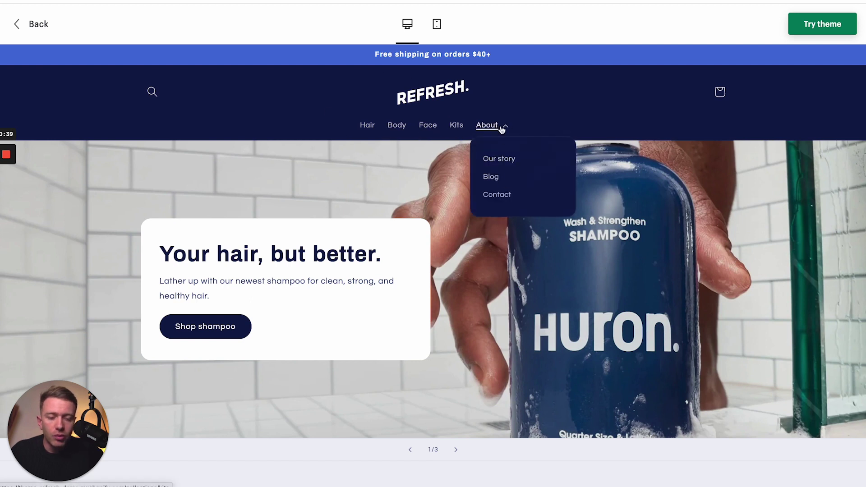
left_click(504, 129)
Examine the demo store's homepage from the hero banner through products, category sections, kits and blog posts, then return to its start
scroll(402, 223, "down", 3)
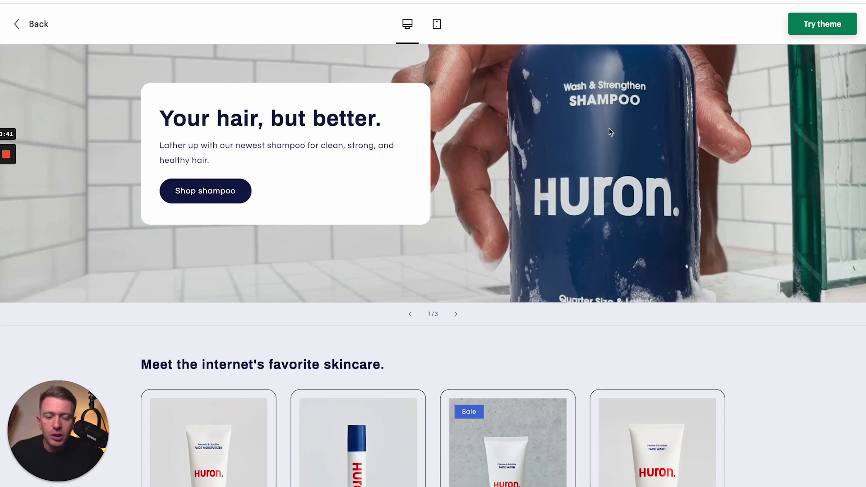
scroll(195, 185, "down", 2)
scroll(196, 182, "down", 3)
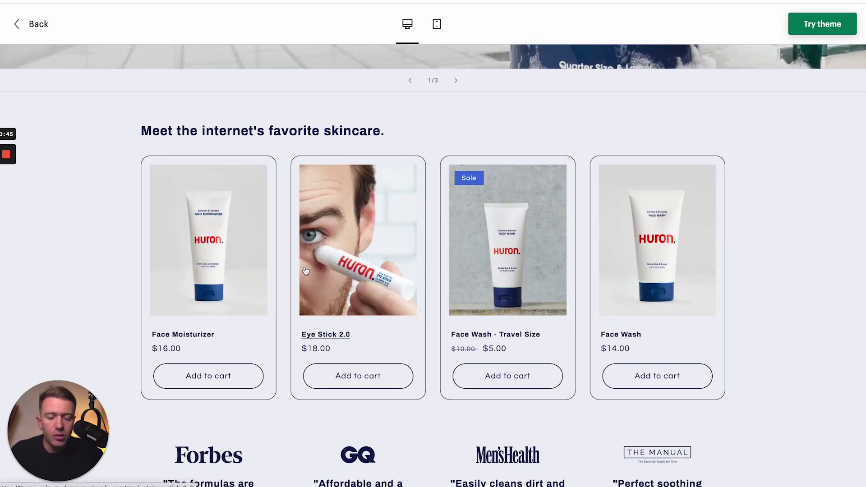
scroll(293, 357, "down", 10)
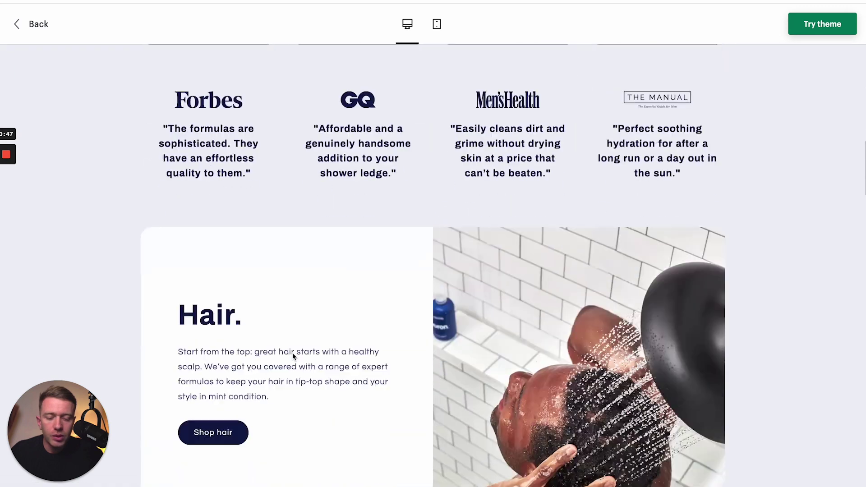
scroll(292, 353, "down", 18)
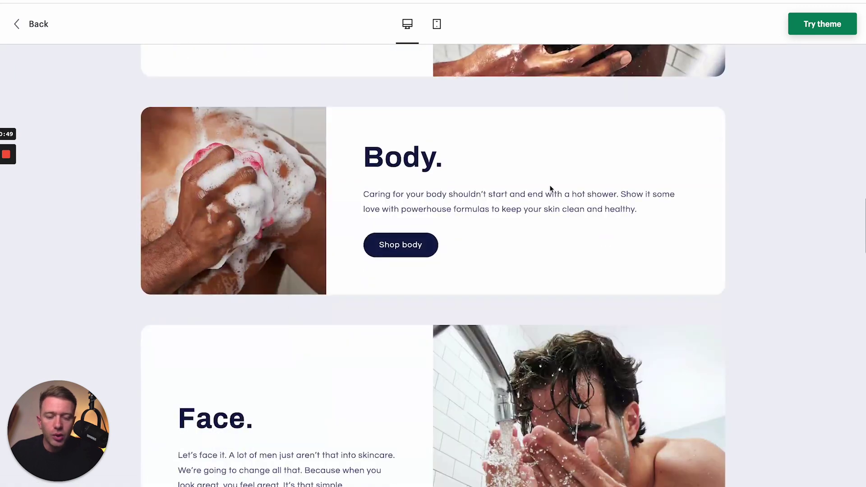
scroll(282, 289, "down", 13)
scroll(282, 288, "up", 8)
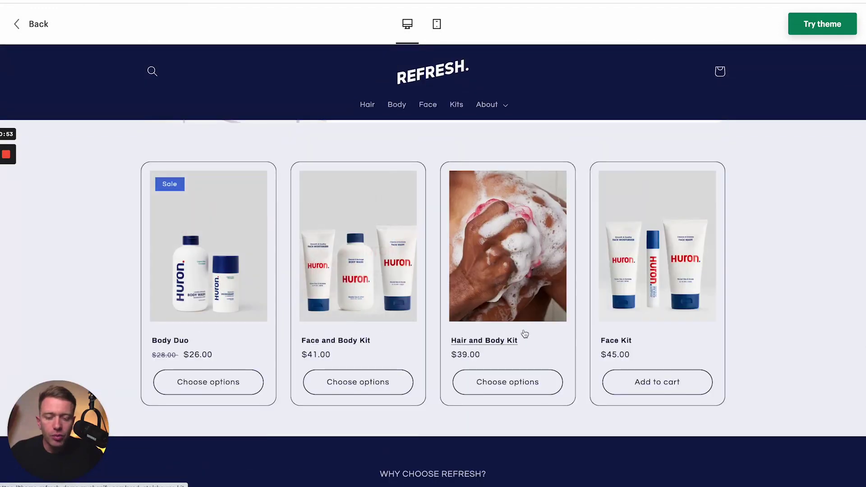
scroll(521, 332, "down", 10)
scroll(524, 333, "down", 5)
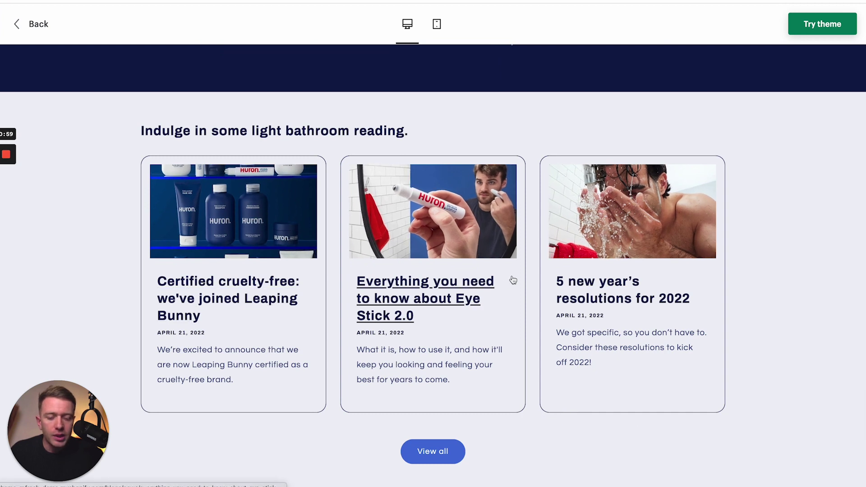
scroll(512, 280, "down", 6)
scroll(512, 279, "down", 2)
scroll(512, 278, "up", 20)
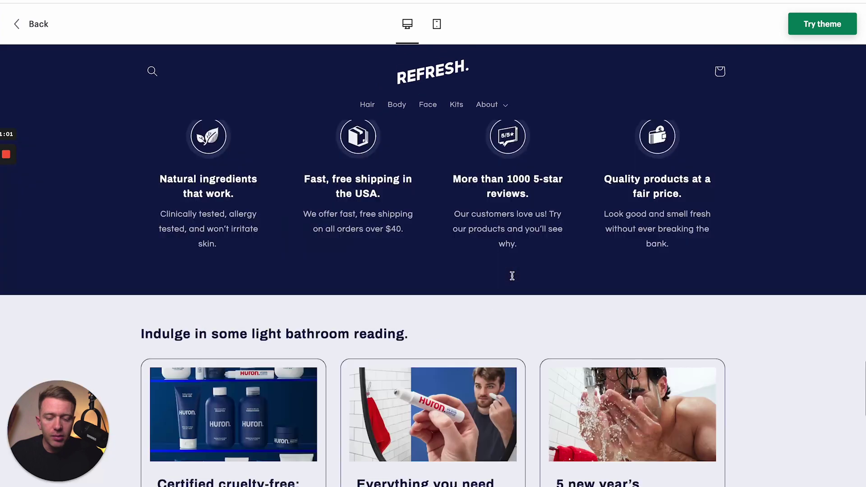
scroll(513, 275, "down", 5)
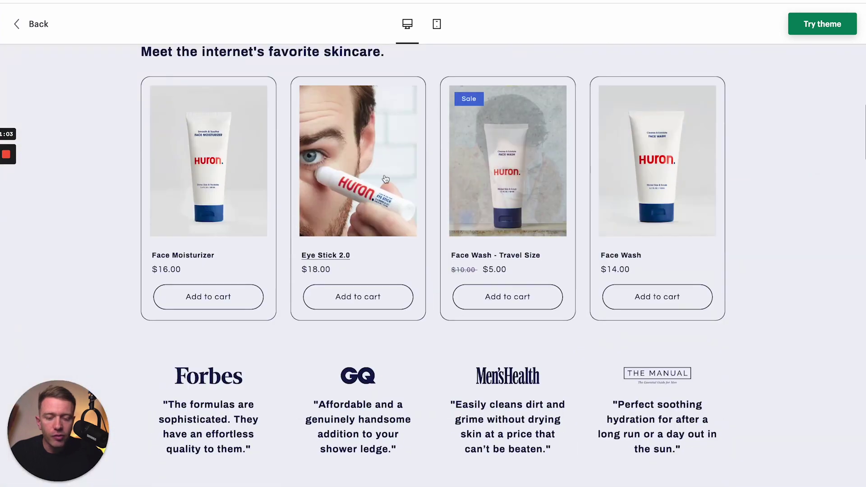
scroll(296, 202, "up", 10)
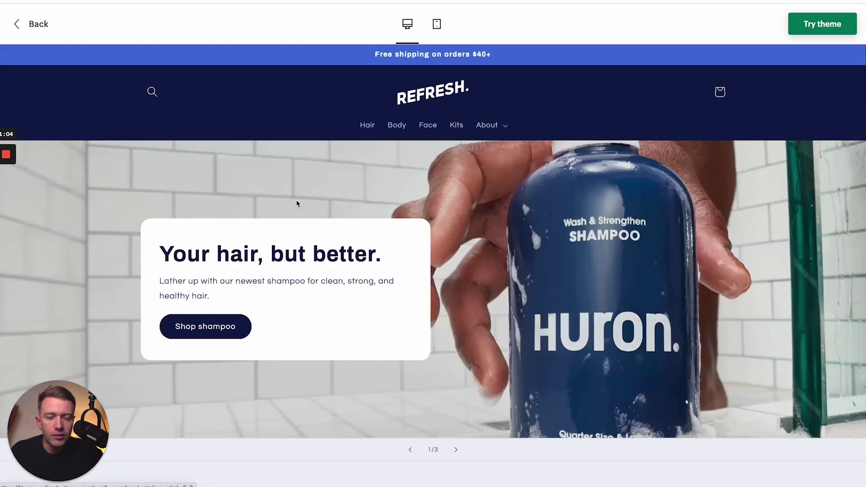
Open the Hair collection and go to the Conditioner product page
left_click(365, 128)
scroll(441, 276, "down", 7)
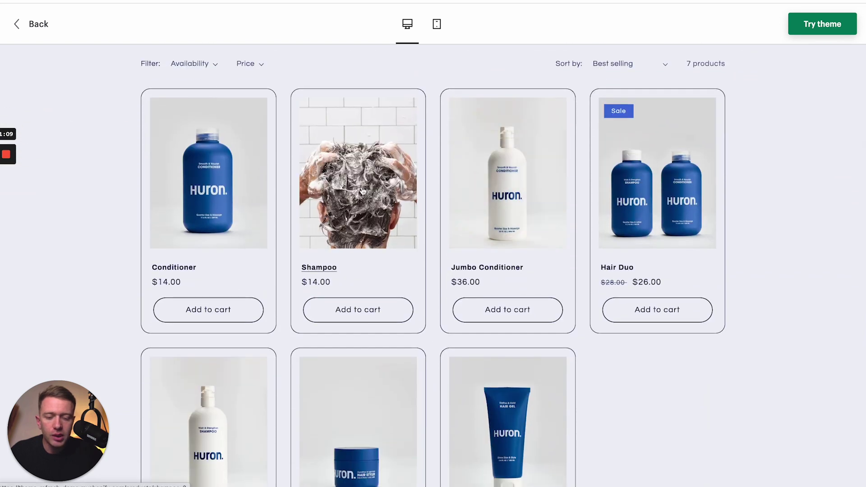
left_click(220, 201)
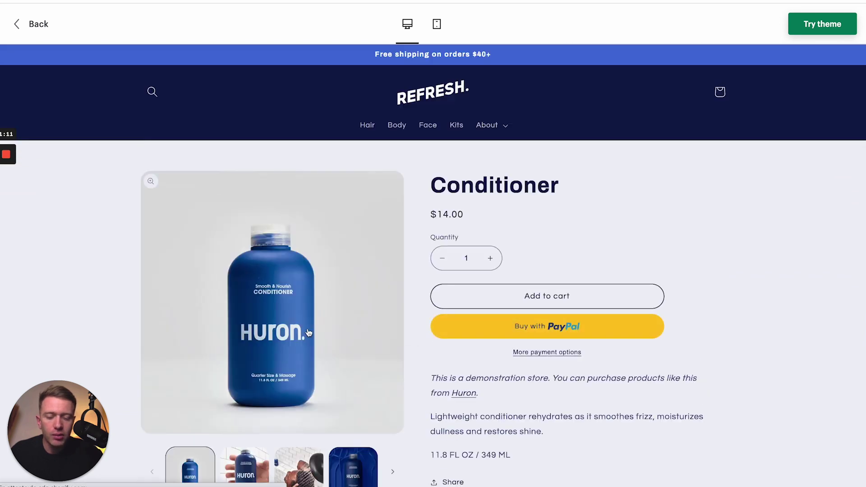
Examine the Conditioner product page's images, details, paired products, brand features, hair routine sections and newsletter footer
scroll(308, 333, "down", 1)
scroll(309, 332, "down", 8)
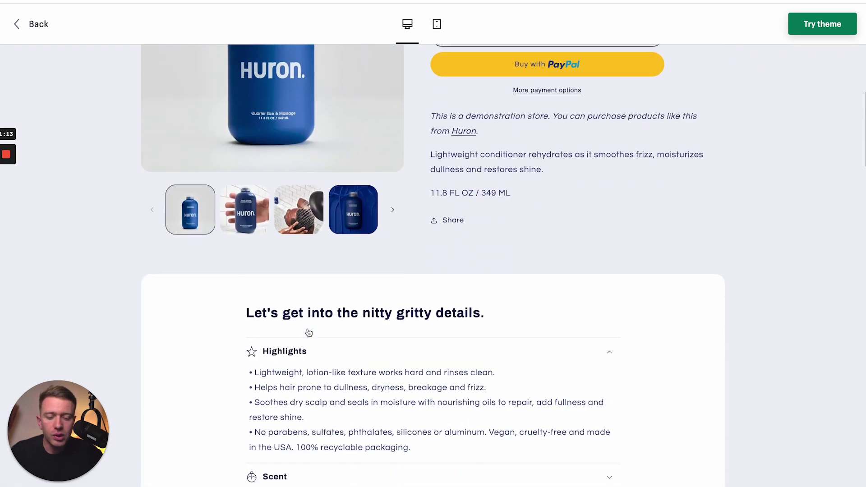
scroll(364, 353, "down", 6)
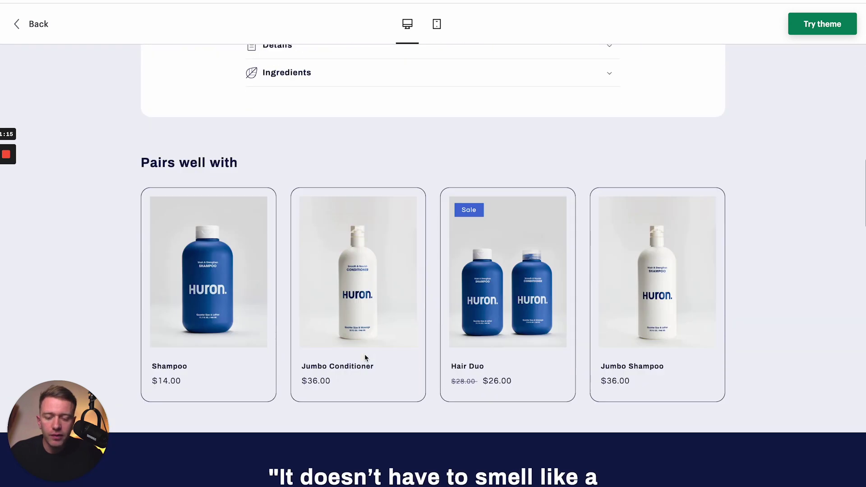
scroll(323, 359, "down", 14)
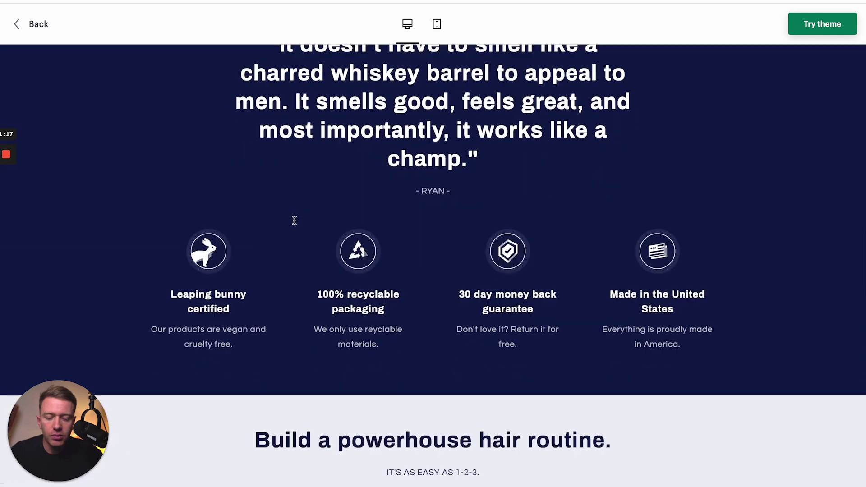
scroll(295, 224, "down", 5)
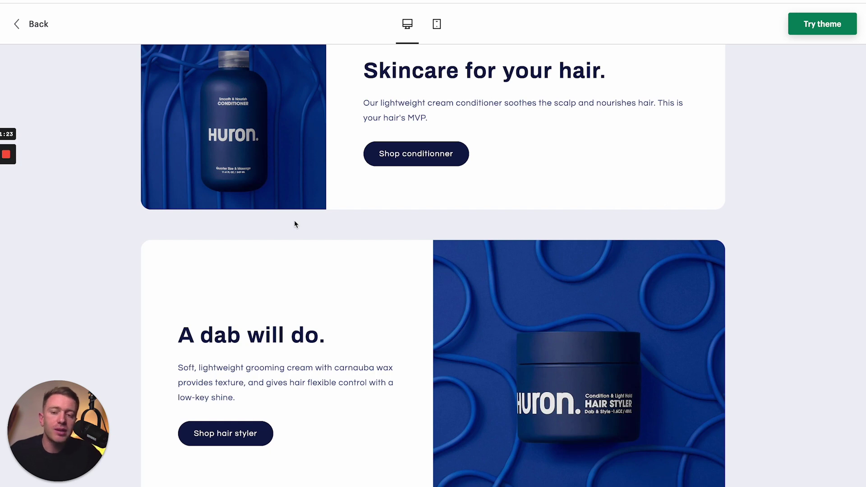
scroll(296, 224, "down", 3)
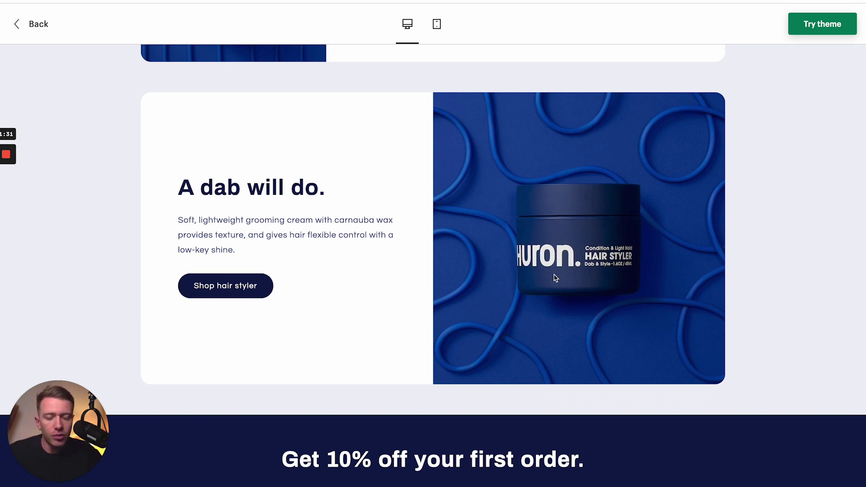
scroll(555, 278, "down", 6)
scroll(555, 278, "up", 2)
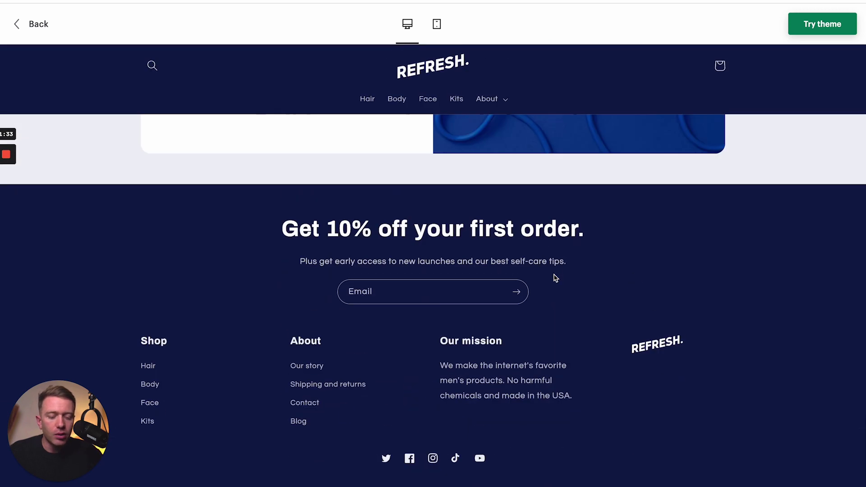
scroll(555, 278, "up", 15)
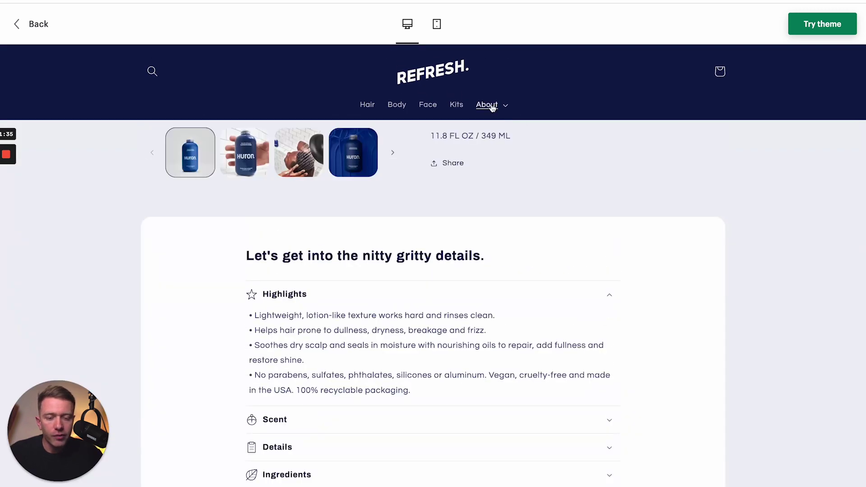
Open the demo store's Contact page and review its contact form and footer
left_click(490, 105)
left_click(494, 175)
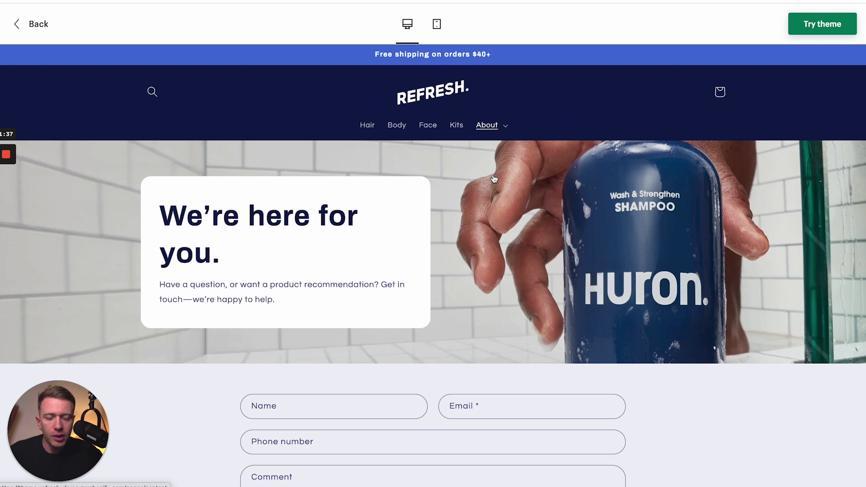
scroll(381, 350, "down", 3)
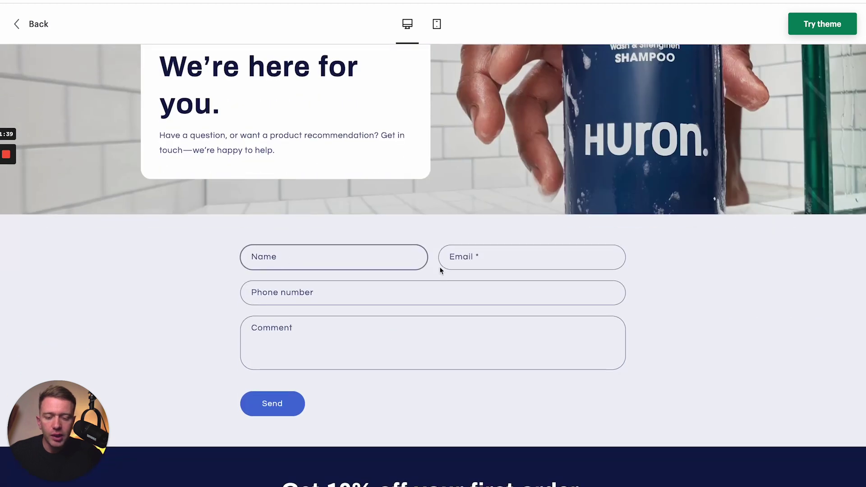
scroll(325, 357, "down", 5)
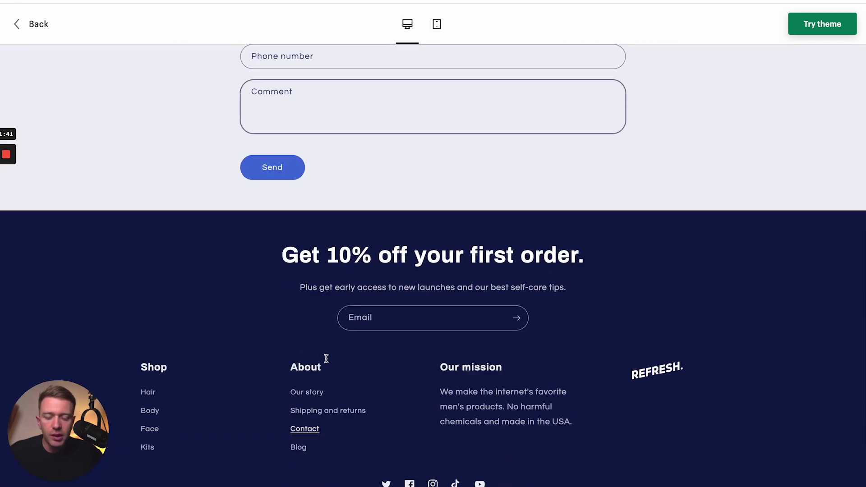
scroll(326, 358, "up", 9)
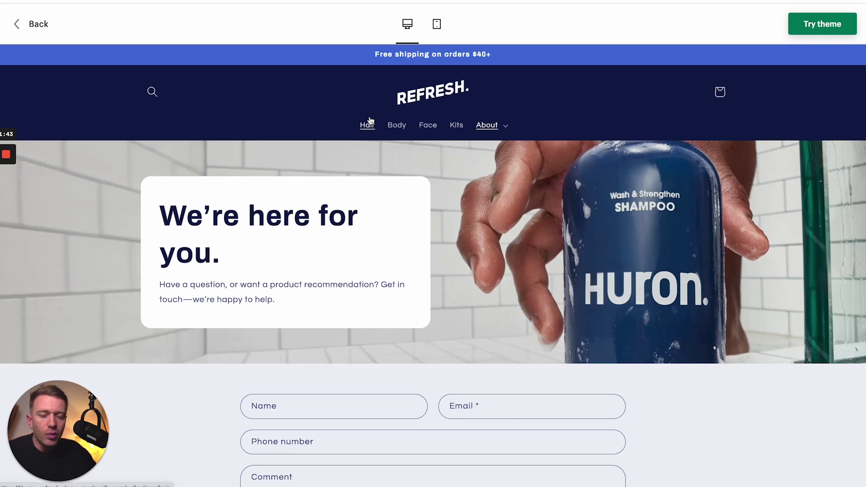
View the Hair collection page's banner again and return to the demo store's homepage
left_click(368, 125)
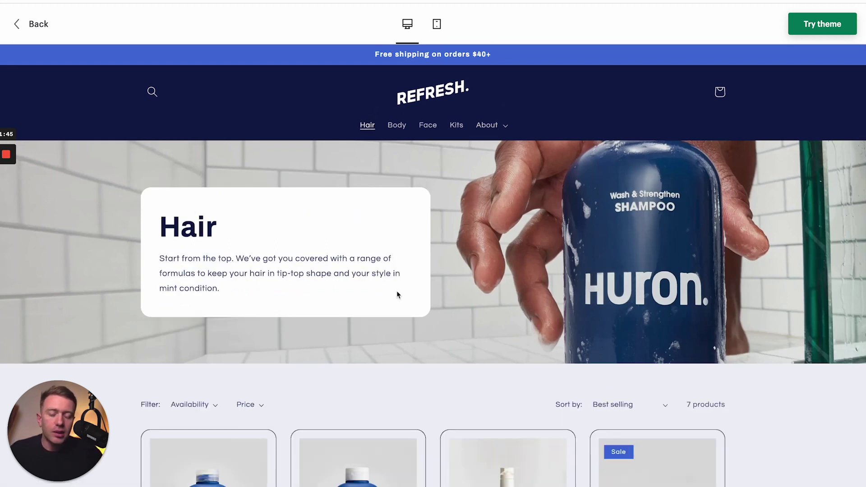
left_click(429, 95)
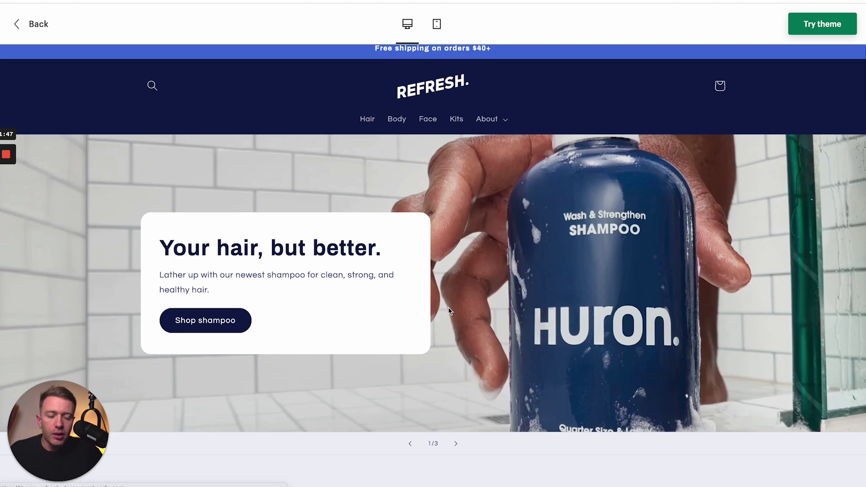
scroll(448, 311, "down", 5)
scroll(450, 309, "up", 6)
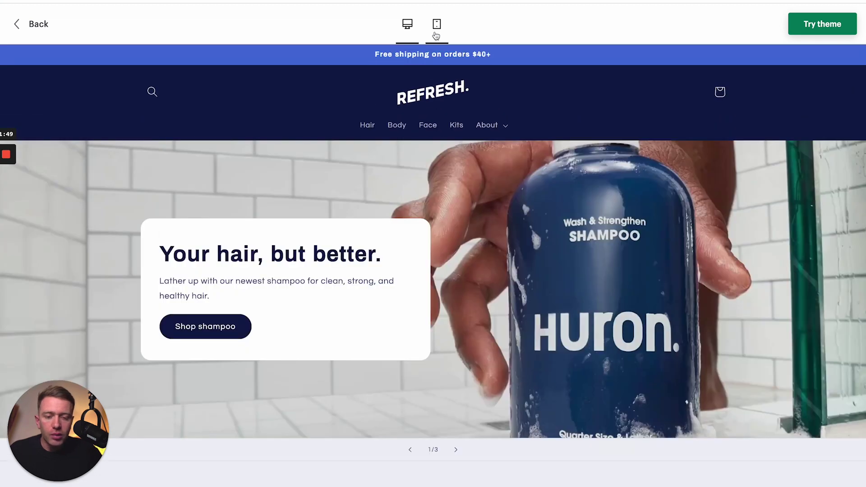
Switch the demo store preview to the mobile layout and examine the homepage down to the kit products
left_click(435, 36)
scroll(431, 237, "down", 4)
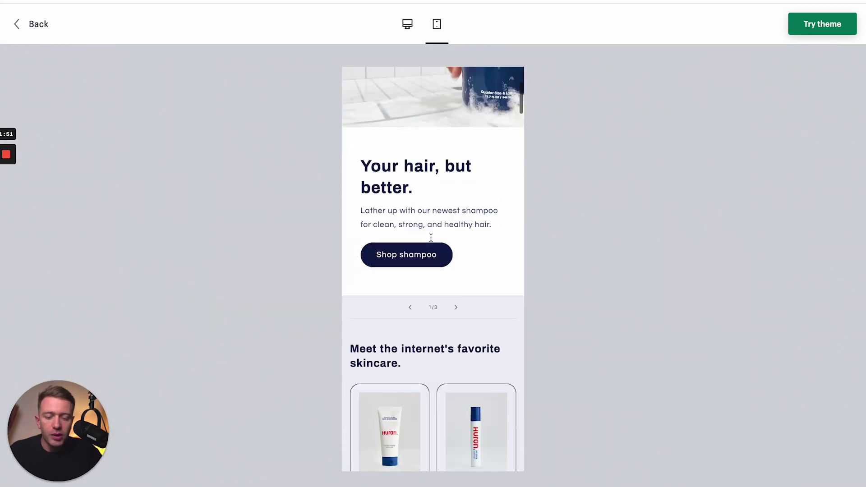
scroll(431, 238, "down", 2)
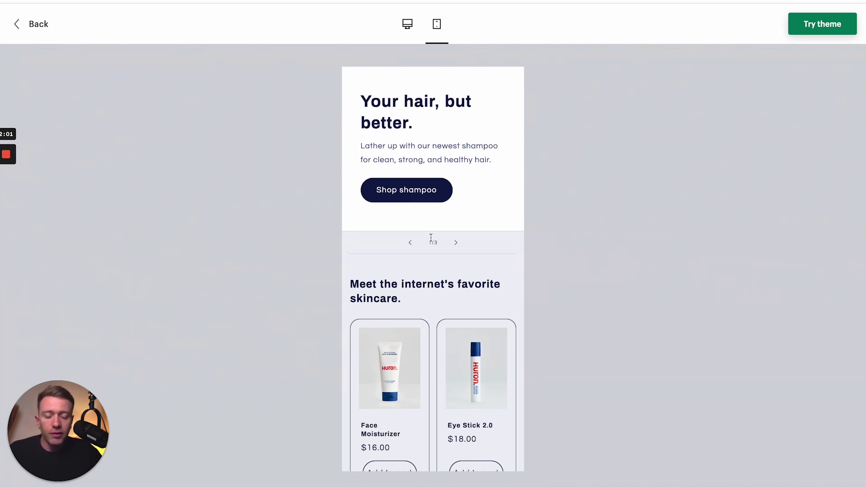
scroll(431, 238, "down", 3)
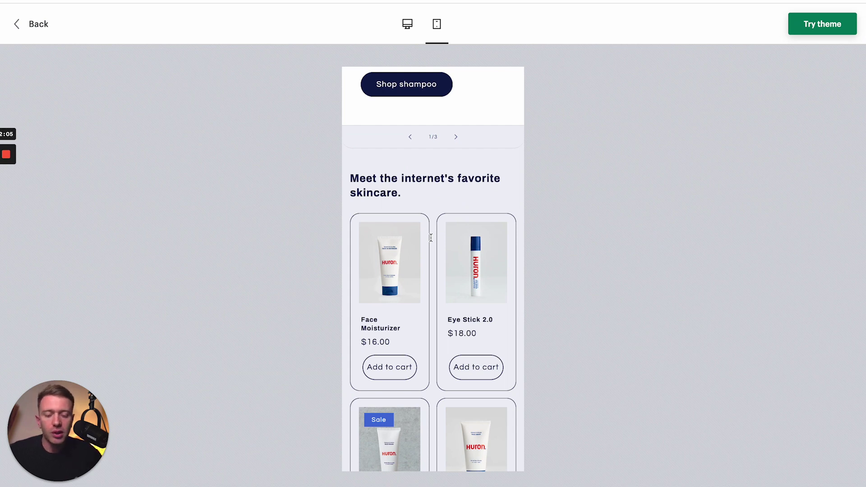
scroll(431, 237, "down", 5)
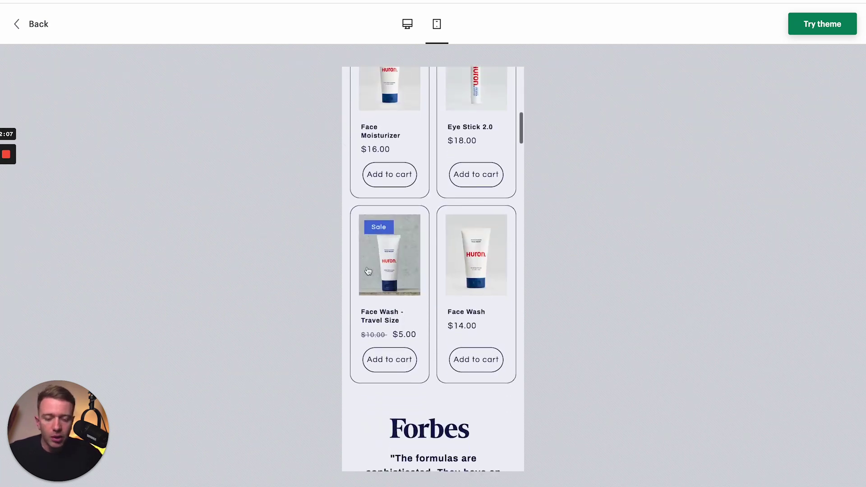
scroll(421, 269, "down", 5)
scroll(421, 269, "down", 20)
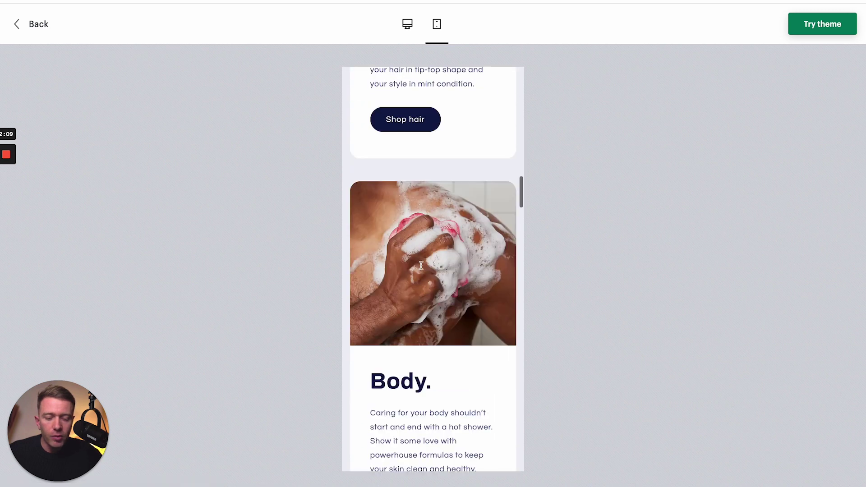
scroll(421, 265, "down", 10)
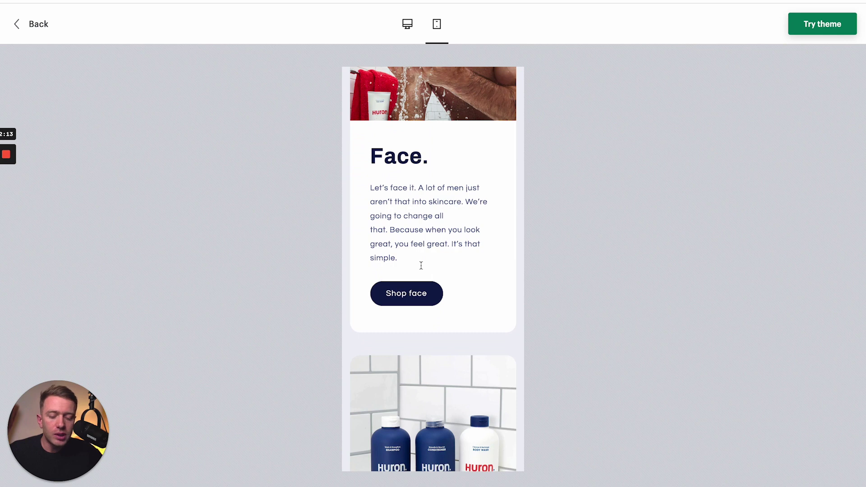
scroll(420, 265, "down", 10)
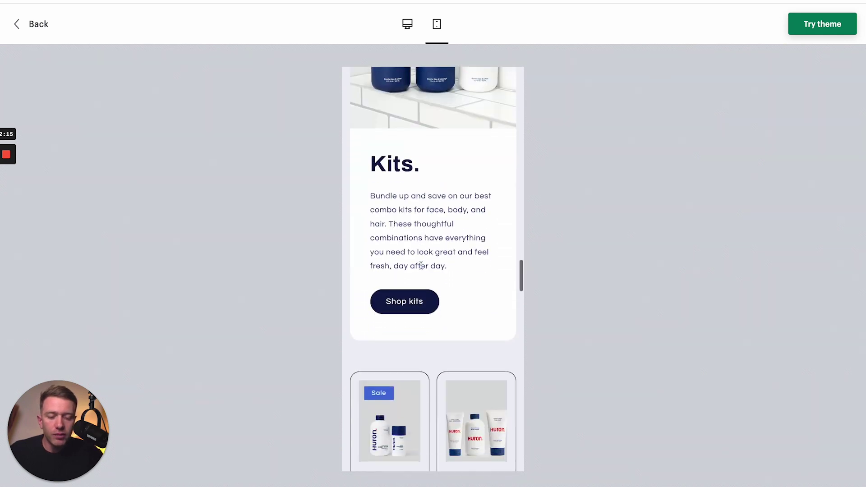
scroll(421, 265, "down", 9)
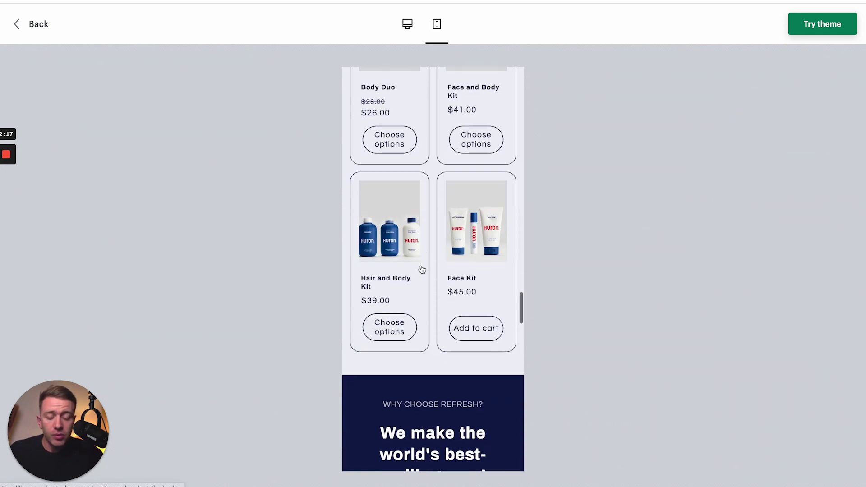
Examine the rest of the mobile homepage, from the kit products through the brand benefits and blog articles to the newsletter offer
scroll(422, 269, "down", 15)
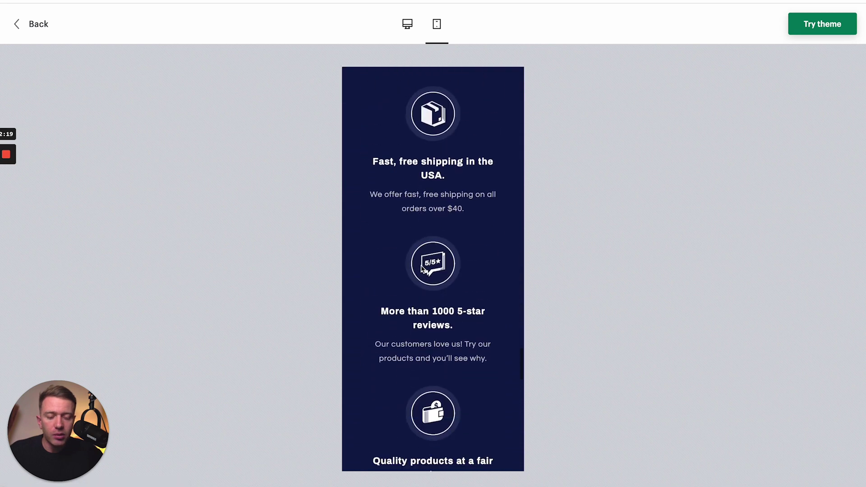
scroll(421, 268, "down", 5)
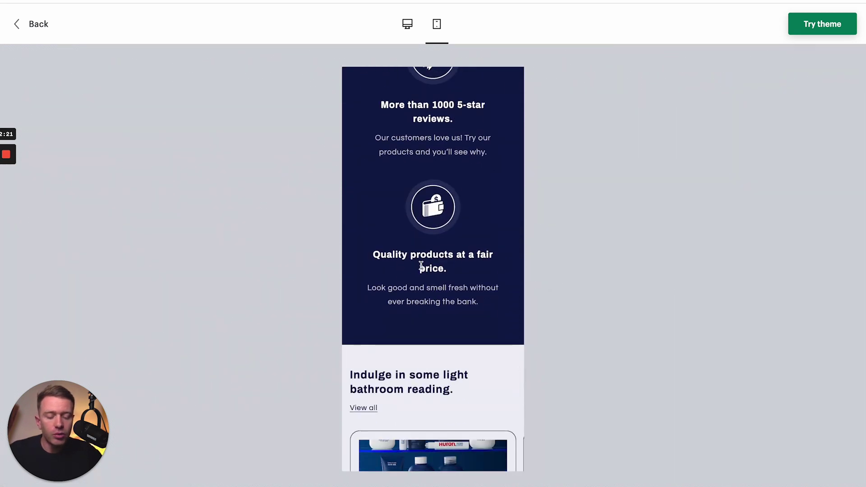
scroll(421, 266, "down", 13)
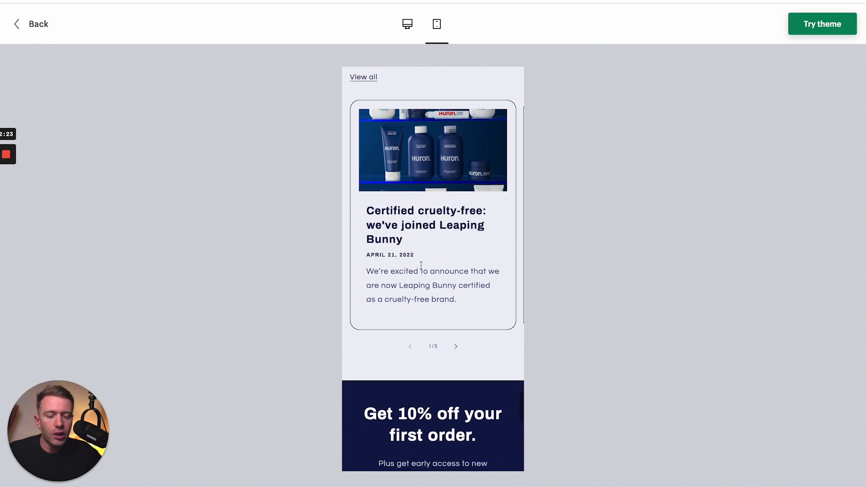
scroll(421, 266, "down", 5)
scroll(421, 265, "up", 20)
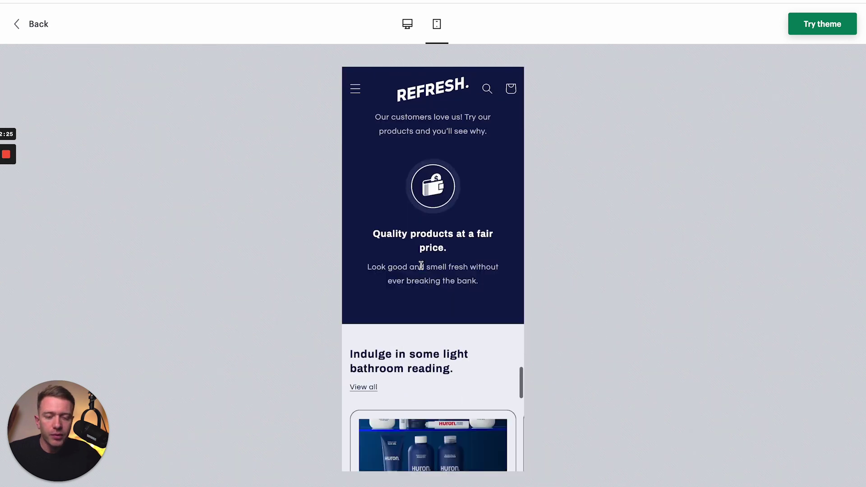
scroll(420, 266, "up", 15)
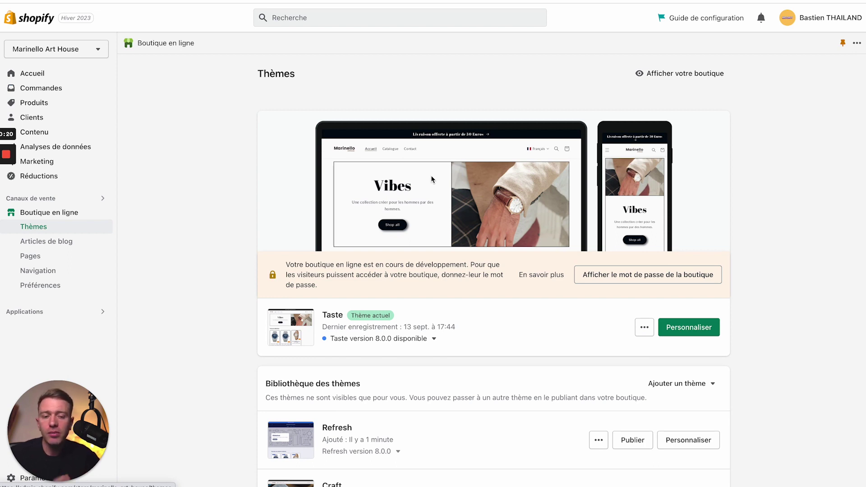
Visit the Shopify theme store from the admin's Thèmes page, filter by Free and choose to try the Refresh theme
scroll(431, 179, "down", 12)
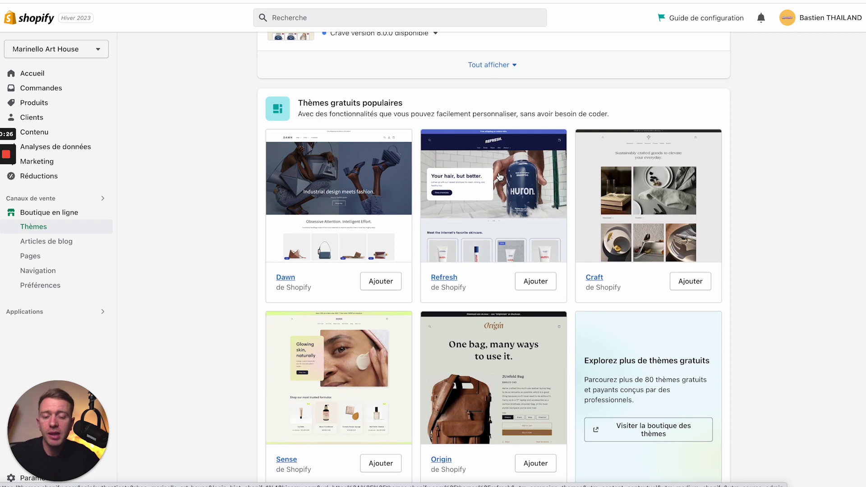
left_click(684, 430)
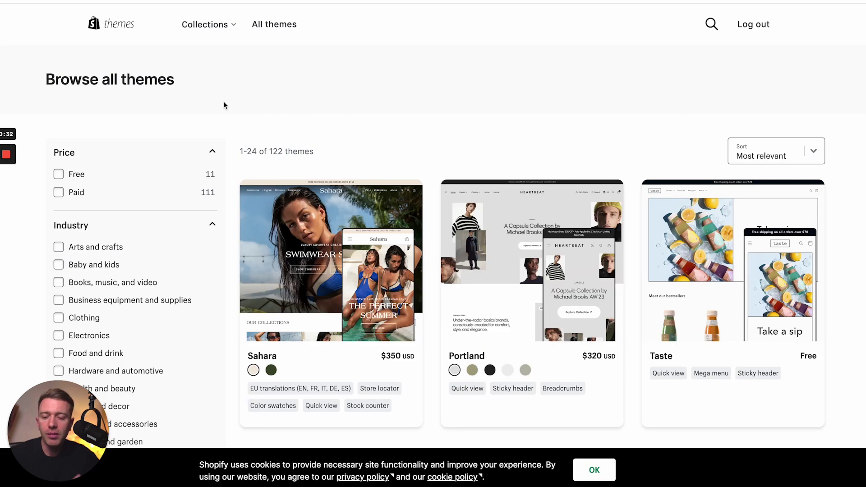
left_click(59, 174)
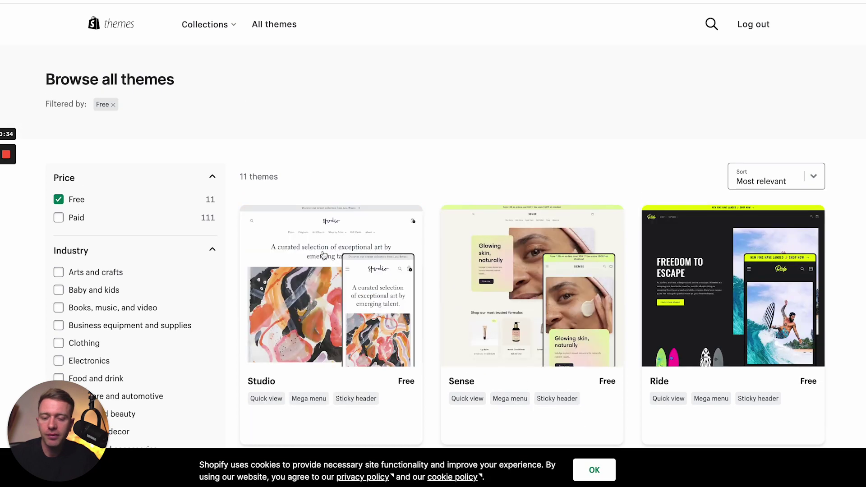
scroll(323, 255, "down", 7)
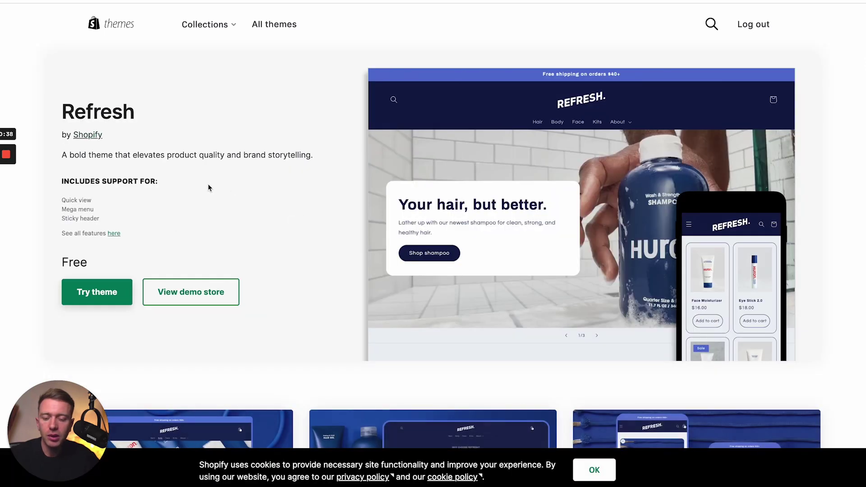
left_click(103, 295)
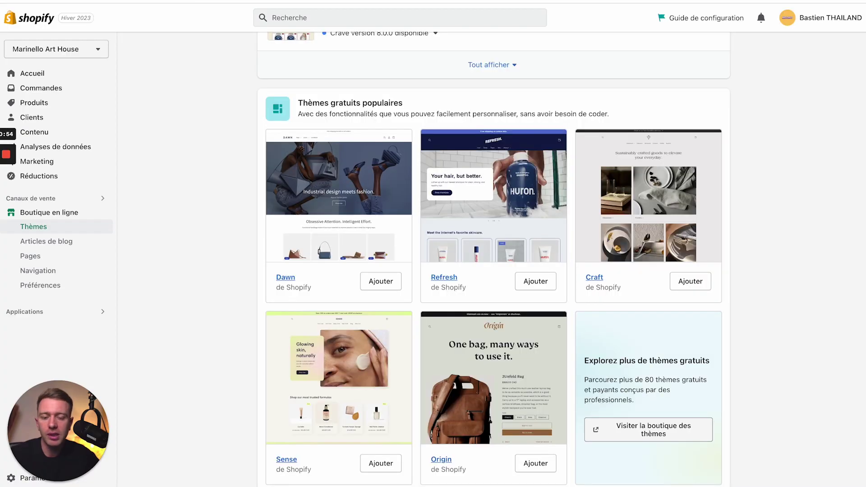
Open the Refresh theme from the store's theme library for customization
scroll(267, 115, "up", 15)
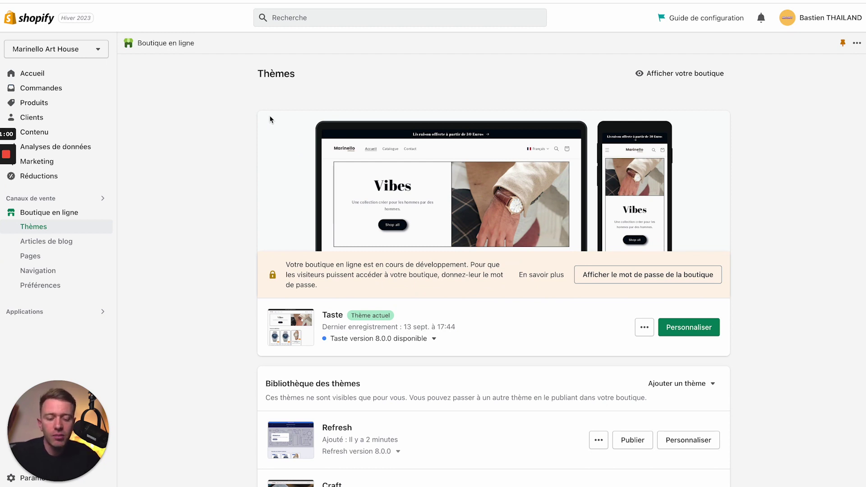
scroll(540, 359, "down", 3)
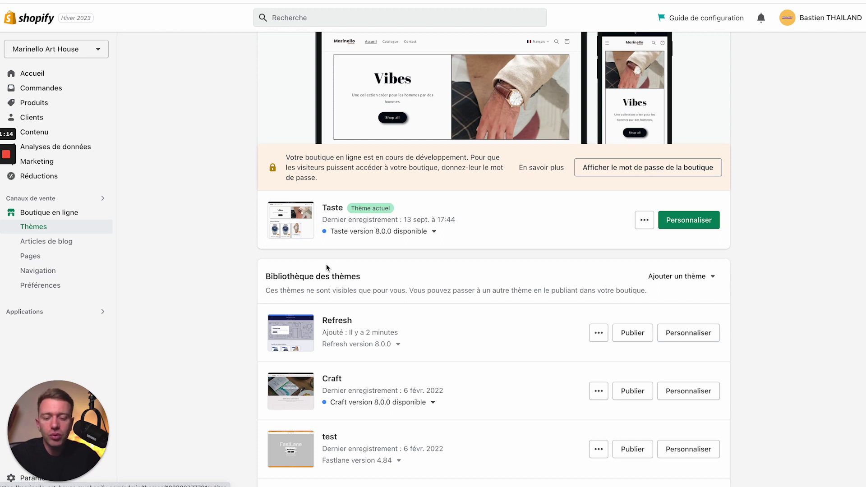
scroll(318, 278, "up", 1)
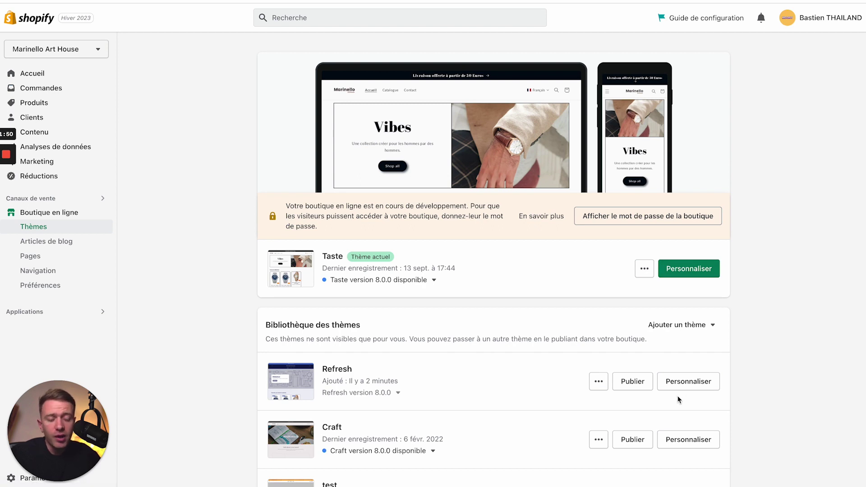
left_click(683, 384)
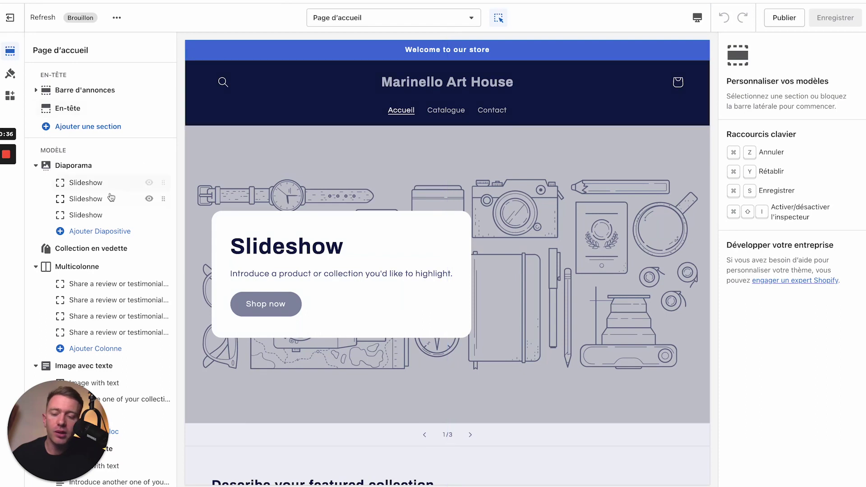
Review the homepage's Modèle sections in the theme editor, from Diaporama down to Pied de page
scroll(111, 197, "down", 1)
left_click_drag(46, 141, 70, 142)
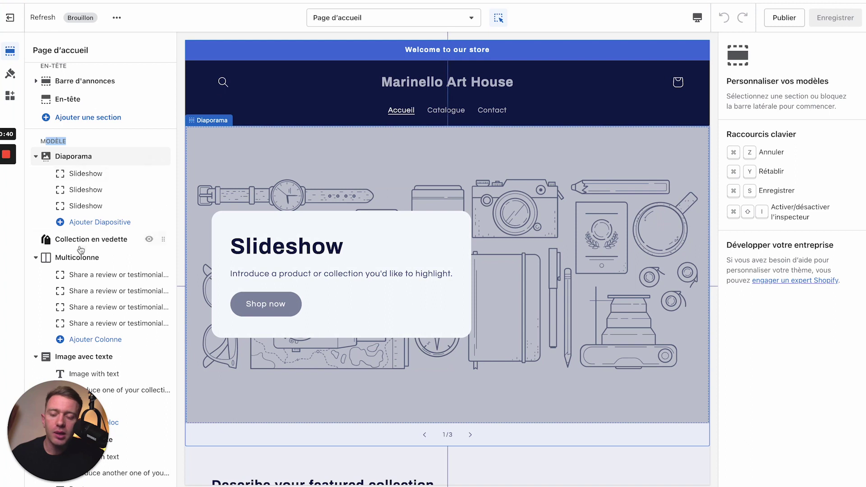
scroll(80, 249, "down", 3)
scroll(80, 249, "down", 10)
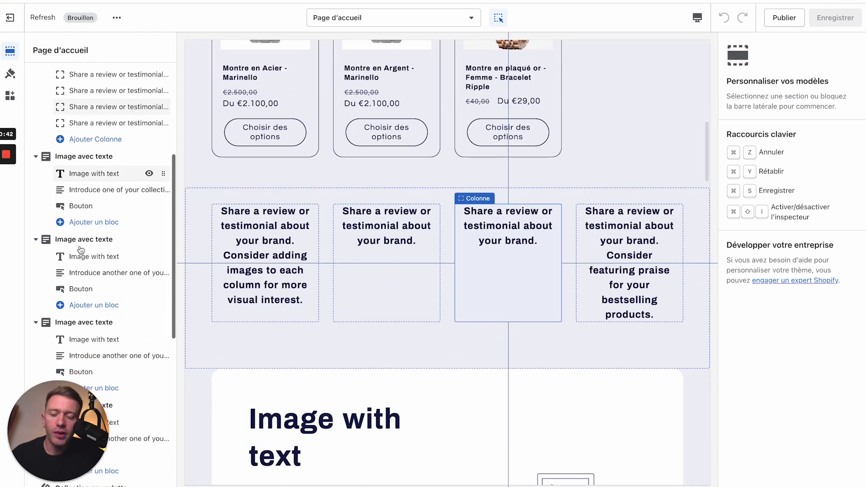
scroll(80, 249, "down", 7)
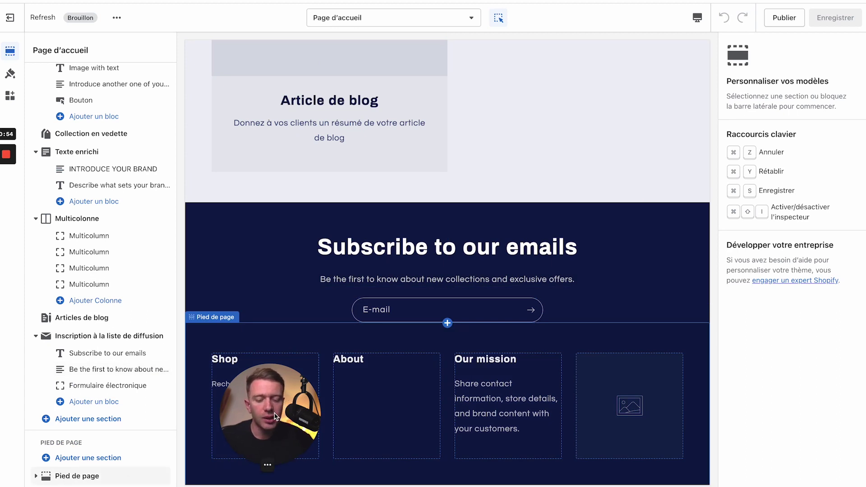
left_click_drag(263, 420, 40, 437)
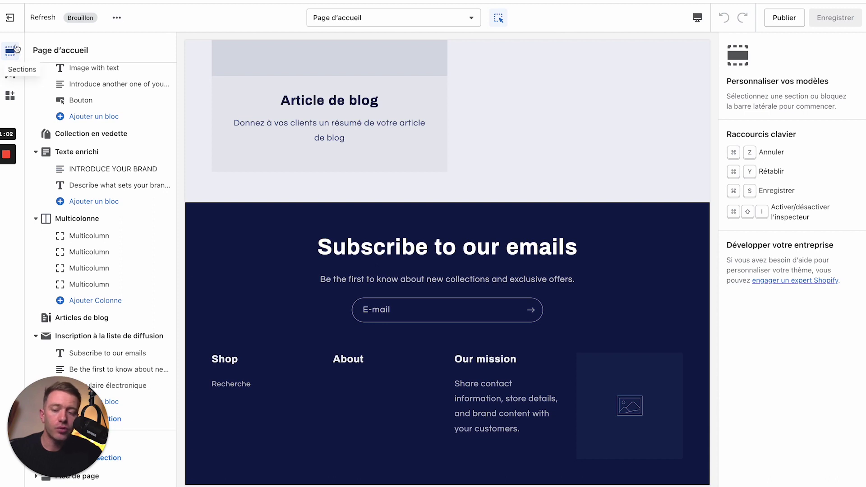
View the list of page templates that can be edited, including the Produits entries, and close it
left_click(337, 20)
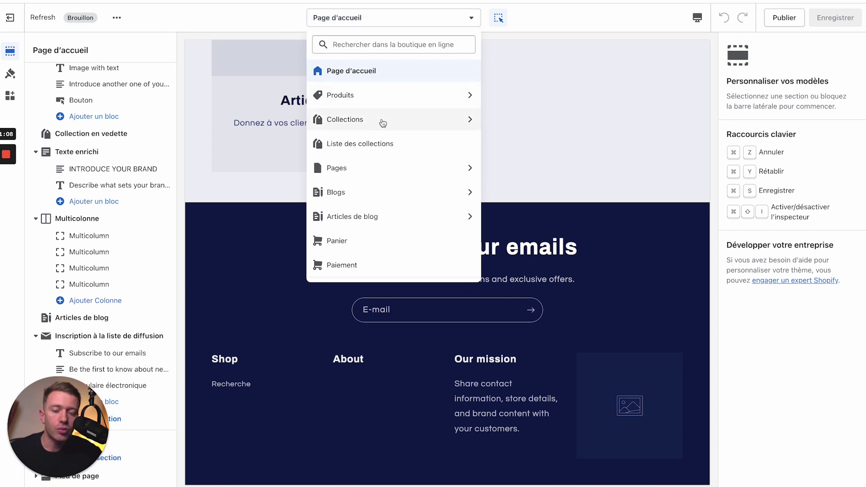
left_click(383, 101)
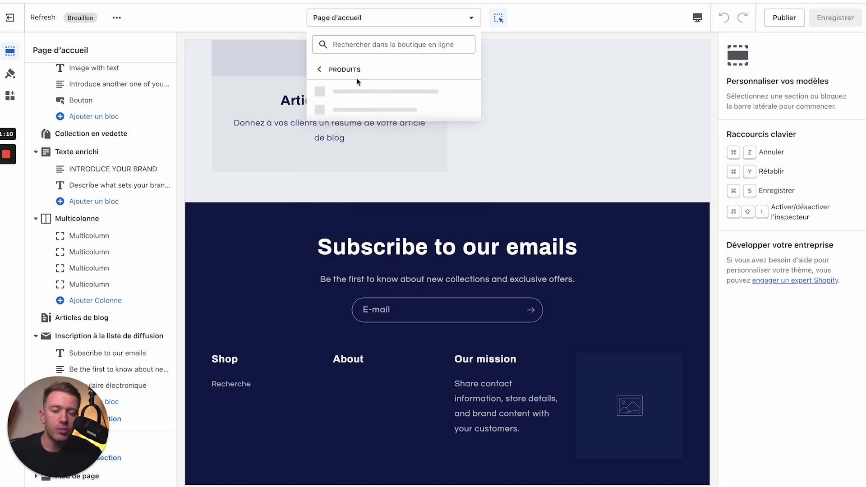
left_click(320, 70)
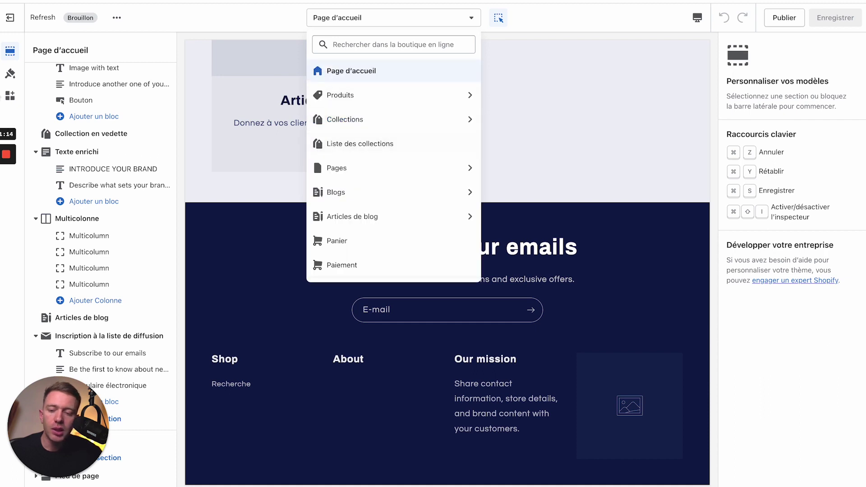
left_click(100, 47)
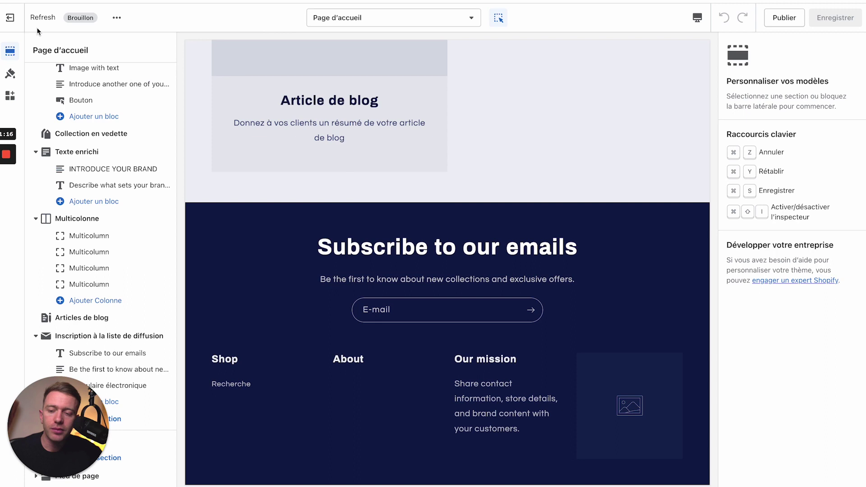
Review the theme settings categories and the list of app integrations
left_click(10, 75)
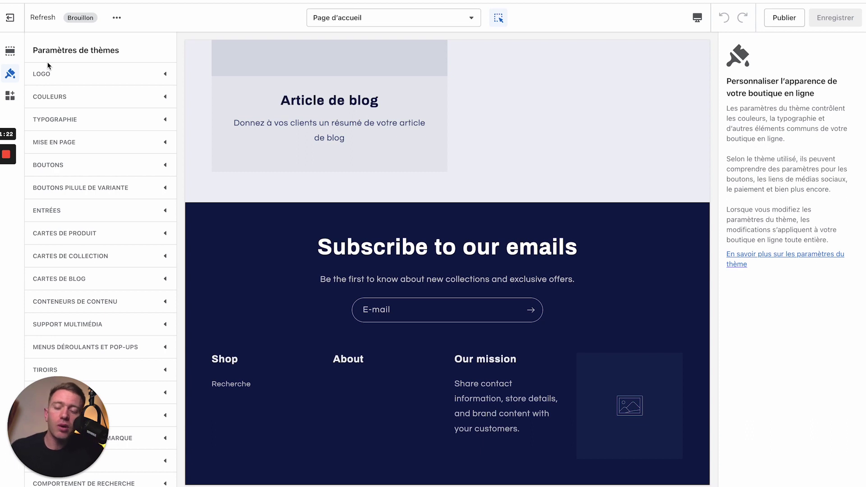
left_click(10, 95)
scroll(107, 123, "down", 3)
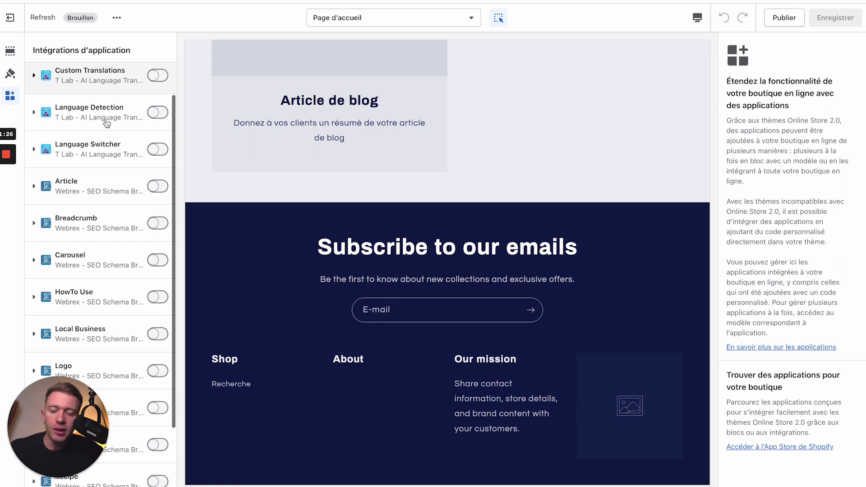
scroll(106, 123, "up", 1)
scroll(106, 124, "up", 1)
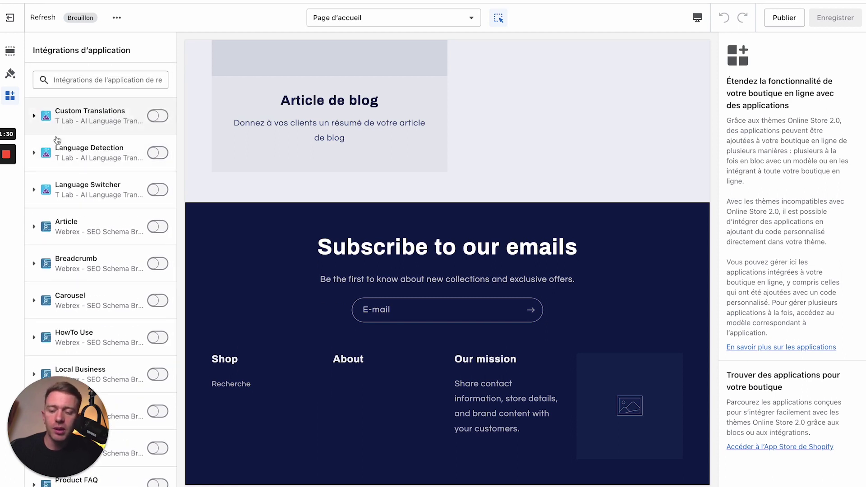
Enable the Language Switcher app integration and disable it again
left_click(155, 191)
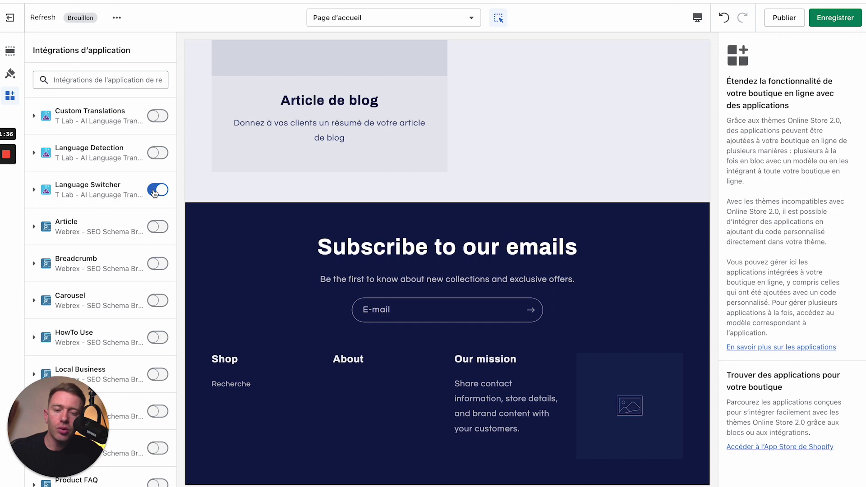
left_click(154, 192)
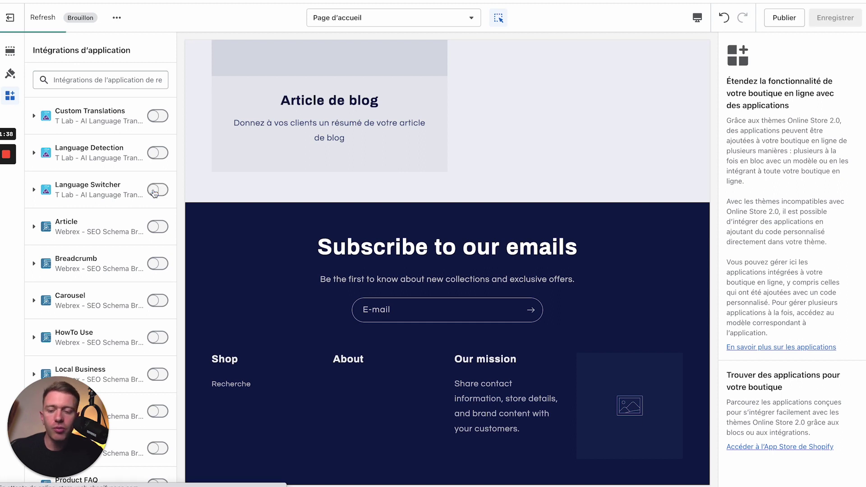
scroll(302, 218, "up", 15)
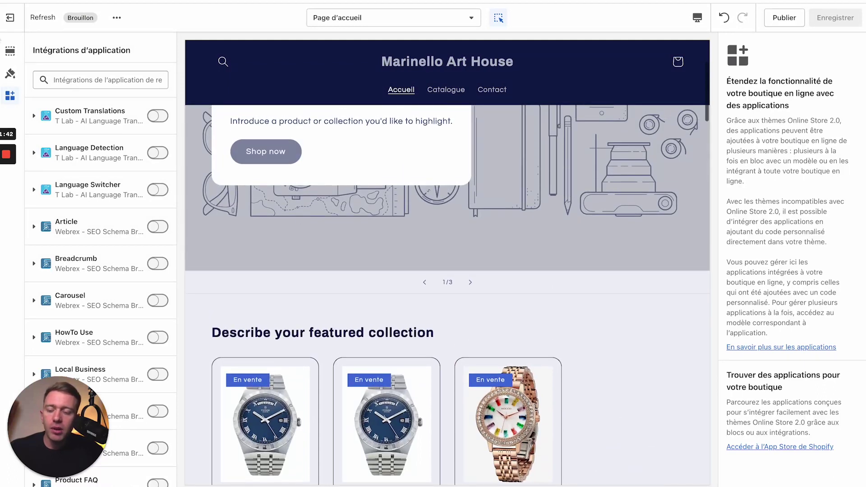
Add an Articles de blog section to the homepage template from the full list of theme sections
left_click(10, 51)
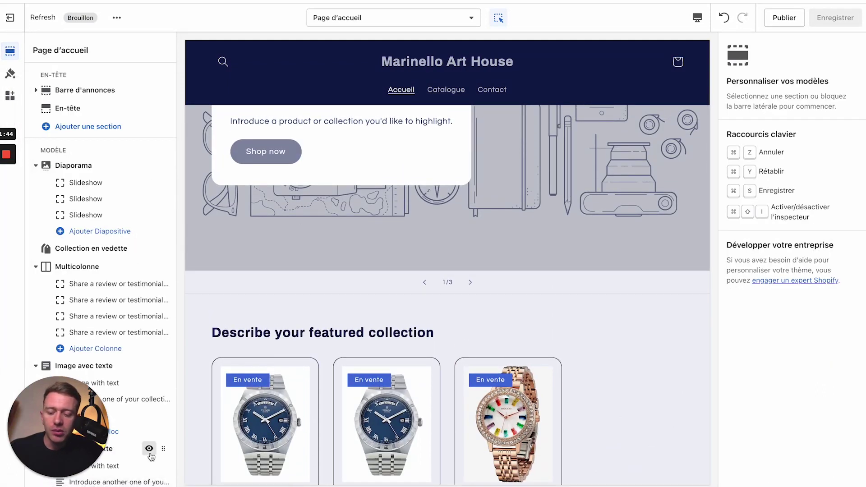
scroll(105, 398, "down", 7)
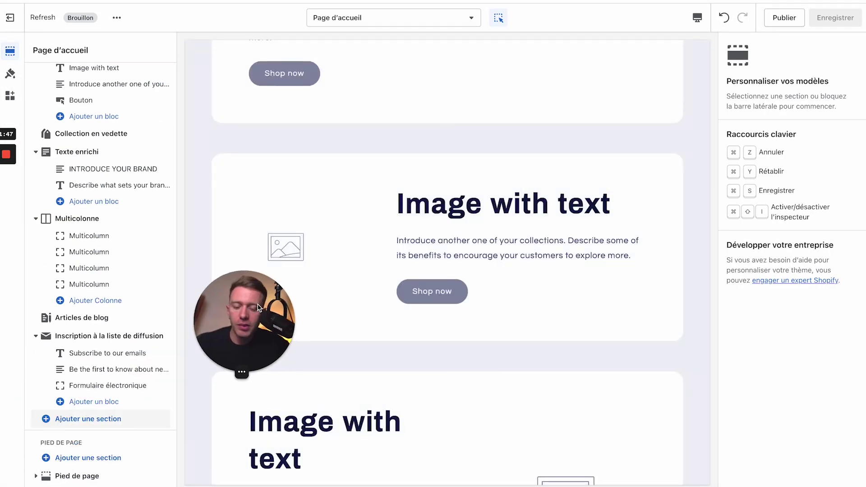
left_click(102, 420)
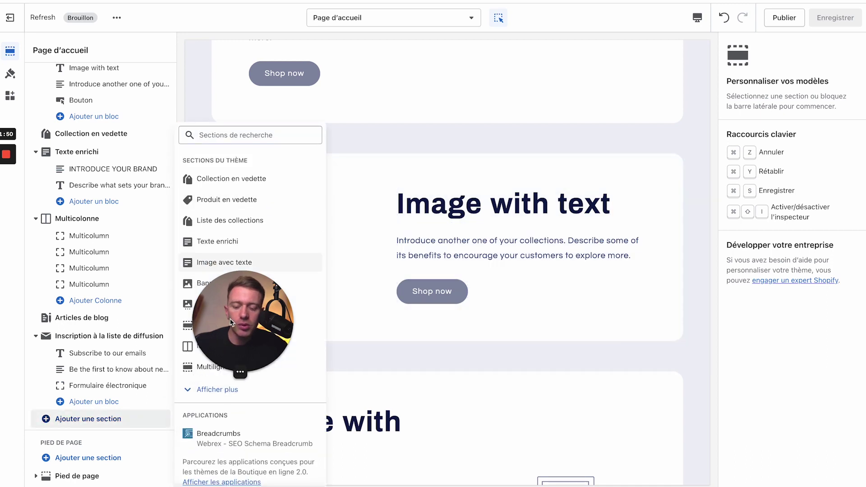
left_click_drag(232, 320, 47, 426)
scroll(253, 226, "down", 2)
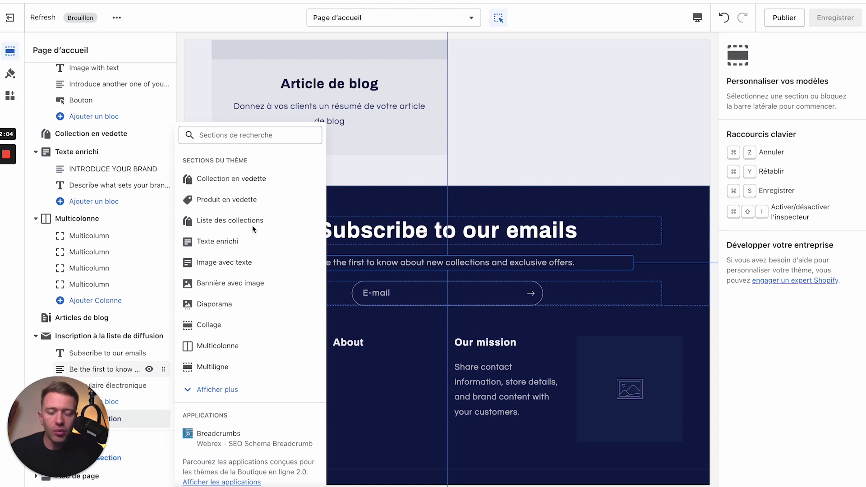
left_click(222, 389)
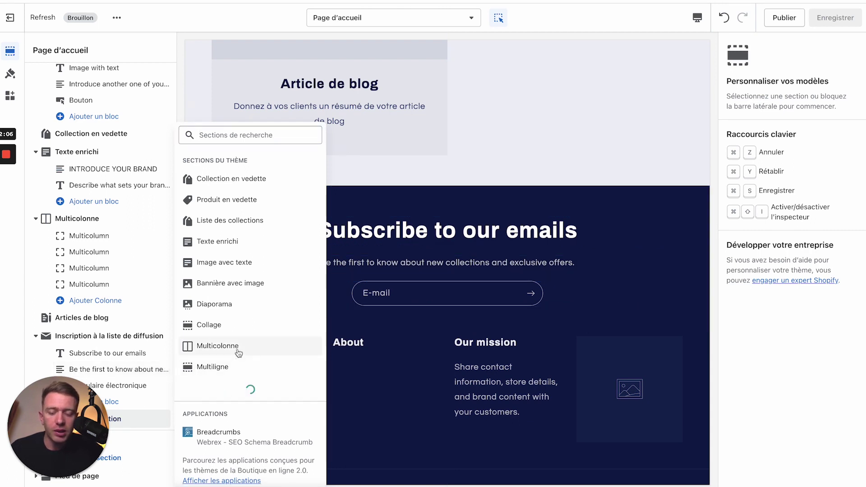
scroll(236, 352, "down", 3)
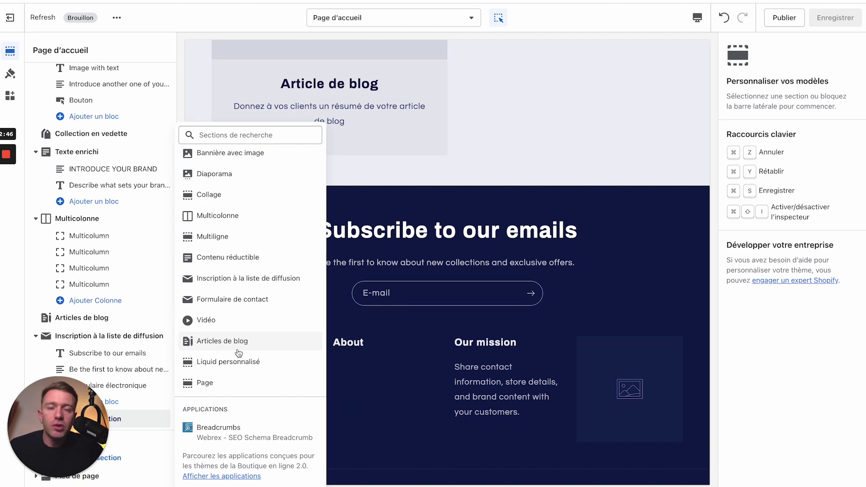
left_click(238, 353)
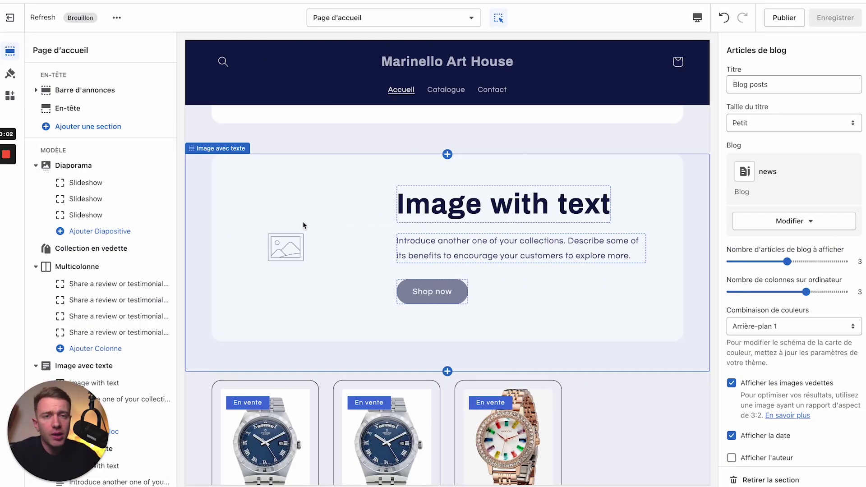
Set the theme's logo to the marinello-art-house image from the library in the theme settings
mouse_move(8, 73)
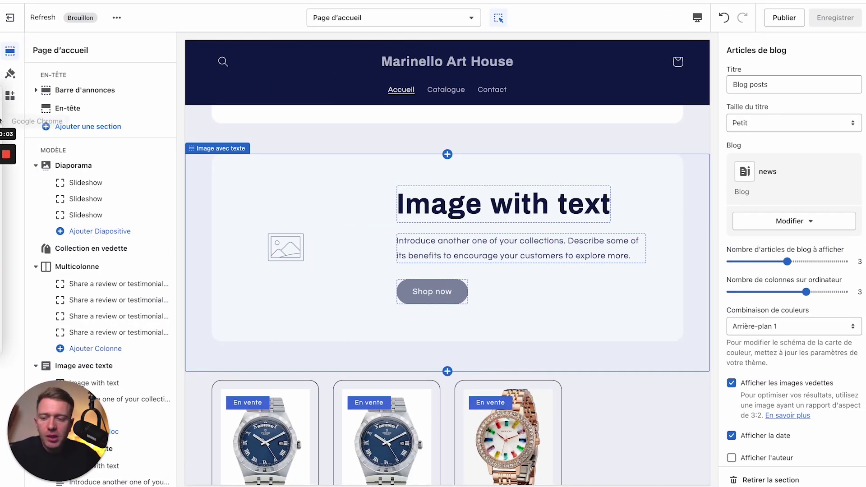
left_click(13, 73)
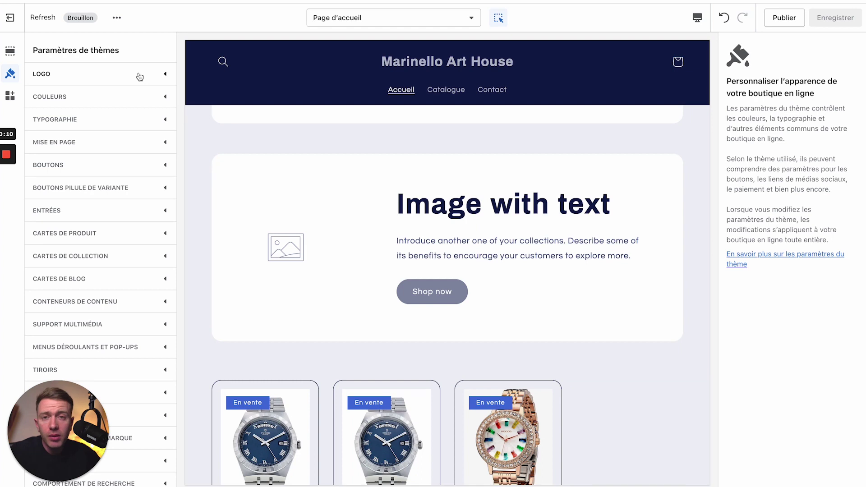
left_click(140, 77)
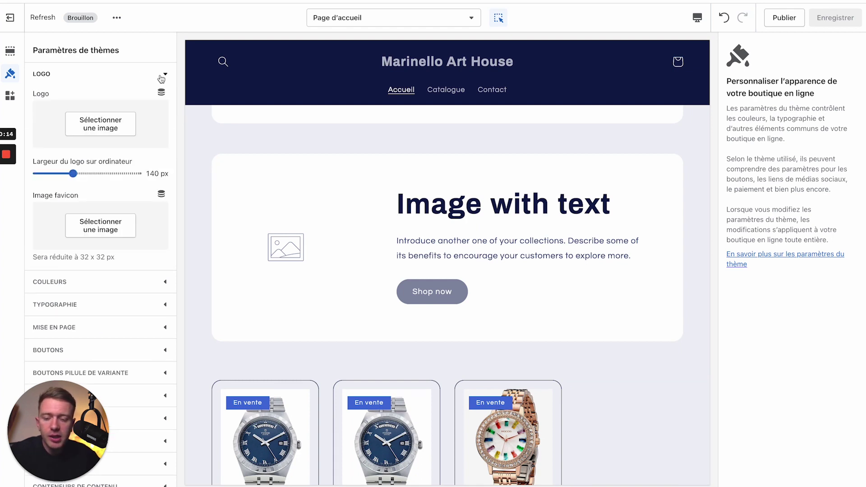
left_click(116, 124)
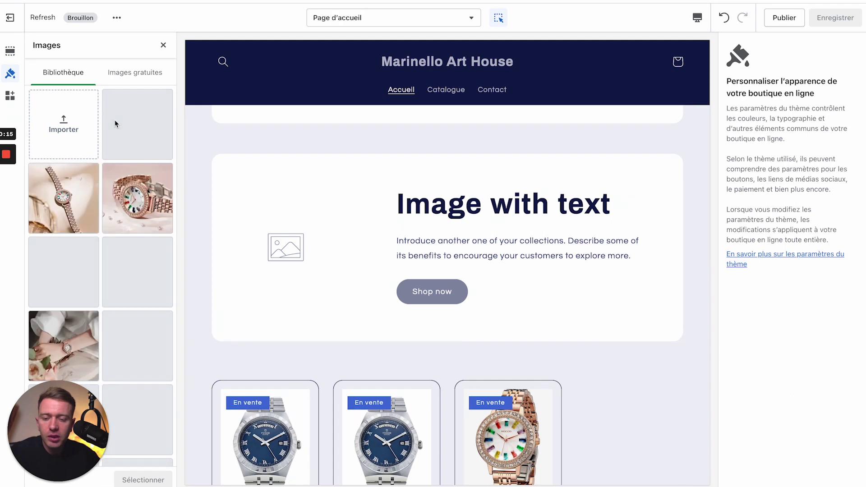
scroll(129, 247, "down", 10)
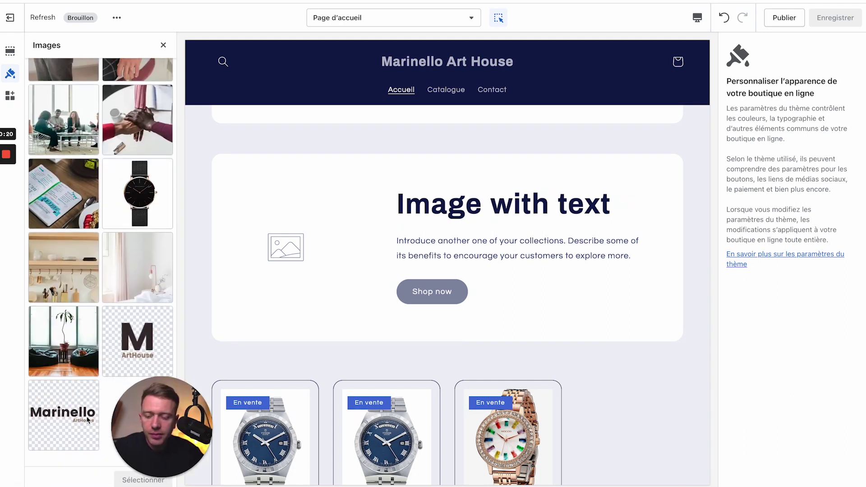
left_click(63, 417)
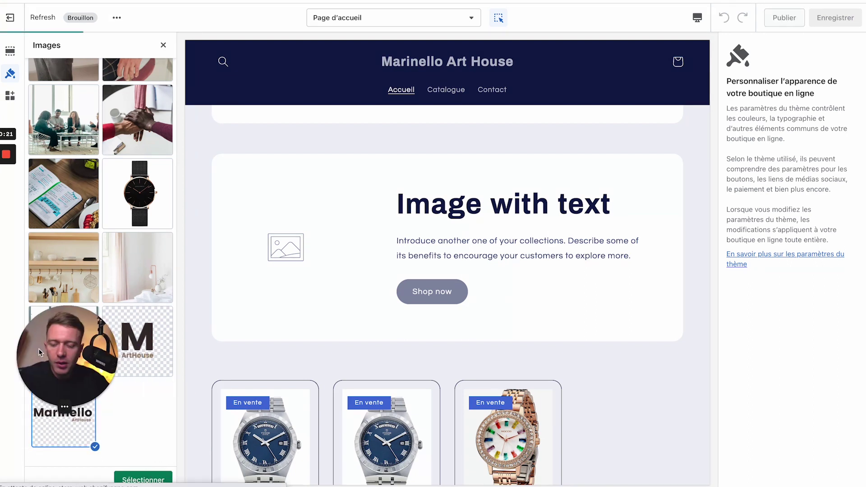
left_click(143, 480)
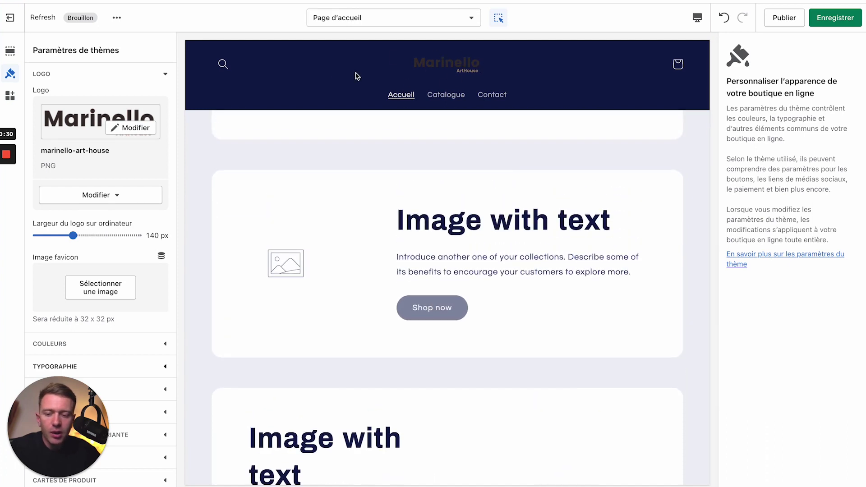
Try a desktop logo width of 220 px, check it in the header preview, and set it to 130 px
left_click_drag(73, 236, 105, 236)
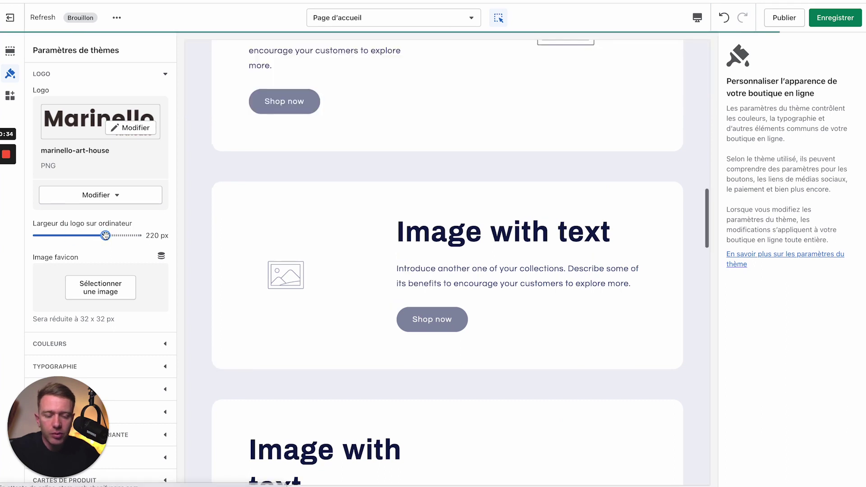
scroll(296, 245, "up", 3)
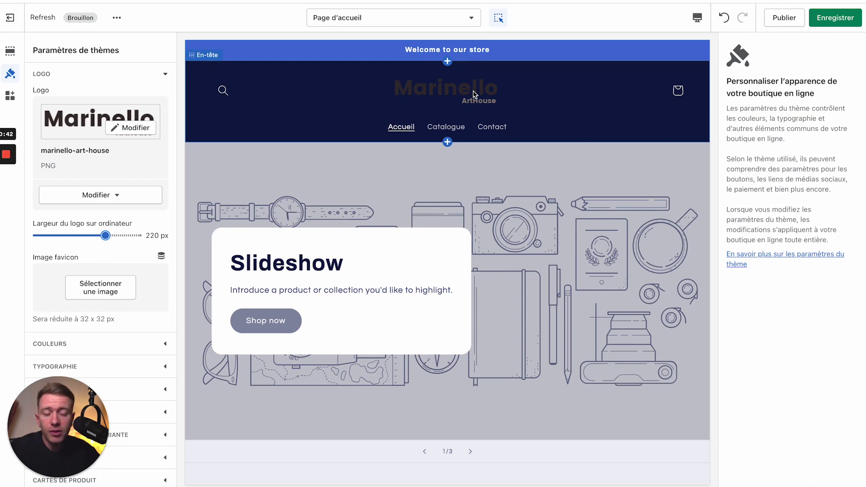
left_click_drag(105, 235, 69, 235)
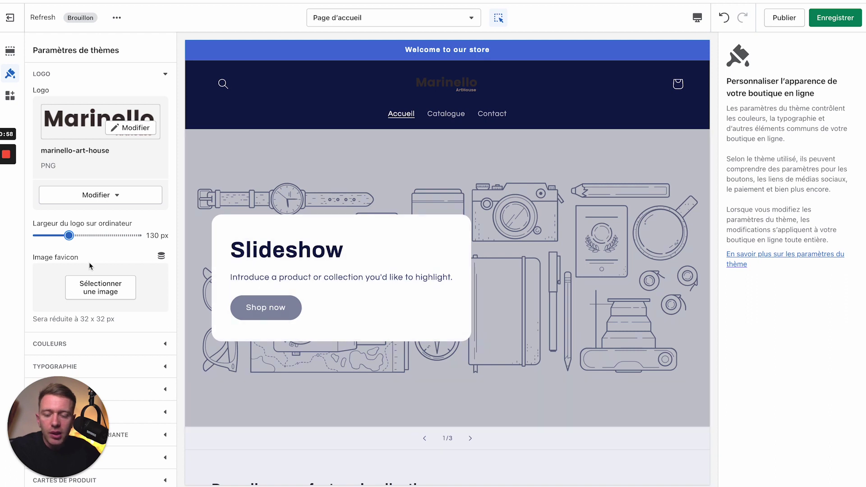
Set the favicon to the marinello-art-house-favicon image from the library
left_click(98, 286)
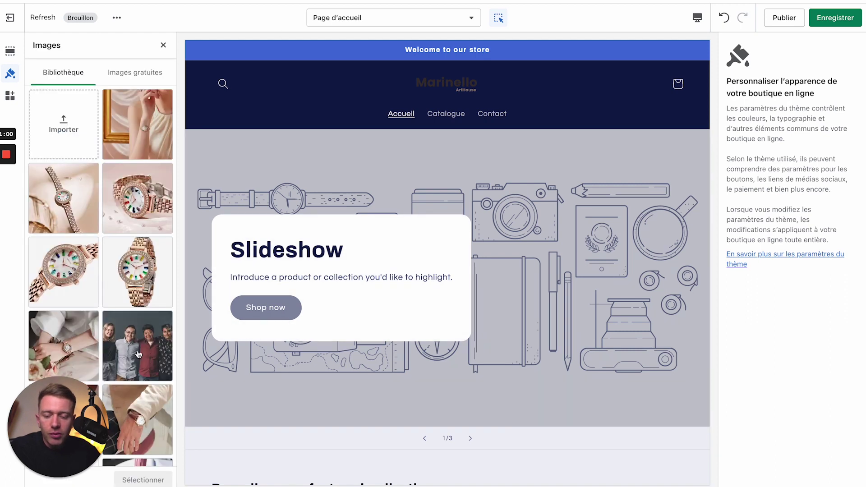
scroll(153, 315, "down", 5)
left_click(161, 356)
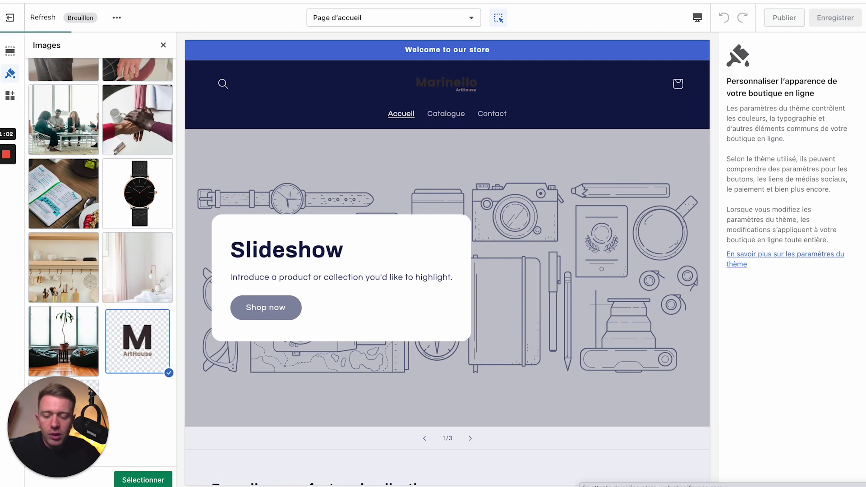
left_click(142, 480)
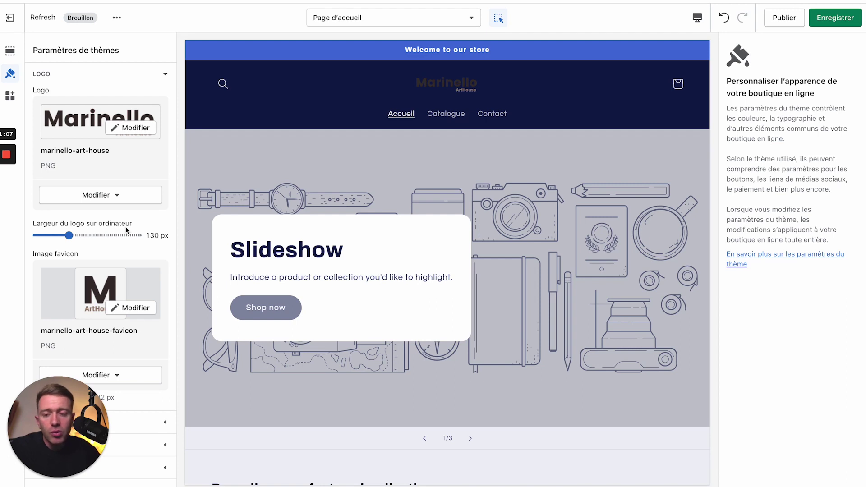
Open the Couleurs theme settings and review the primary and secondary colours
scroll(126, 227, "down", 1)
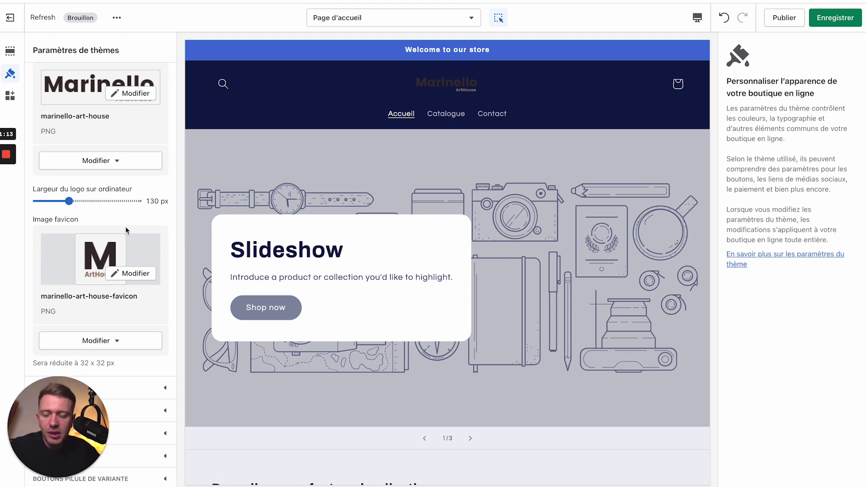
scroll(125, 230, "down", 5)
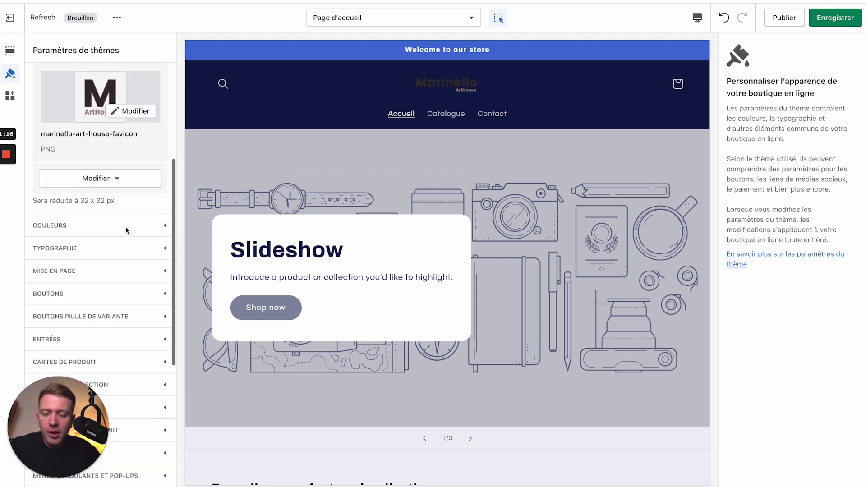
left_click(146, 227)
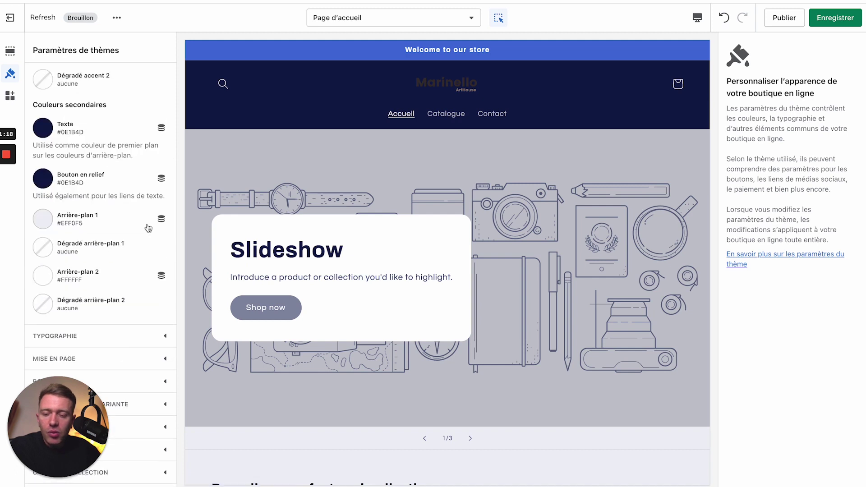
scroll(148, 227, "up", 6)
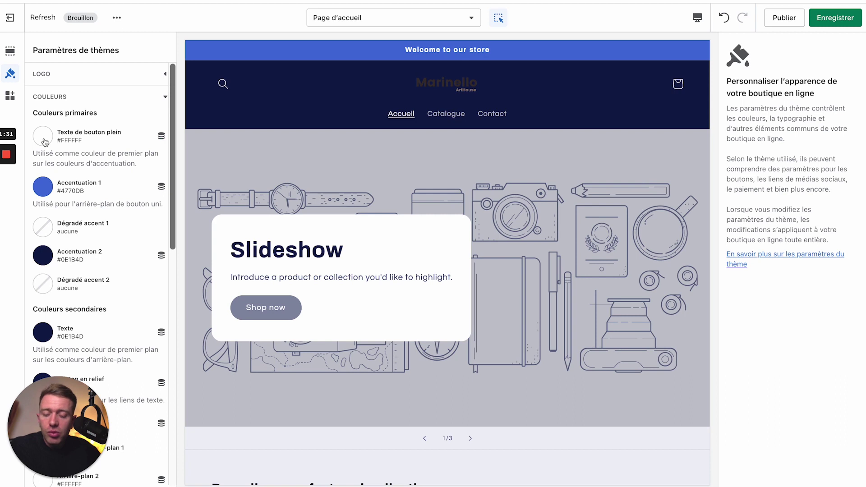
scroll(45, 142, "down", 4)
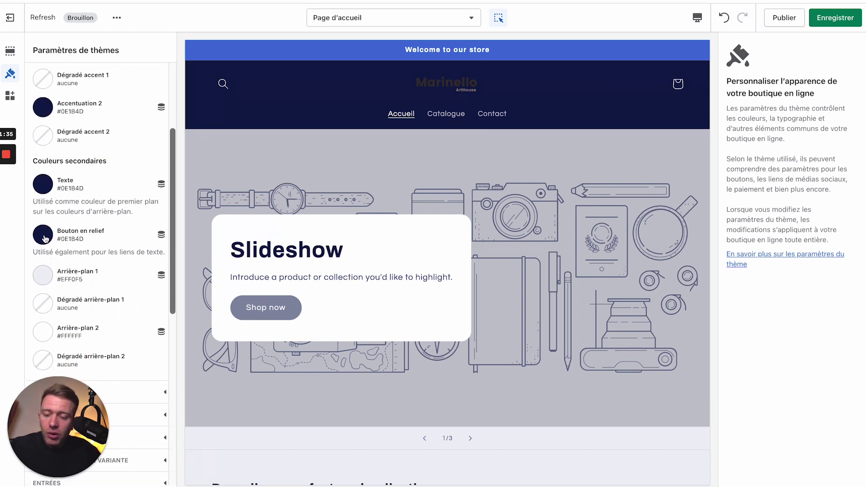
scroll(45, 238, "up", 4)
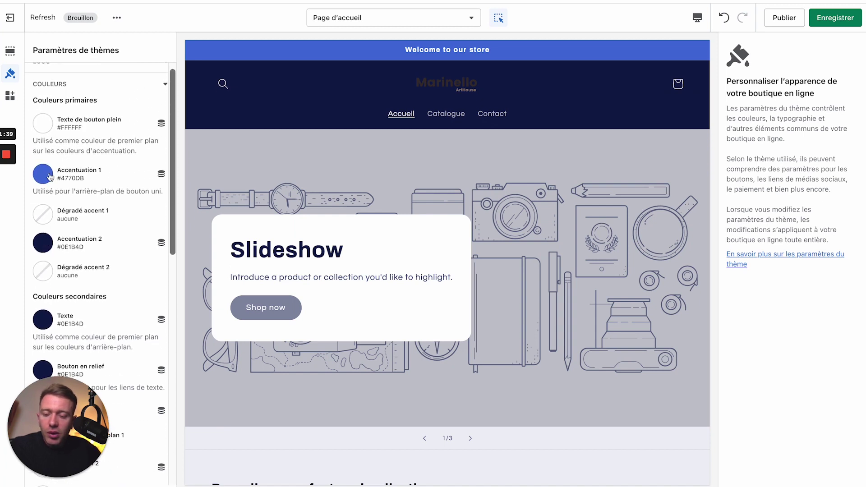
Change the Accentuation 1 colour to #47DBC7 and check its use throughout the homepage preview
left_click(49, 176)
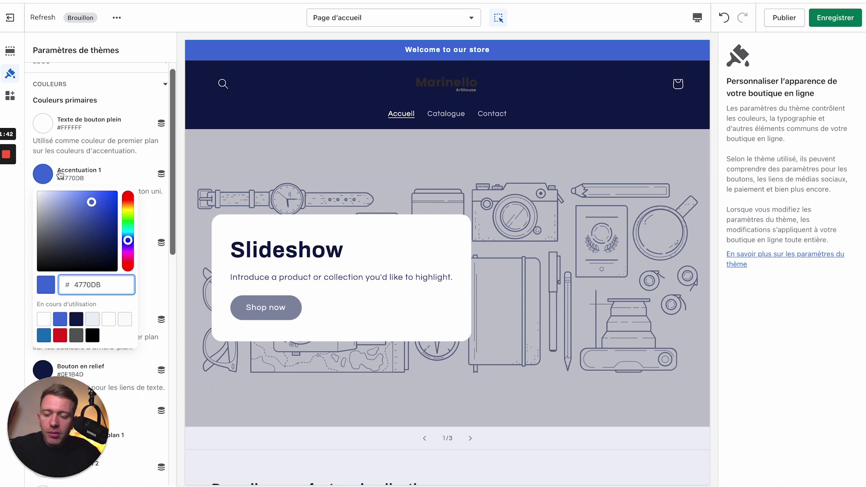
mouse_move(130, 219)
left_mouse_down()
mouse_move(128, 194)
mouse_move(129, 206)
left_mouse_up()
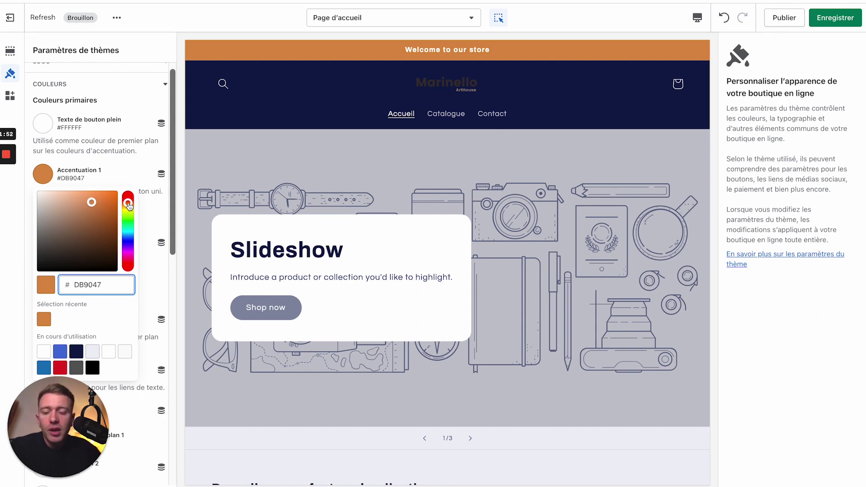
left_click_drag(128, 205, 128, 231)
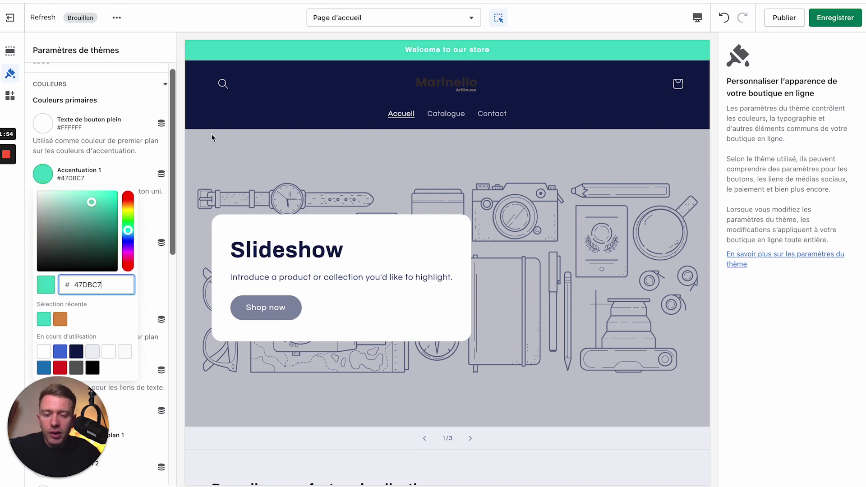
scroll(292, 181, "down", 10)
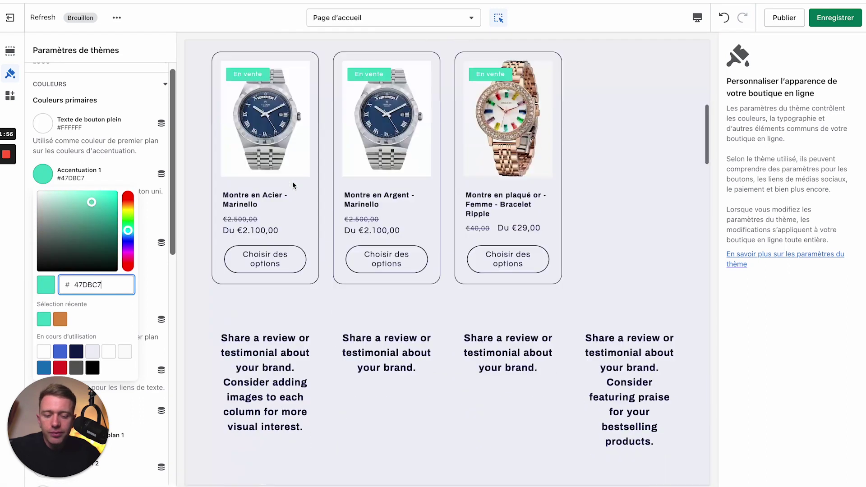
scroll(292, 184, "down", 10)
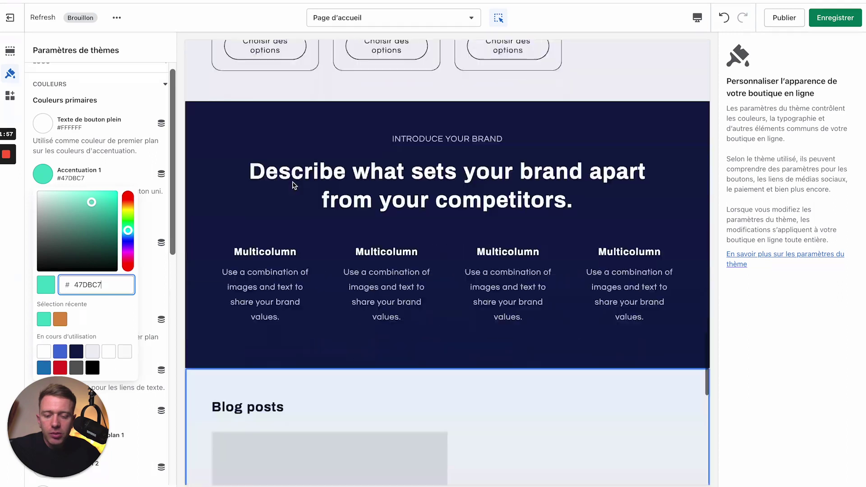
scroll(292, 185, "down", 5)
scroll(293, 185, "up", 15)
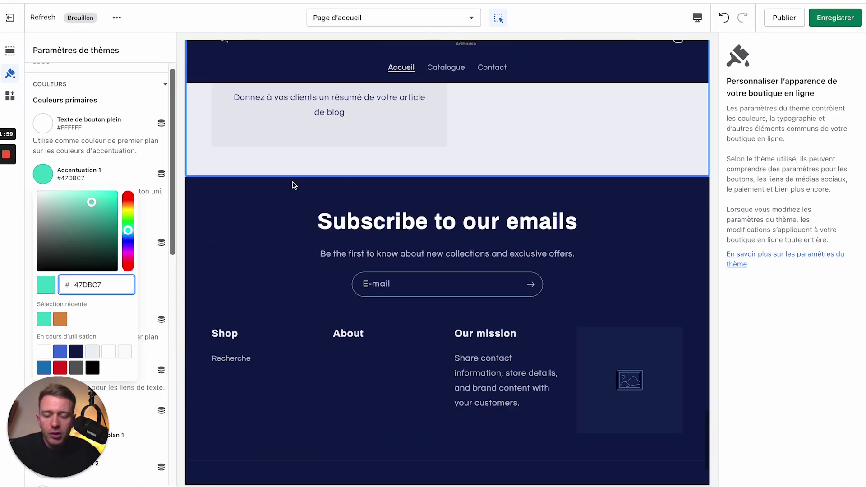
scroll(293, 185, "up", 10)
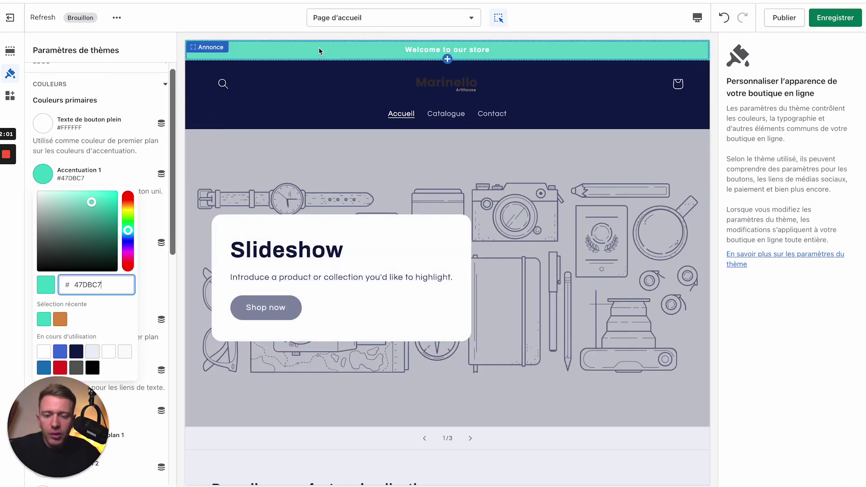
left_click(127, 179)
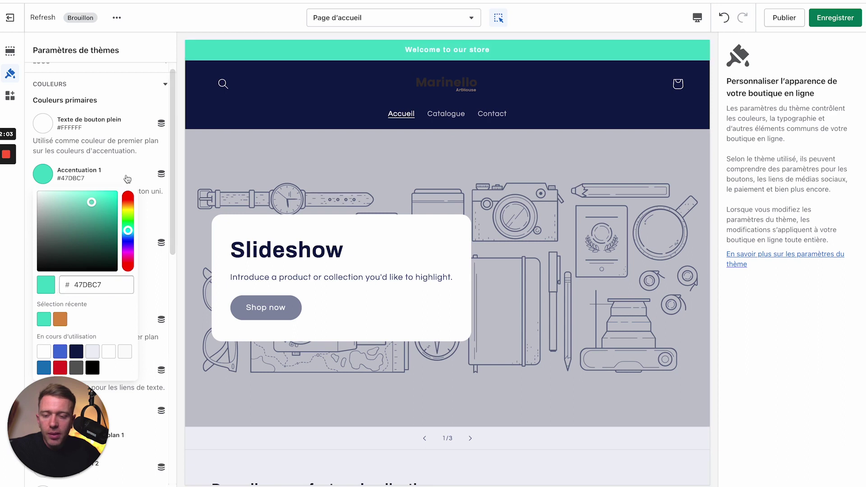
Change the Accentuation 2 colour to #D1CE1D
scroll(131, 222, "down", 2)
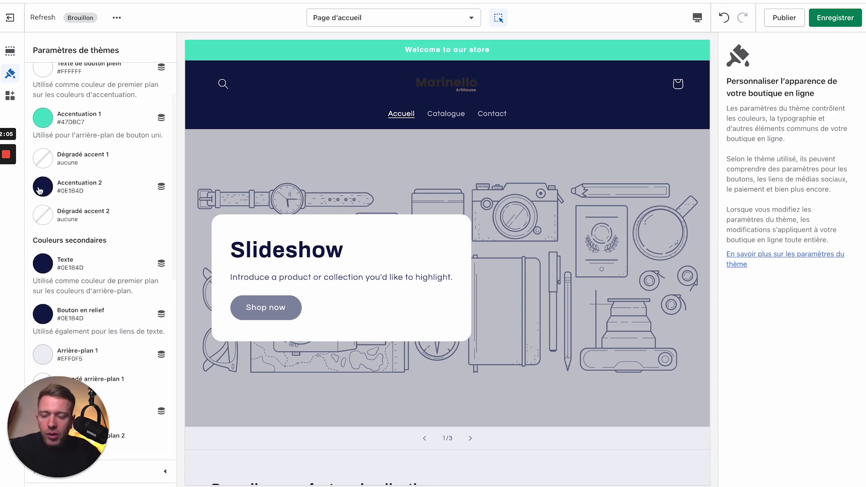
left_click(42, 186)
left_click_drag(128, 245, 129, 228)
left_click(130, 214)
left_click(128, 222)
left_click(106, 219)
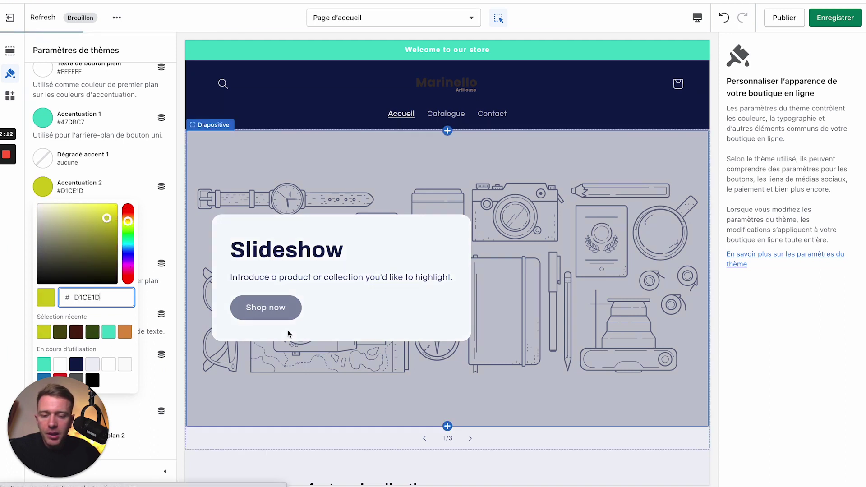
Look through the homepage preview, down to the footer, for sections that use the Accentuation 2 colour
scroll(287, 333, "down", 15)
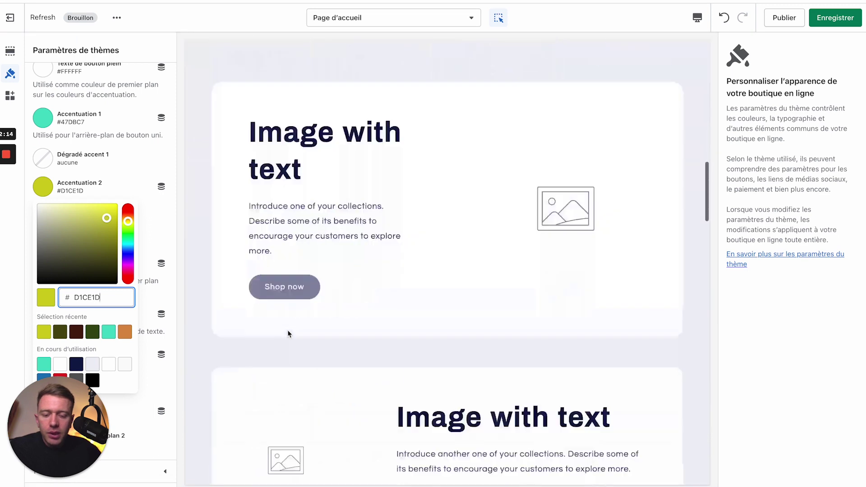
scroll(287, 333, "down", 8)
scroll(290, 333, "up", 9)
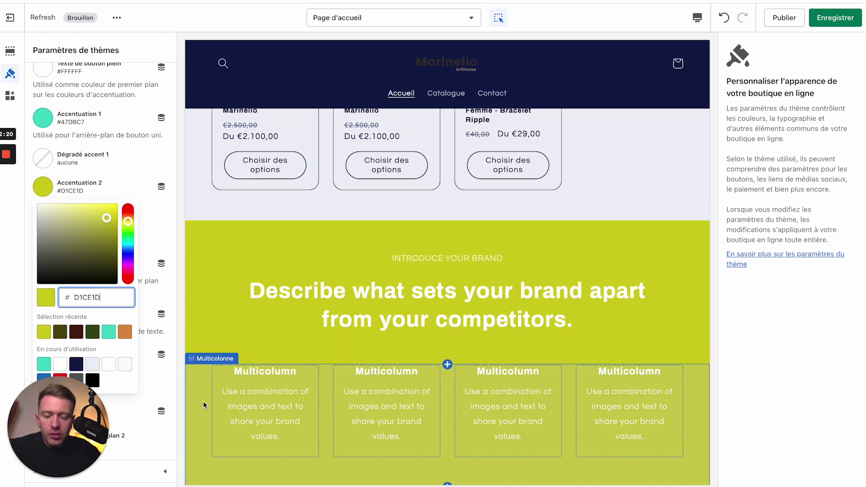
scroll(201, 391, "down", 10)
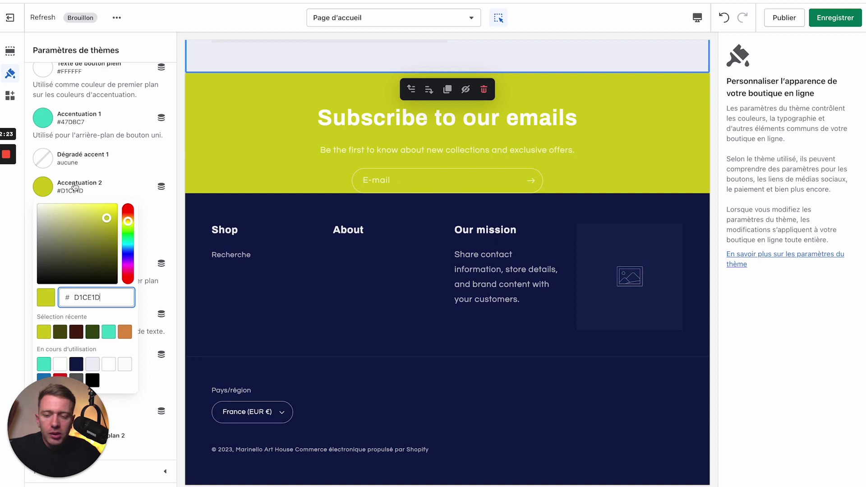
scroll(323, 164, "up", 15)
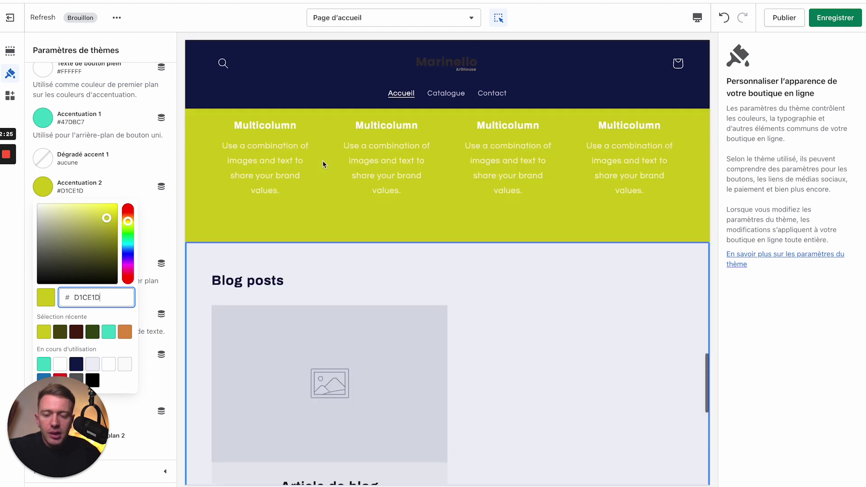
scroll(323, 165, "down", 3)
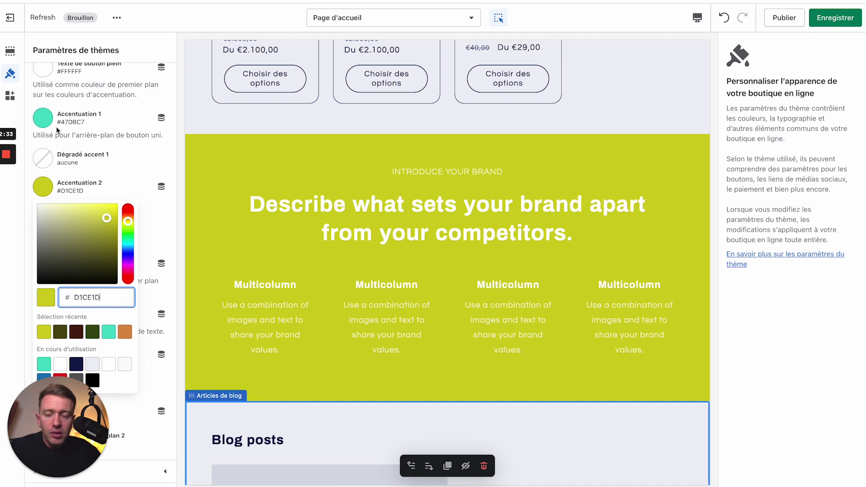
Apply the pink-to-blue-to-green linear gradient preset to Dégradé accent 1 and return to the theme settings
left_click(44, 160)
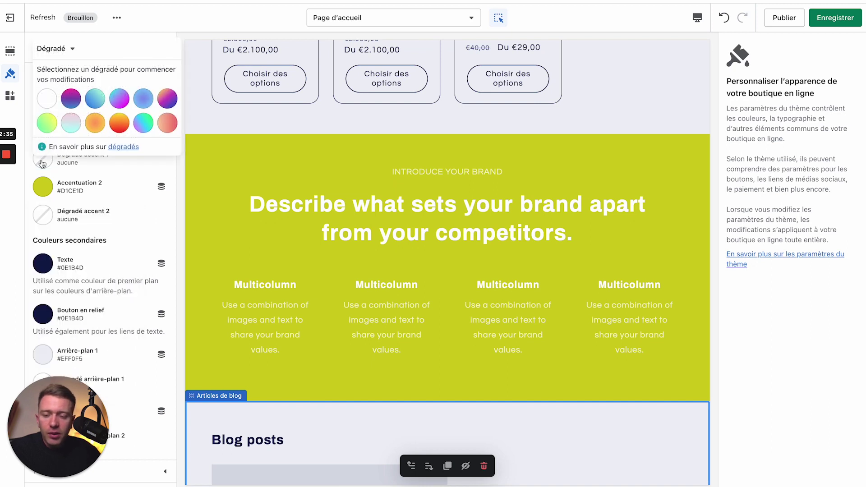
left_click(143, 124)
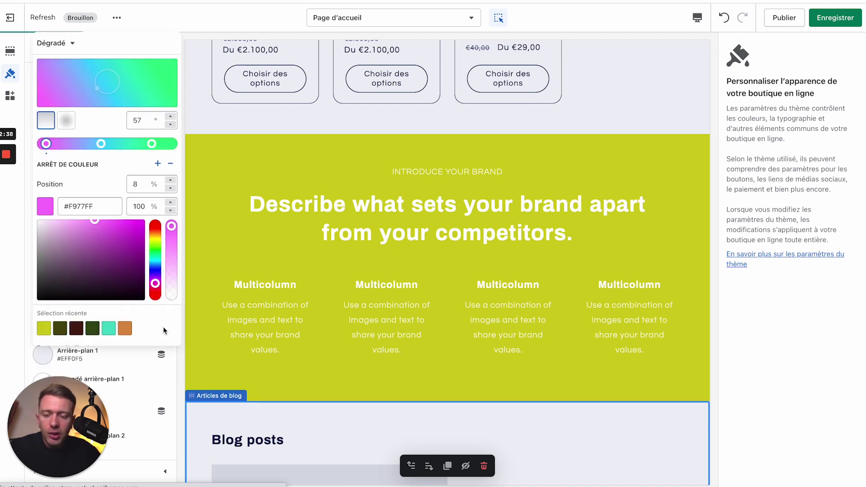
left_click(214, 373)
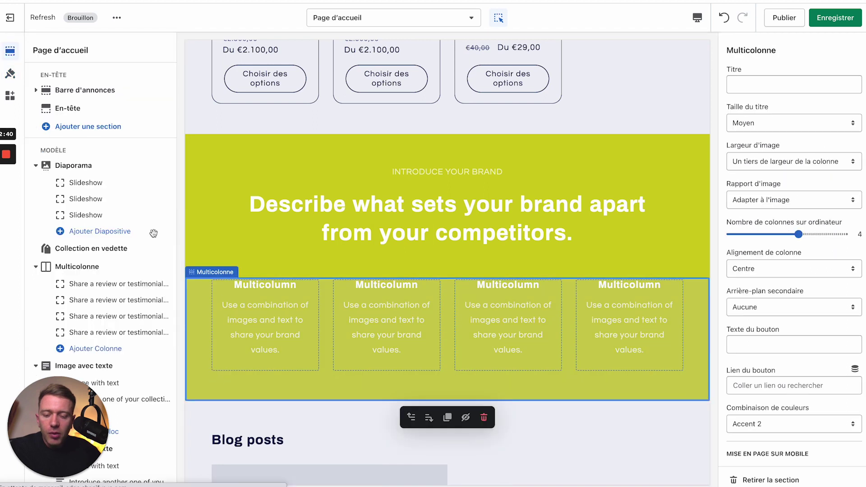
left_click(10, 73)
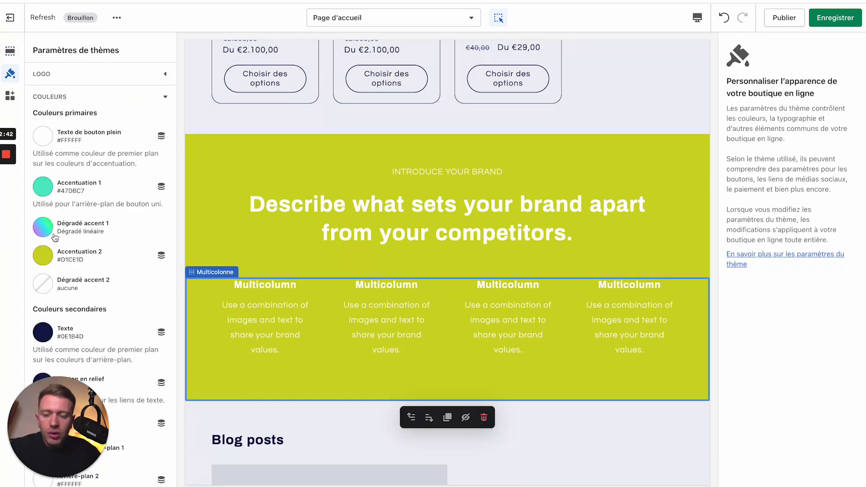
Apply the blue-to-mint linear gradient preset to Dégradé accent 2 and check it on the multicolumn section
left_click(43, 284)
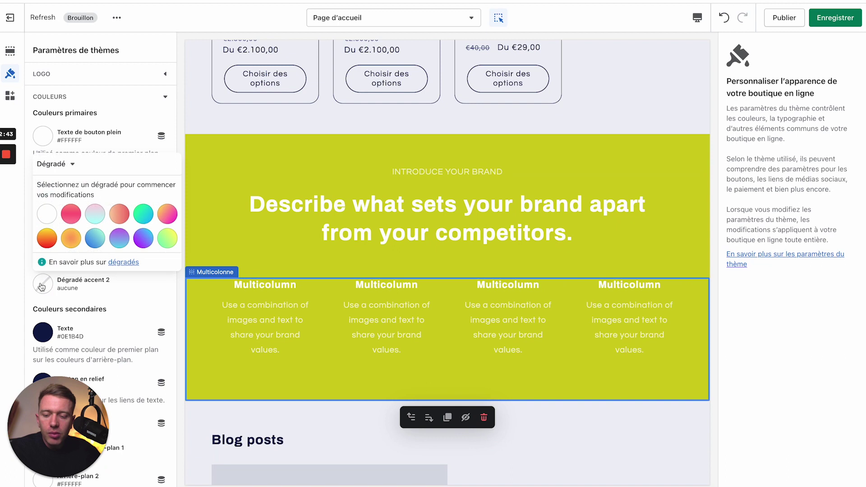
left_click(97, 243)
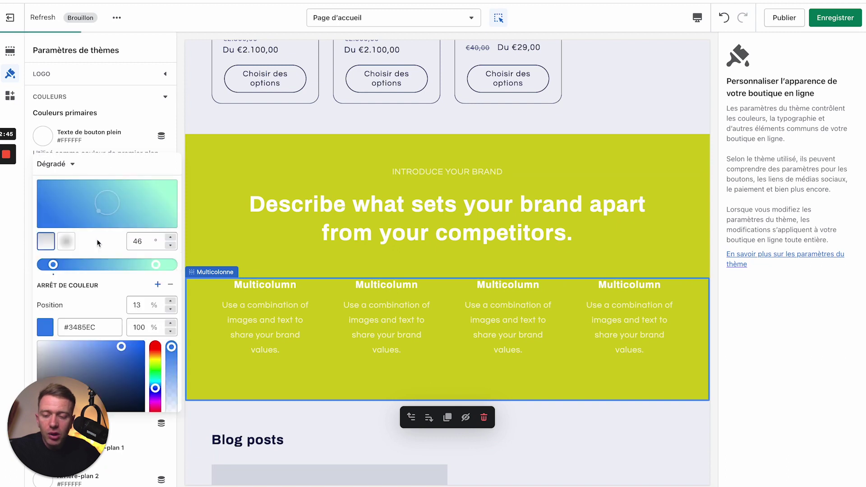
left_click(127, 143)
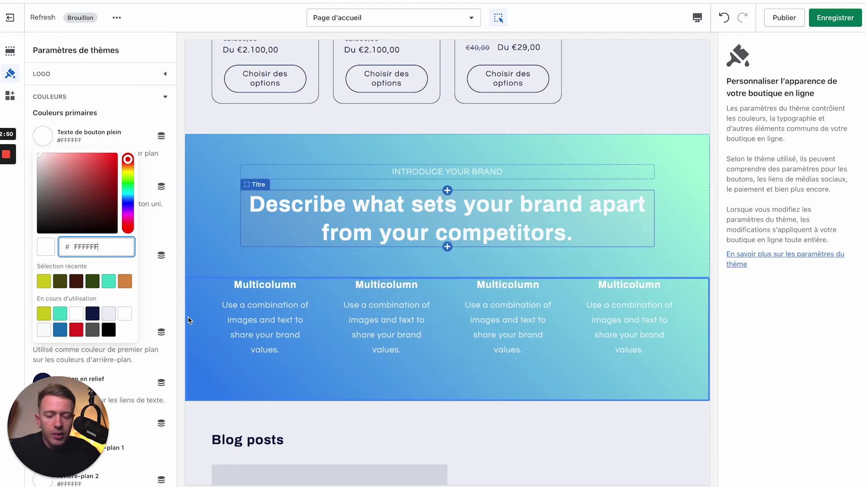
left_click(171, 299)
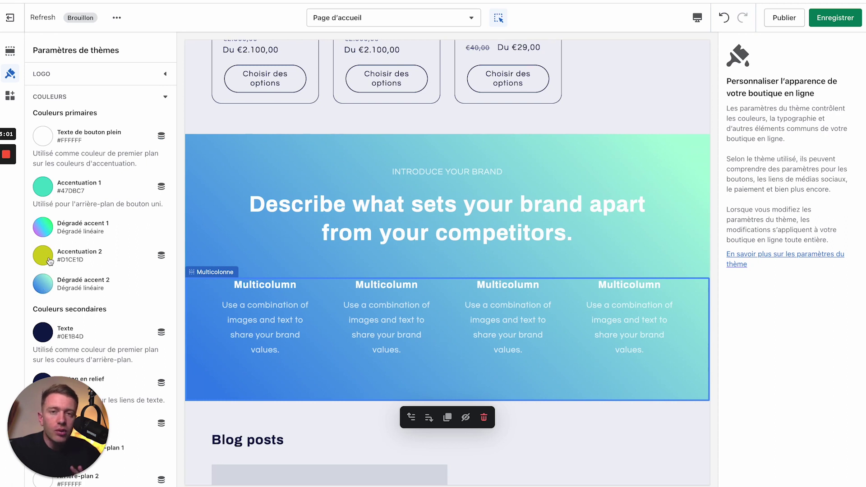
Remove the gradients from Dégradé accent 2 and Dégradé accent 1
left_click(43, 284)
scroll(106, 130, "down", 3)
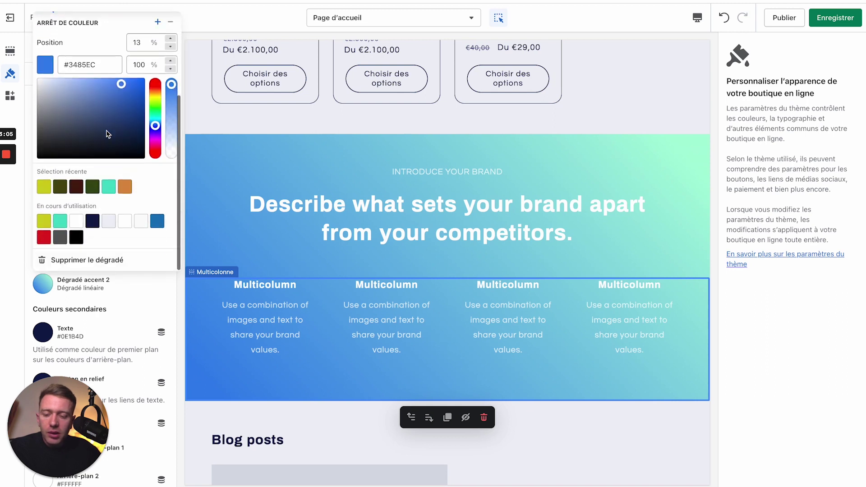
left_click(84, 260)
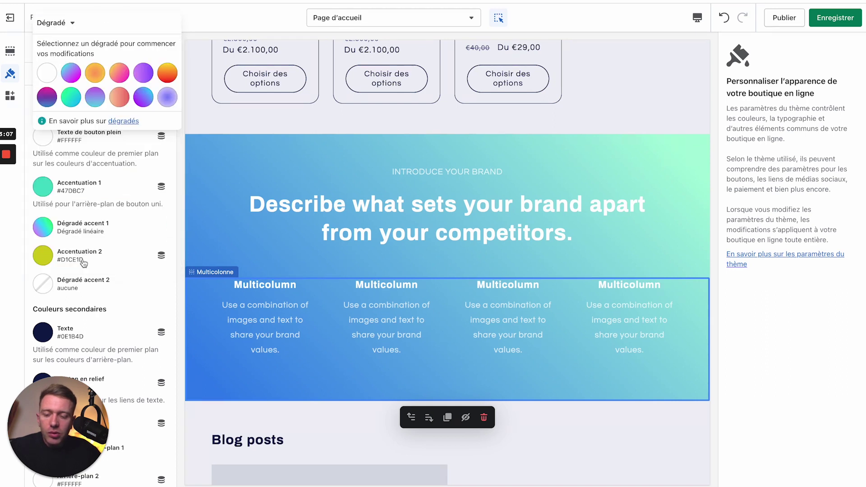
left_click(44, 229)
scroll(112, 348, "down", 3)
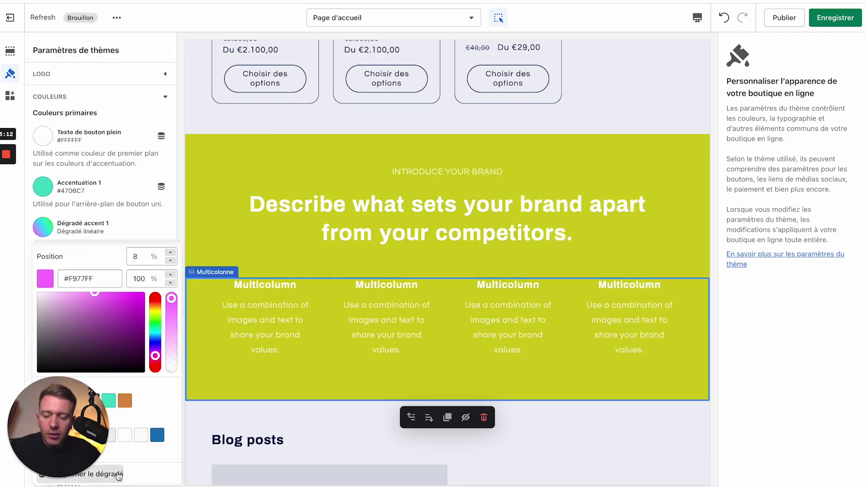
left_click(116, 474)
left_click(139, 218)
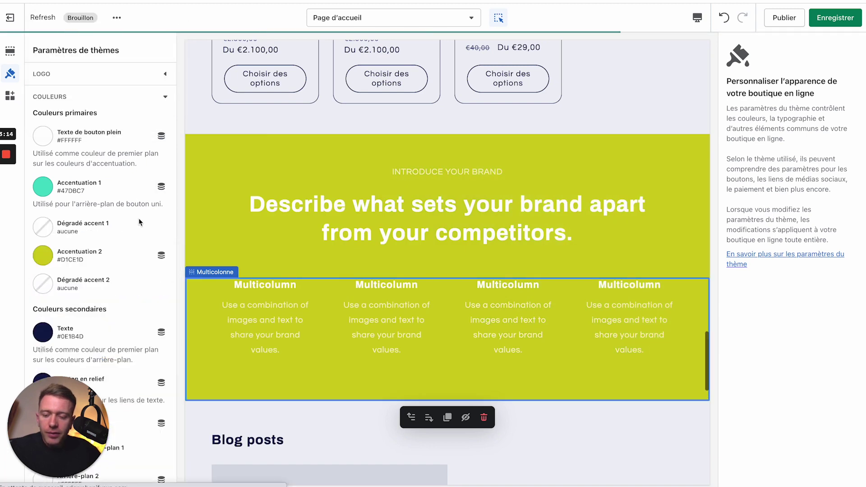
Review the secondary colours and look through the homepage preview for where they are used
scroll(139, 217, "down", 3)
scroll(342, 223, "down", 2)
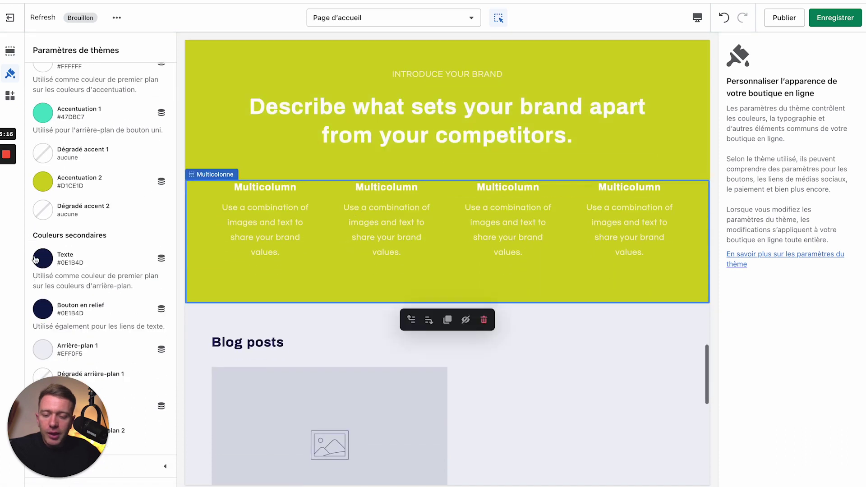
scroll(45, 261, "down", 2)
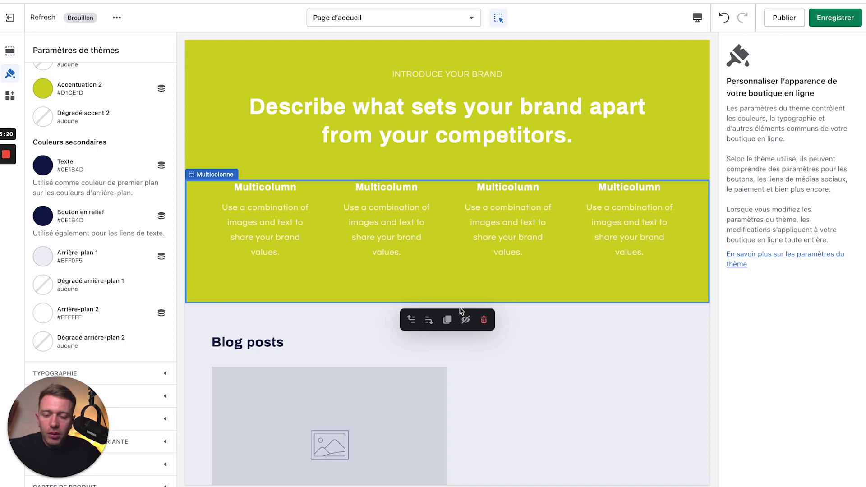
scroll(418, 164, "up", 8)
scroll(419, 163, "down", 15)
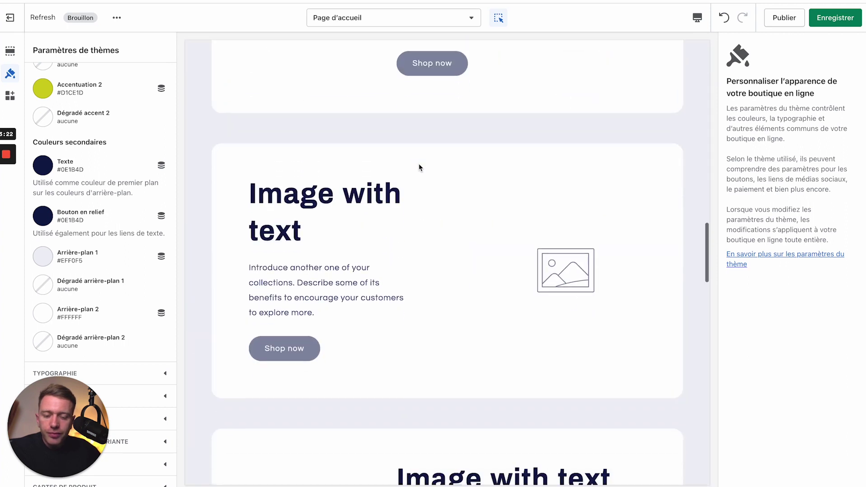
scroll(339, 181, "up", 15)
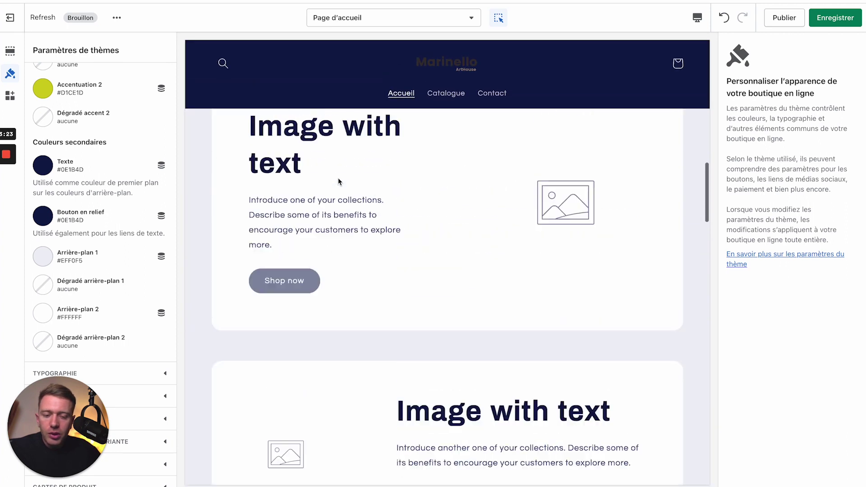
scroll(339, 181, "up", 6)
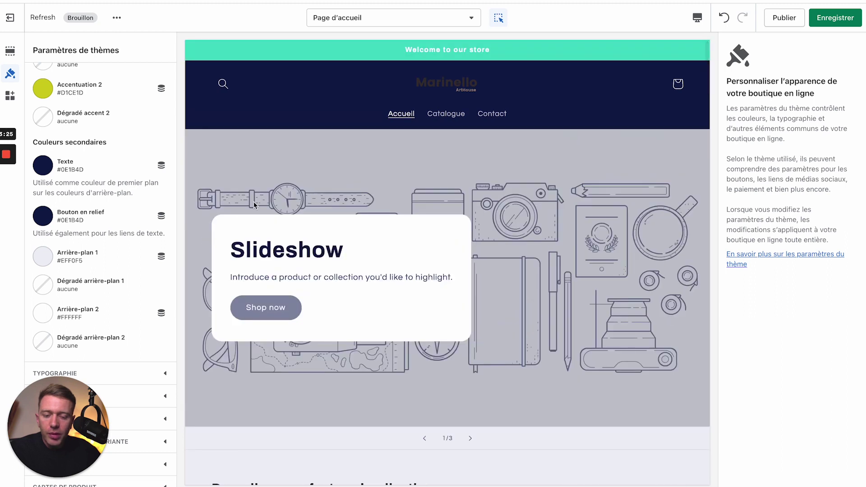
Open the Montre en Argent product page from the Catalogue in the preview and bring its buy buttons into view
left_click(455, 116)
scroll(360, 261, "down", 6)
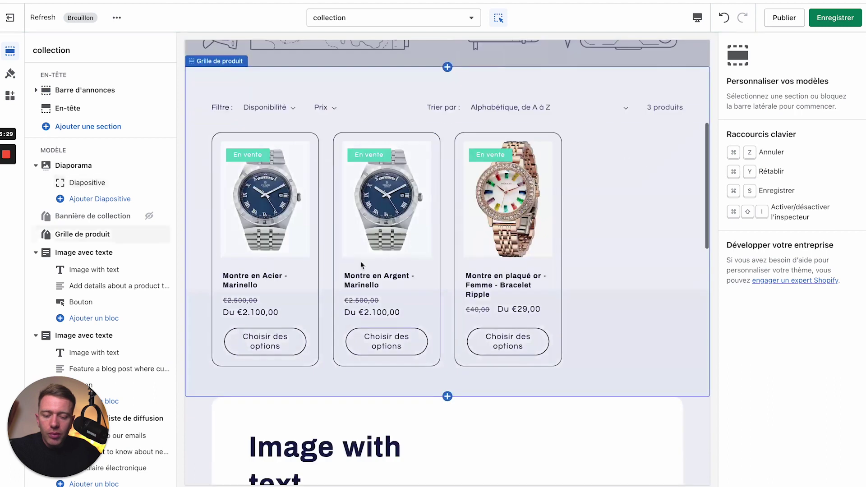
left_click(379, 221)
left_click(384, 222)
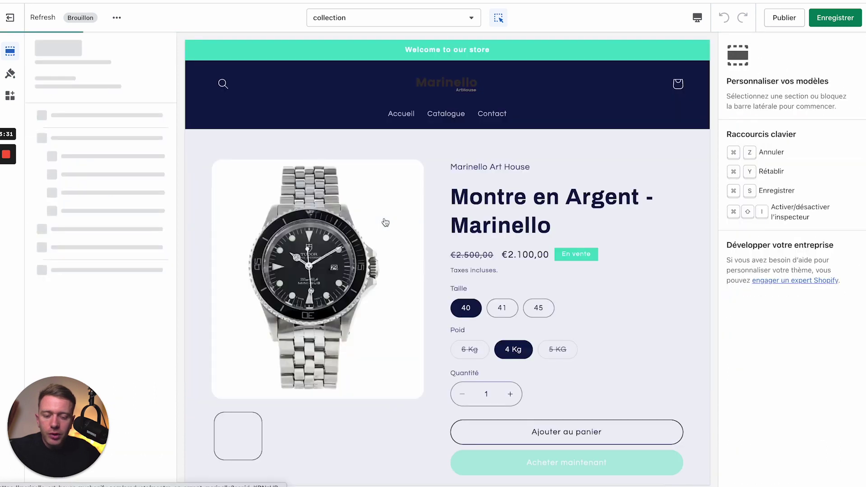
scroll(482, 351, "down", 3)
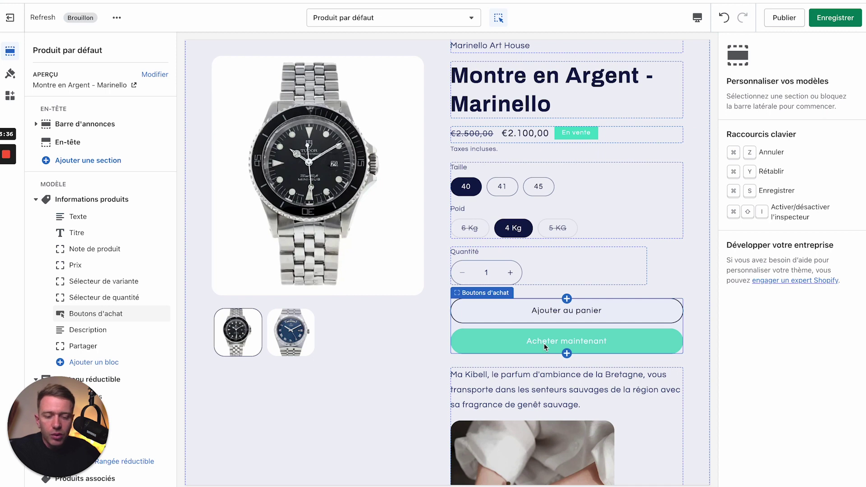
Try #DB4747 and #000000 as the Accentuation 1 colour and check them on the product page
left_click(10, 73)
left_click(43, 186)
left_click_drag(128, 243, 129, 210)
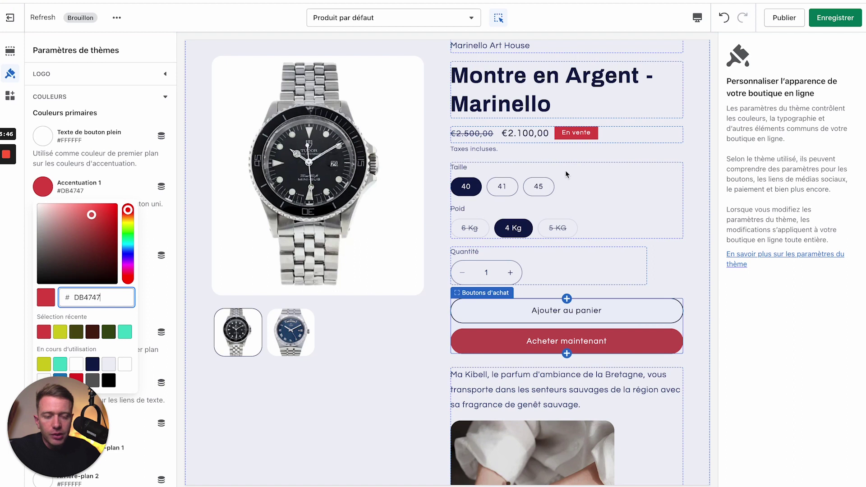
left_click_drag(92, 276, 96, 284)
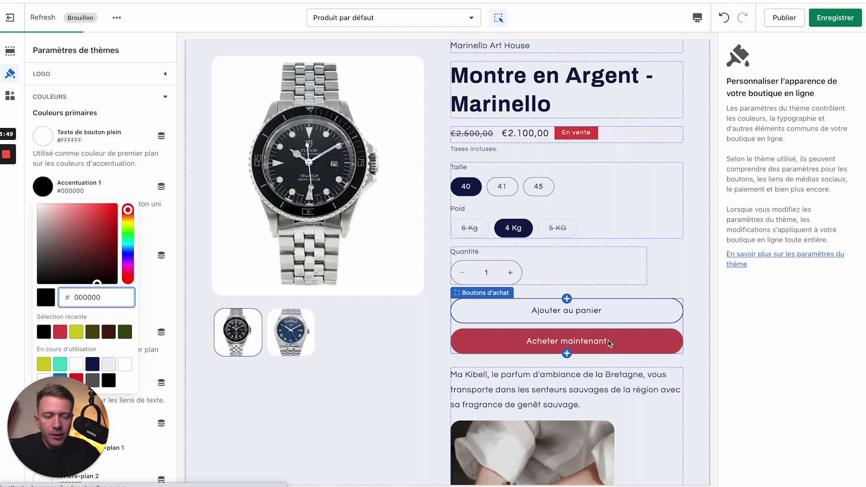
scroll(504, 102, "up", 3)
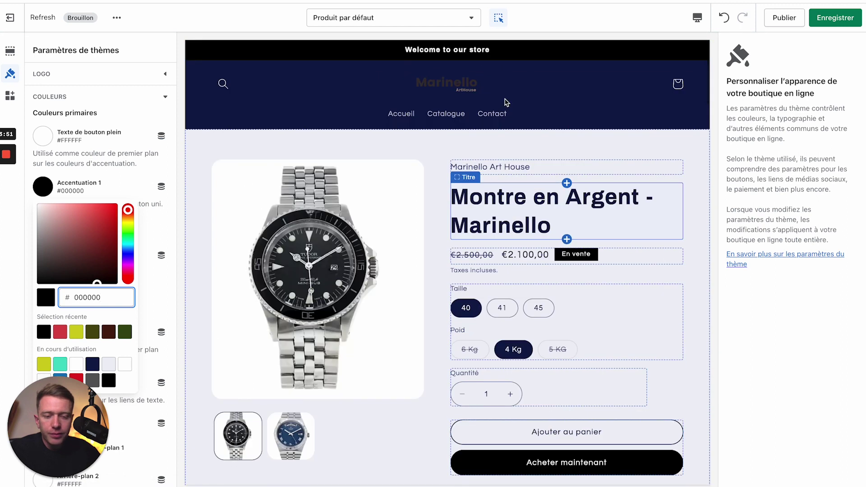
Set the Accentuation 1 colour to the dark blue #0E1B4D already used in the theme
left_click(92, 363)
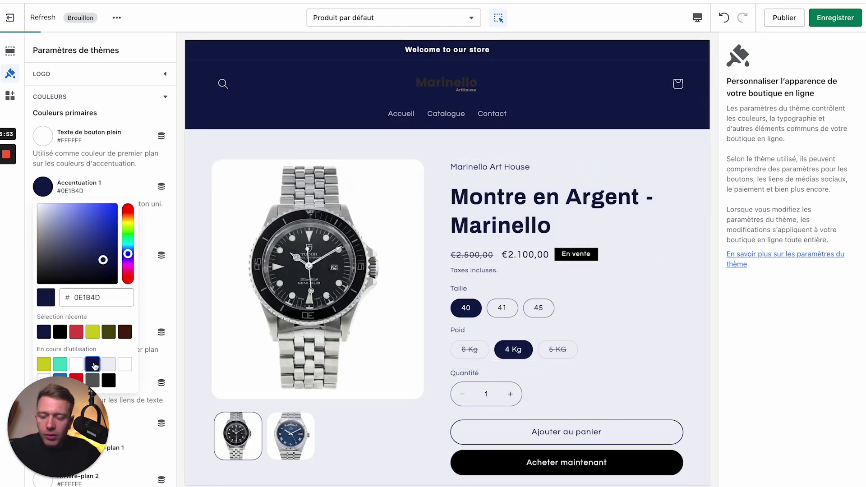
left_click(130, 163)
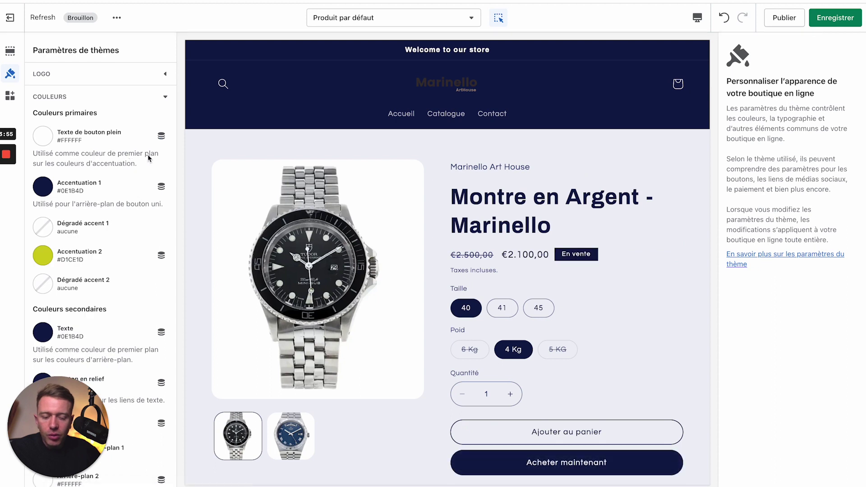
left_click(159, 98)
left_click(158, 97)
Go through the theme colours and set Arrière-plan 1 to #F5EFEF
scroll(87, 198, "down", 2)
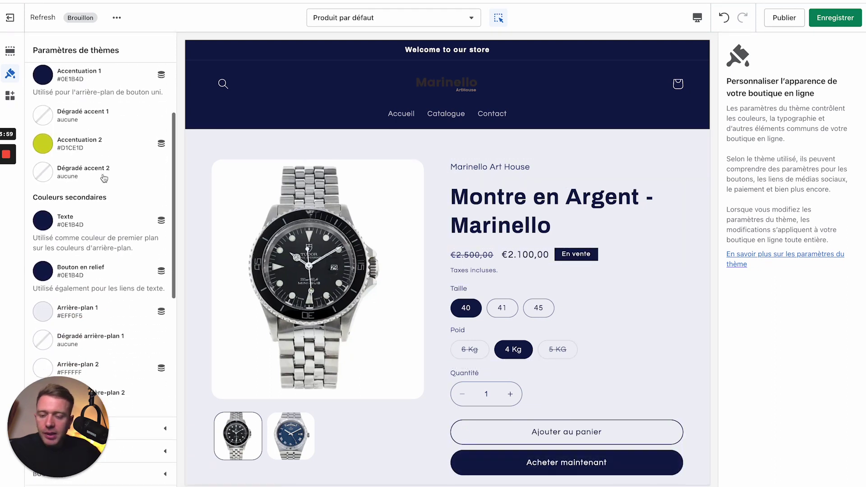
scroll(135, 118, "up", 2)
scroll(154, 98, "down", 4)
scroll(154, 98, "down", 1)
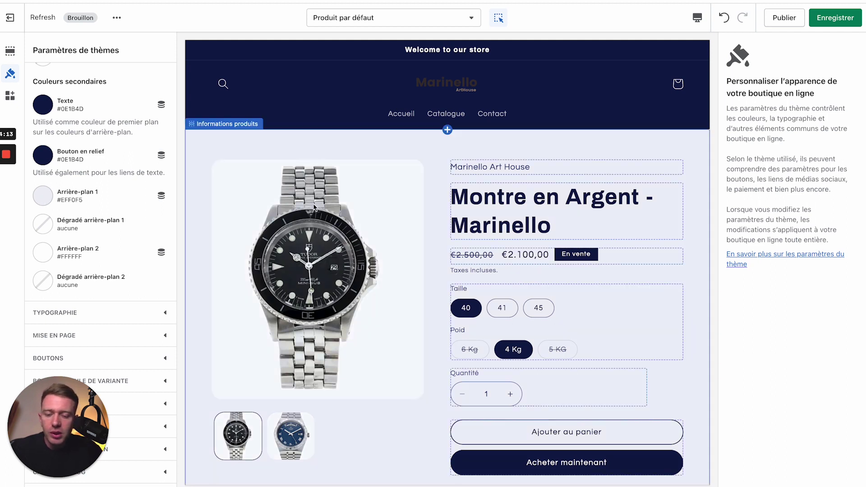
left_click(44, 196)
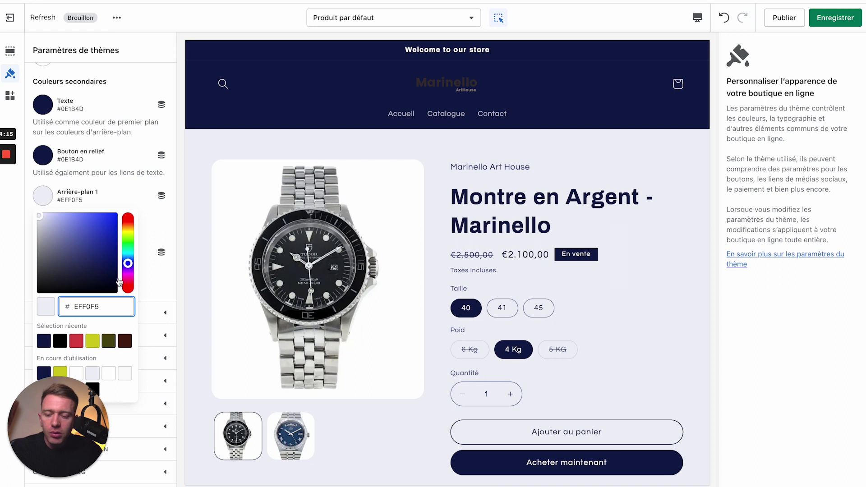
left_click_drag(120, 282, 133, 361)
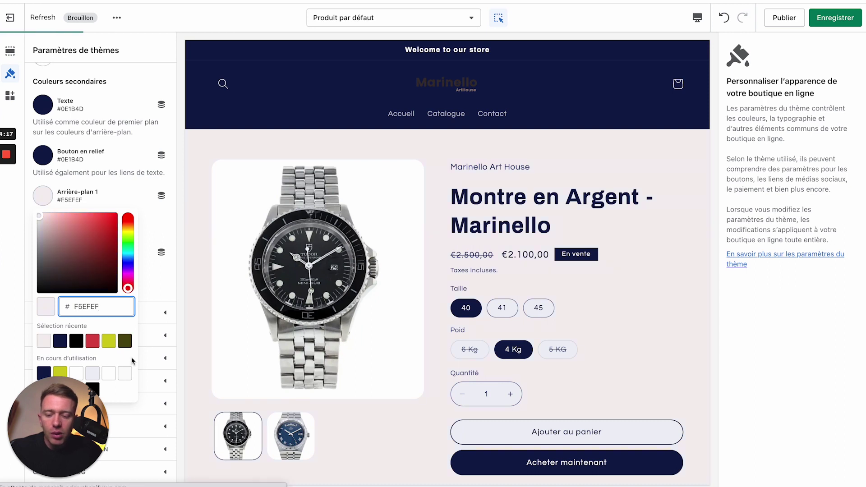
Try the red #FC0000 as the Arrière-plan 1 colour and restore #F5EFEF
left_click_drag(113, 293, 130, 216)
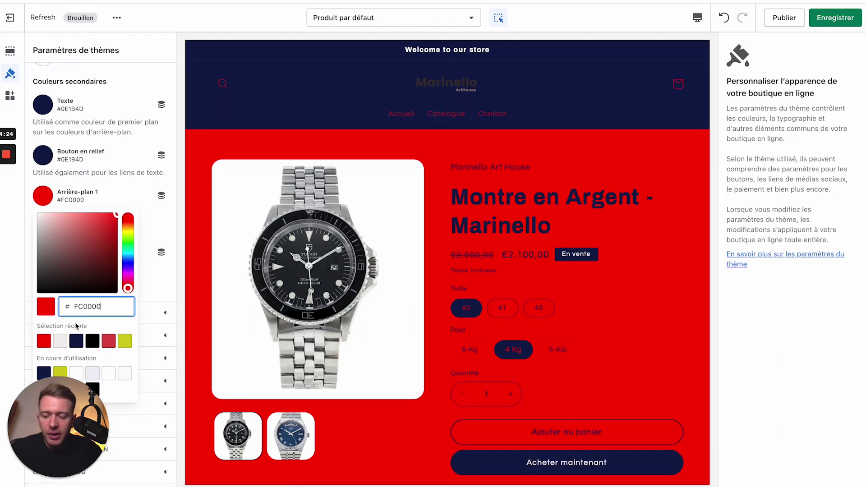
left_click(60, 341)
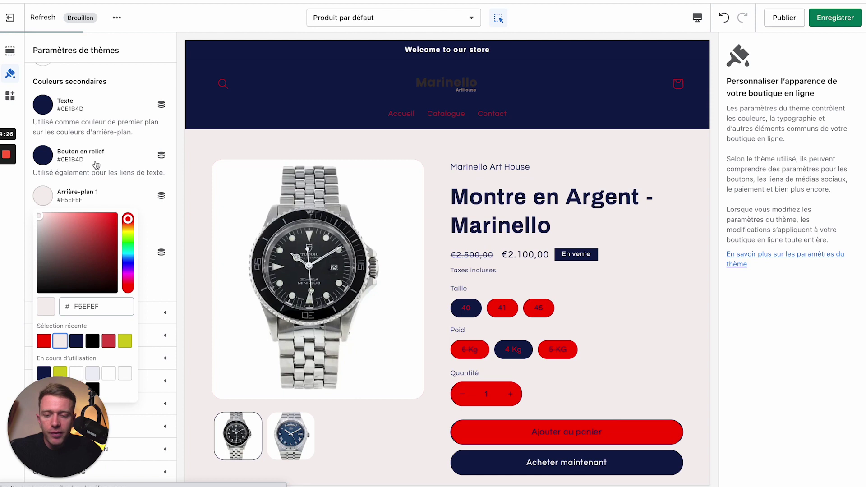
left_click(115, 183)
Collapse the Couleurs settings, view the Typographie font settings and select the product title in the preview
scroll(116, 232, "up", 5)
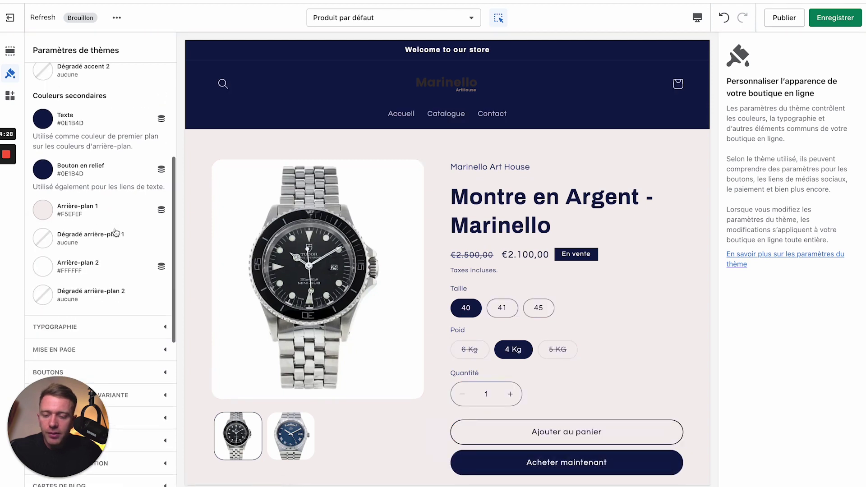
left_click(125, 97)
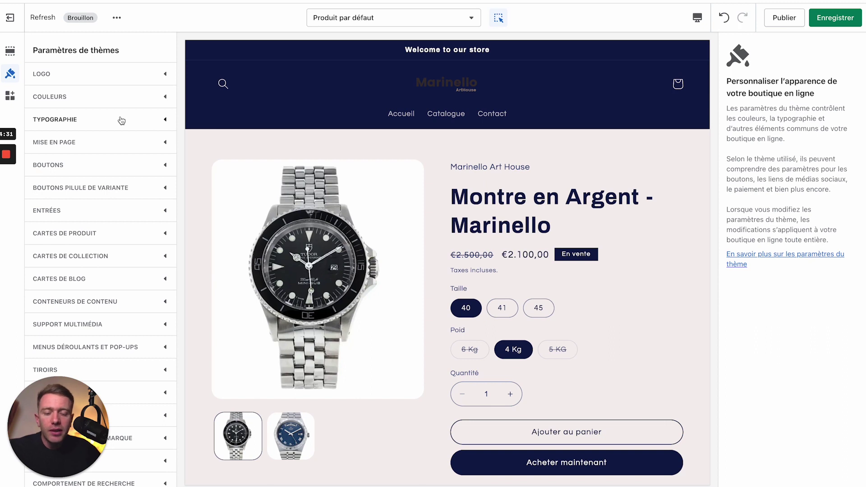
left_click(122, 120)
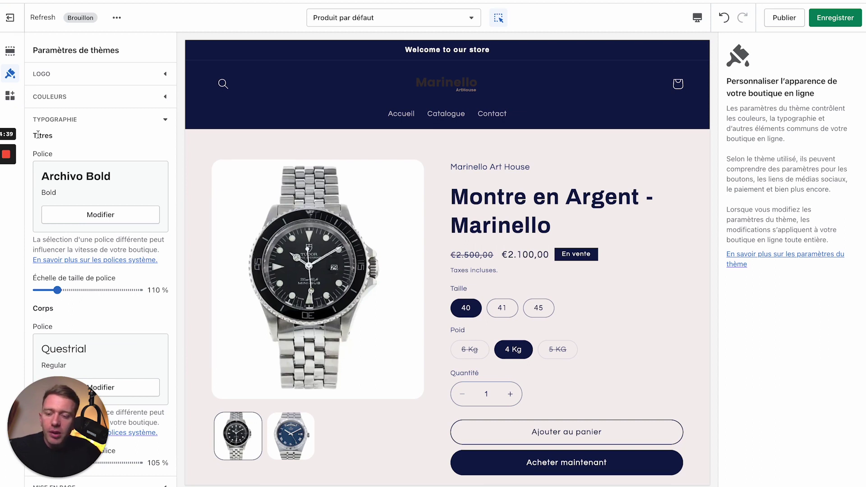
left_click(529, 217)
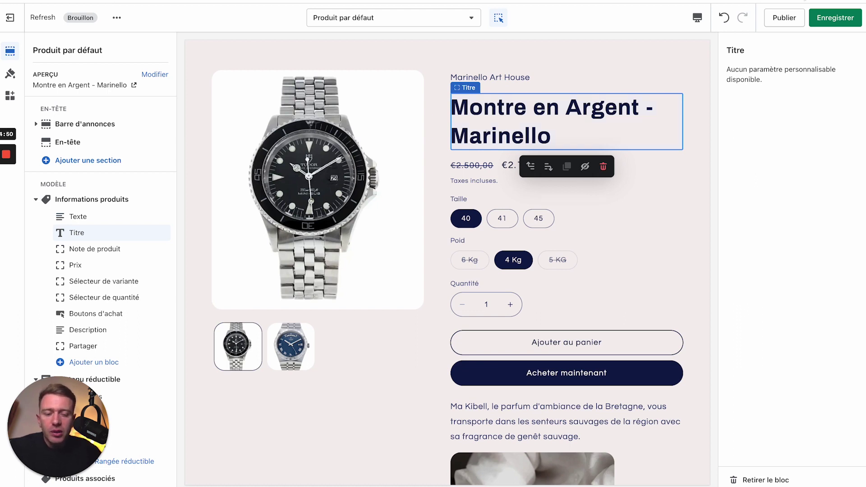
Select the product description in the preview and return to the Typographie theme settings
left_click(492, 419)
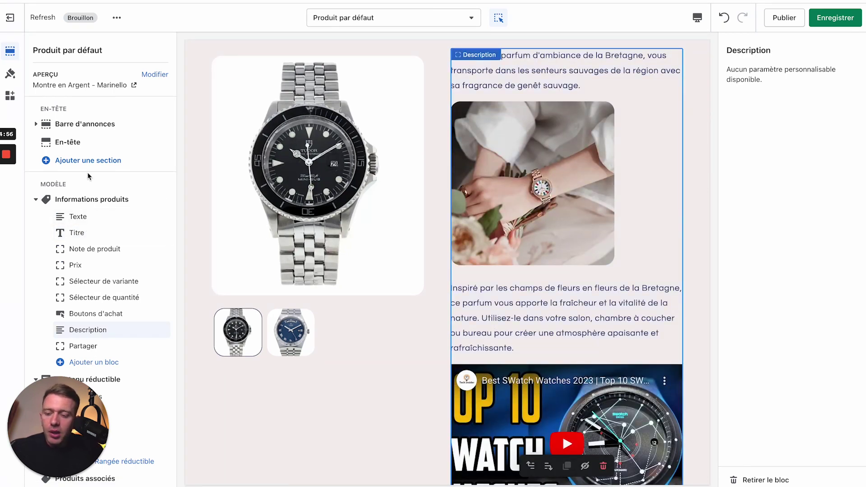
left_click(10, 73)
scroll(586, 271, "up", 10)
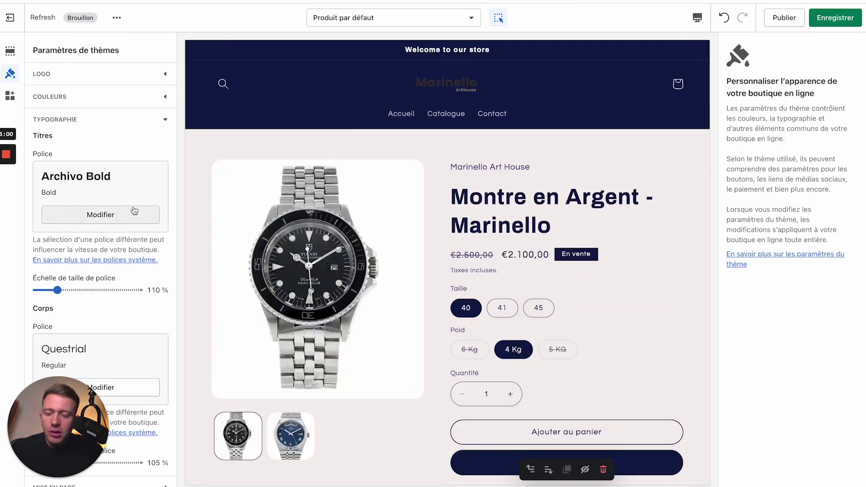
Try Abril Fatface as the Titres font and check it down the product page
left_click(108, 215)
scroll(93, 307, "down", 3)
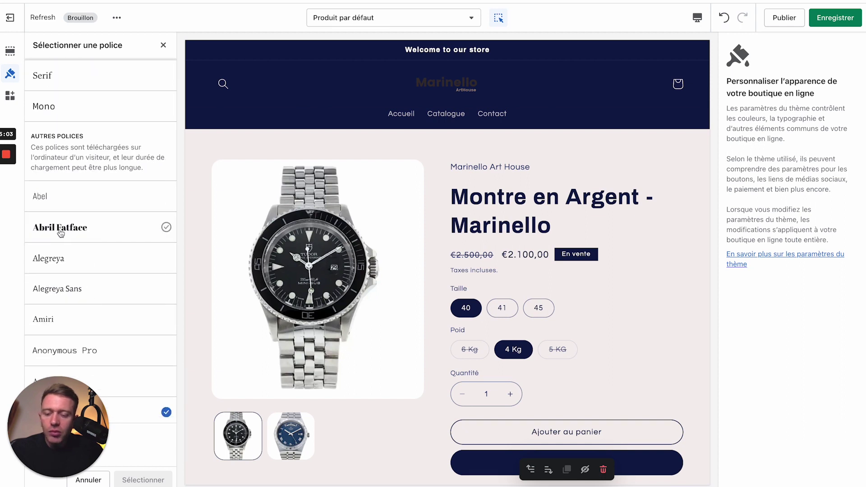
left_click(61, 230)
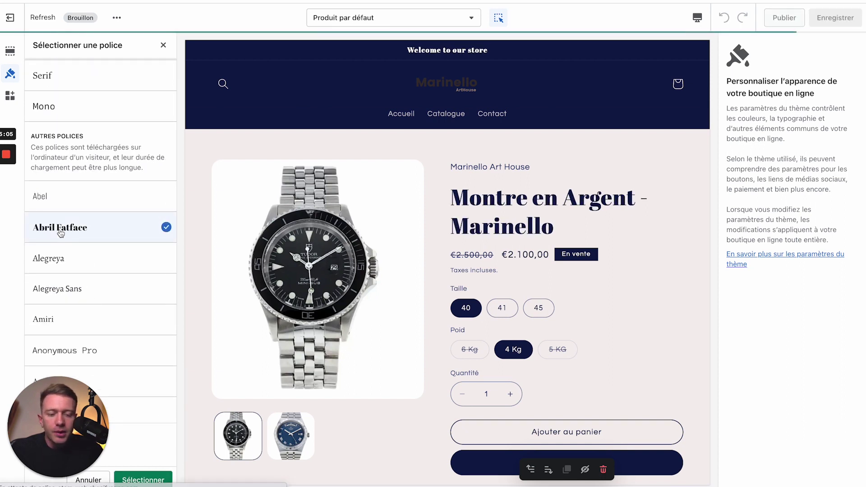
scroll(472, 208, "down", 2)
scroll(472, 207, "down", 10)
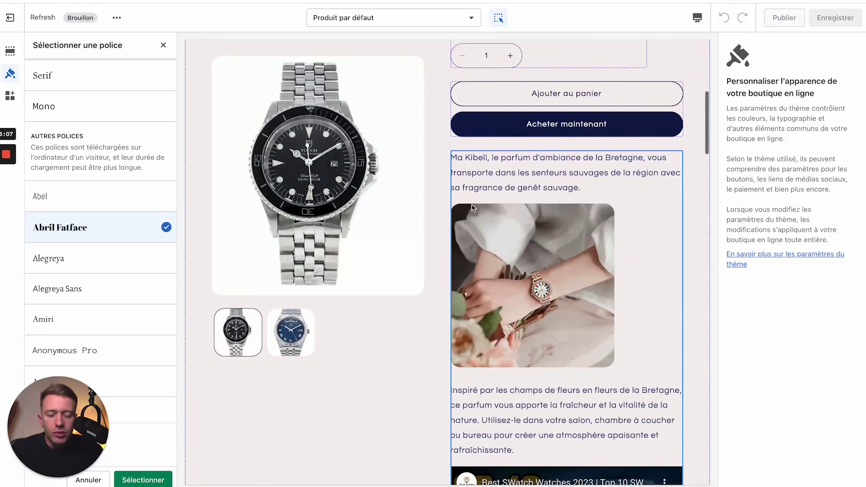
scroll(472, 207, "down", 1)
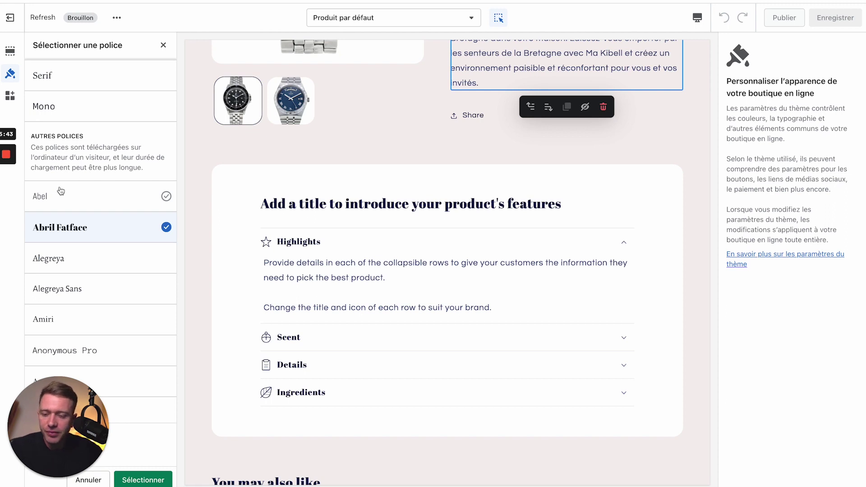
Set the Titres font to Abel and look over the font size scale
left_click(70, 192)
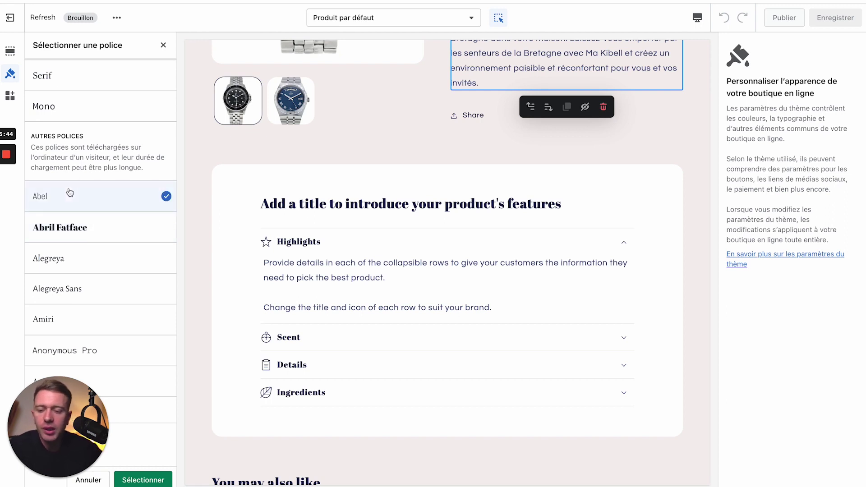
left_click(143, 479)
scroll(120, 287, "down", 3)
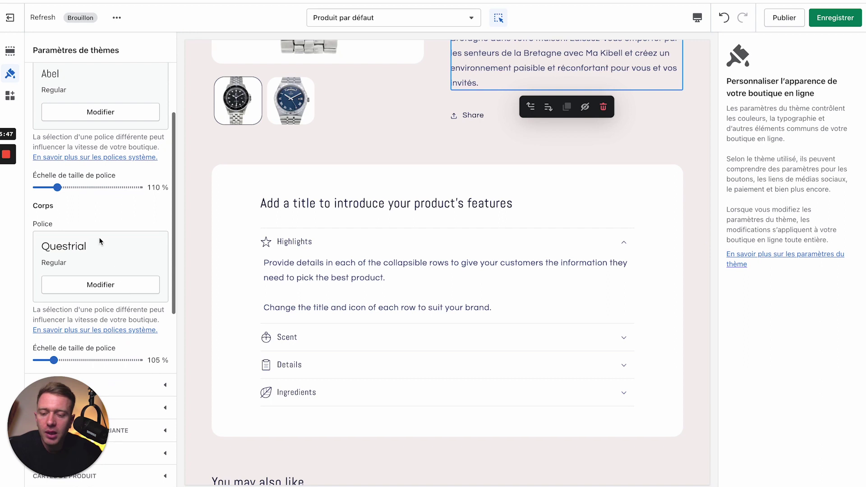
left_click(57, 187)
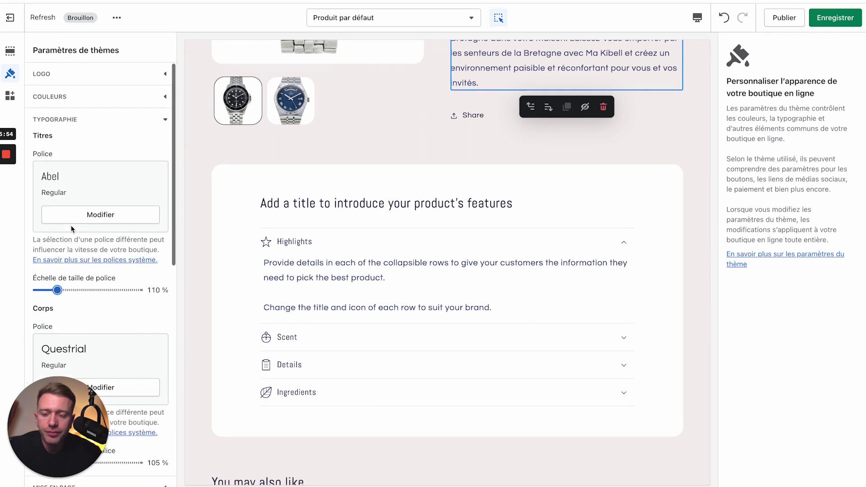
Close the Typographie settings and open the Mise en page settings
left_click(163, 120)
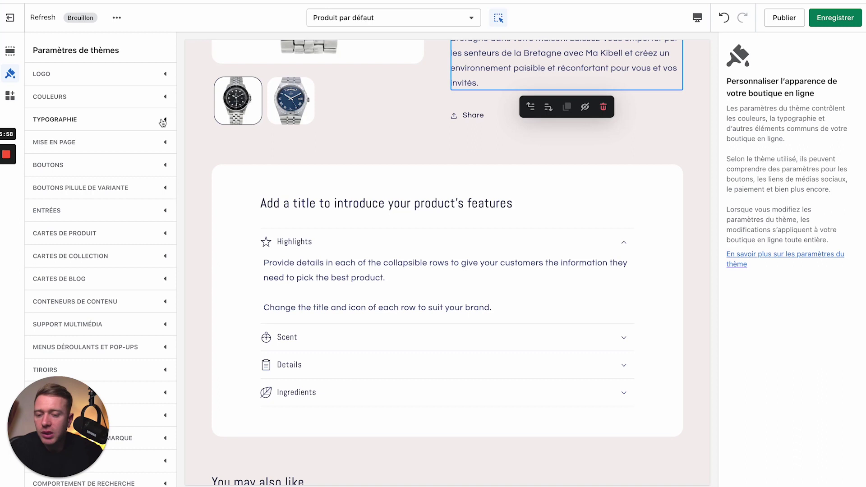
left_click(154, 143)
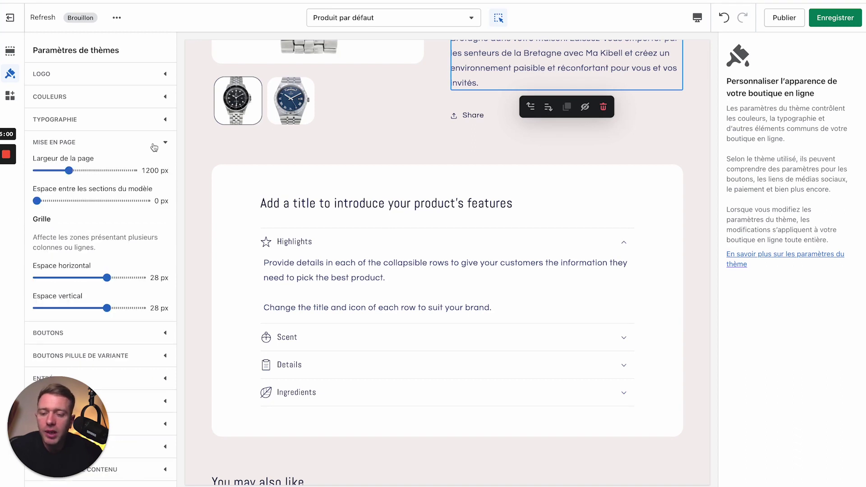
scroll(291, 205, "up", 6)
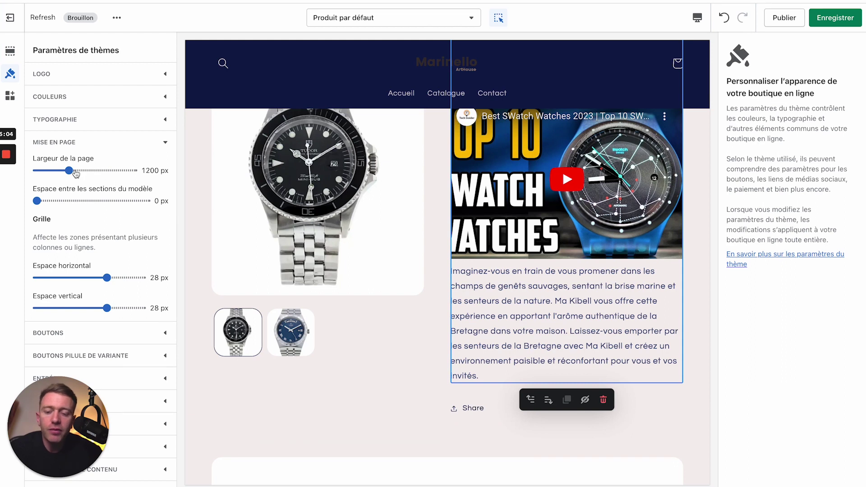
Try a page width of 1600 px and view the product page in the full-screen preview
left_click_drag(70, 170, 133, 170)
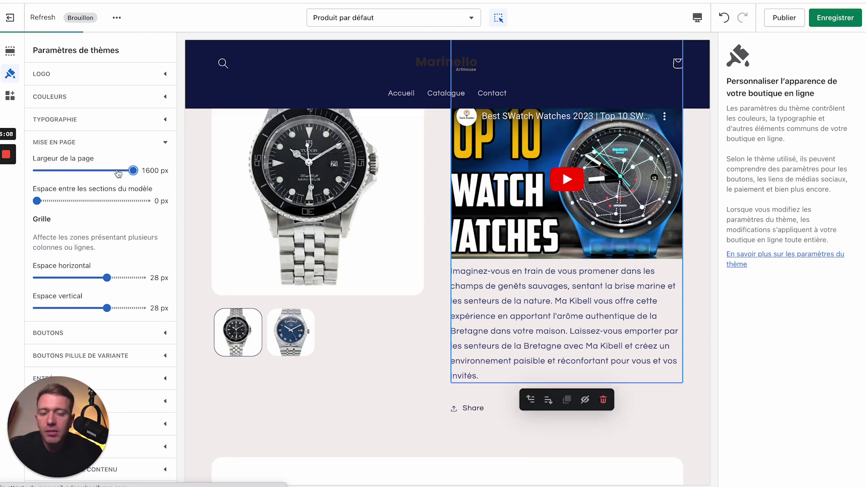
left_click(696, 18)
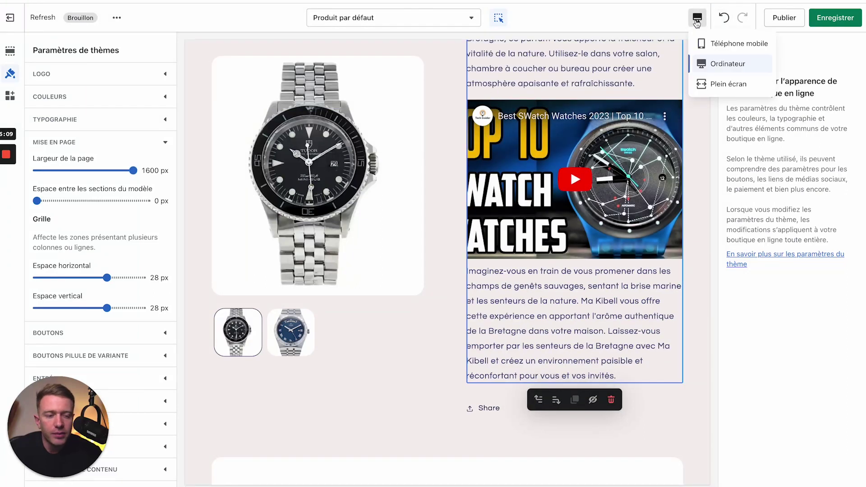
left_click(707, 83)
scroll(505, 204, "up", 10)
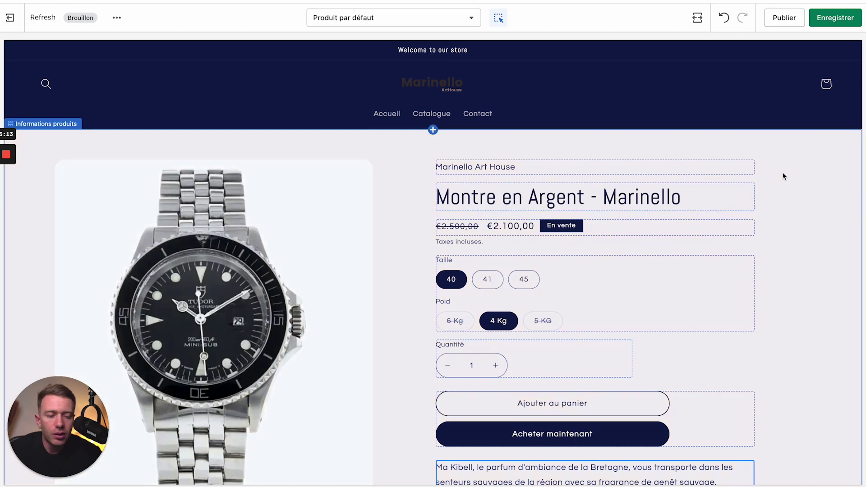
Switch the preview to the Page d'accueil and examine how its sections fill the wider page
left_click(396, 21)
left_click(367, 70)
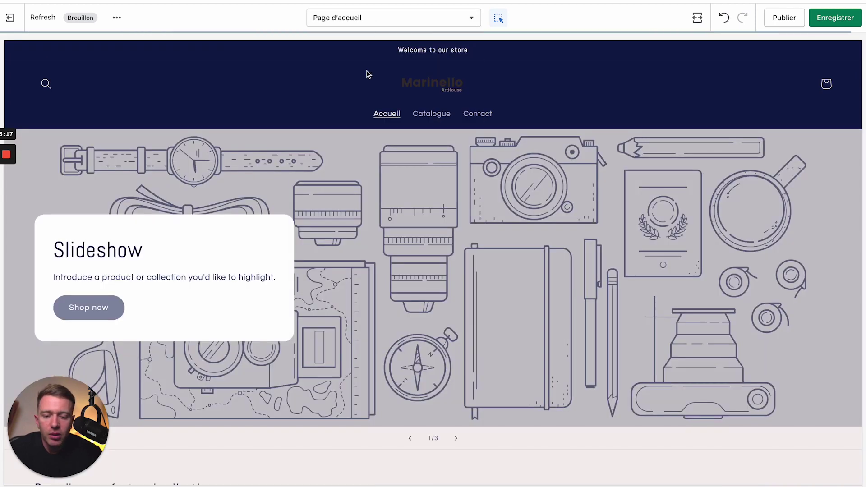
scroll(418, 227, "down", 8)
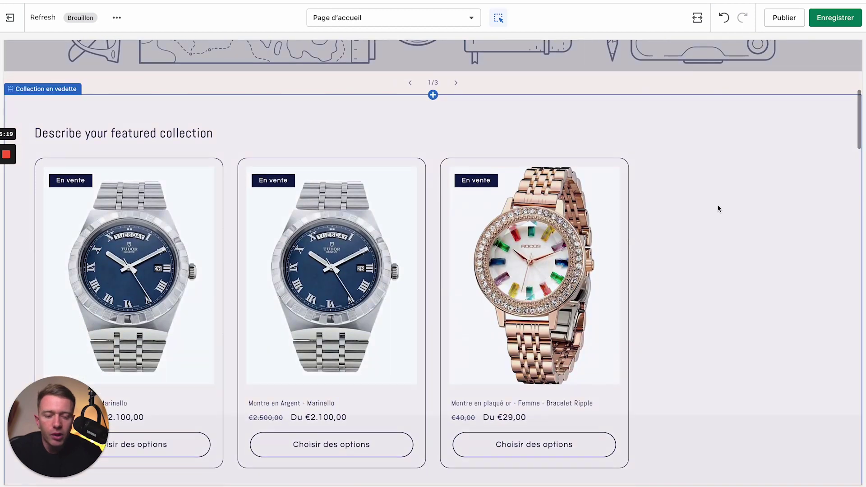
scroll(734, 220, "down", 9)
scroll(734, 223, "down", 3)
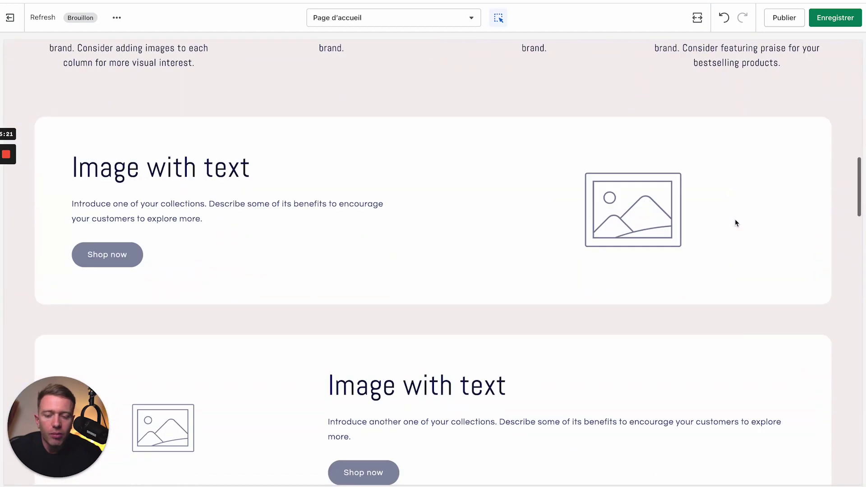
scroll(633, 327, "down", 10)
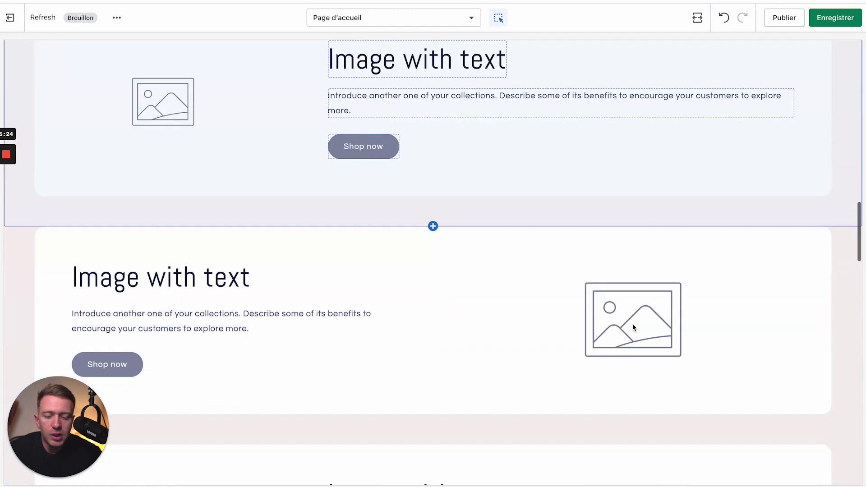
scroll(633, 328, "down", 13)
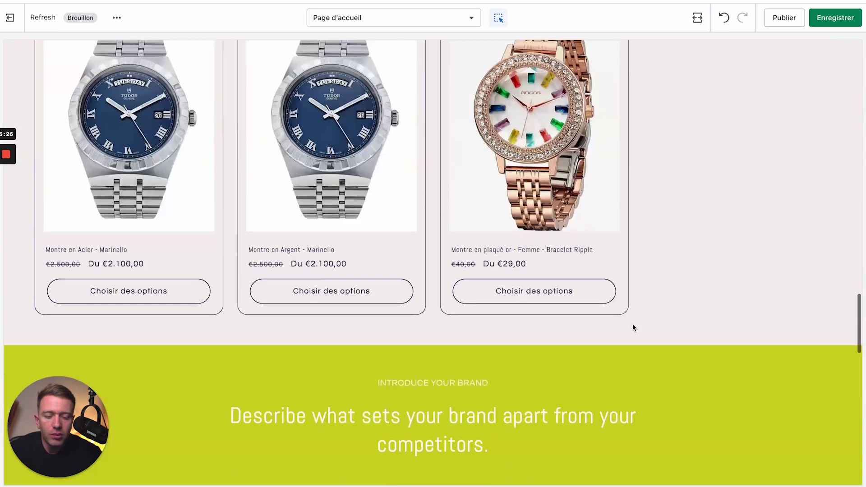
scroll(632, 323, "up", 4)
Return to the Ordinateur preview and set the page width back to 1200 px
left_click(698, 18)
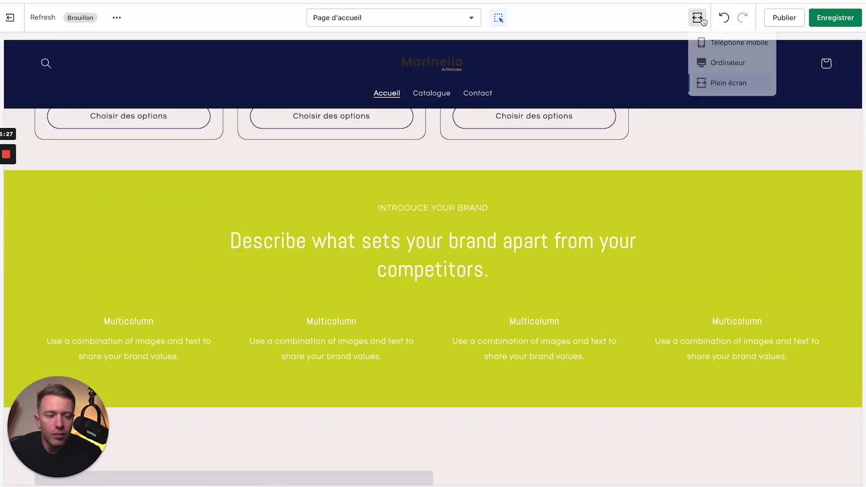
left_click(707, 63)
left_click(68, 170)
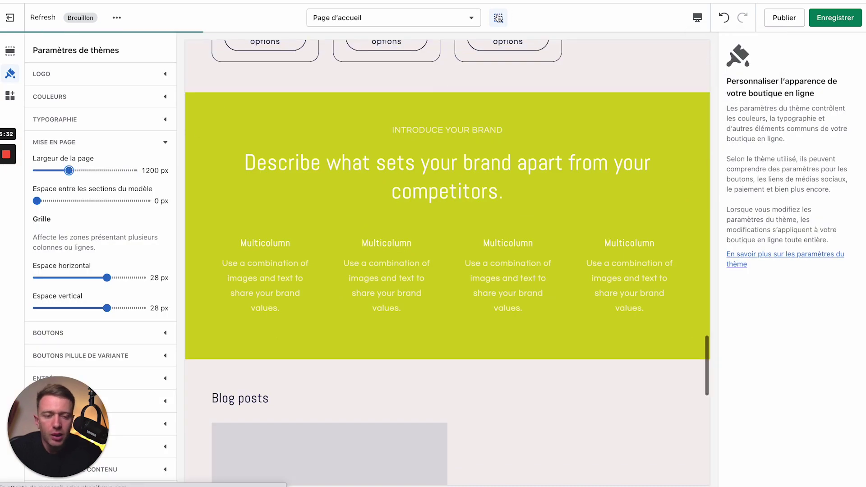
Examine the homepage sections at the 1200 px width in full-screen preview and return to the Ordinateur preview
left_click(697, 17)
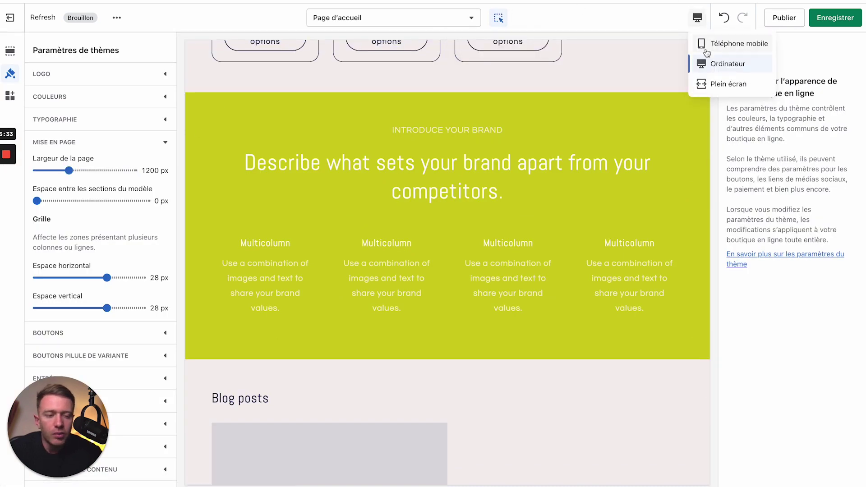
left_click(708, 90)
scroll(669, 207, "up", 5)
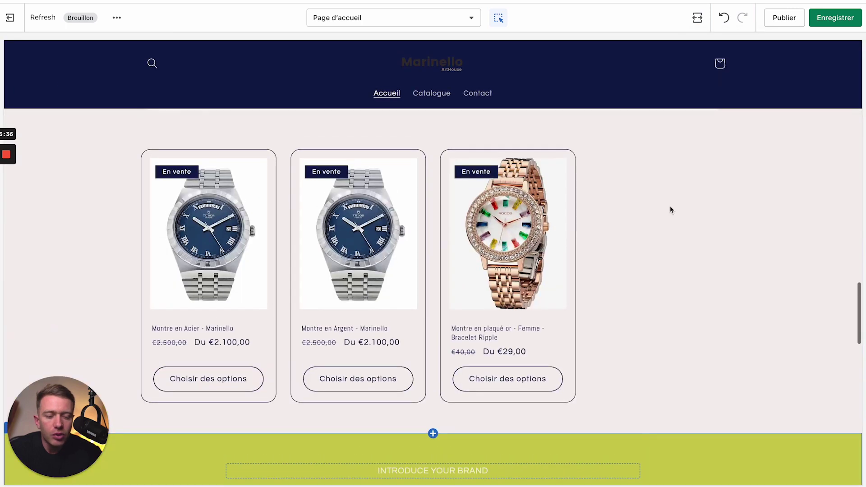
scroll(669, 205, "up", 3)
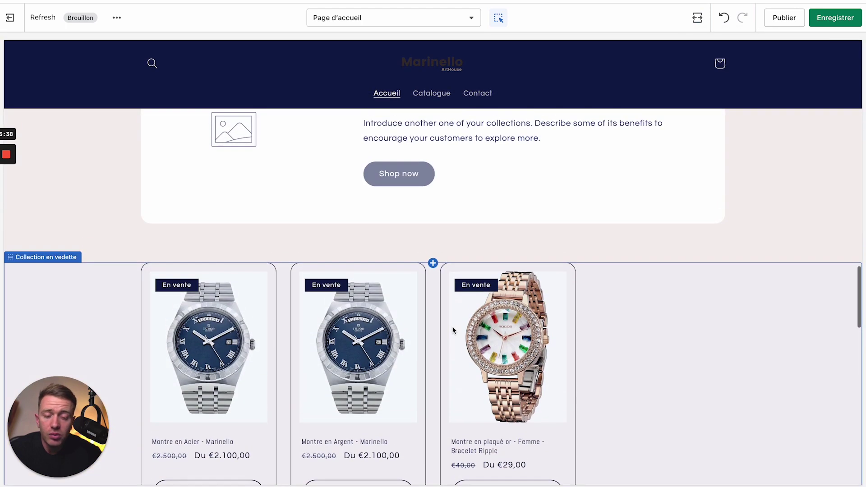
scroll(452, 328, "up", 5)
scroll(657, 193, "up", 4)
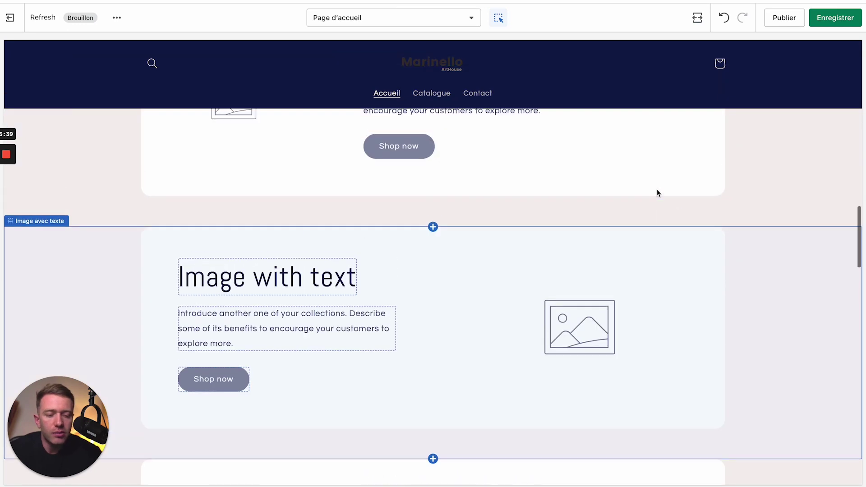
scroll(657, 193, "up", 4)
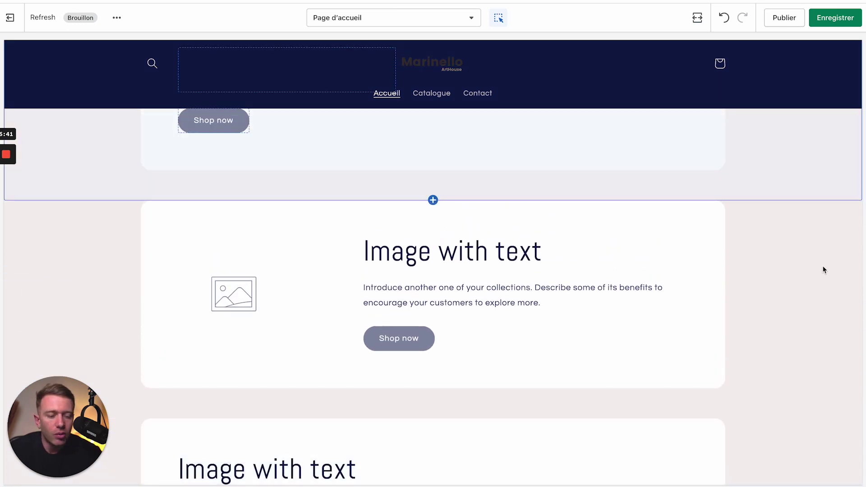
left_click(697, 18)
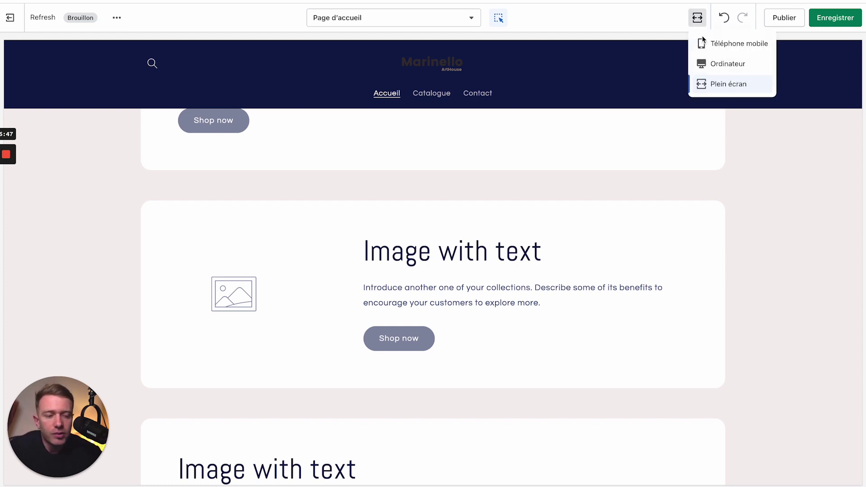
left_click(722, 63)
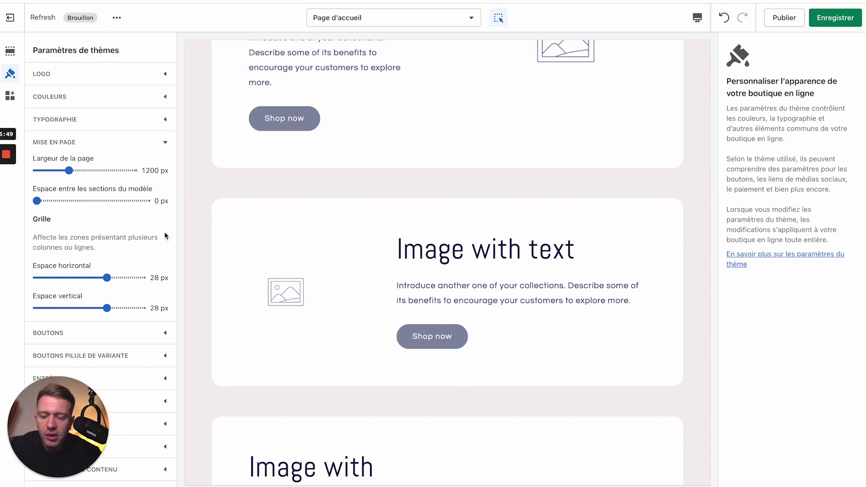
Set the space between template sections to 44 px and check the spacing around the homepage's Image with text sections
scroll(167, 230, "down", 1)
scroll(363, 189, "down", 1)
scroll(363, 190, "down", 3)
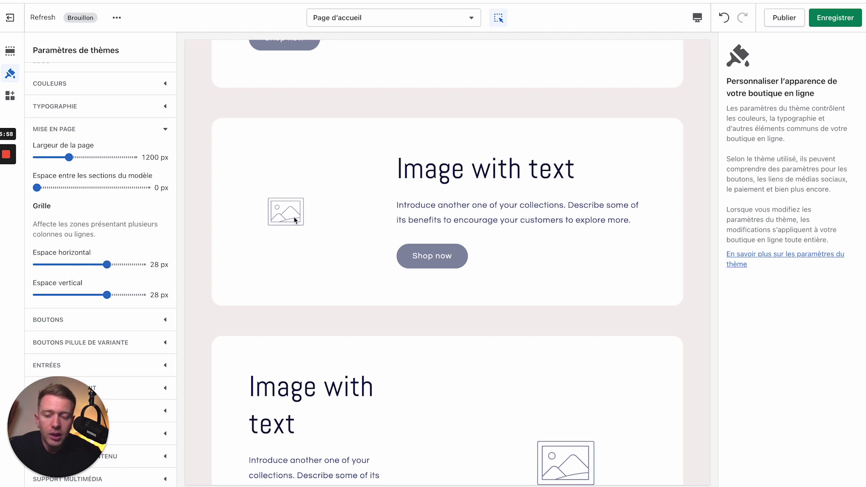
scroll(369, 207, "up", 8)
scroll(369, 206, "down", 2)
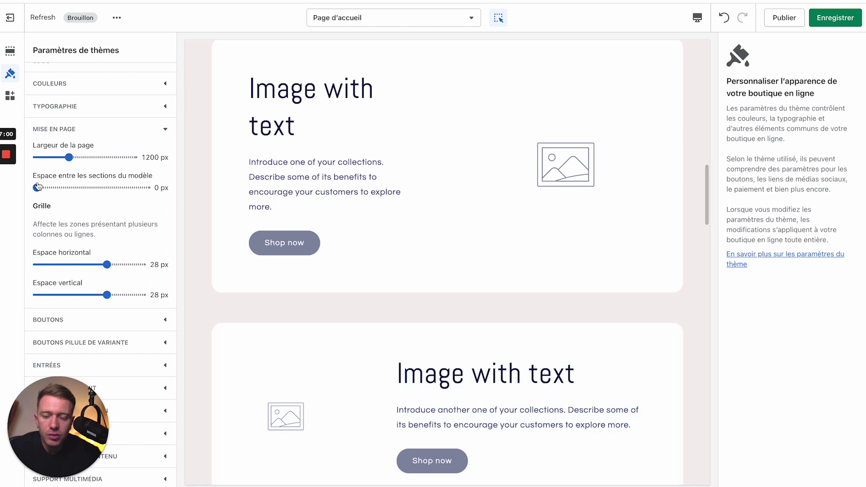
left_click_drag(48, 184, 83, 179)
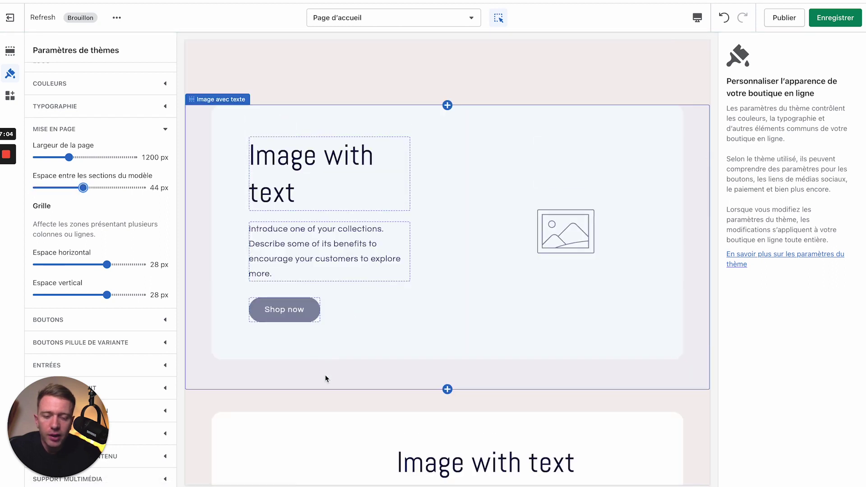
scroll(323, 336, "up", 15)
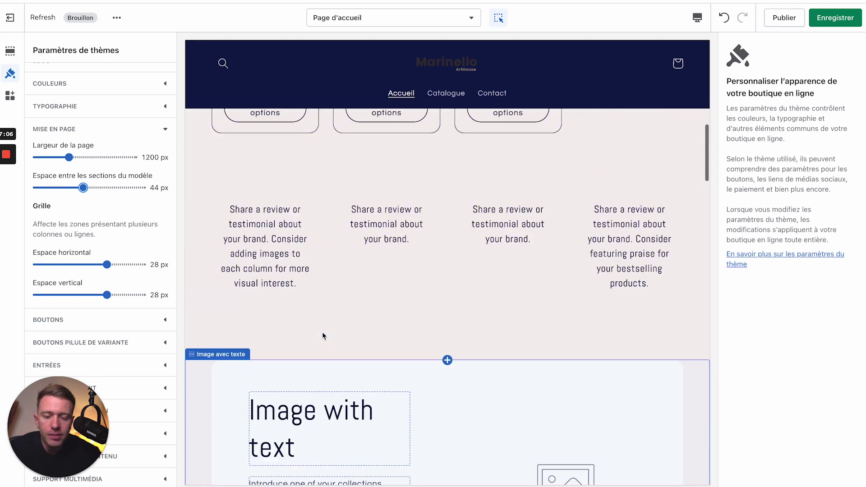
Set the grid's horizontal space to 8 px with the featured collection in the preview
scroll(323, 336, "down", 4)
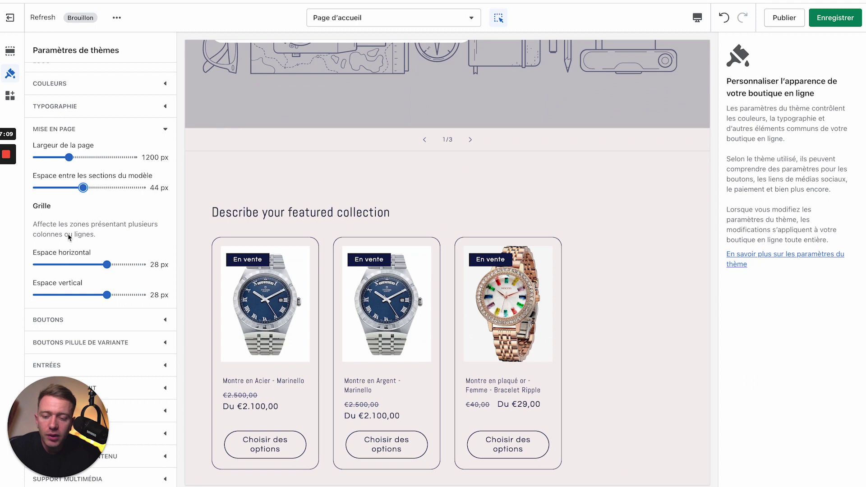
left_click_drag(106, 263, 46, 264)
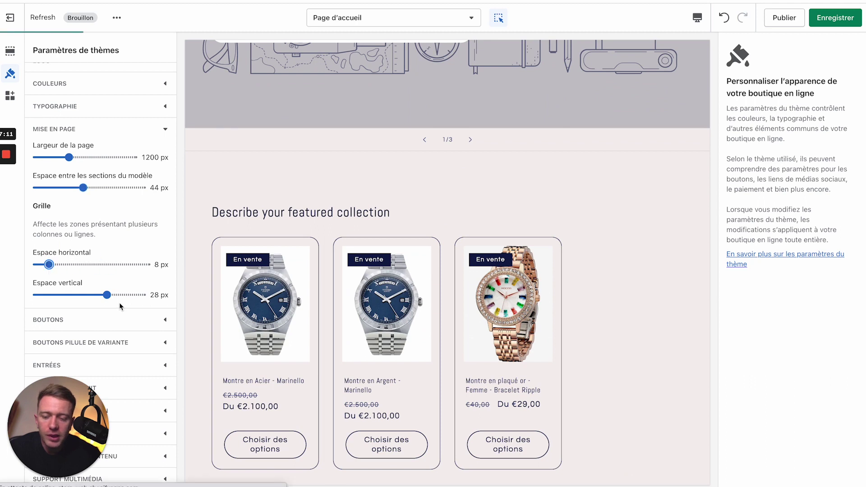
Try an 8 px vertical space for the grid, and set both its horizontal and vertical spaces to 36 px
left_click_drag(108, 295, 49, 295)
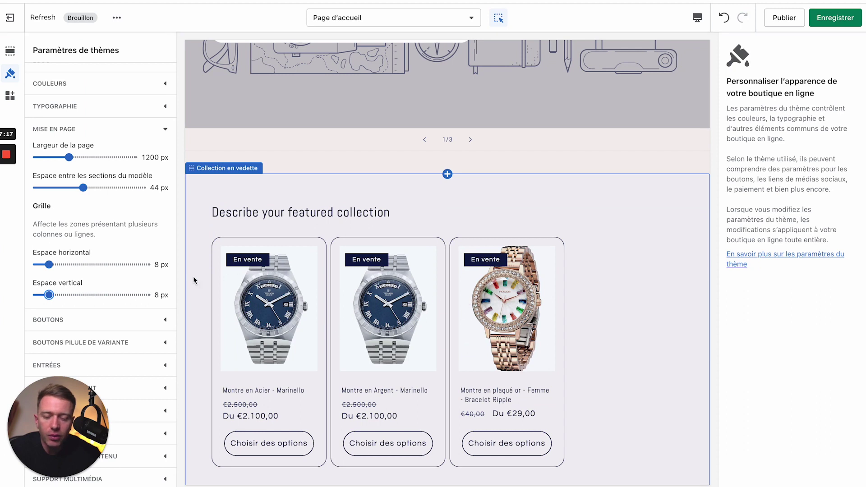
left_click_drag(49, 264, 130, 264)
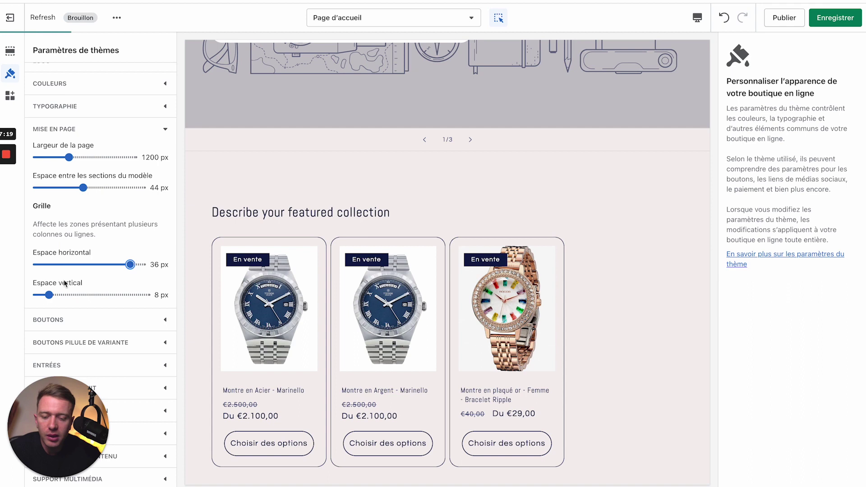
left_click_drag(49, 295, 130, 295)
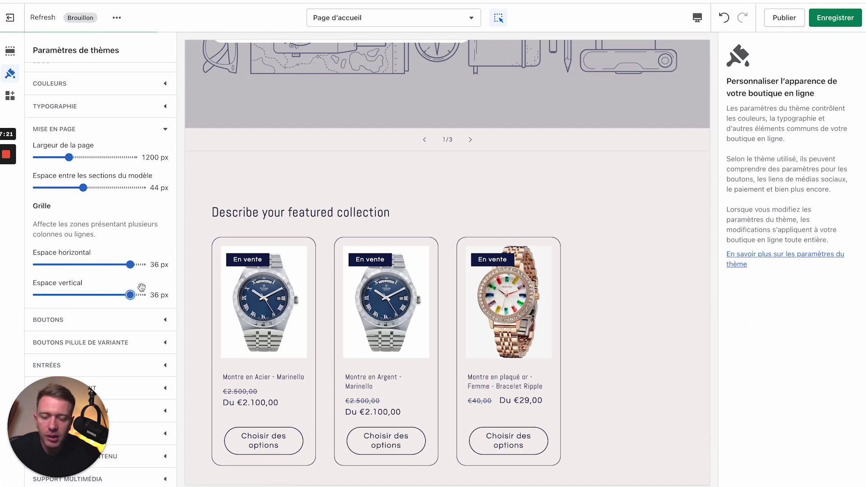
scroll(435, 392, "down", 2)
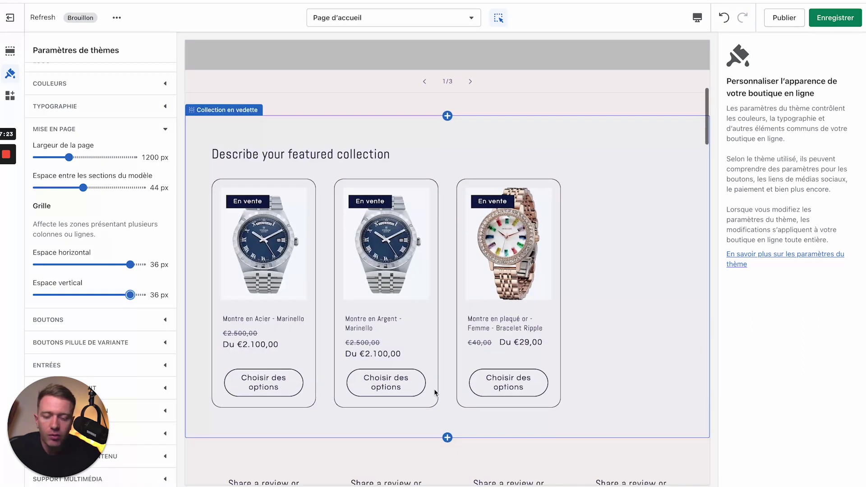
scroll(435, 393, "down", 1)
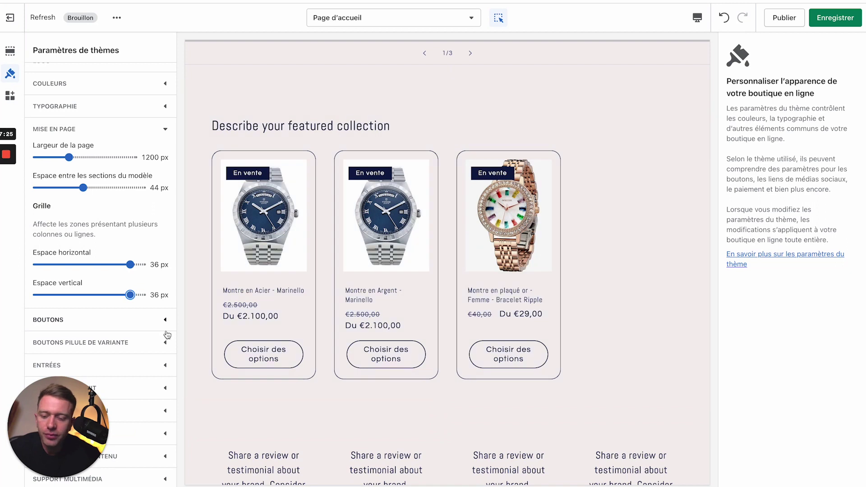
scroll(167, 334, "up", 1)
left_click(163, 142)
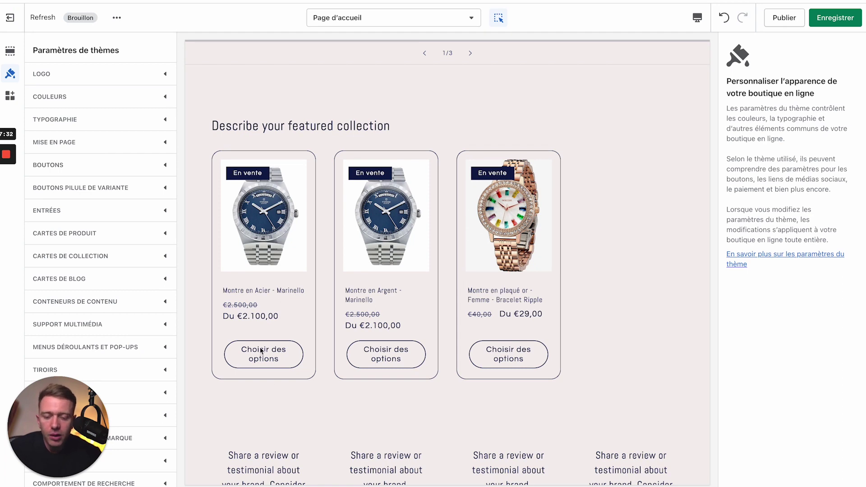
Set the theme buttons' border thickness to 4 px and the border opacity to 35 %
left_click(128, 165)
scroll(160, 182, "down", 1)
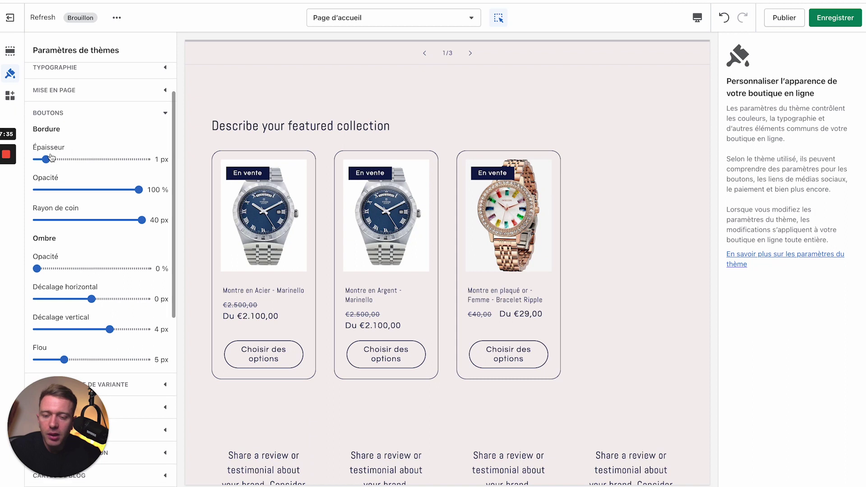
left_click_drag(46, 159, 74, 153)
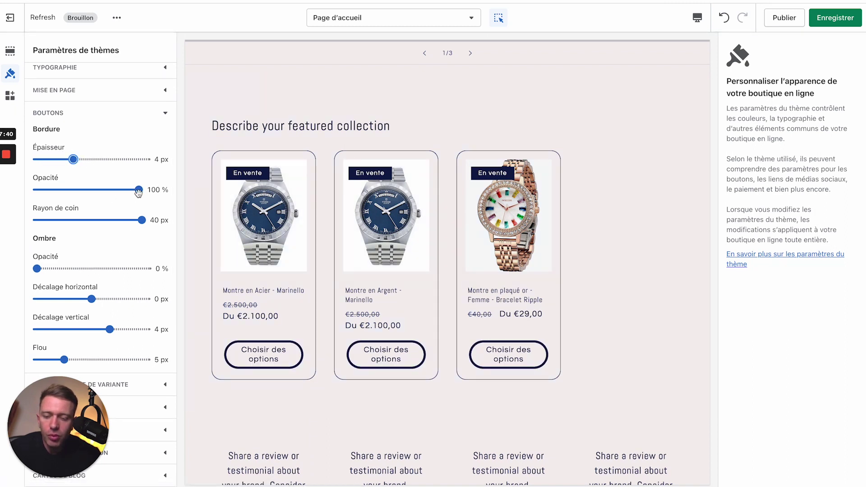
left_click_drag(138, 189, 74, 190)
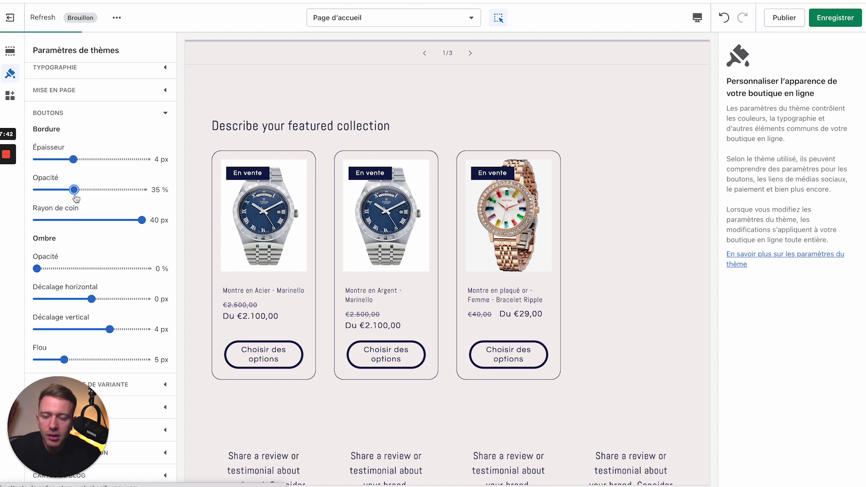
Compare button corner radii of 0 px and 40 px on the featured collection and set the radius to 20 px
left_click_drag(141, 220, 33, 219)
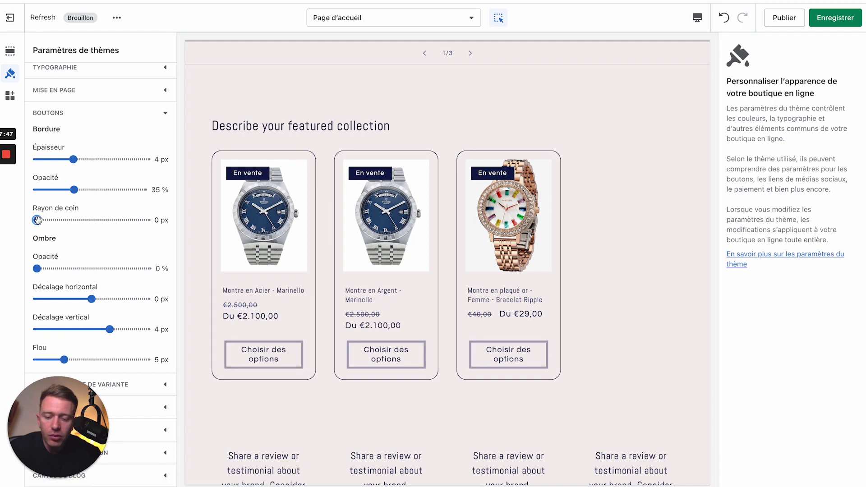
left_click_drag(37, 220, 154, 219)
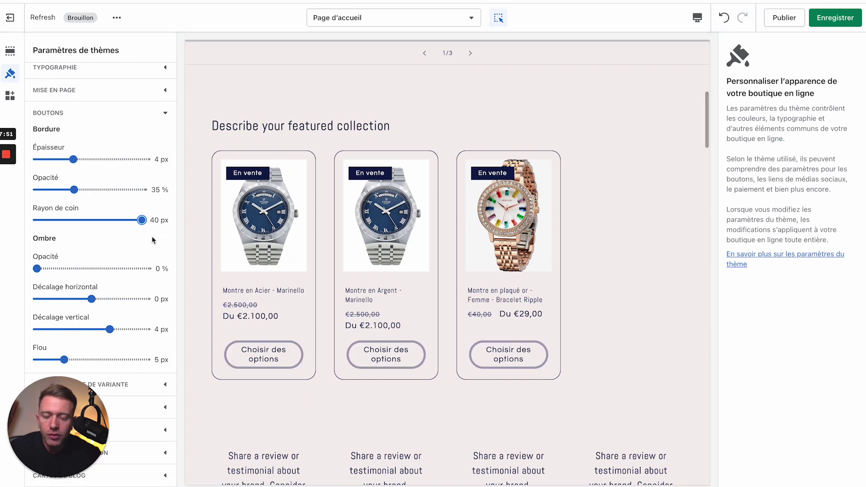
left_click_drag(141, 220, 91, 221)
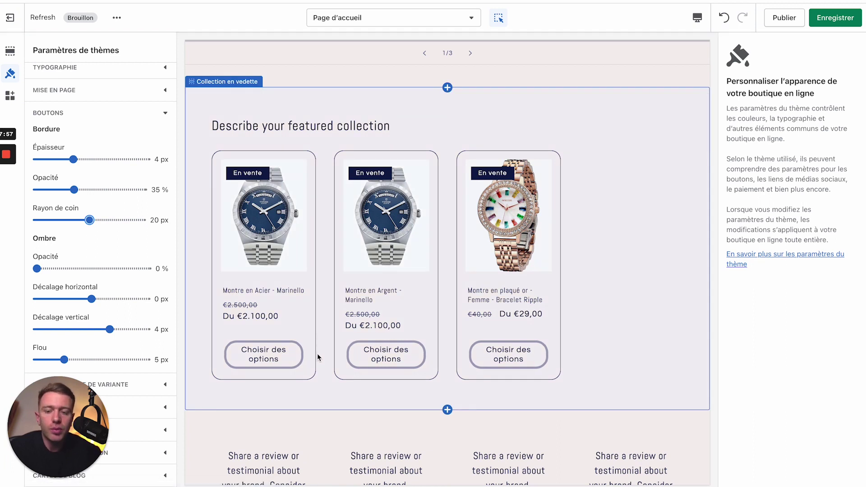
Give the buttons a shadow with 60 % opacity, 4 px horizontal offset and 20 px blur
scroll(41, 224, "down", 1)
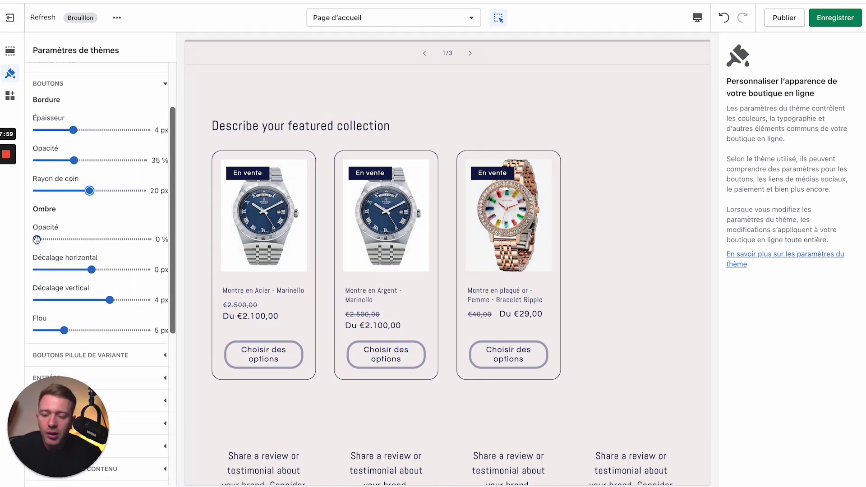
left_click_drag(37, 240, 101, 240)
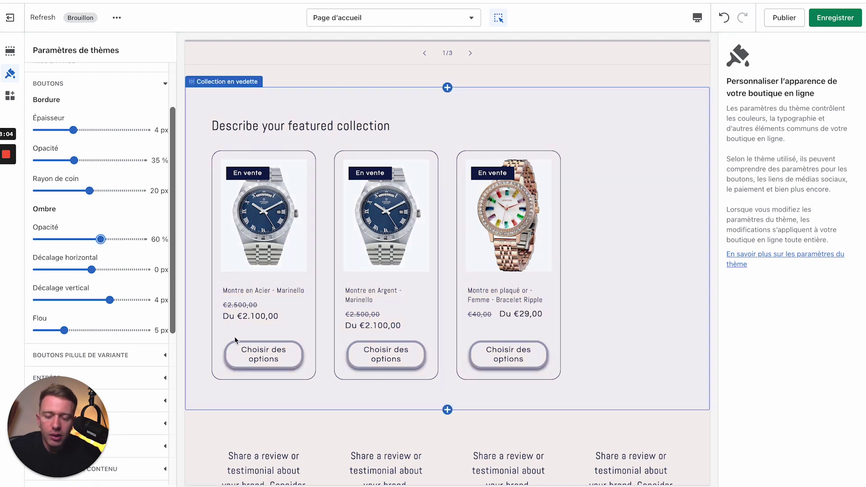
left_click_drag(91, 269, 109, 269)
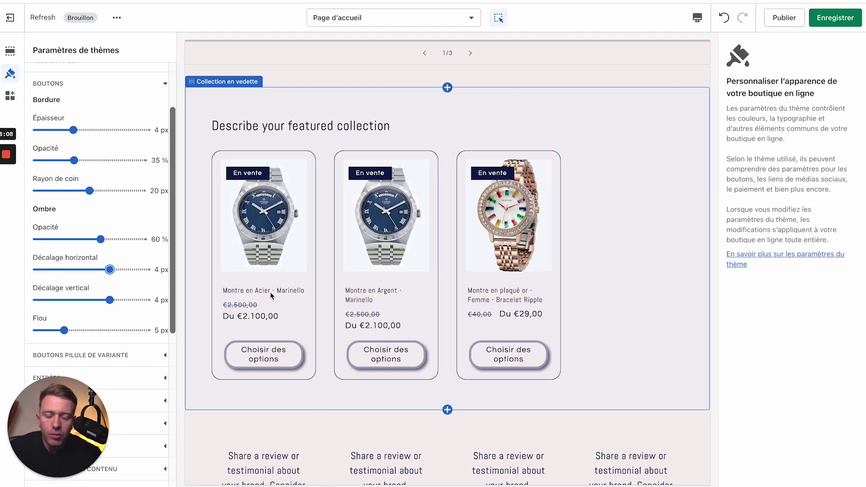
left_click_drag(64, 330, 132, 333)
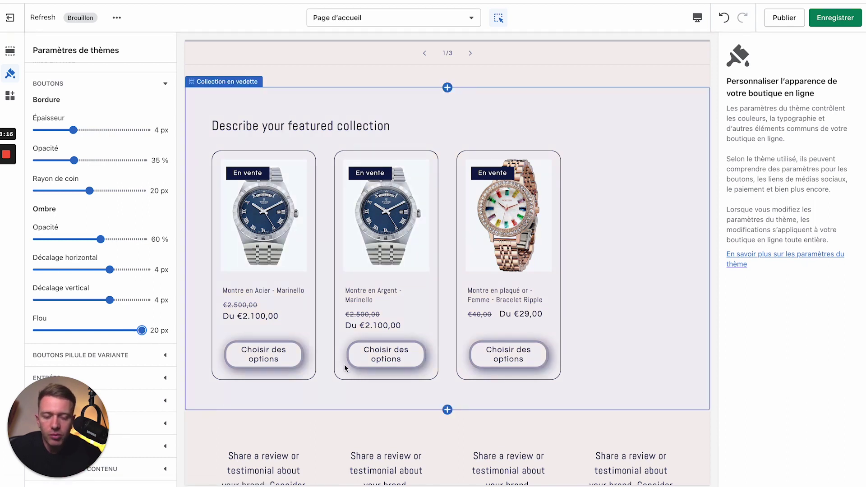
Set the button shadow's blur to 0 px and close the button settings
scroll(131, 210, "up", 4)
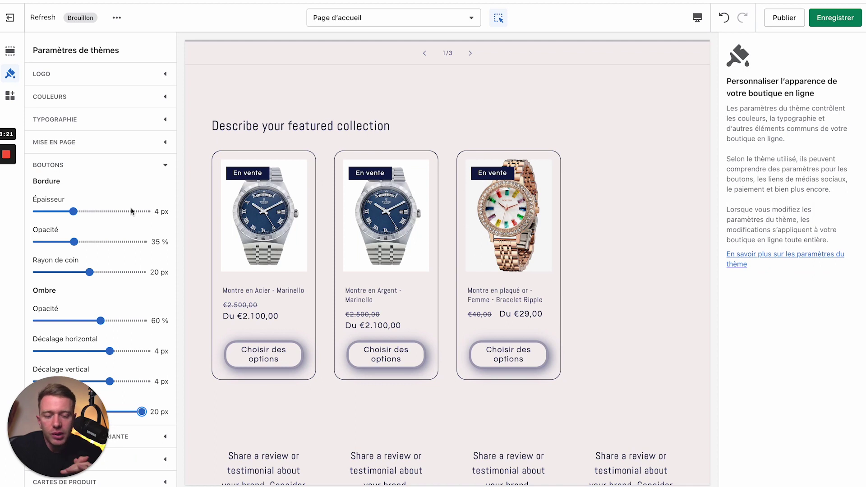
scroll(125, 272, "down", 5)
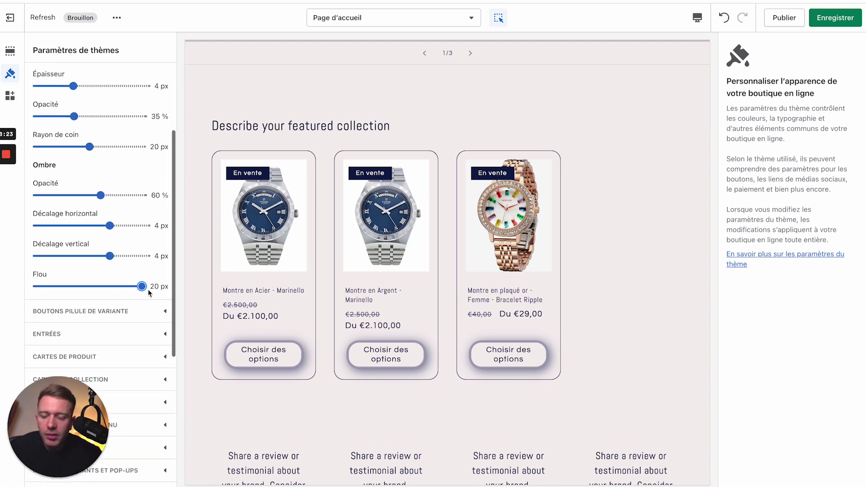
left_click_drag(141, 286, 36, 286)
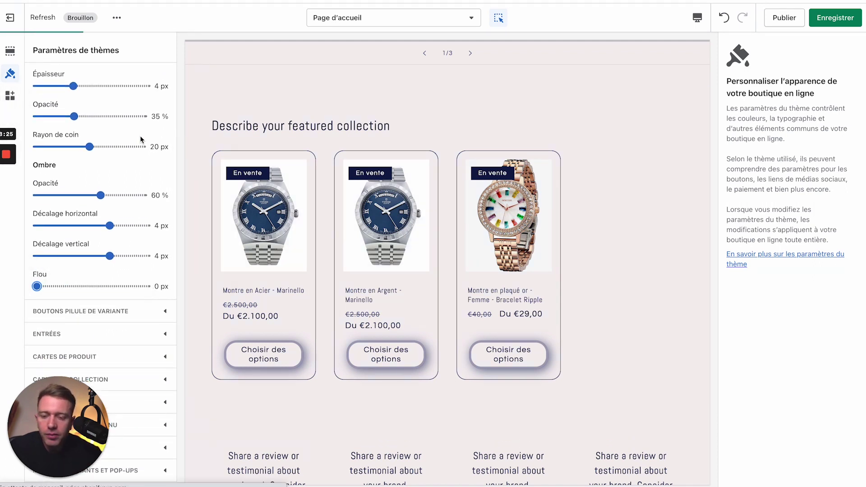
scroll(162, 126, "up", 4)
left_click(162, 122)
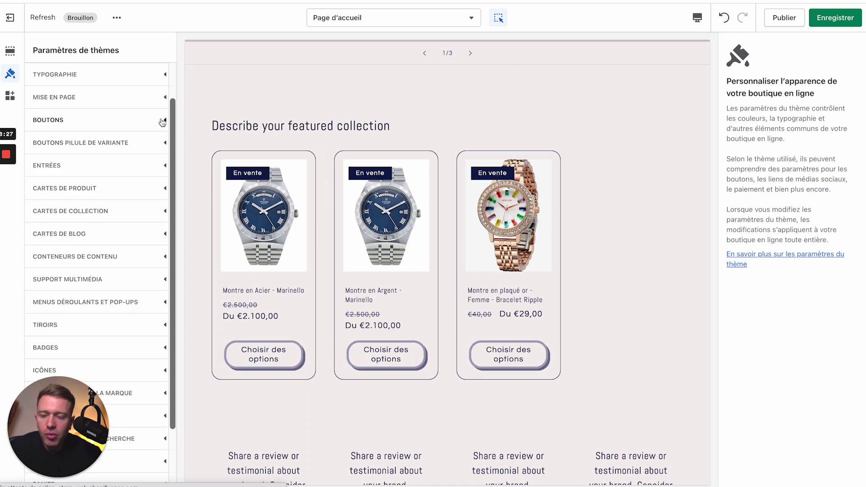
Open the variant pill settings with the Montre en Argent - Marinello product page in the preview
left_click(133, 144)
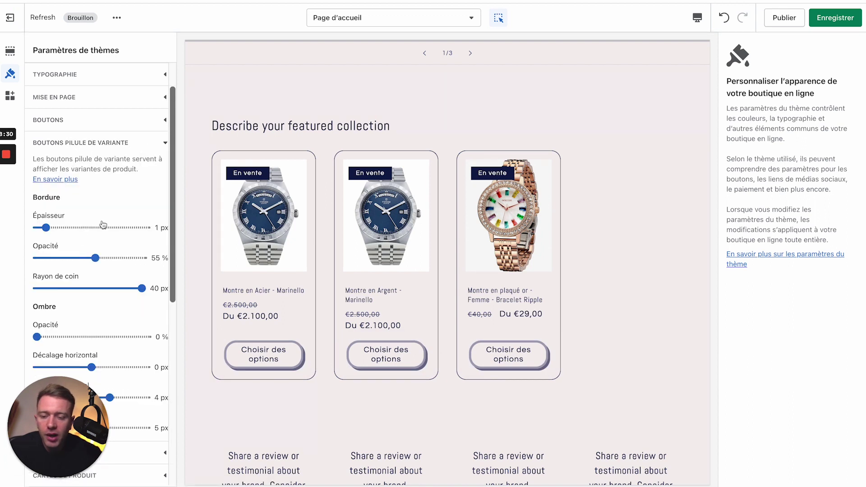
scroll(406, 222, "up", 2)
scroll(407, 223, "up", 2)
scroll(407, 212, "down", 8)
scroll(408, 181, "up", 4)
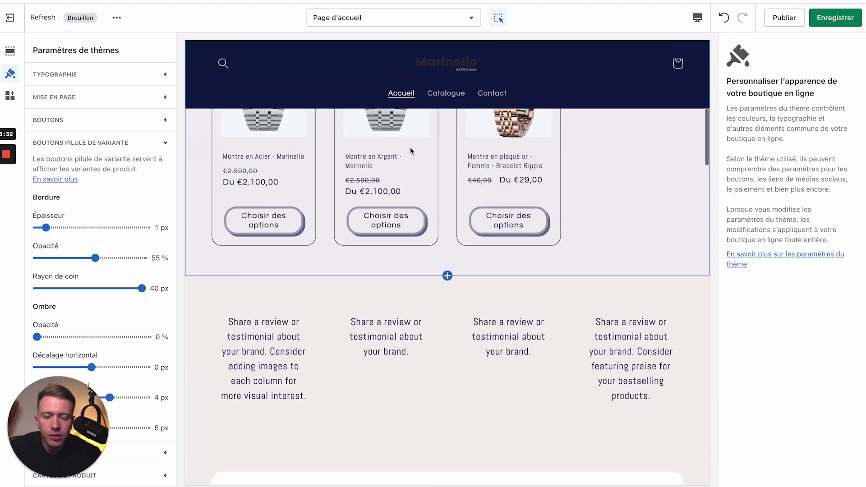
left_click(394, 168)
left_click(391, 266)
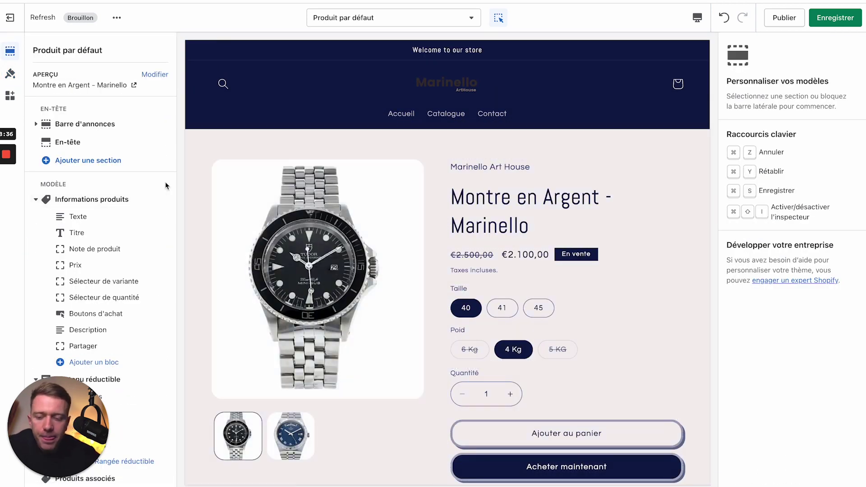
left_click(15, 77)
scroll(113, 293, "down", 3)
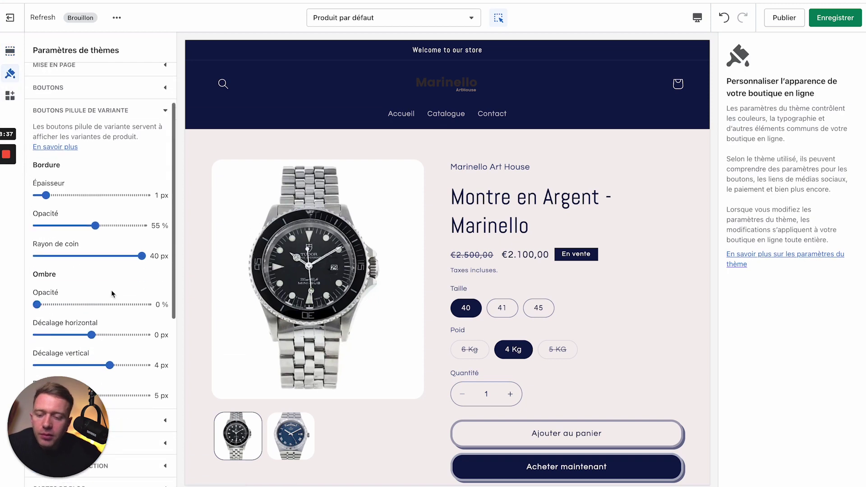
Try variant pills with an 8 px border, a 0 px corner radius and a 60 % shadow opacity
left_click_drag(46, 181, 110, 181)
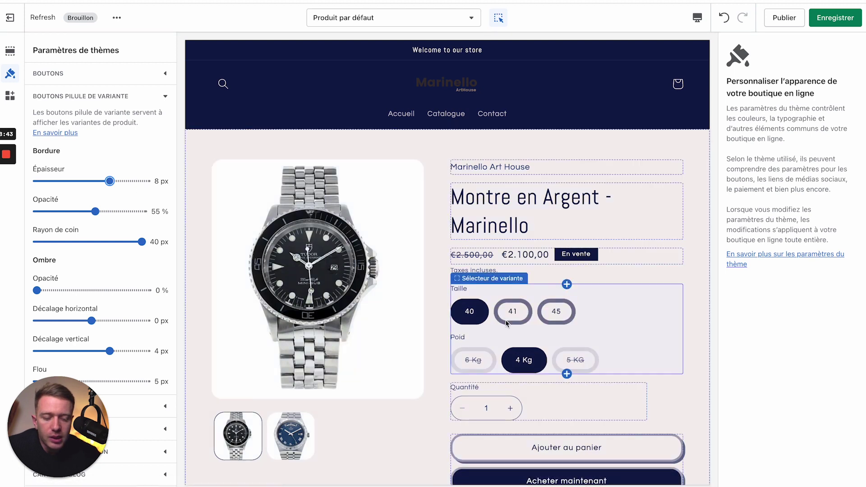
left_click_drag(142, 242, 37, 241)
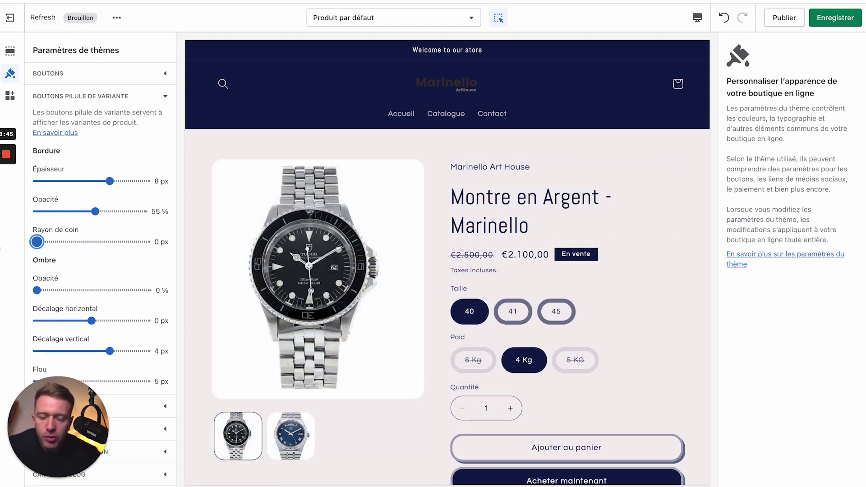
left_click_drag(37, 290, 101, 290)
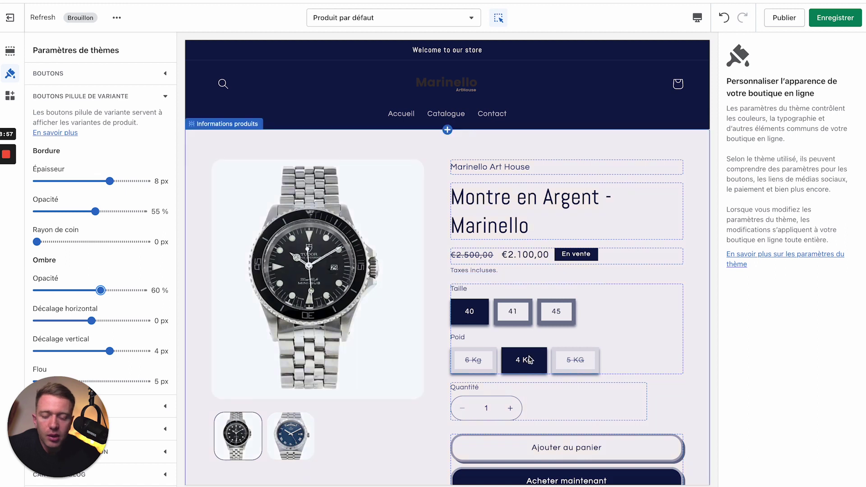
Undo the variant pill changes, restore the button shadow's 0 px blur, and close the variant pill settings
left_click(725, 18)
left_click(726, 17)
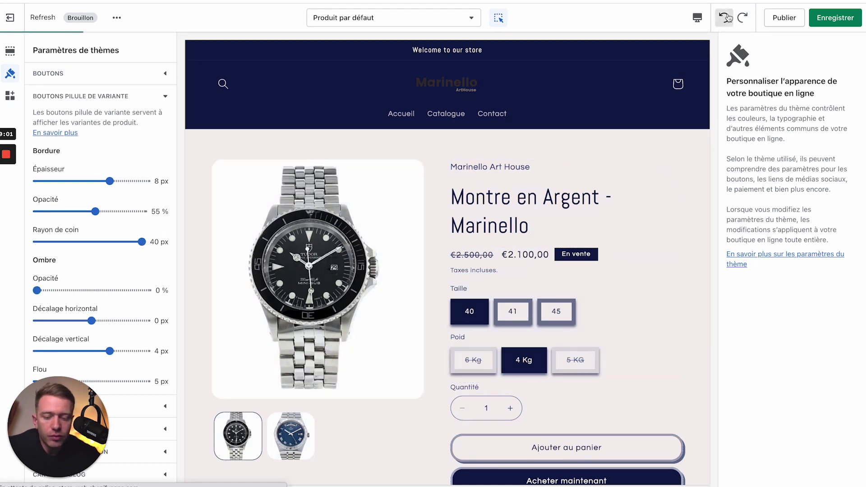
left_click(726, 18)
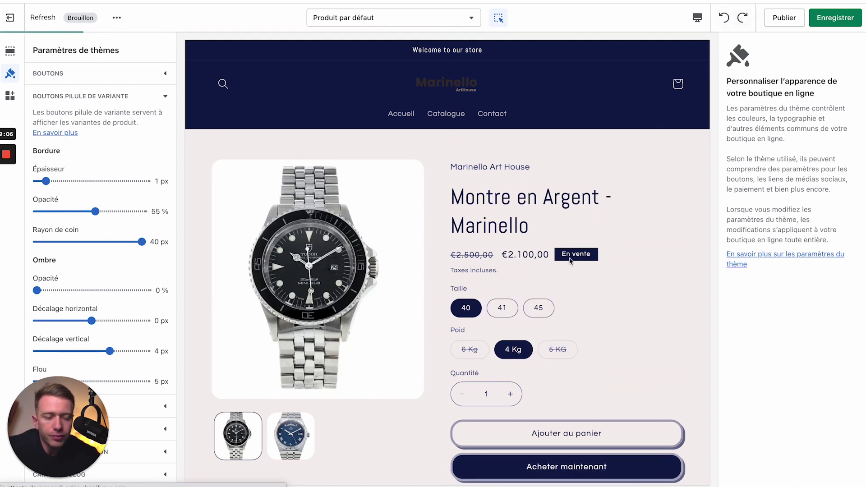
scroll(523, 353, "down", 3)
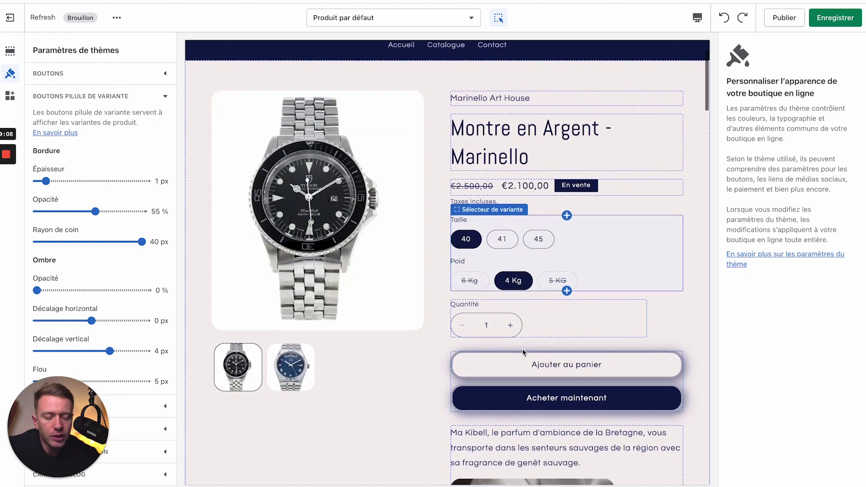
left_click(745, 19)
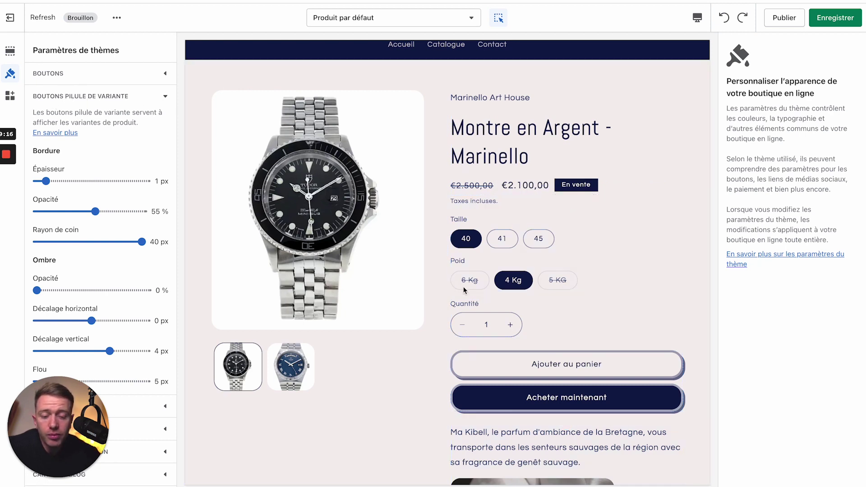
left_click(165, 97)
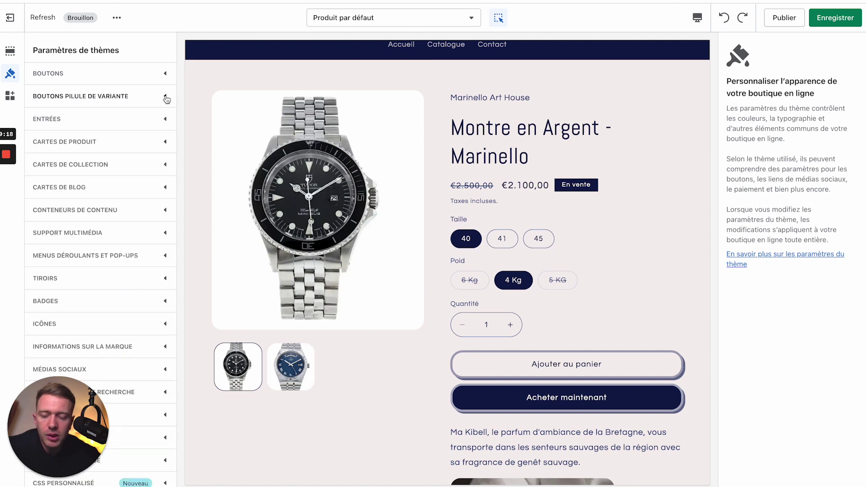
Try a 10 px border thickness on the input fields, checking the quantity selector, and undo it
left_click(164, 119)
left_click(124, 165)
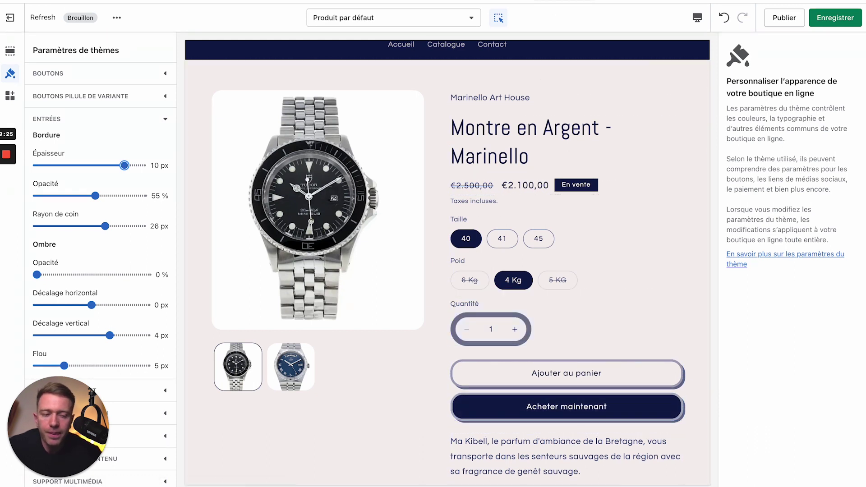
left_click(724, 18)
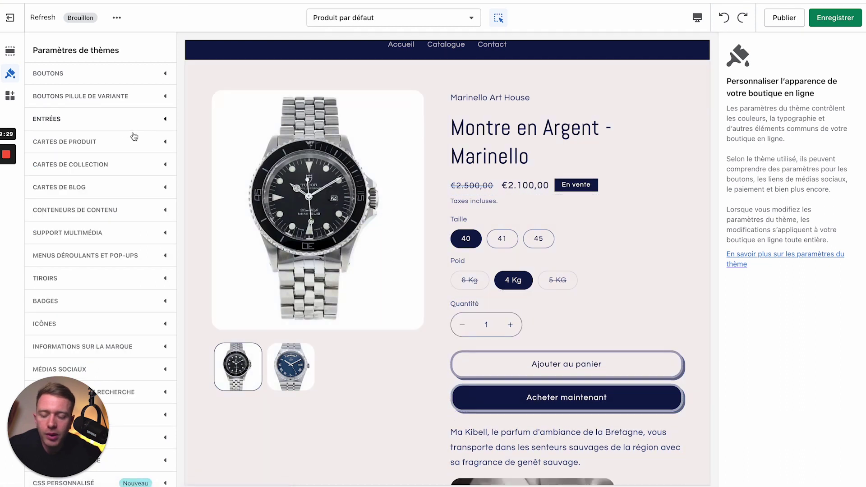
Open the product card settings with the home page's featured collection in the preview
left_click(132, 143)
scroll(356, 176, "up", 3)
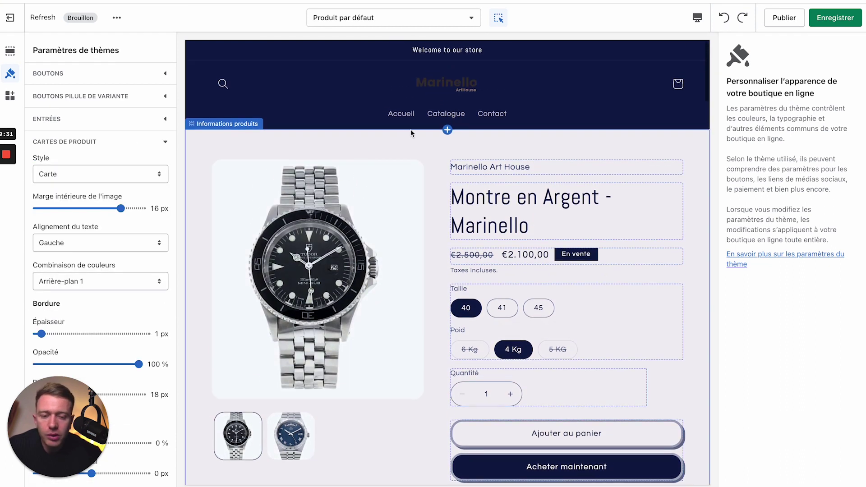
left_click(401, 113)
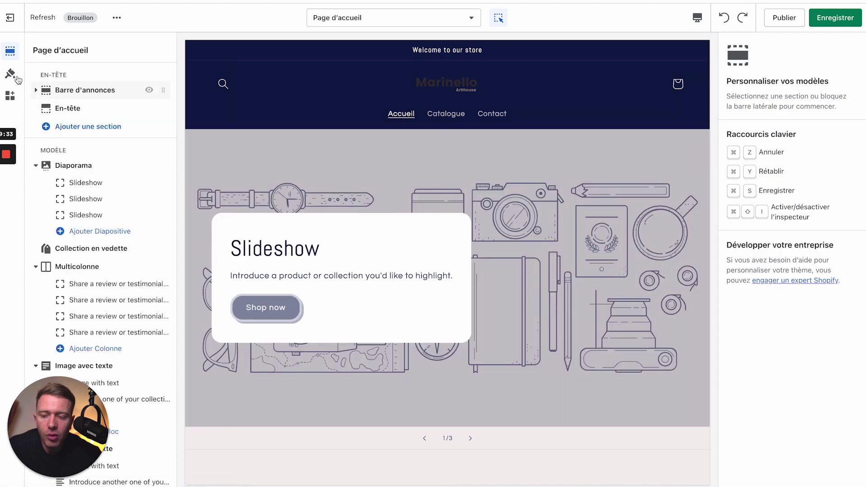
left_click(12, 75)
scroll(363, 251, "down", 9)
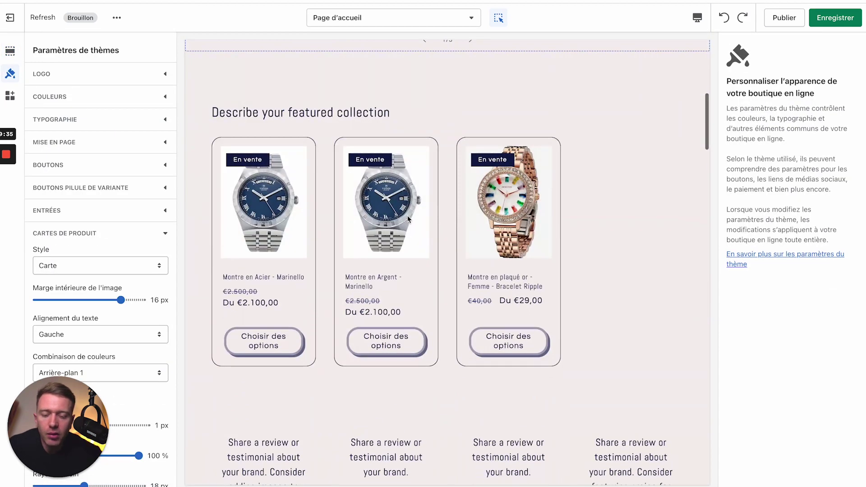
scroll(88, 249, "down", 3)
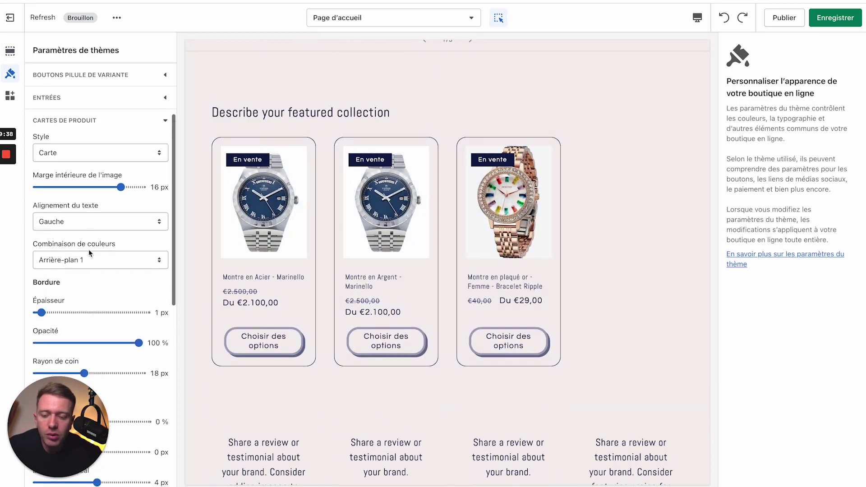
Try the Standard style on the product cards and switch back to Carte
left_click(81, 144)
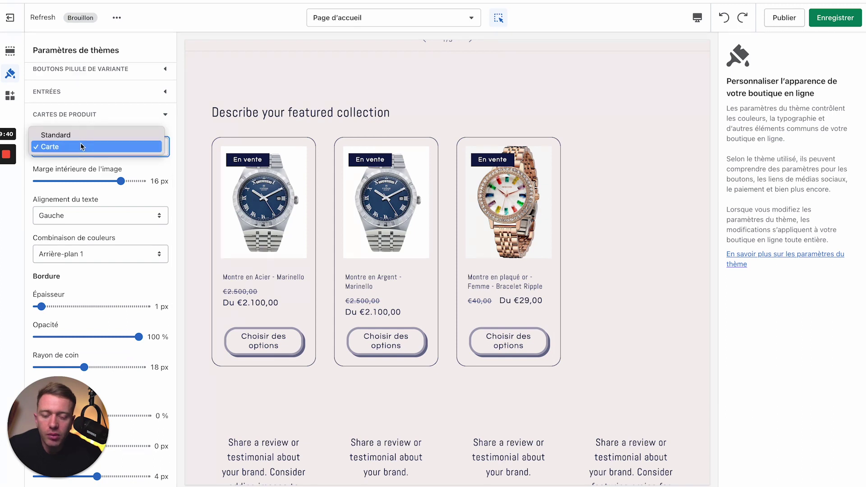
left_click(81, 135)
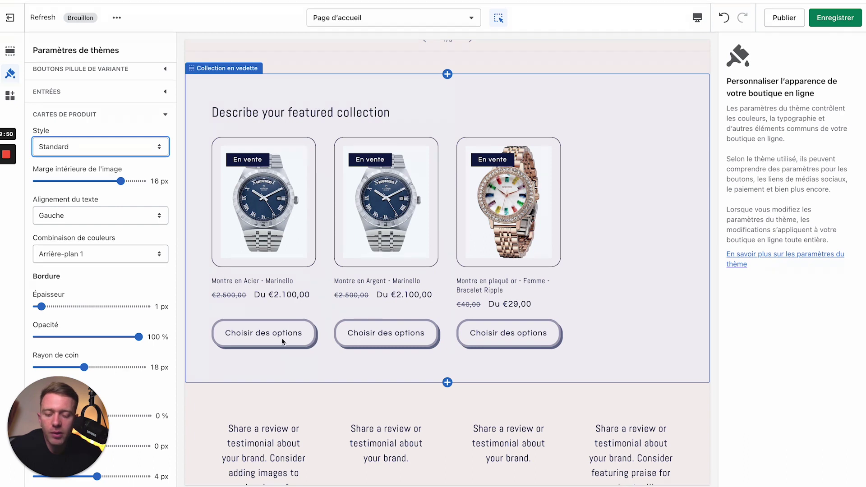
left_click(130, 146)
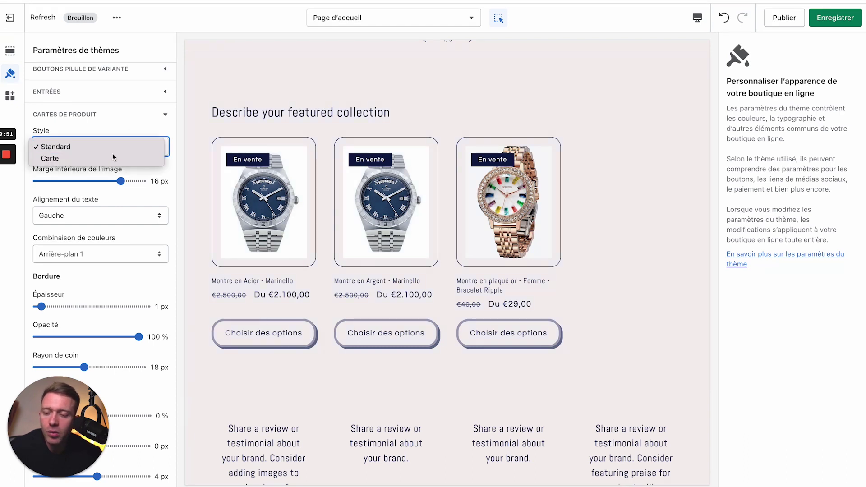
left_click(113, 157)
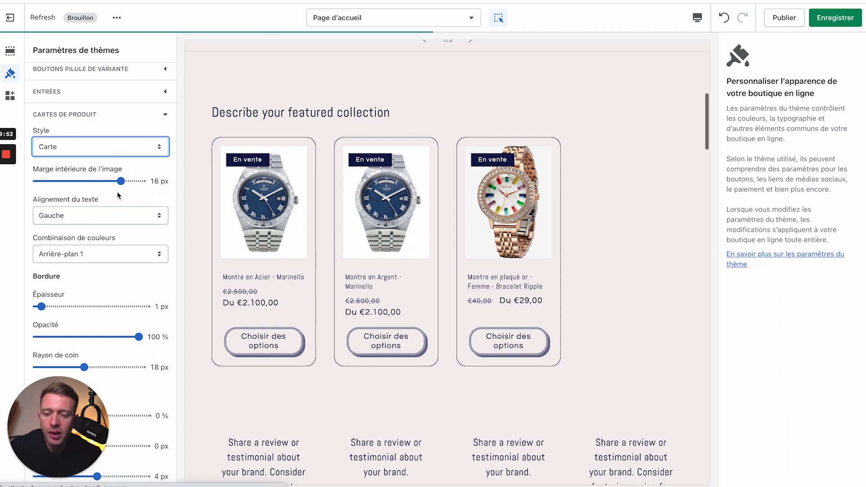
Set the product cards' inner image margin to 6 px and try centred text before returning the alignment to Gauche
left_click_drag(121, 180, 70, 181)
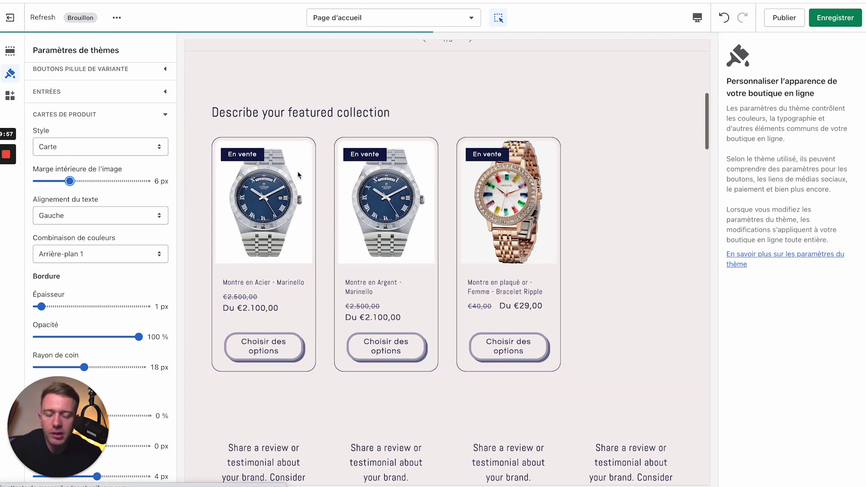
left_click(105, 215)
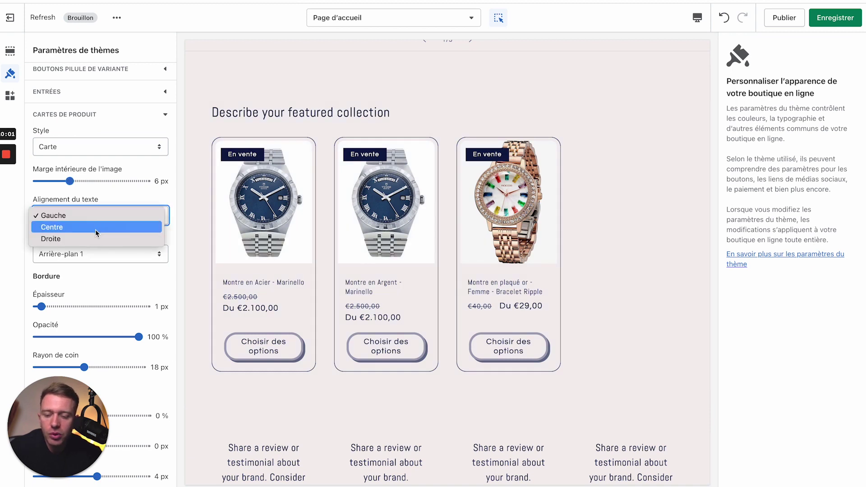
left_click(96, 227)
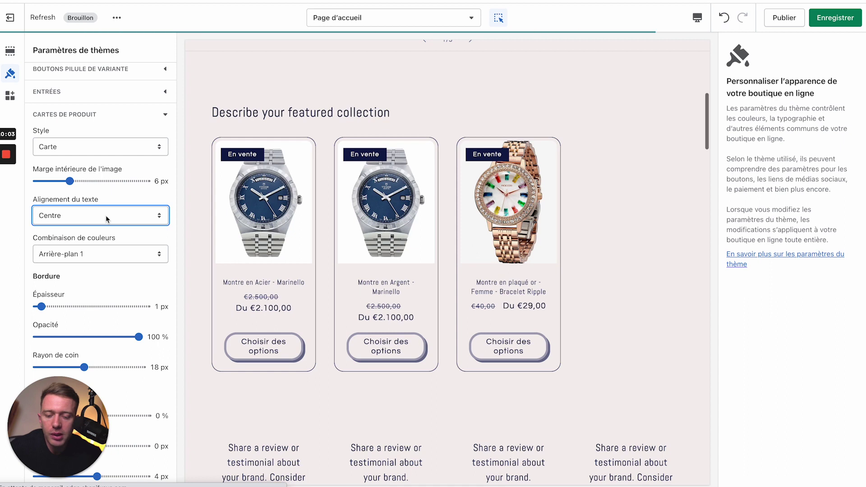
left_click(106, 215)
left_click(90, 204)
Try the Accent 1 colour scheme on the product cards and settle on Arrière-plan 2
left_click(84, 253)
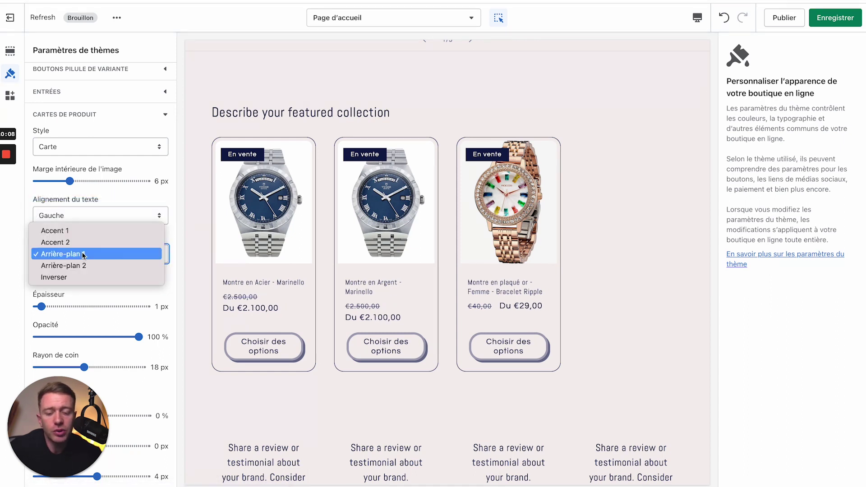
left_click(77, 231)
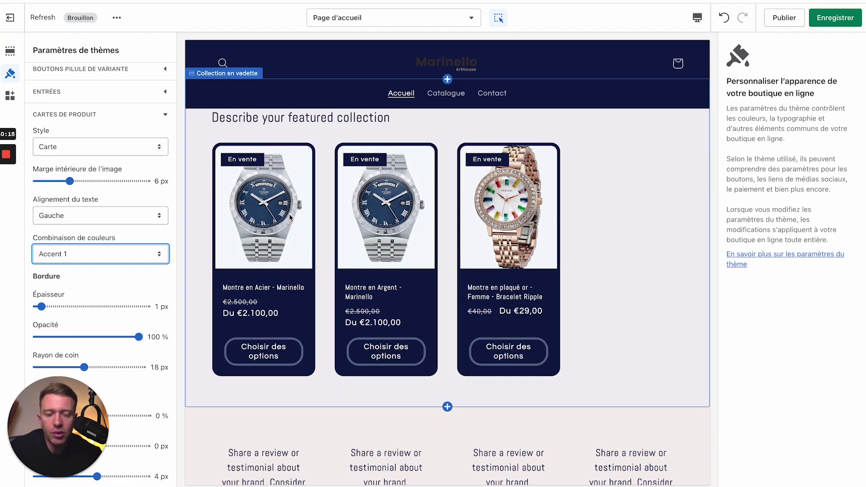
left_click(122, 253)
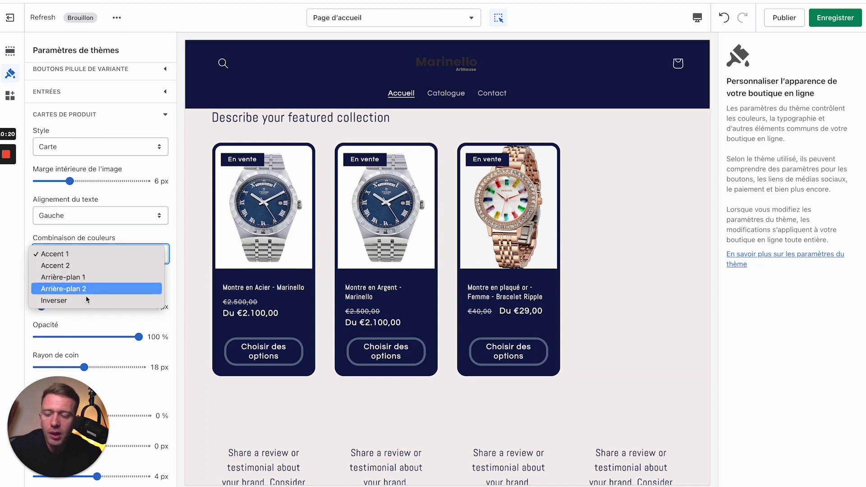
left_click(83, 289)
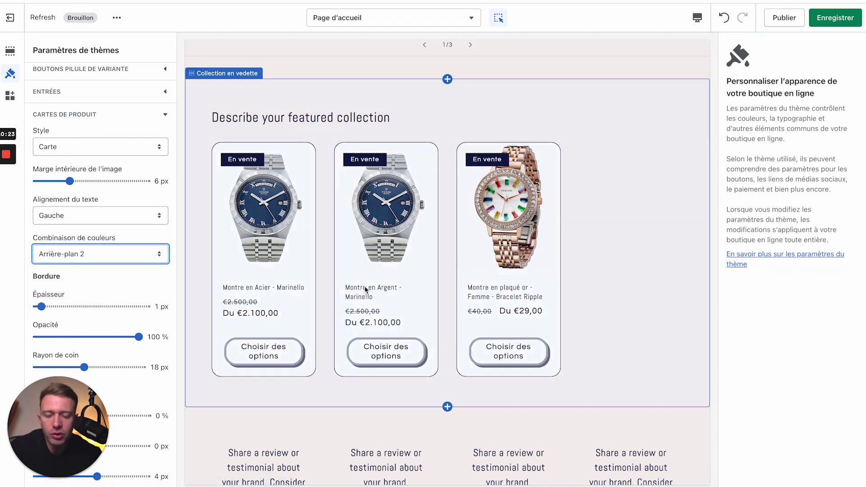
scroll(365, 286, "down", 1)
scroll(364, 286, "down", 1)
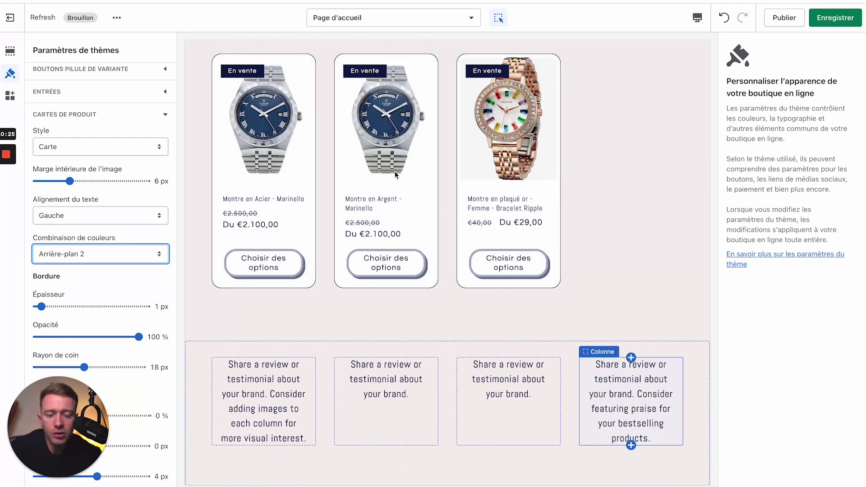
scroll(395, 175, "up", 2)
Give the product cards a 5 px border and a 20 % shadow opacity, and review them on the home page
scroll(132, 280, "down", 1)
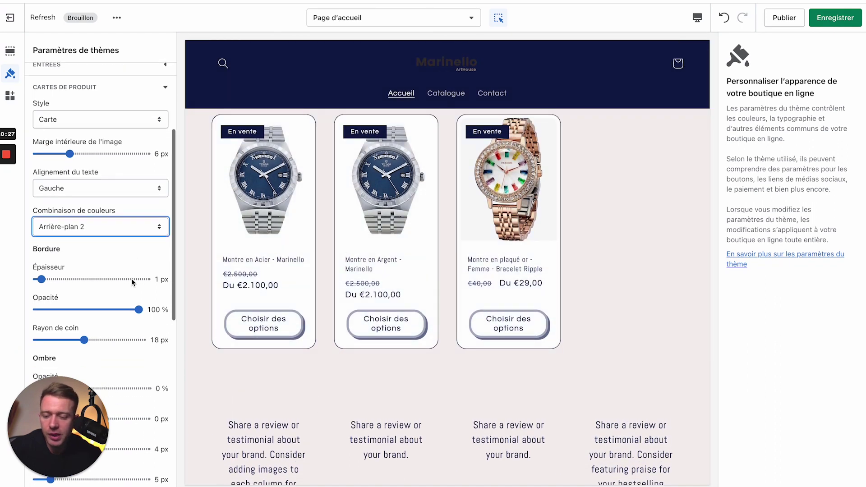
scroll(132, 282, "down", 1)
left_click_drag(41, 264, 60, 265)
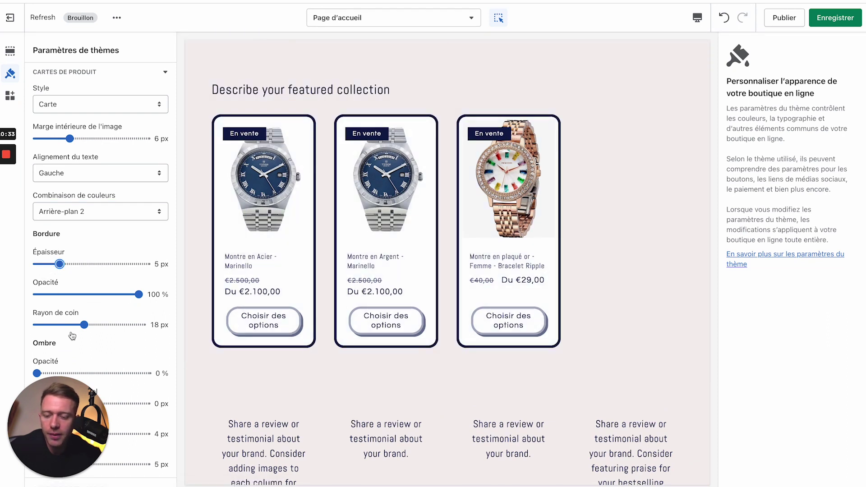
scroll(49, 231, "down", 3)
left_click_drag(49, 232, 58, 228)
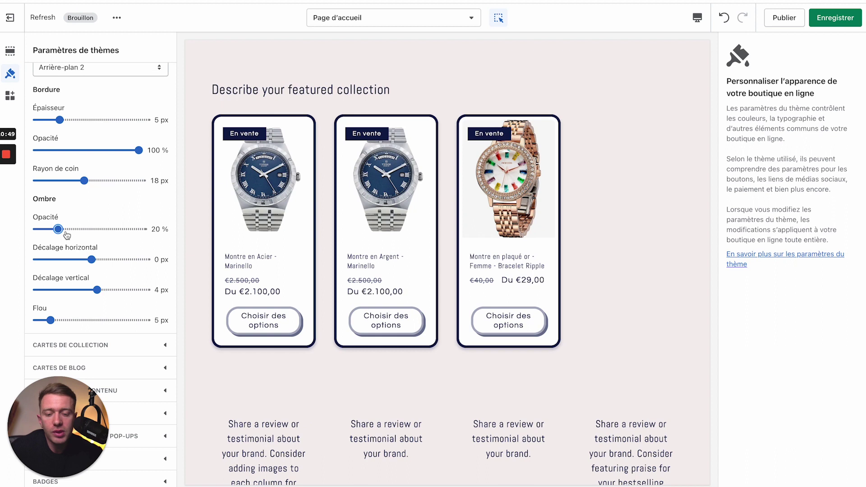
scroll(317, 214, "down", 15)
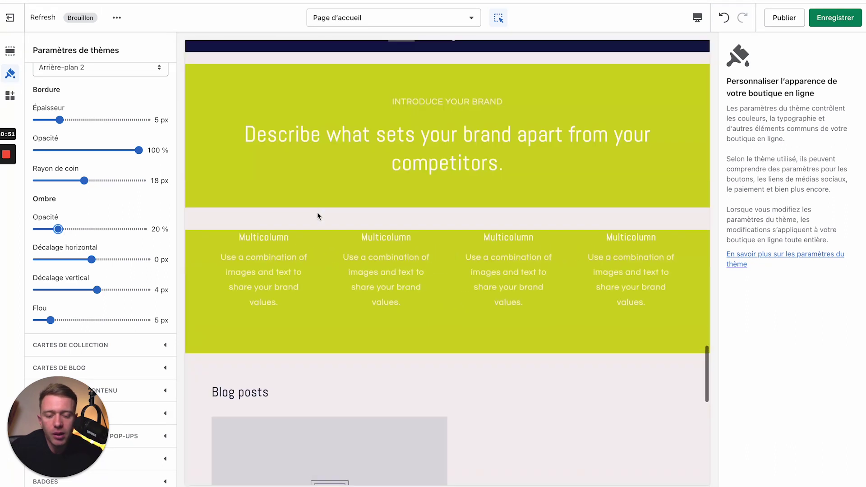
scroll(317, 216, "up", 15)
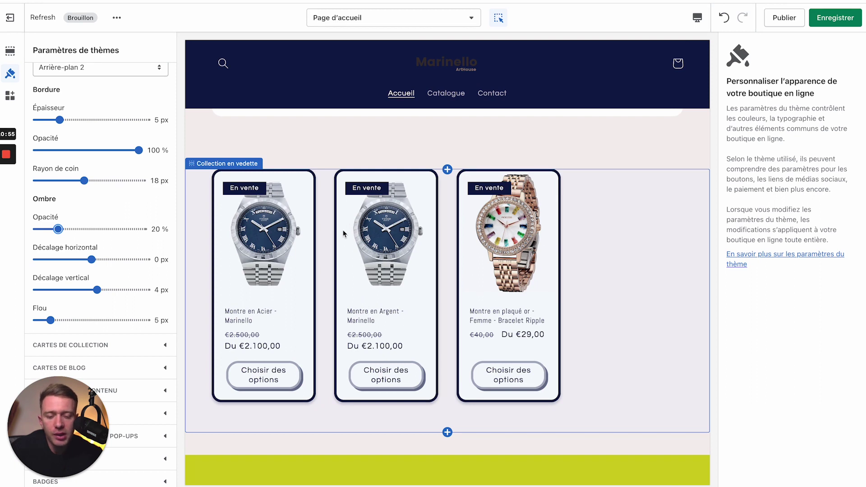
scroll(341, 232, "down", 10)
scroll(337, 232, "up", 8)
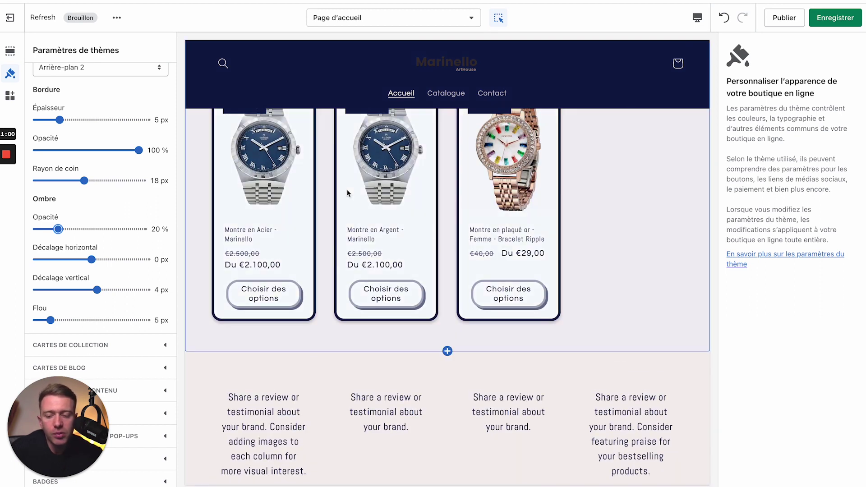
Open the collection card settings and check the Catalogue page in the preview for collection cards
scroll(124, 138, "up", 5)
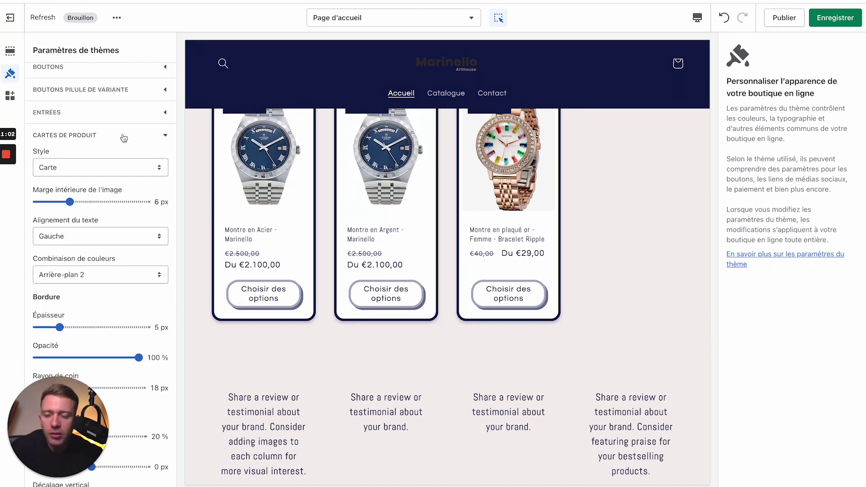
left_click(123, 137)
left_click(117, 159)
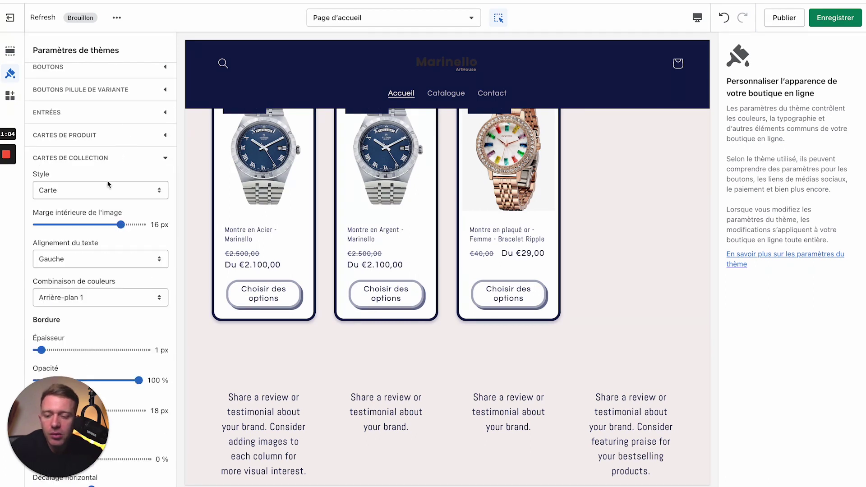
left_click(446, 93)
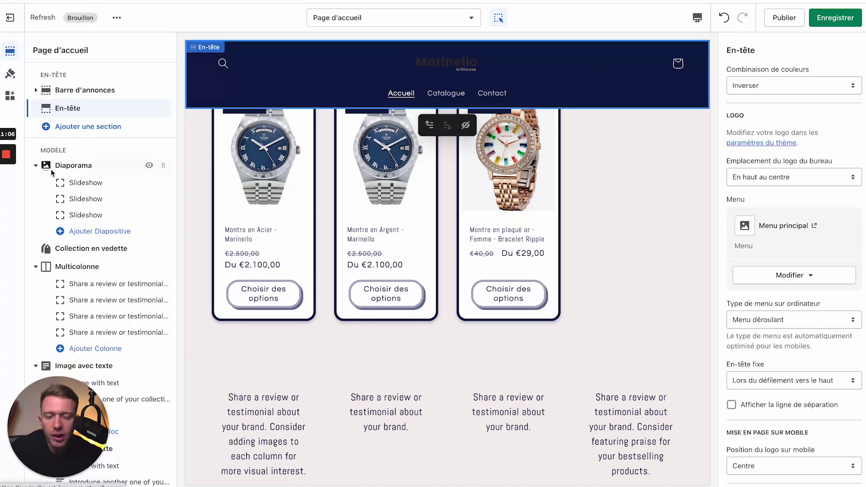
left_click(7, 76)
scroll(367, 344, "down", 8)
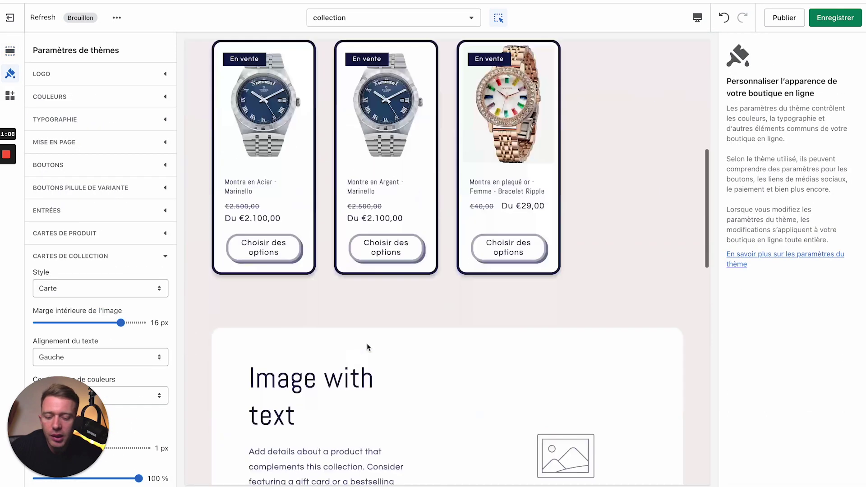
scroll(132, 260, "down", 5)
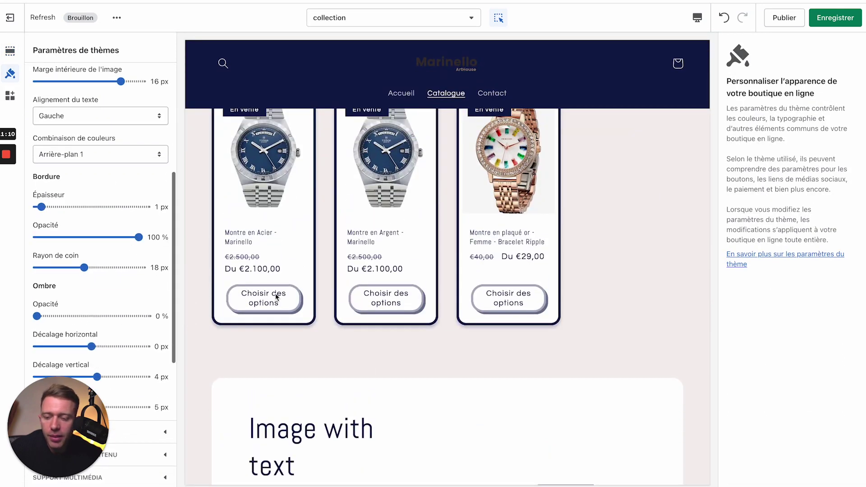
scroll(275, 293, "down", 2)
scroll(275, 293, "up", 5)
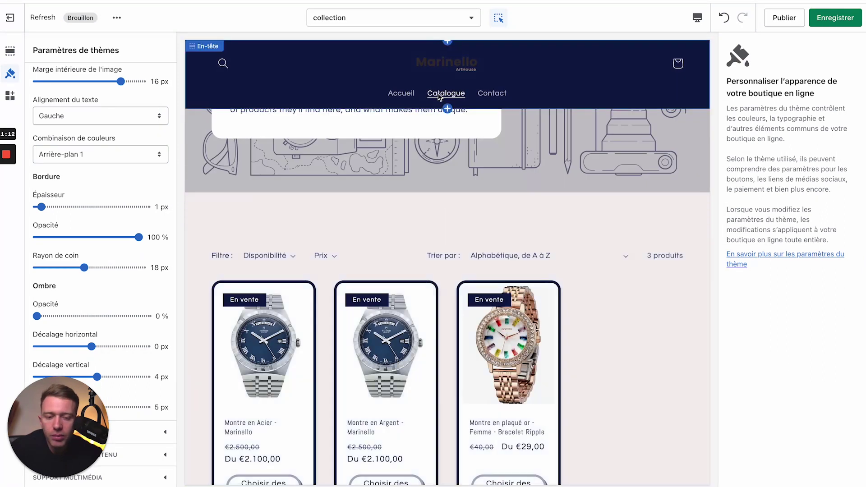
Add a Liste des collections section at the end of the collection page template
left_click(438, 96)
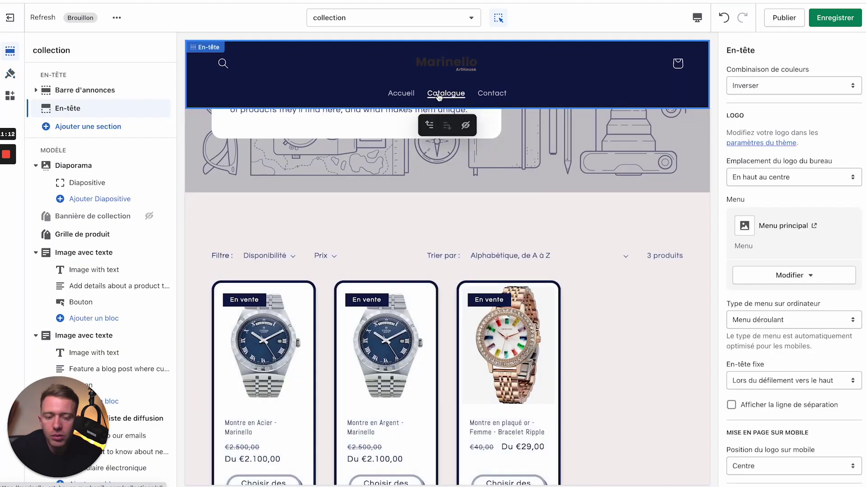
left_click(10, 73)
left_click(10, 50)
scroll(112, 405, "down", 3)
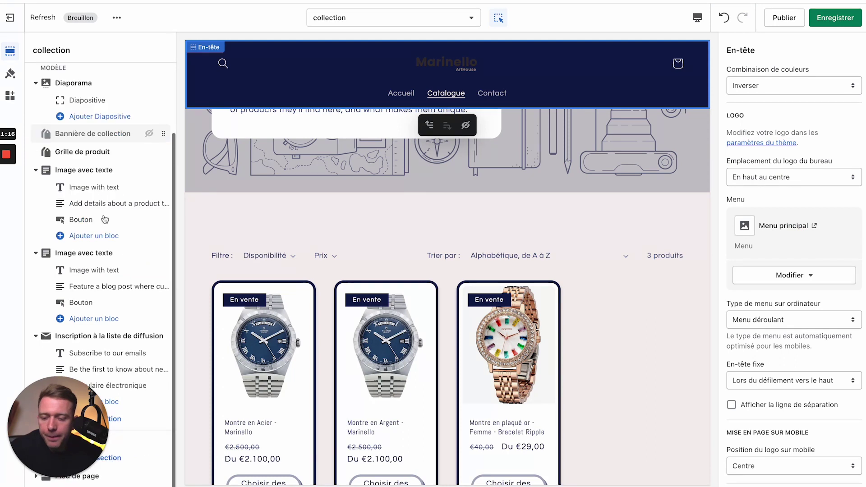
left_click(126, 416)
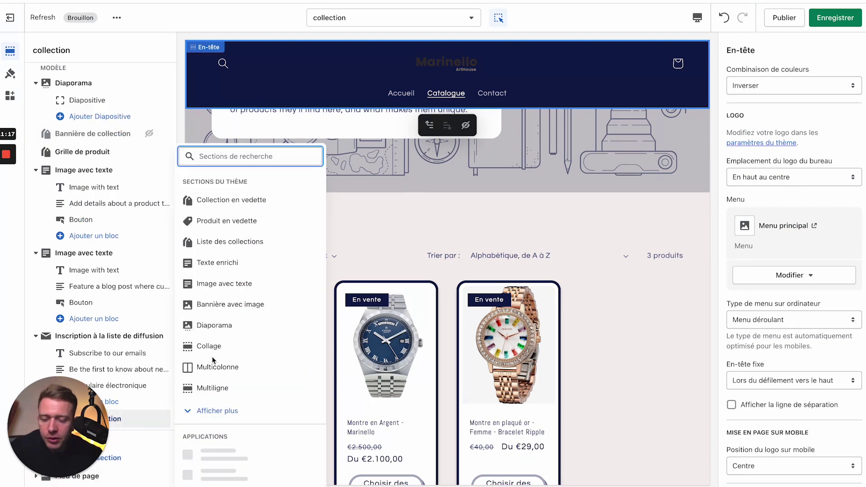
left_click(227, 220)
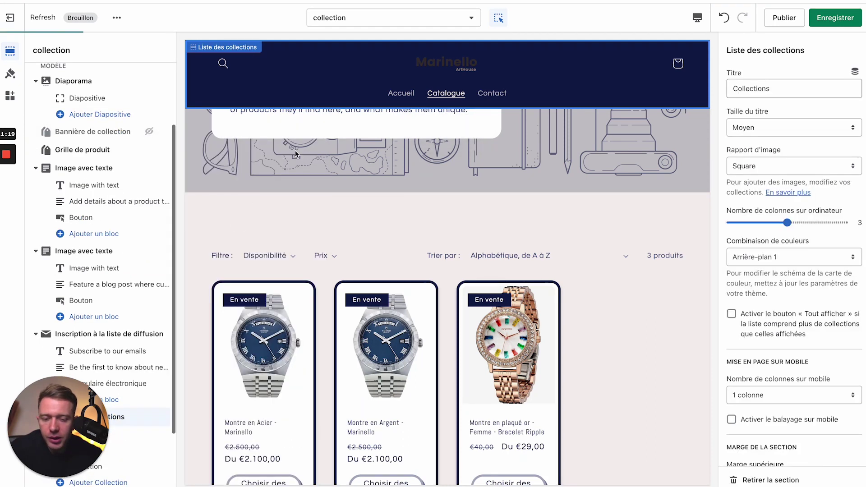
Set the collection cards' style to Standard and their inner image margin to 10 px
left_click(14, 69)
scroll(100, 232, "down", 3)
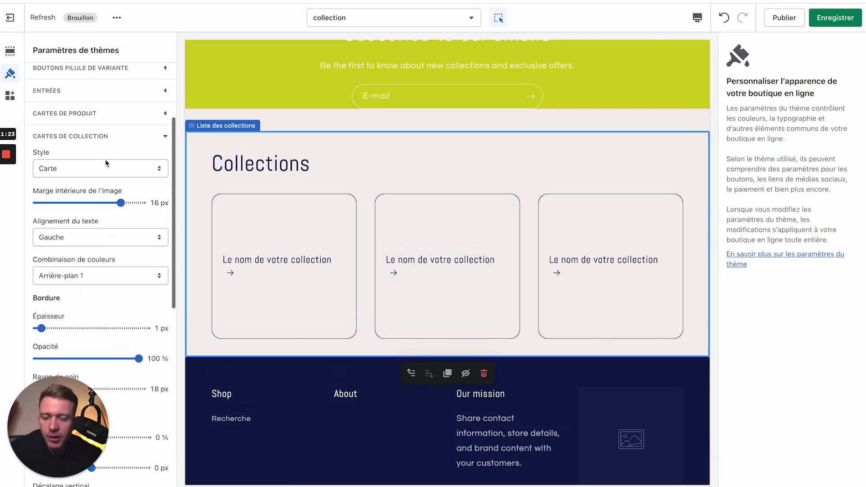
left_click(104, 163)
left_click(103, 154)
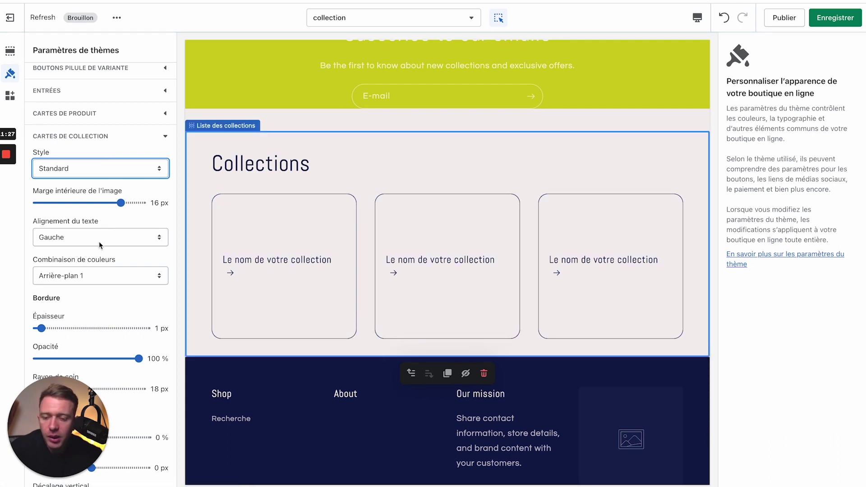
left_click_drag(118, 203, 90, 202)
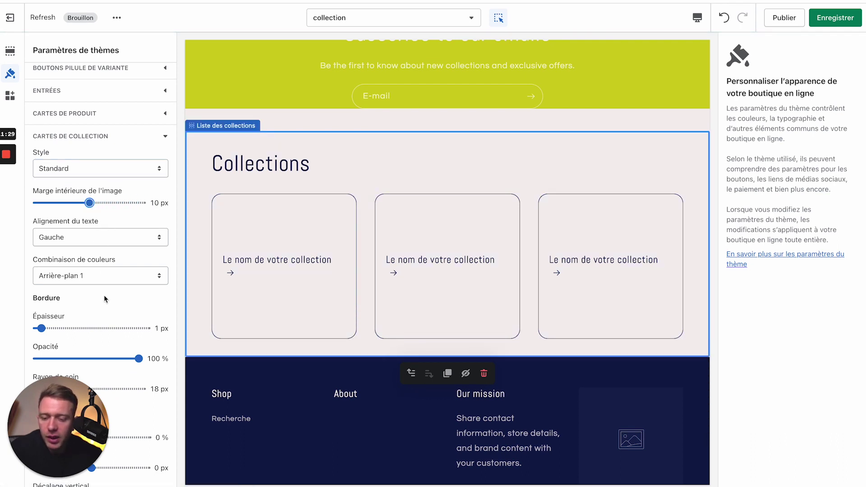
Set the collection cards' border thickness to 6 px and close their settings
scroll(104, 302, "down", 2)
mouse_move(50, 238)
left_mouse_down()
mouse_move(111, 238)
mouse_move(62, 238)
left_mouse_up()
scroll(93, 198, "up", 5)
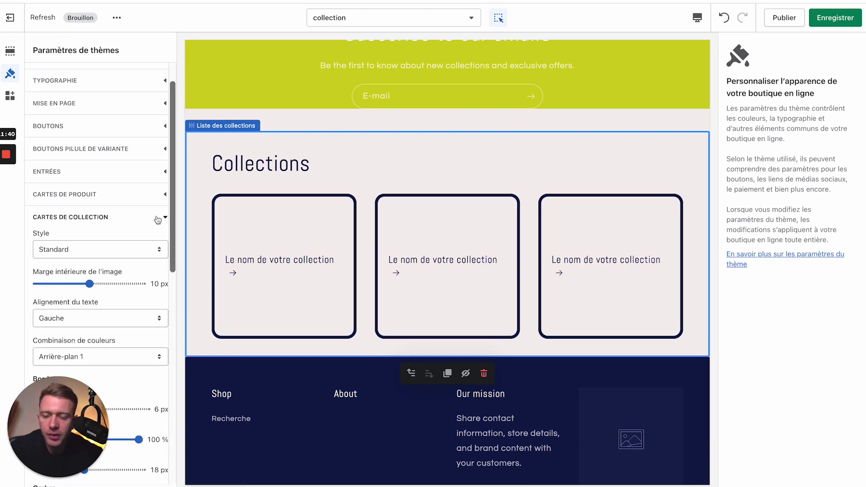
left_click(157, 219)
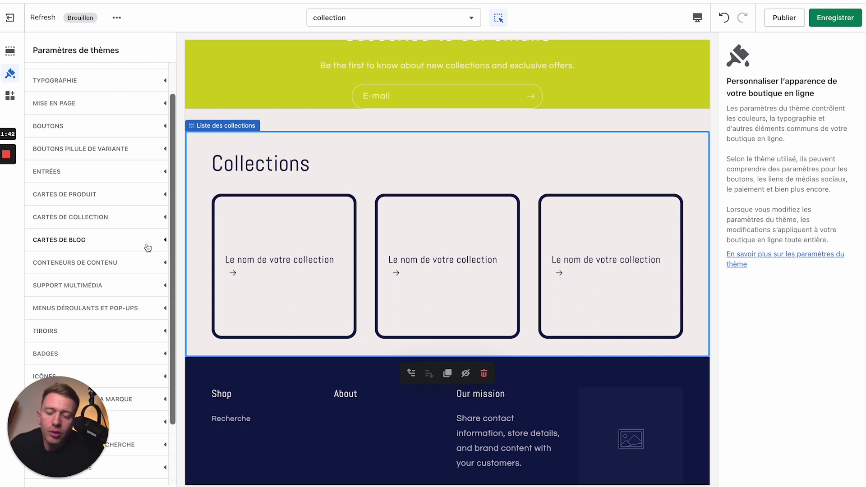
Review the border and shadow options for content containers (Conteneurs de contenu)
left_click(140, 265)
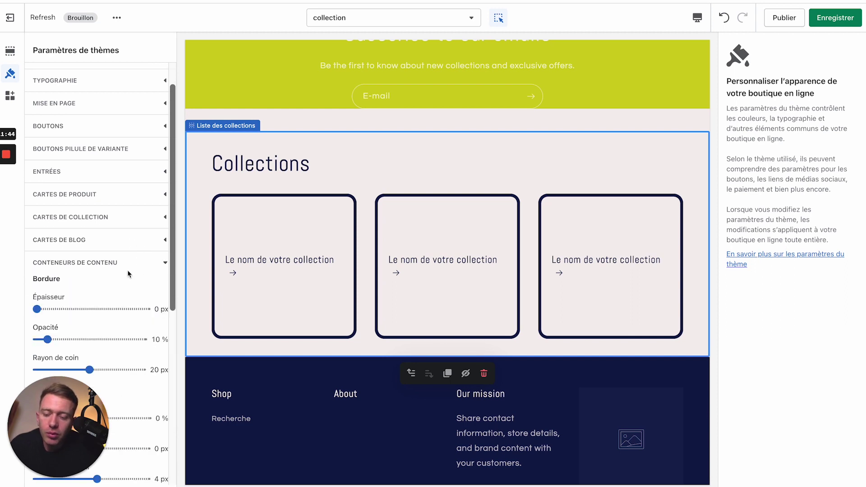
scroll(128, 270, "down", 3)
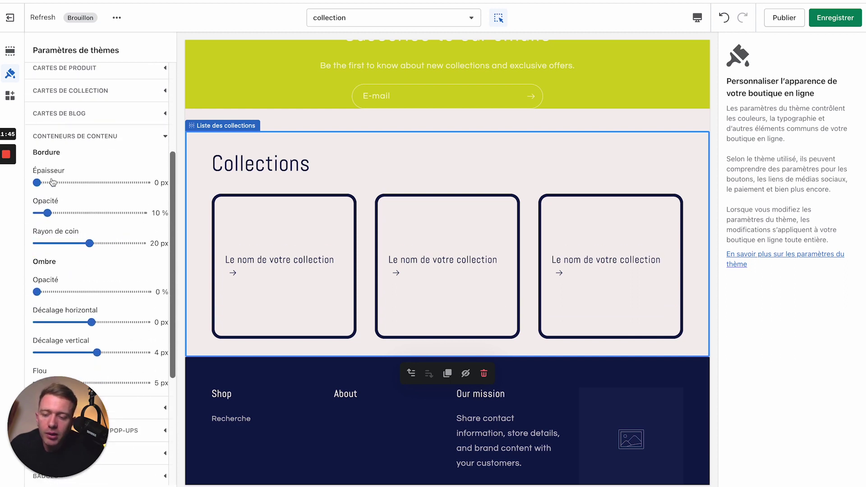
left_click(142, 136)
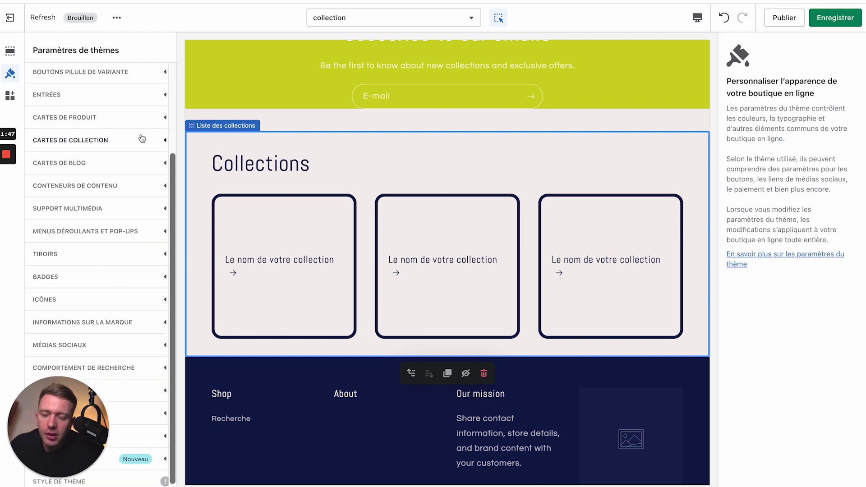
Try a 17 px media border (Support multimédia), check it on the collection page's image sections, and reset it to 0 px
left_click(137, 213)
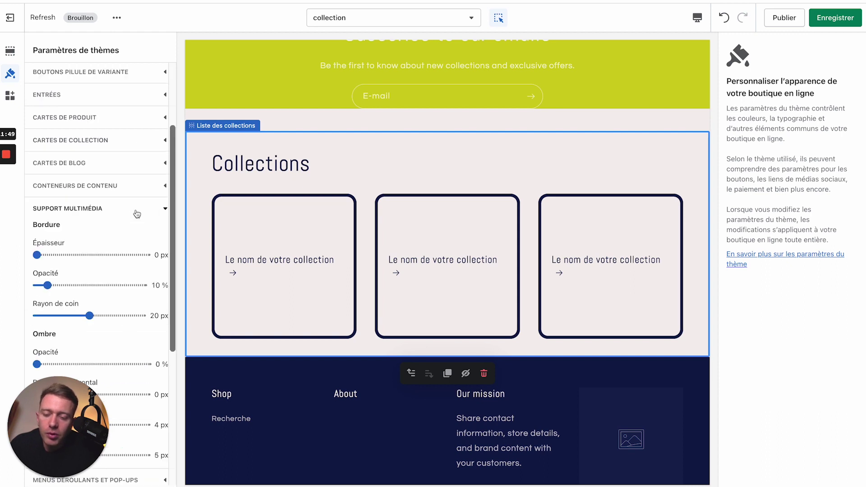
scroll(301, 164, "up", 10)
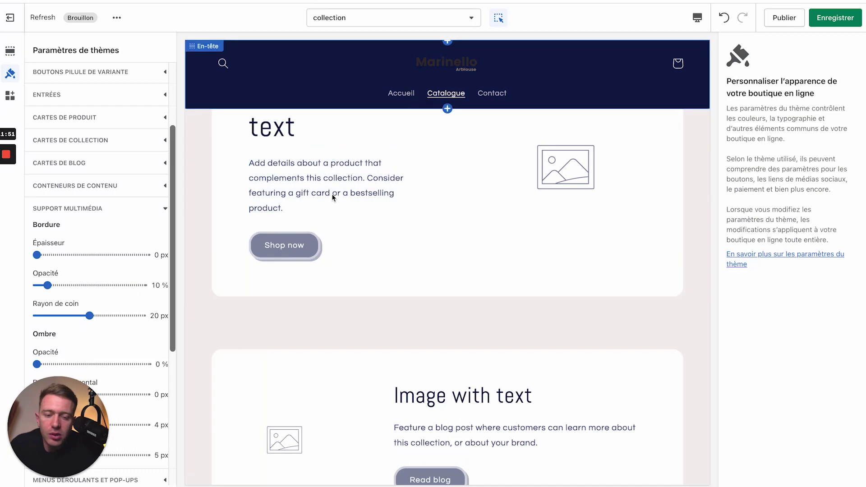
left_click_drag(39, 256, 111, 255)
scroll(64, 299, "down", 3)
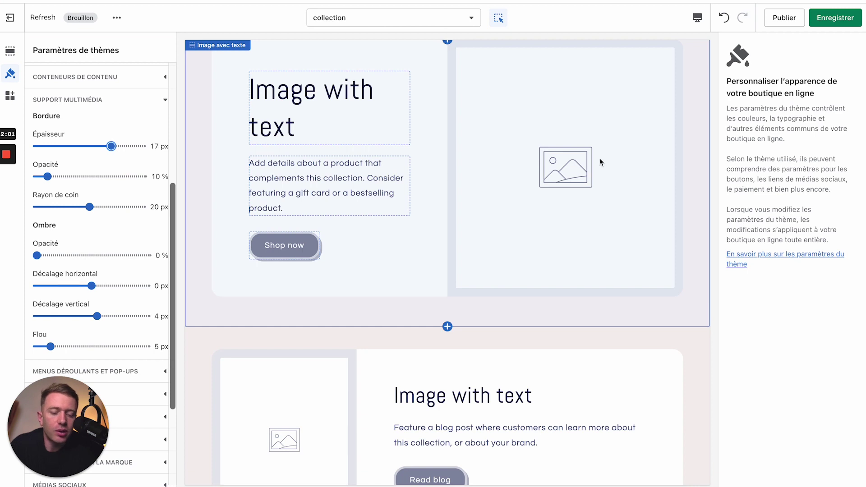
scroll(490, 183, "down", 10)
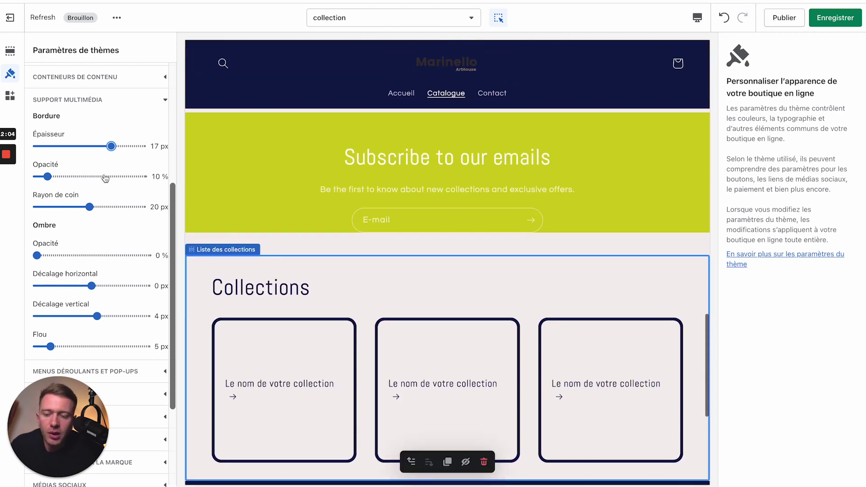
left_click_drag(111, 145, 4, 146)
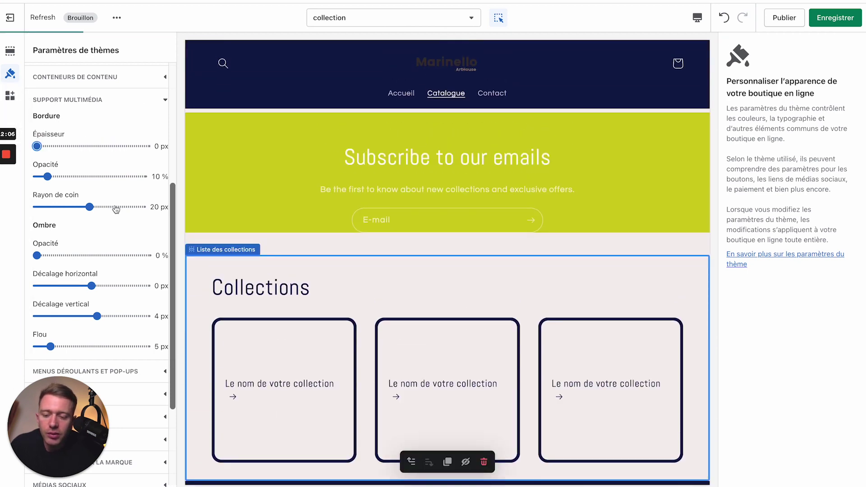
Review the settings for dropdown menus and pop-ups and for drawers (Tiroirs), checking the collection page preview
scroll(117, 211, "down", 3)
left_click(143, 238)
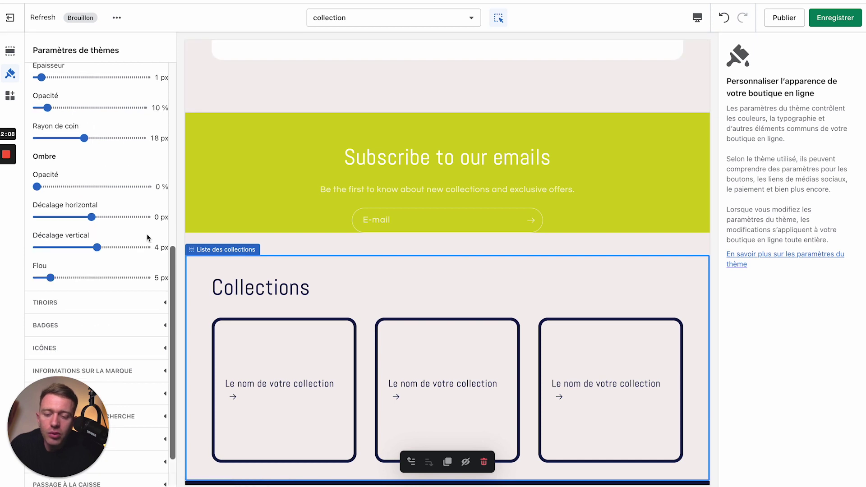
scroll(147, 238, "up", 2)
scroll(422, 149, "up", 20)
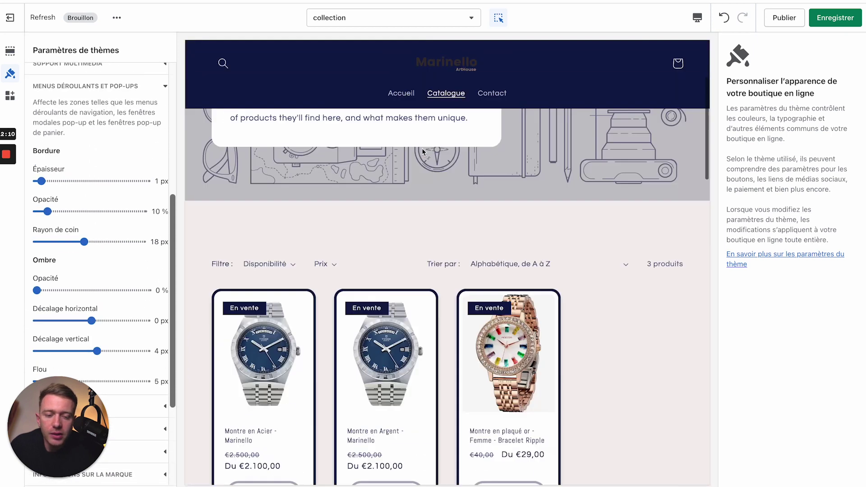
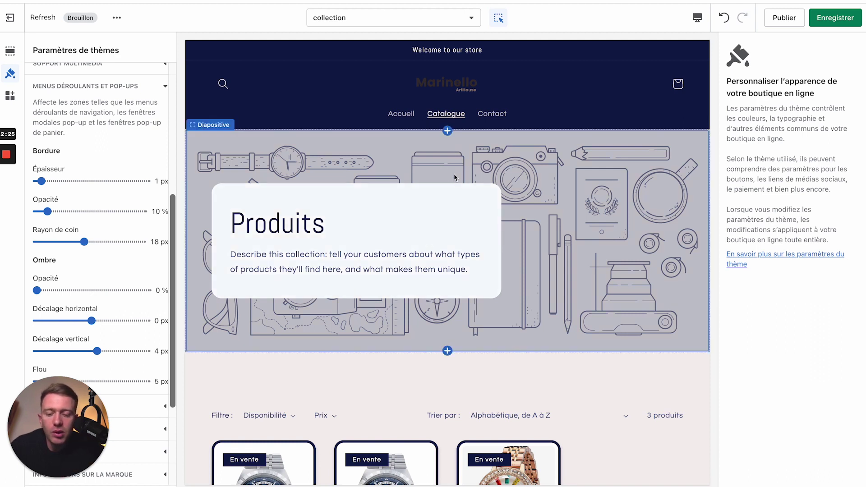
left_click(155, 86)
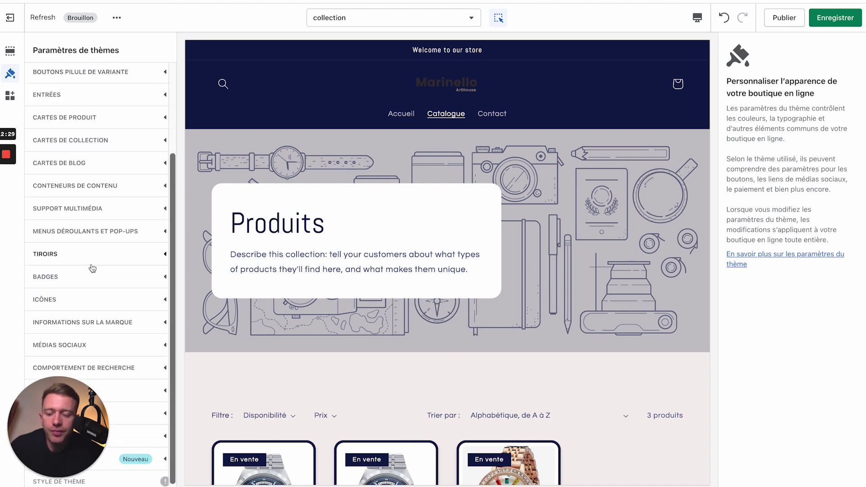
left_click(140, 260)
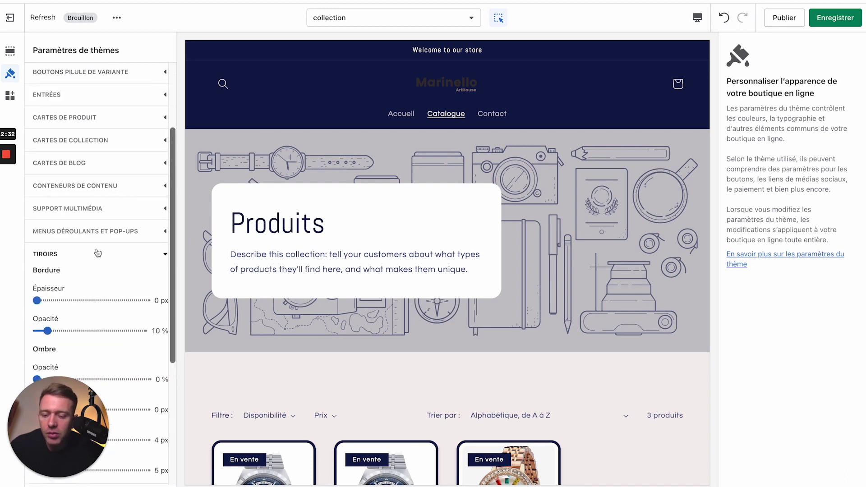
scroll(98, 253, "down", 3)
left_click(141, 147)
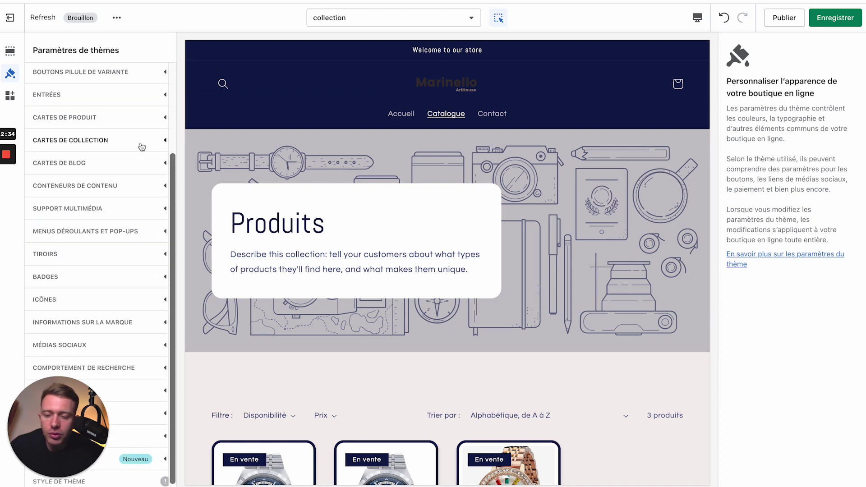
Set the badges' position on the product cards to En bas à droite
left_click(121, 279)
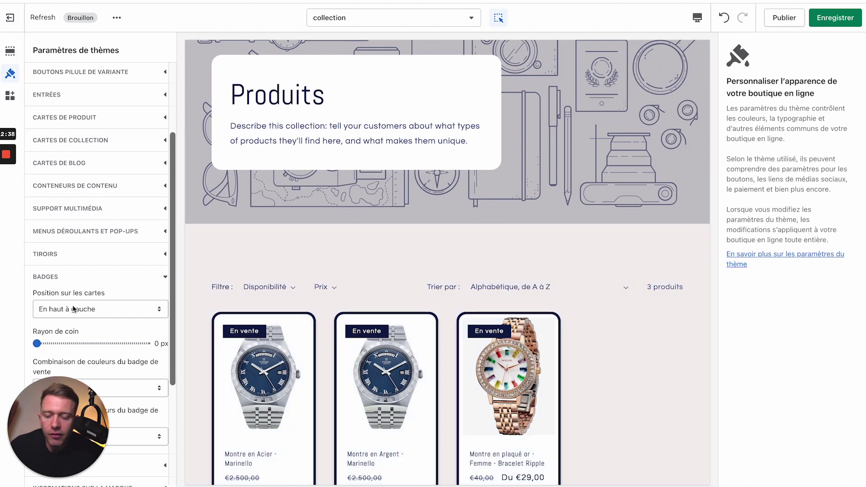
scroll(73, 309, "down", 2)
left_click(88, 216)
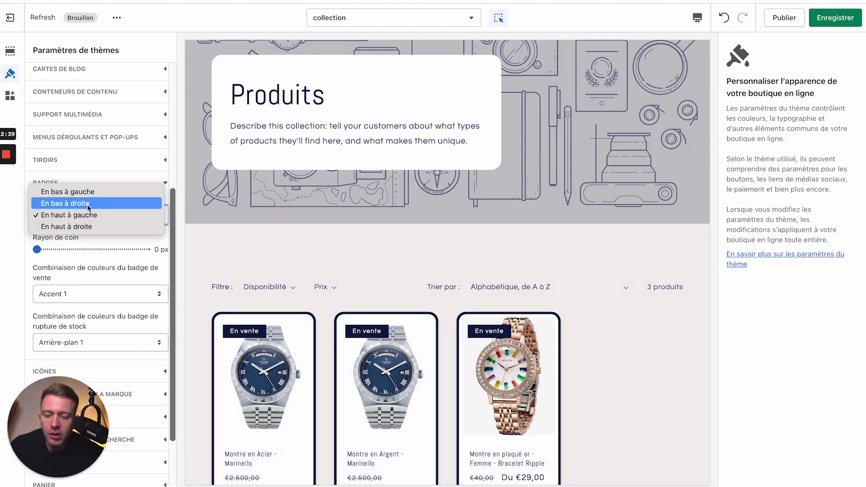
left_click(88, 204)
scroll(147, 333, "down", 1)
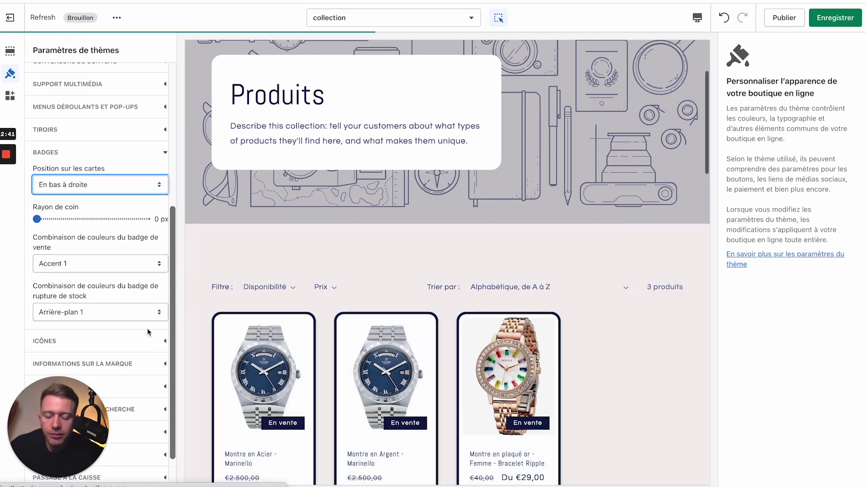
Set the sale badge's colour scheme to Accent 2 and look over the other scheme options
left_click(50, 267)
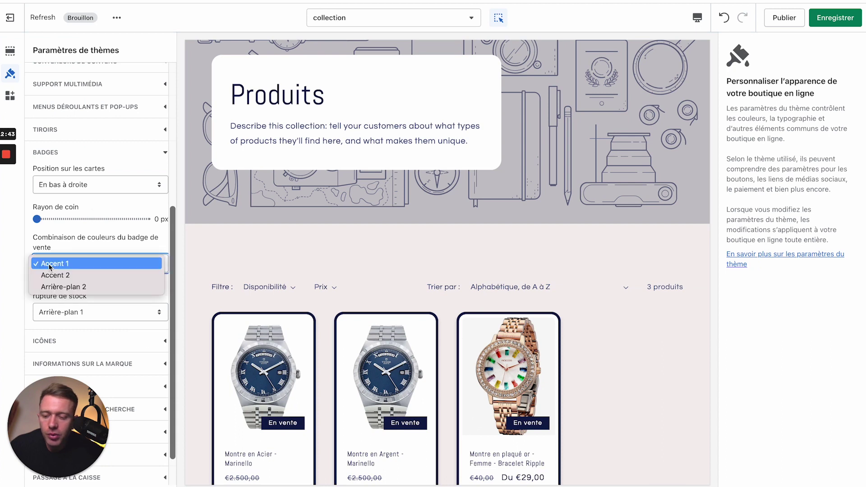
left_click(54, 275)
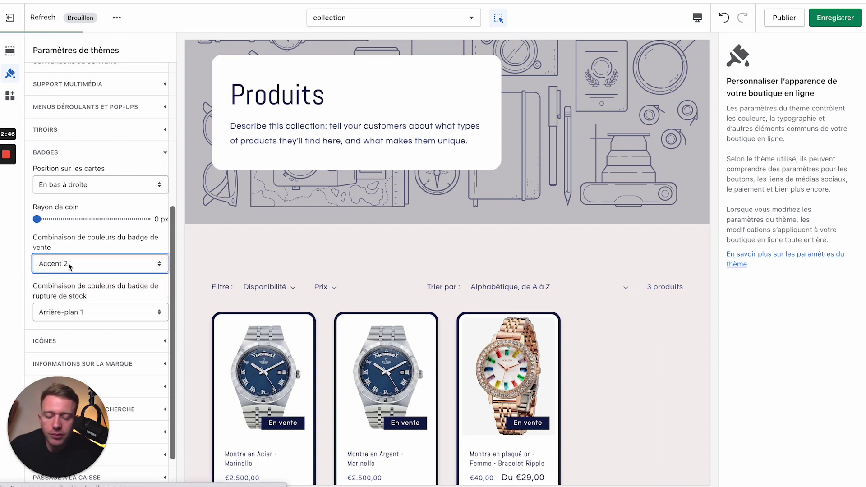
left_click(70, 265)
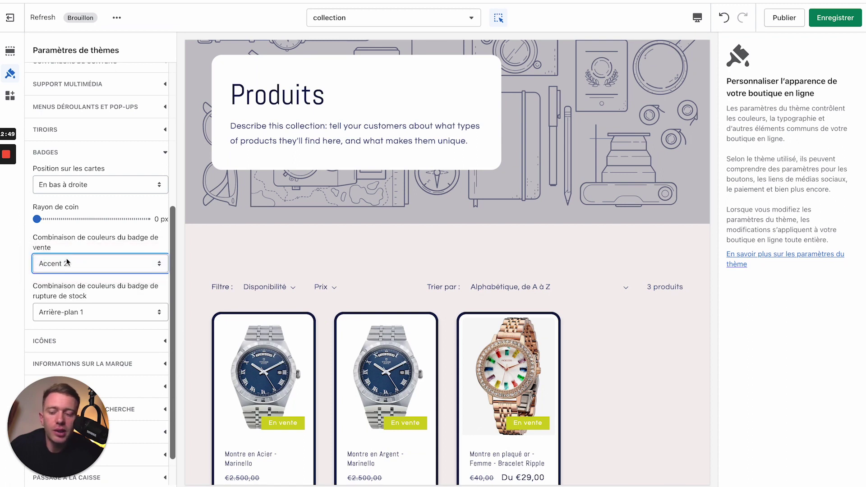
scroll(65, 256, "up", 5)
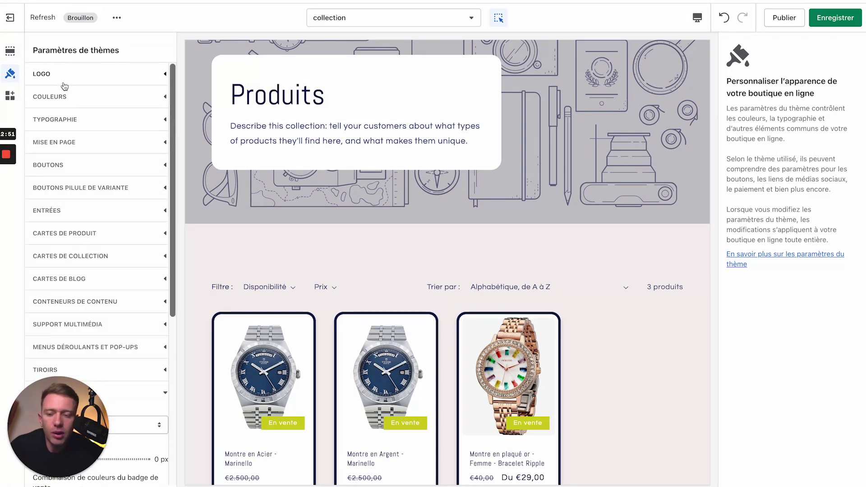
scroll(92, 266, "down", 6)
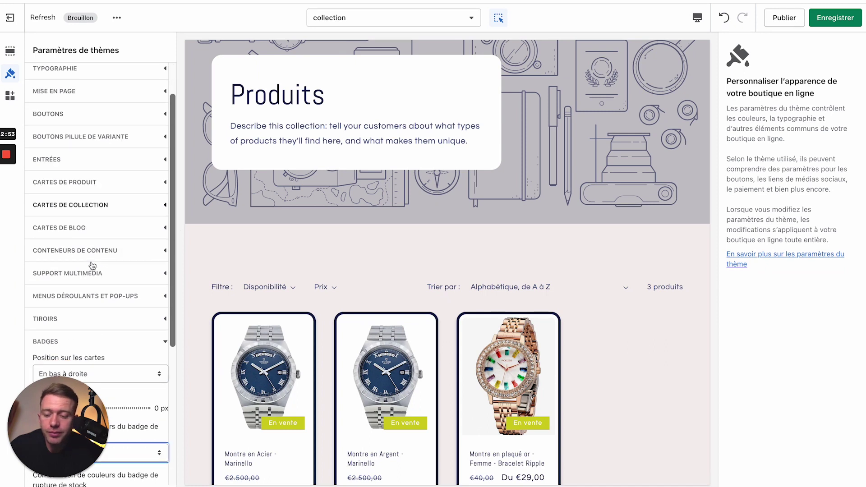
left_click(70, 223)
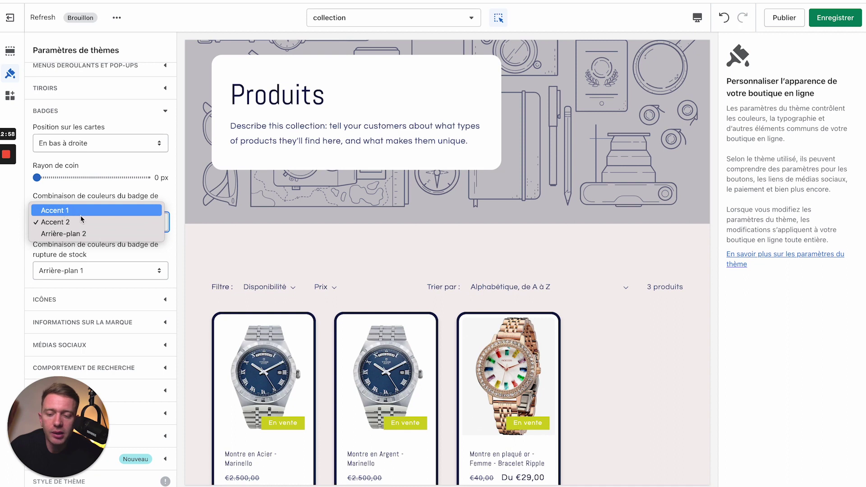
left_click(99, 195)
Round the badges with a 24 px corner radius and check them on the product grid
left_click_drag(37, 177, 96, 177)
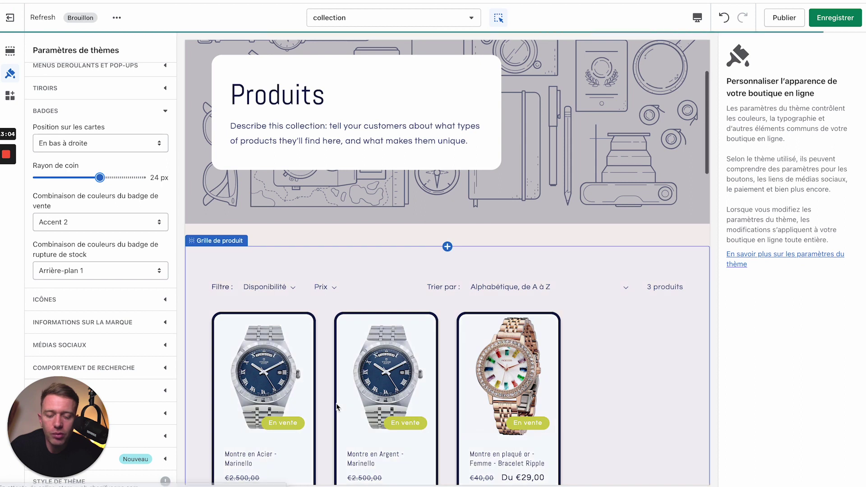
scroll(205, 353, "down", 1)
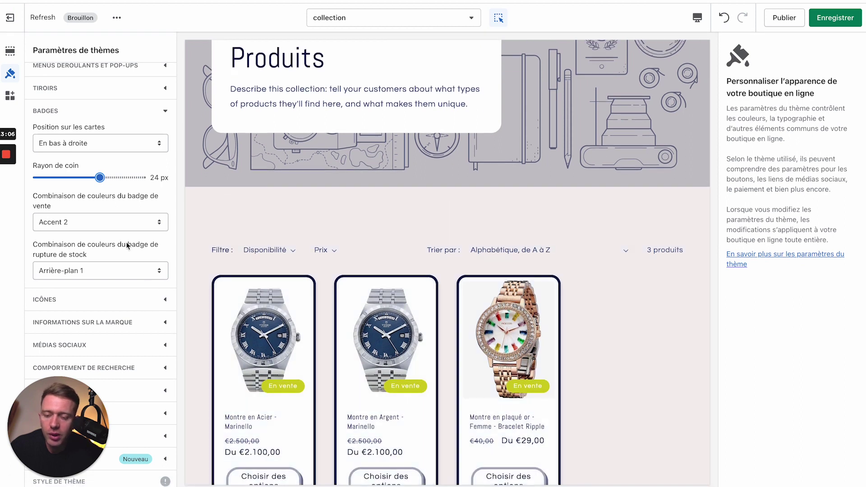
scroll(127, 245, "up", 1)
Set the icon colour to Accent 1 and check the collection page down to the footer
left_click(131, 314)
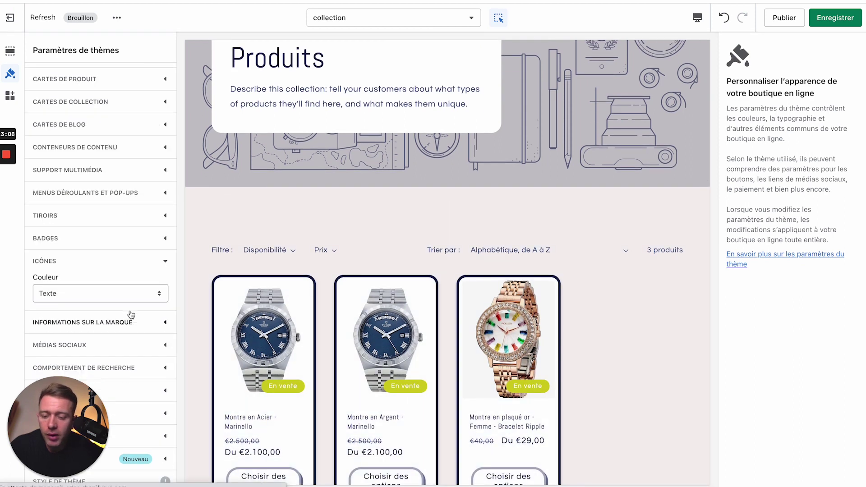
left_click(83, 293)
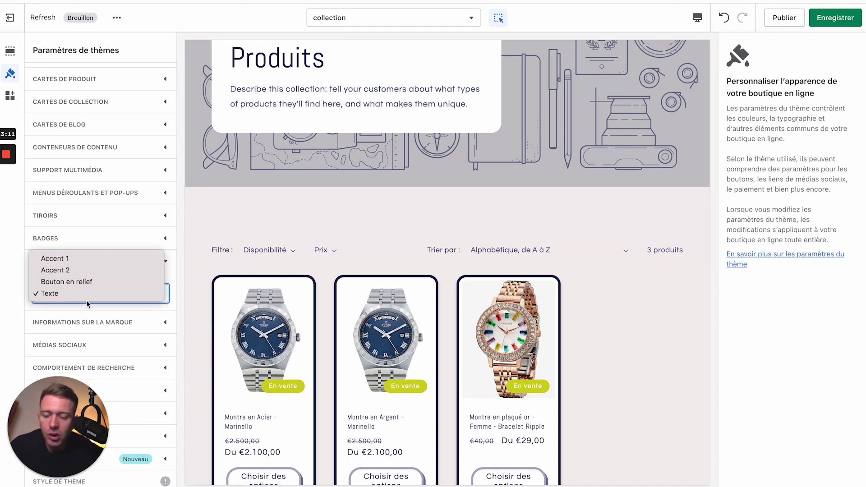
left_click(99, 261)
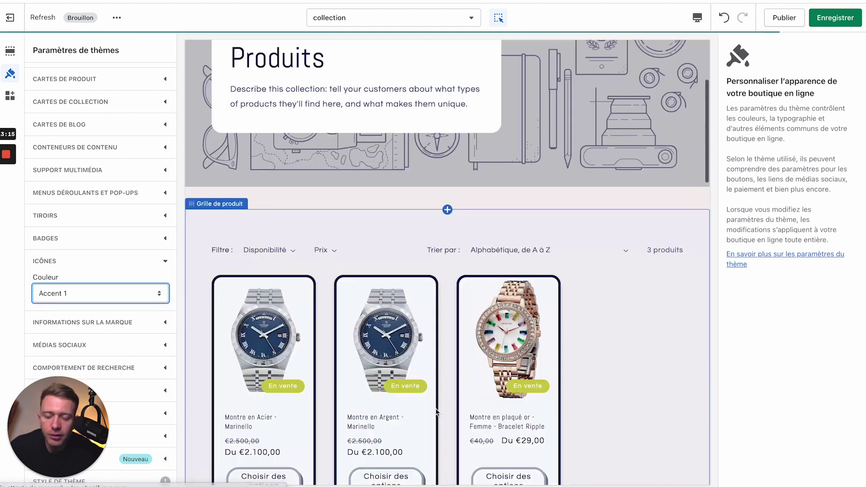
scroll(435, 412, "down", 15)
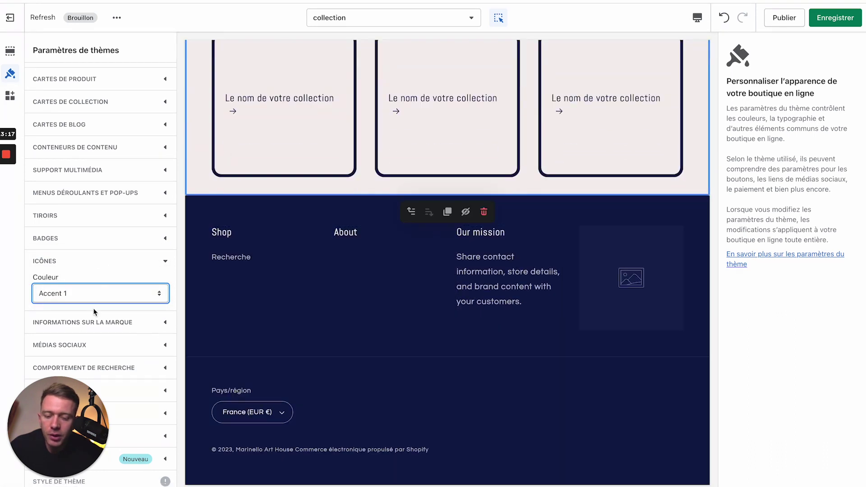
Review the brand information settings for the footer's title, description and image
left_click(90, 322)
scroll(109, 305, "down", 5)
scroll(113, 328, "up", 2)
left_click(61, 216)
scroll(93, 336, "down", 2)
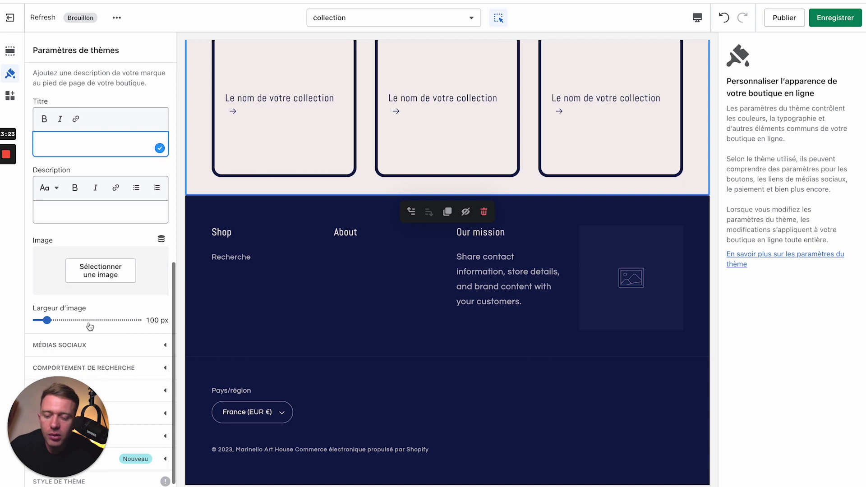
Add placeholder social links by entering # for the Instagram and TikTok accounts
left_click(121, 346)
left_click(65, 177)
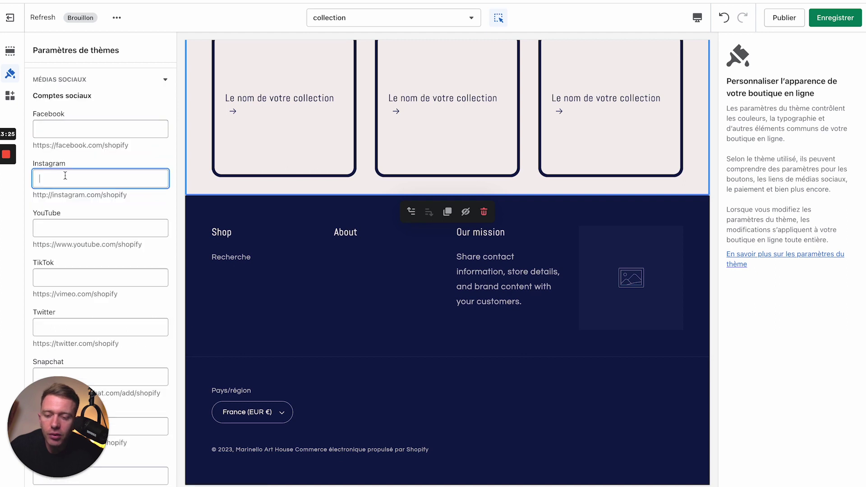
type("#")
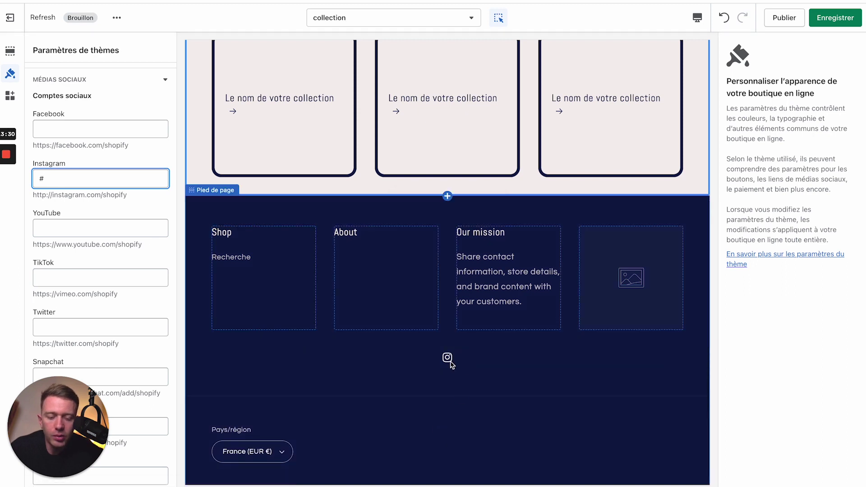
left_click(82, 274)
type("#")
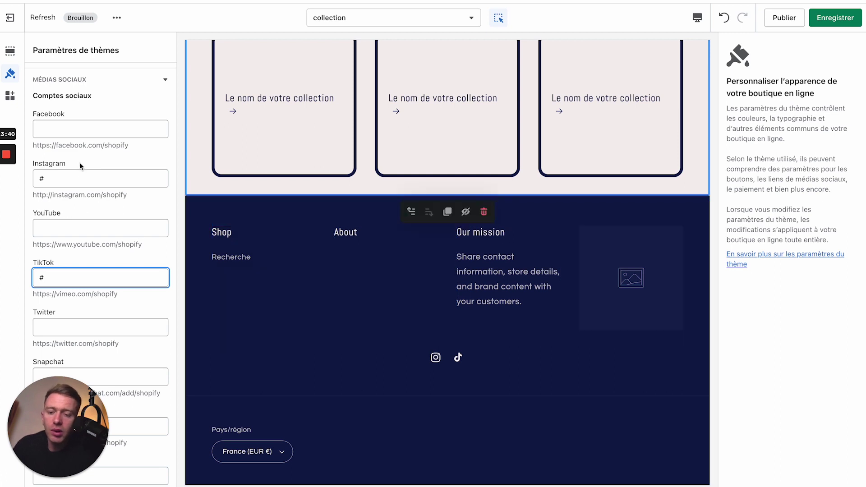
Enable showing the product price in the search suggestions under the search behaviour settings
left_click(164, 82)
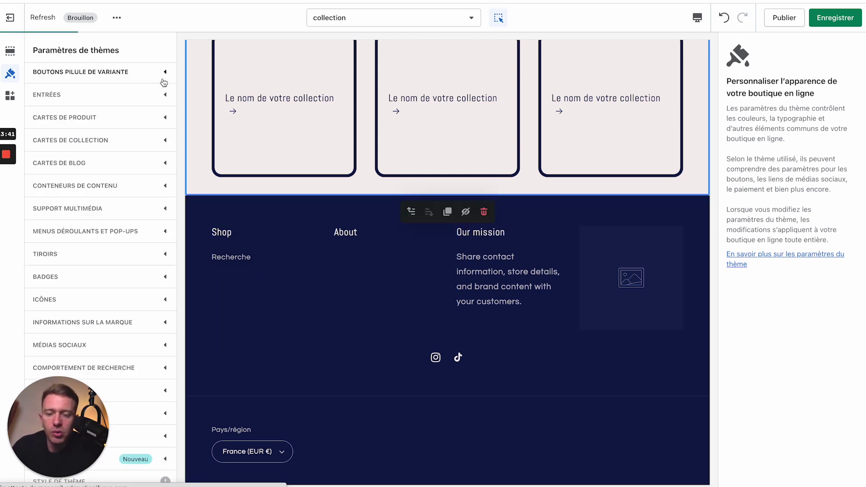
left_click_drag(73, 412, 221, 412)
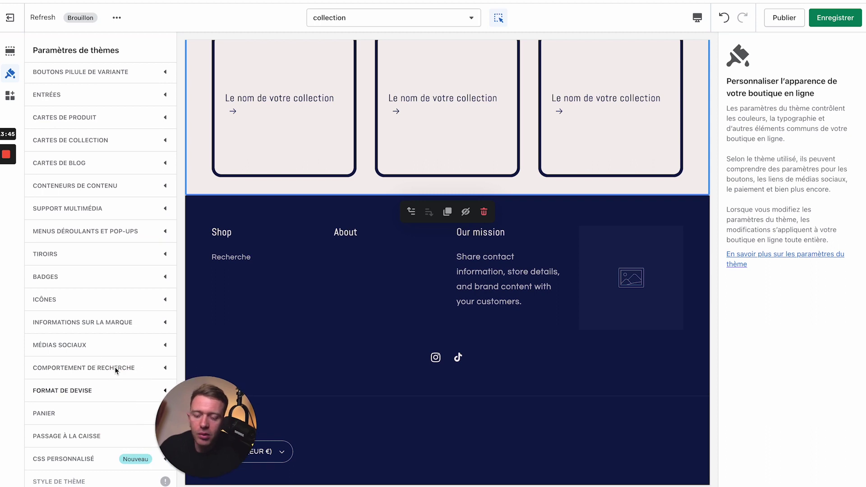
left_click(144, 369)
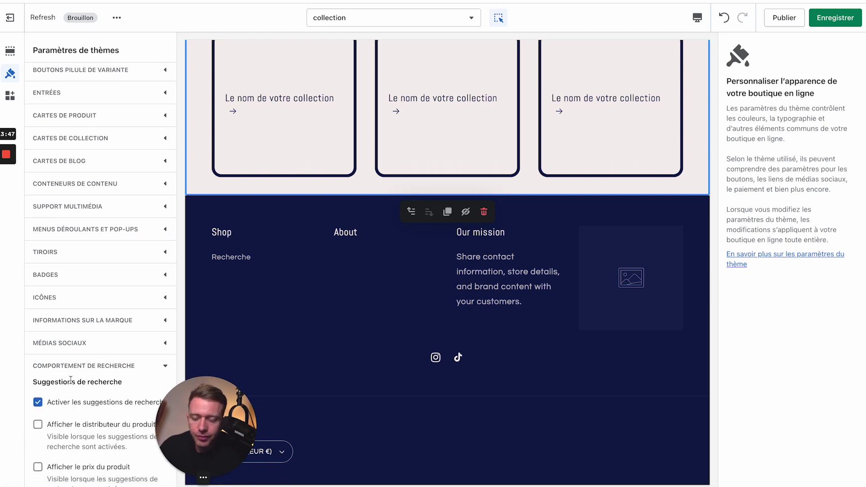
scroll(41, 329, "down", 3)
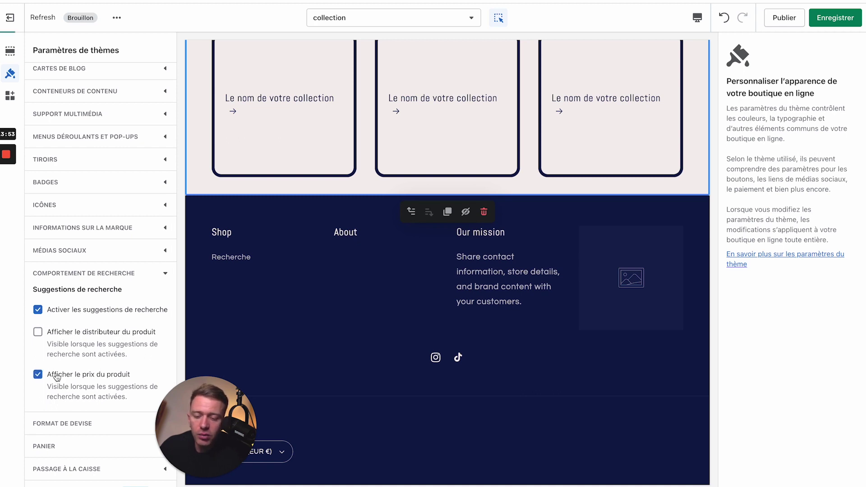
left_click(81, 333)
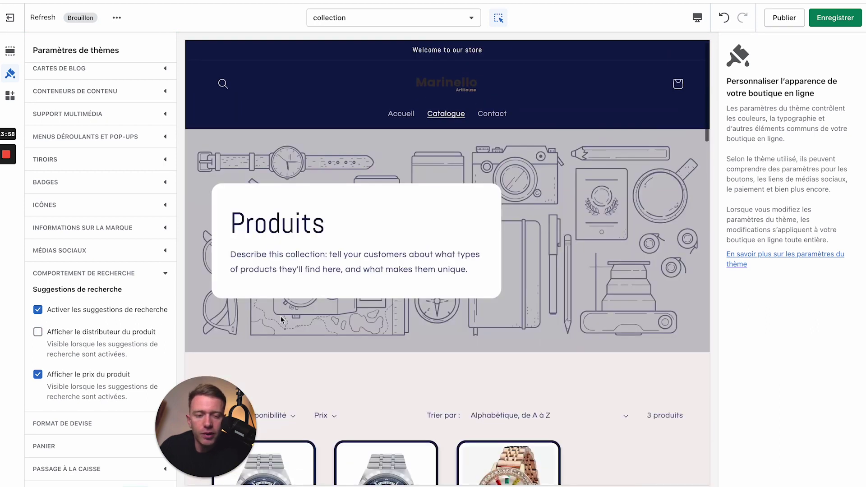
Try out the storefront header search in the preview with the term "montre"
left_click(223, 83)
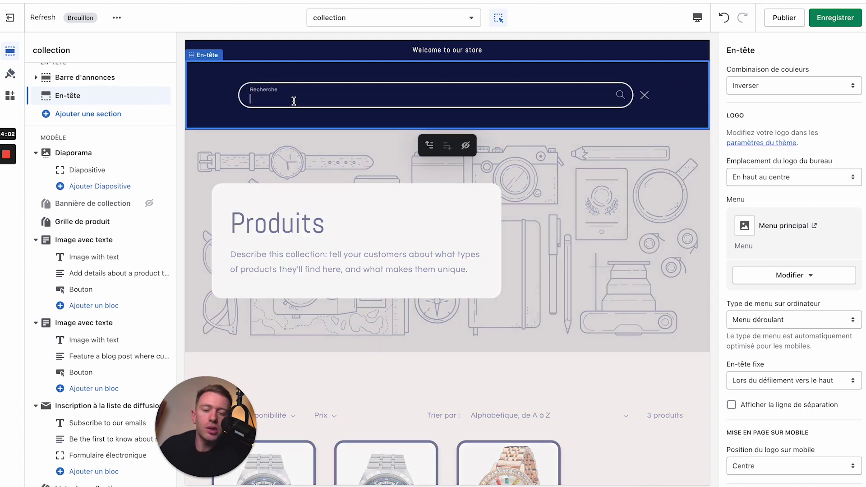
type("montre")
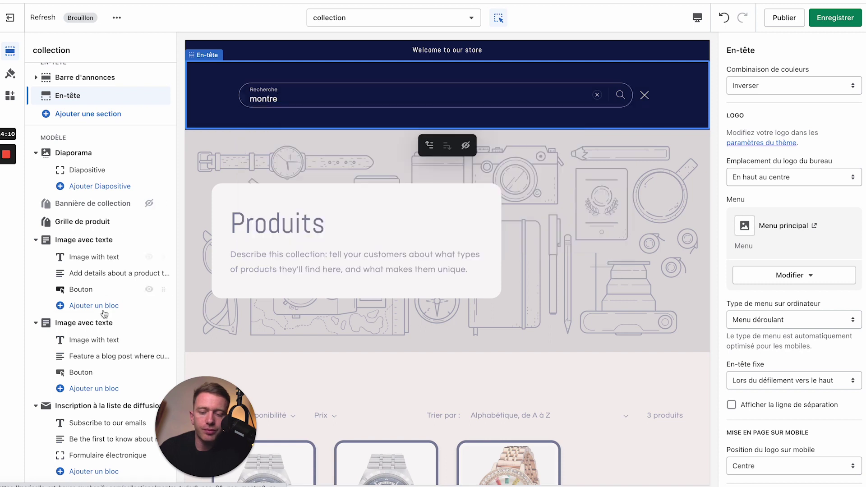
scroll(106, 316, "down", 4)
Turn on the display of currency codes in the theme's currency format settings
left_click(10, 73)
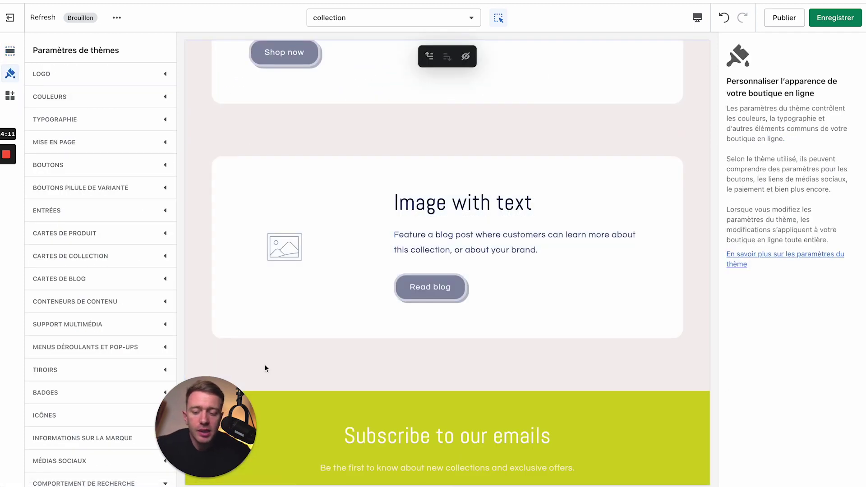
scroll(103, 368, "down", 3)
scroll(104, 369, "down", 2)
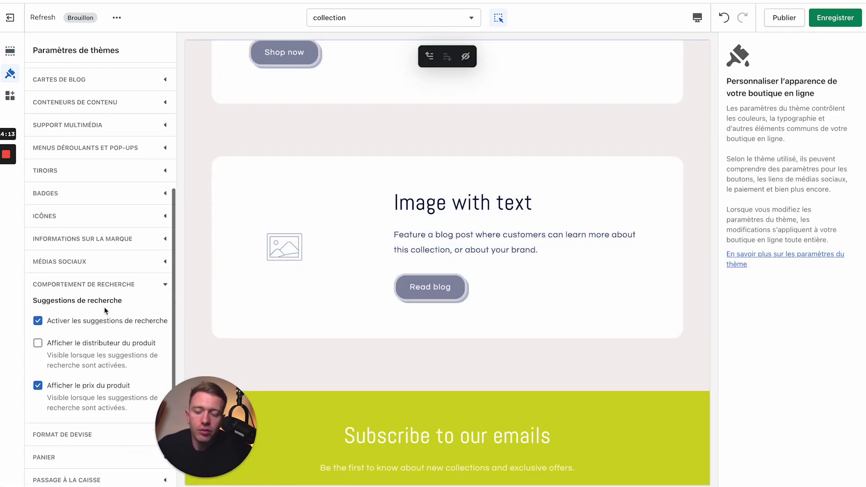
left_click(136, 285)
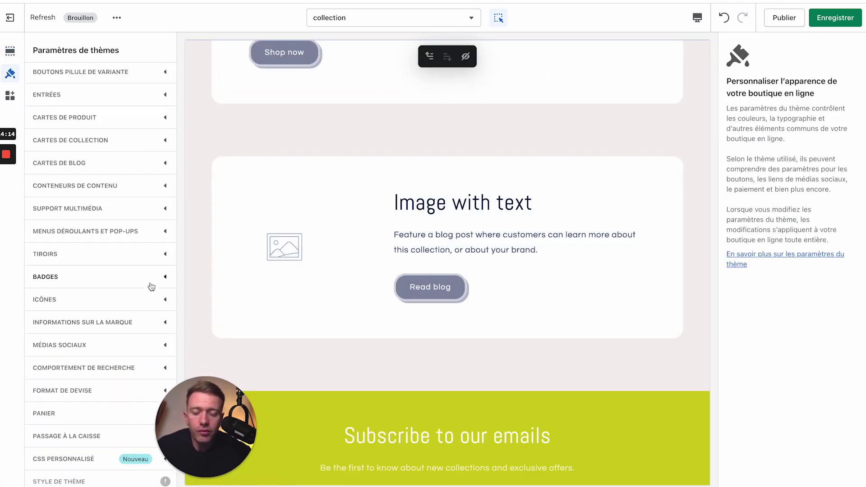
left_click(98, 392)
scroll(85, 385, "down", 2)
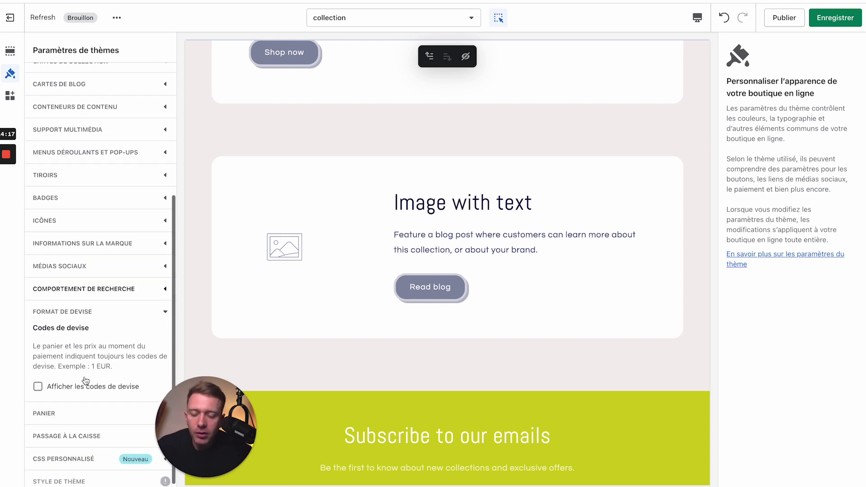
left_click(53, 390)
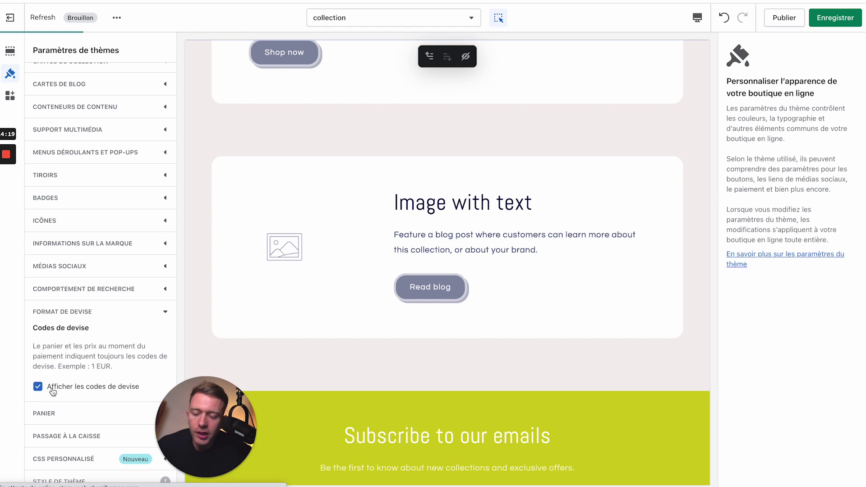
Review the theme's cart settings and preview the Tiroir cart on the collection page
left_click(70, 413)
scroll(71, 363, "down", 2)
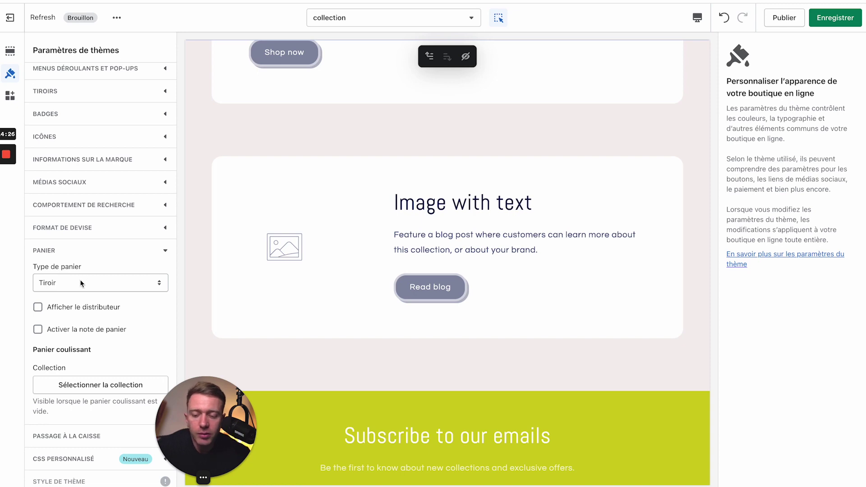
scroll(428, 275, "up", 10)
left_click(681, 89)
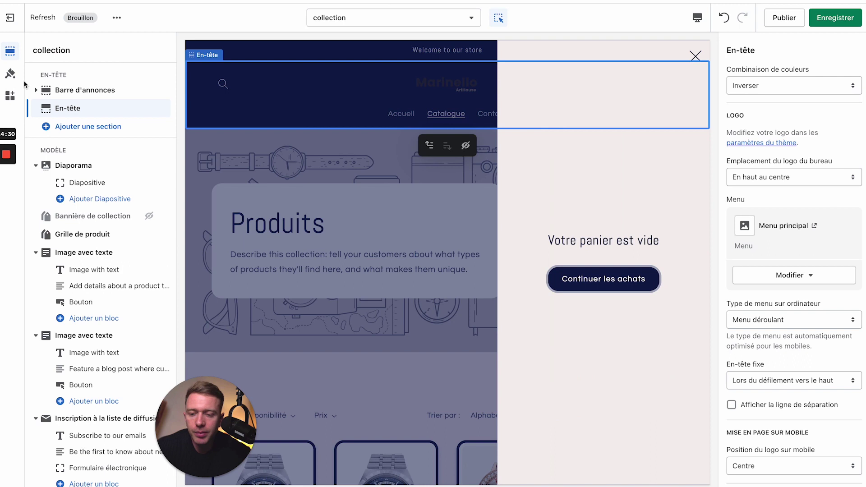
Switch the cart type to Page and check the dedicated cart page in the preview
left_click(10, 73)
scroll(102, 412, "down", 6)
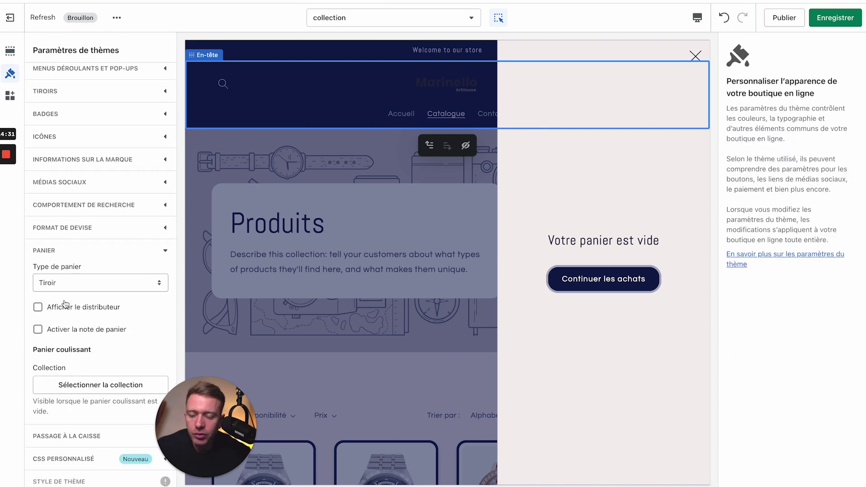
left_click(62, 284)
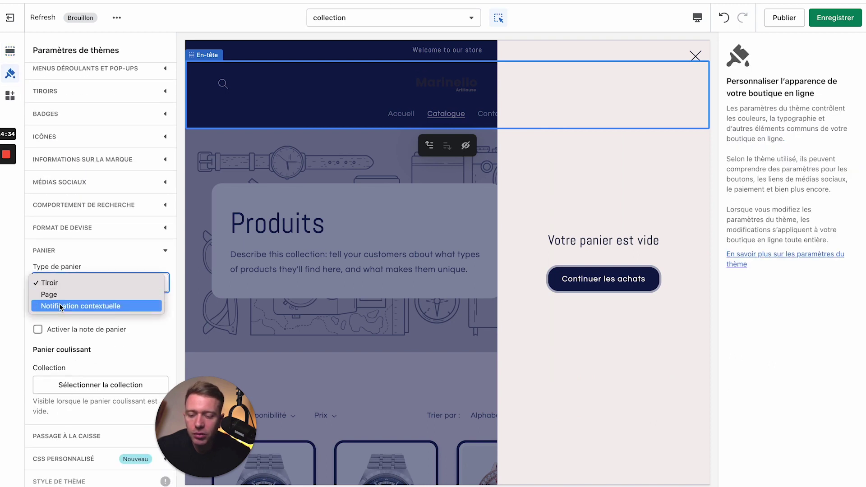
left_click(60, 294)
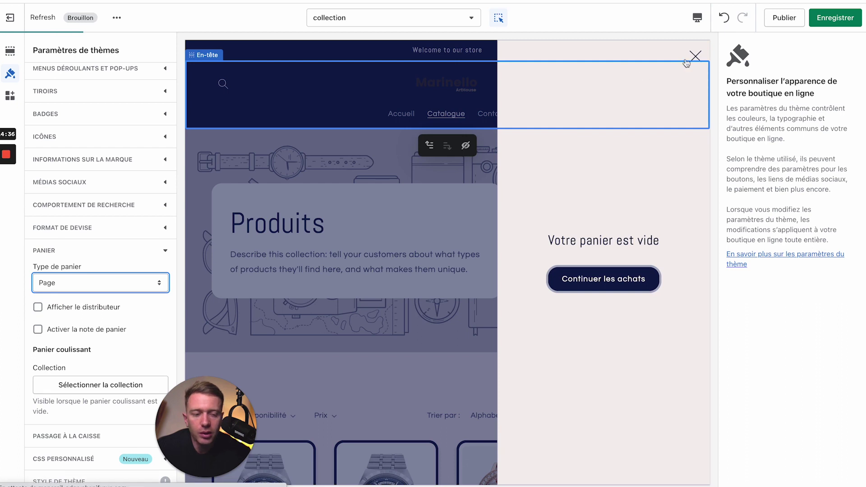
left_click(696, 55)
left_click(691, 53)
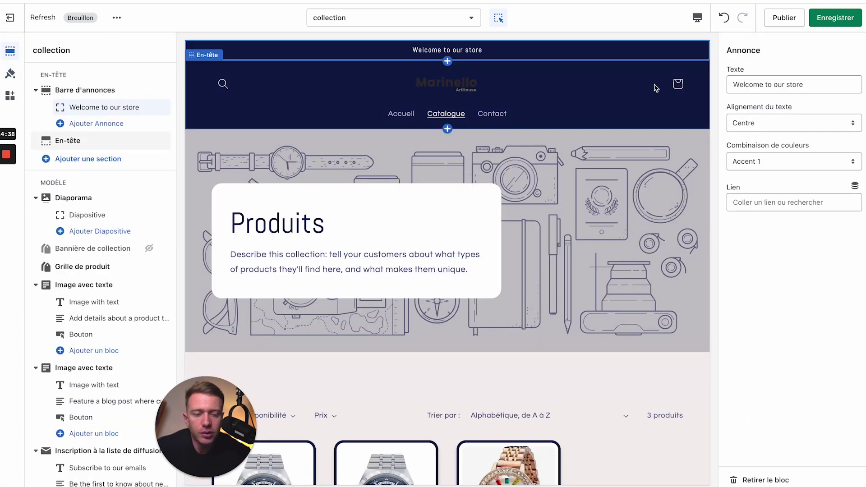
left_click(676, 84)
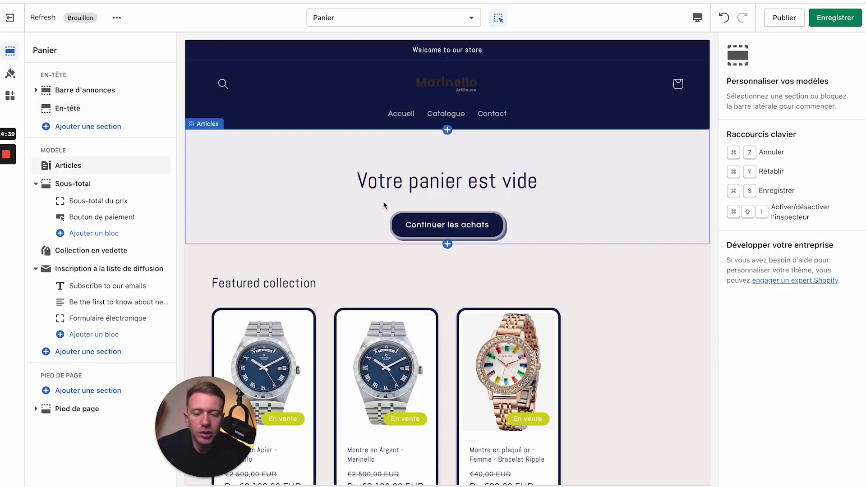
scroll(384, 205, "down", 1)
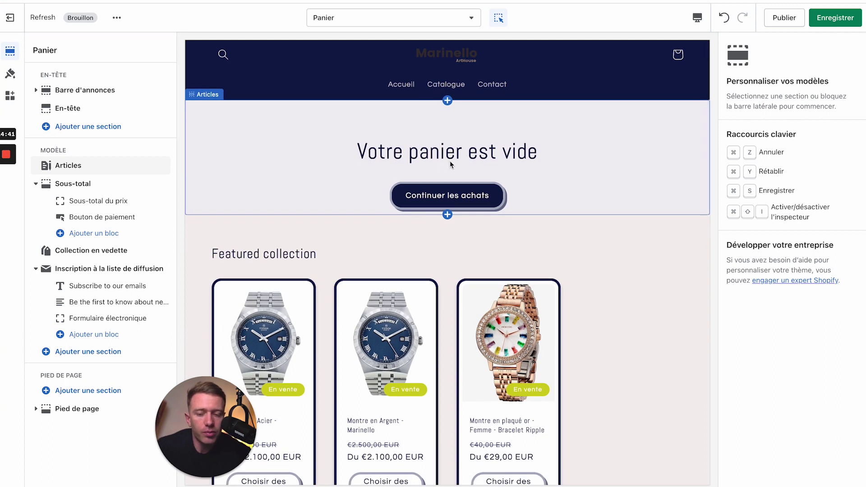
Set the cart type back to Tiroir and enable the cart note
left_click(10, 74)
scroll(96, 368, "down", 3)
scroll(96, 368, "down", 5)
left_click(80, 277)
left_click(79, 272)
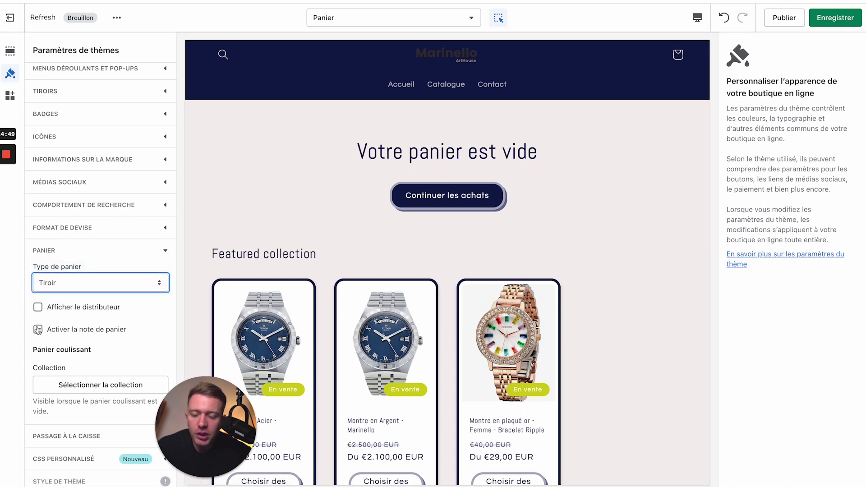
left_click(38, 329)
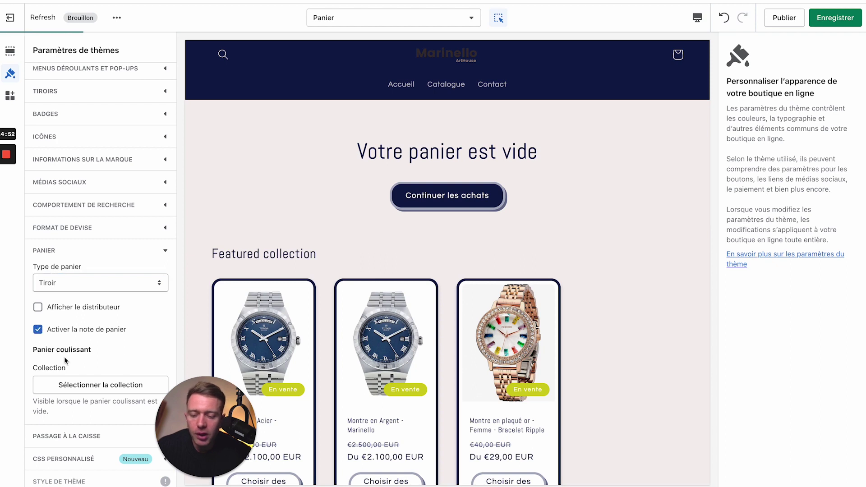
Assign the Montre Tudor collection to the sliding cart and check it in the empty cart drawer
left_click(64, 386)
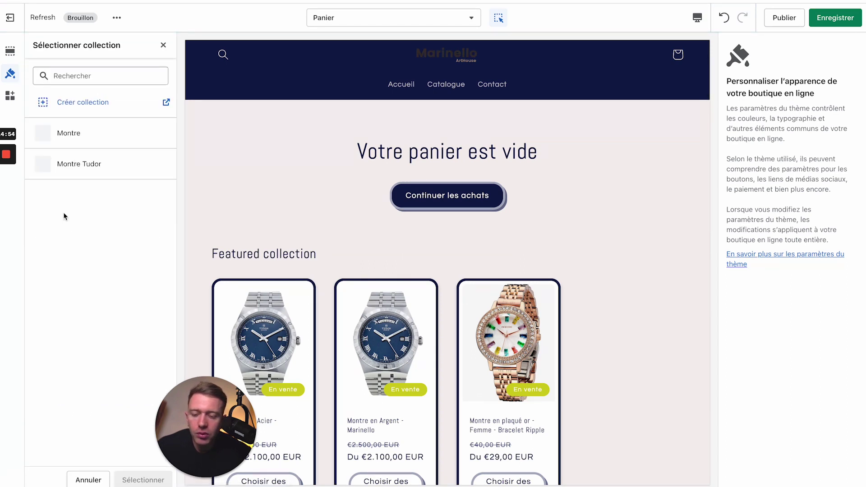
left_click(75, 165)
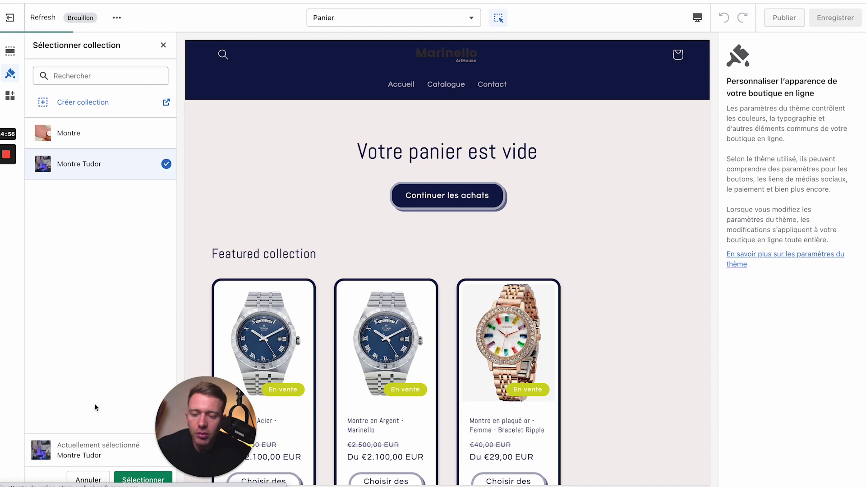
left_click(138, 480)
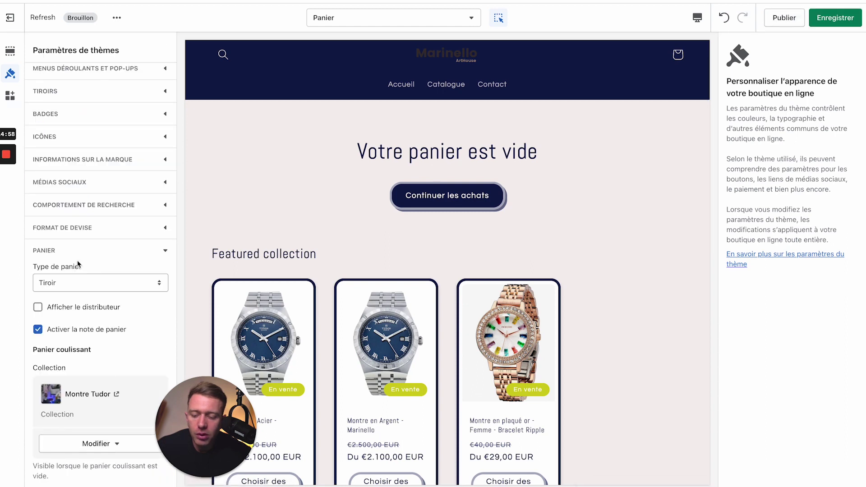
left_click(678, 55)
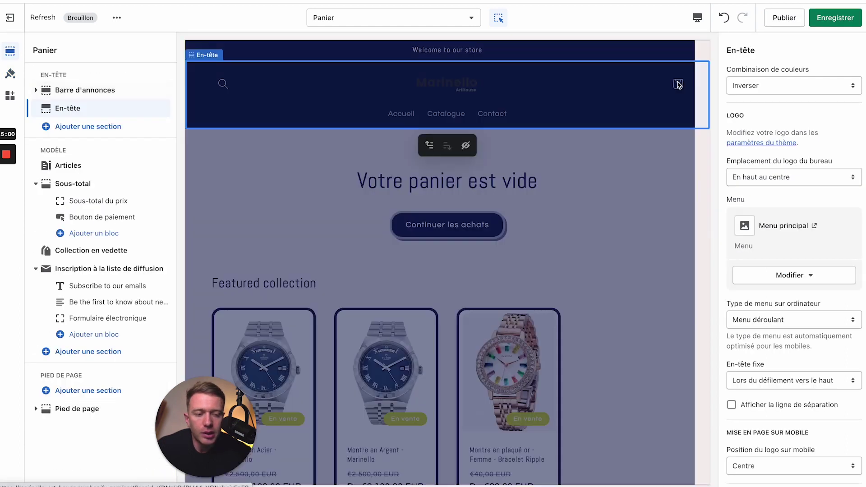
left_click(677, 84)
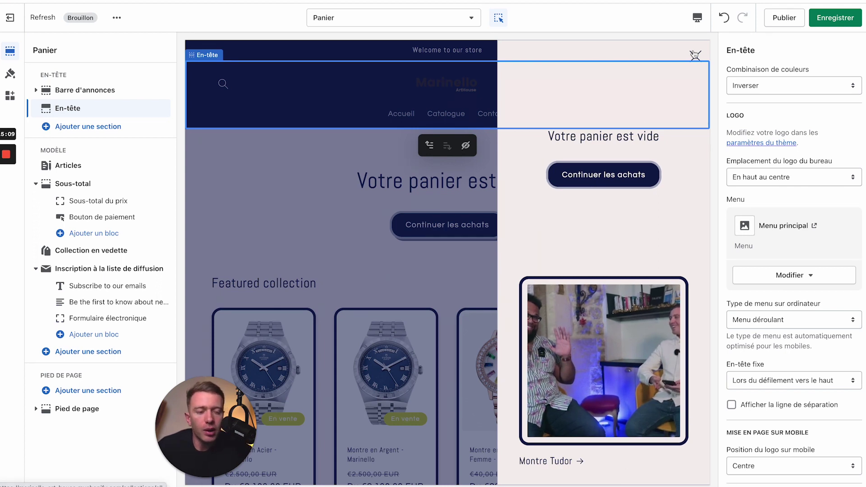
left_click(398, 183)
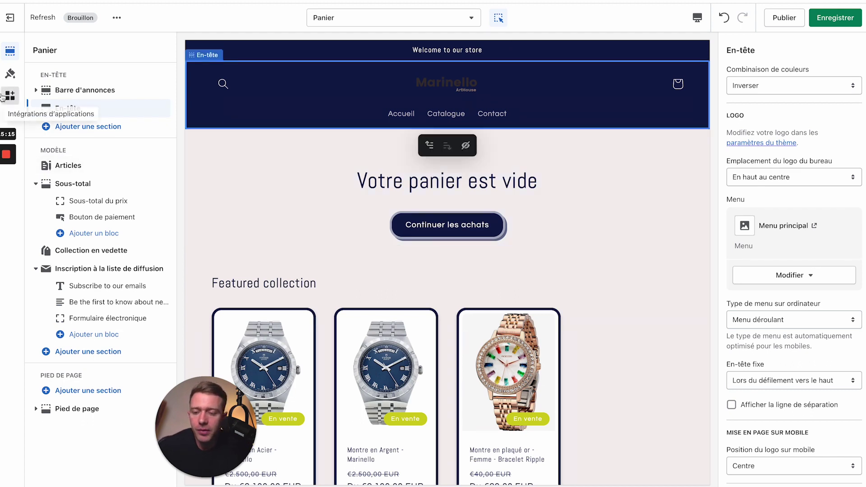
Open the theme's checkout settings and review the banner and logo image options
left_click(10, 73)
scroll(85, 387, "down", 3)
scroll(85, 387, "down", 6)
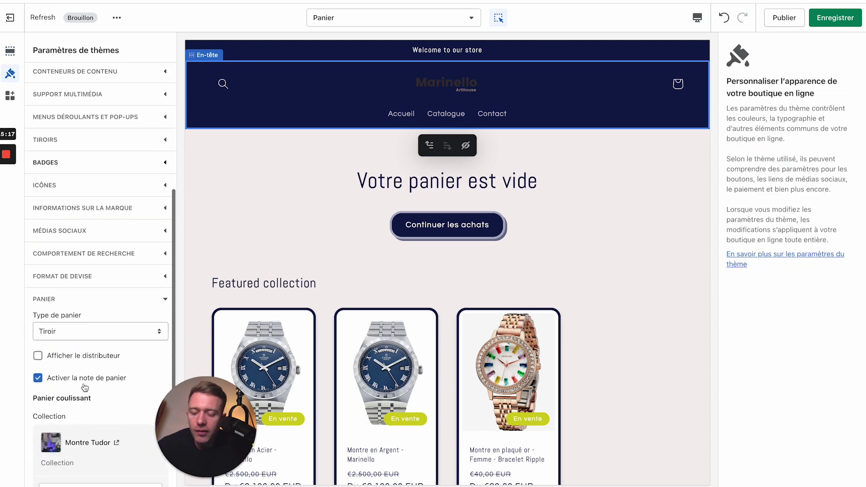
left_click(140, 185)
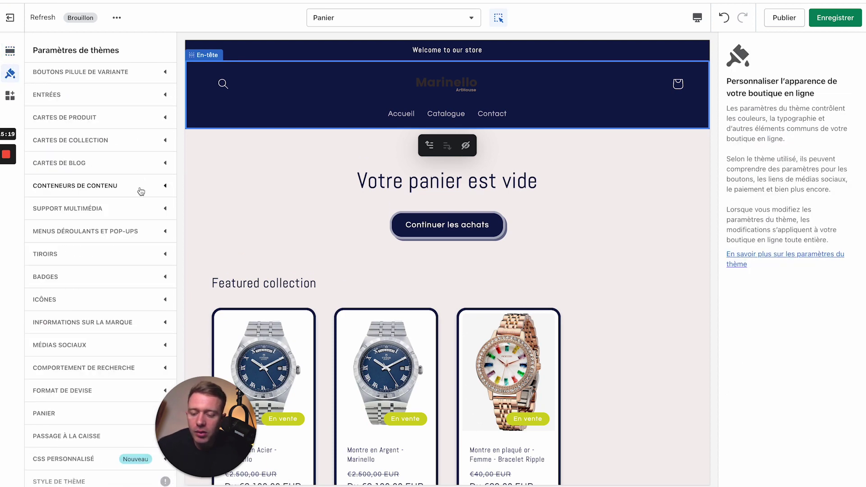
left_click(98, 436)
scroll(70, 293, "down", 4)
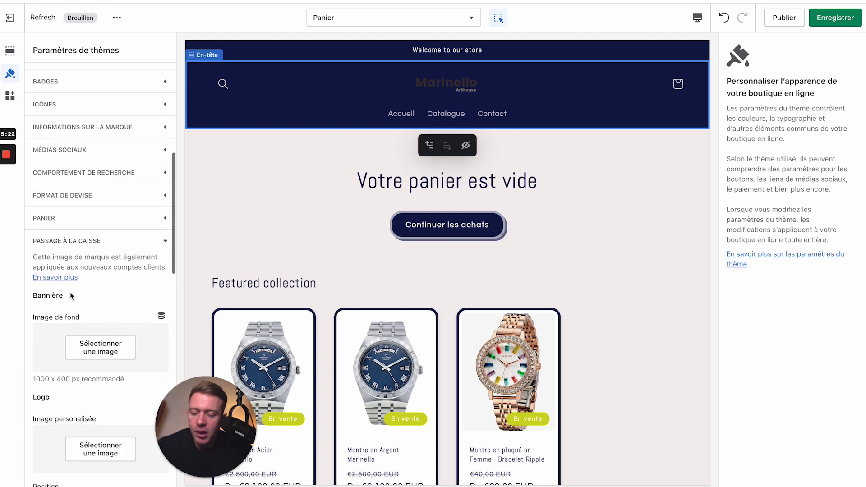
Switch the previewed template from the cart to the Paiement page
left_click(433, 19)
scroll(371, 159, "down", 1)
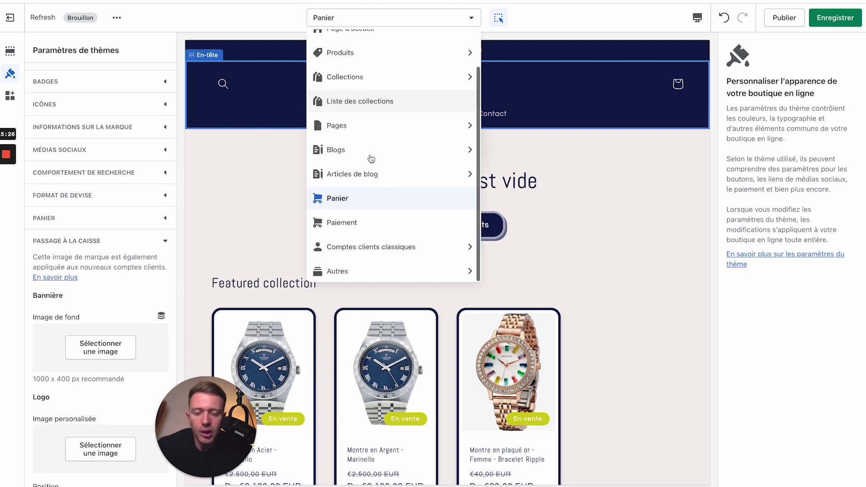
left_click(350, 223)
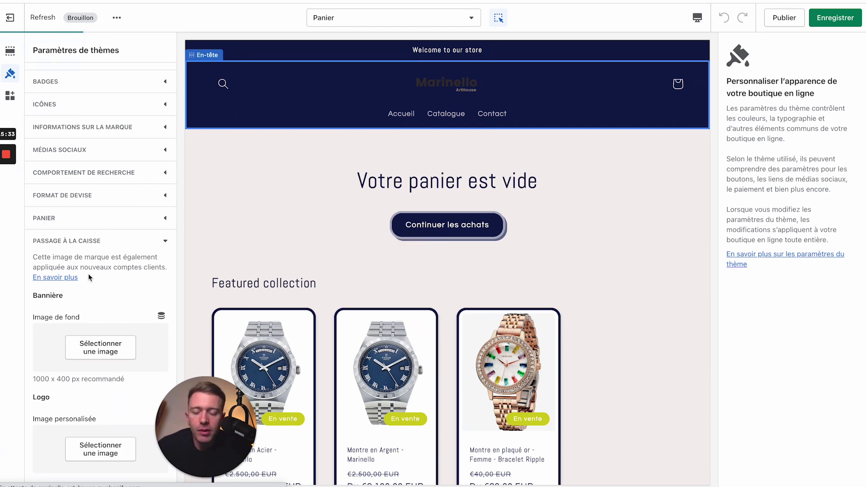
Set the marinello-art-house image from the library as the custom logo for the checkout page
scroll(108, 329, "down", 3)
left_click(109, 324)
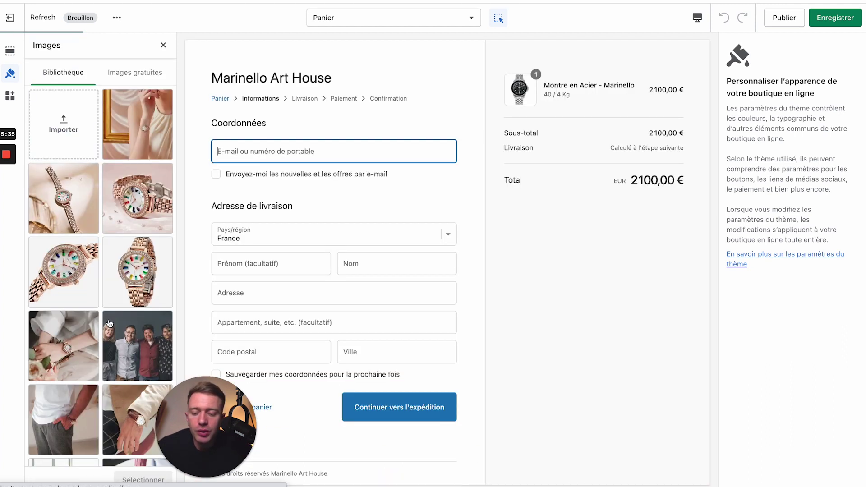
scroll(108, 333, "down", 5)
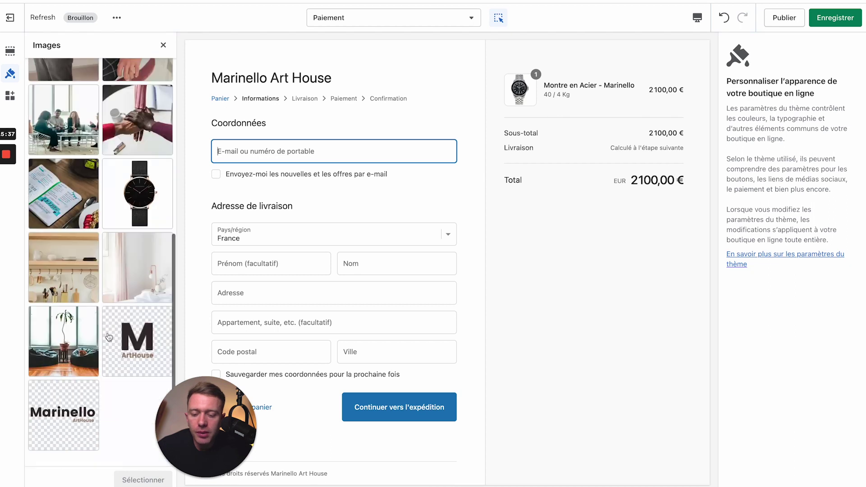
left_click(63, 414)
left_click(142, 480)
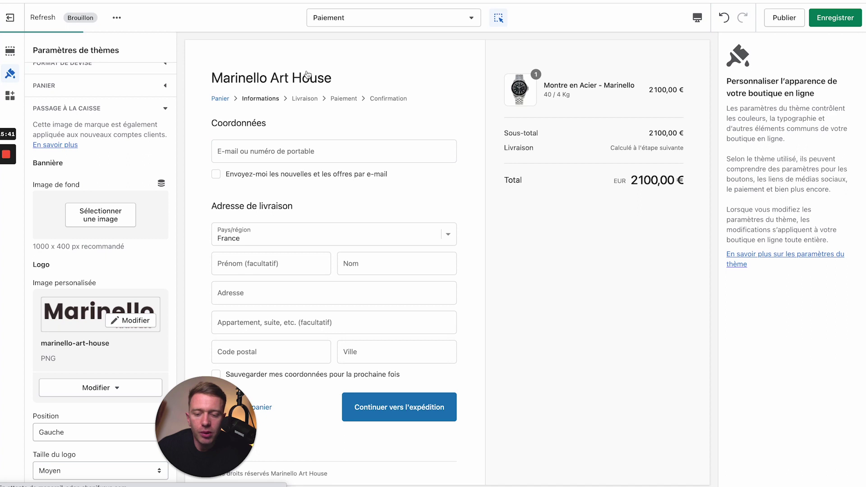
Try #0E1B4D as the background colour of the checkout's main content area, and settle on #F5EFEF
scroll(105, 355, "down", 3)
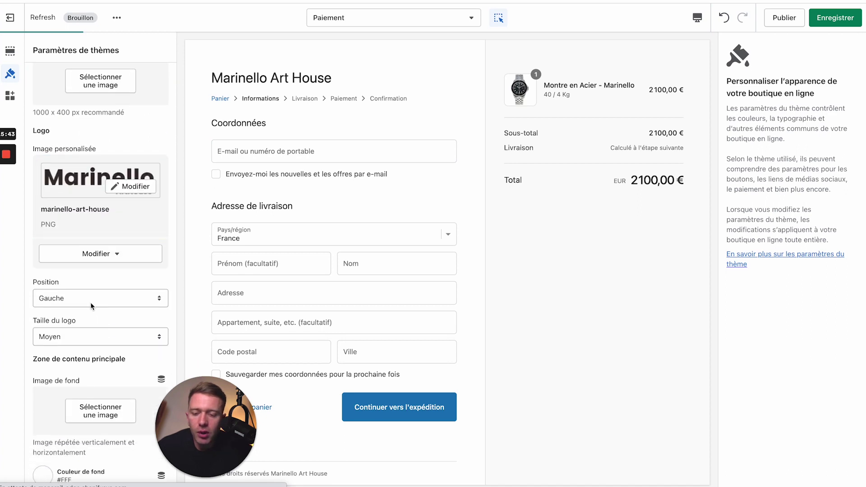
scroll(63, 341, "down", 2)
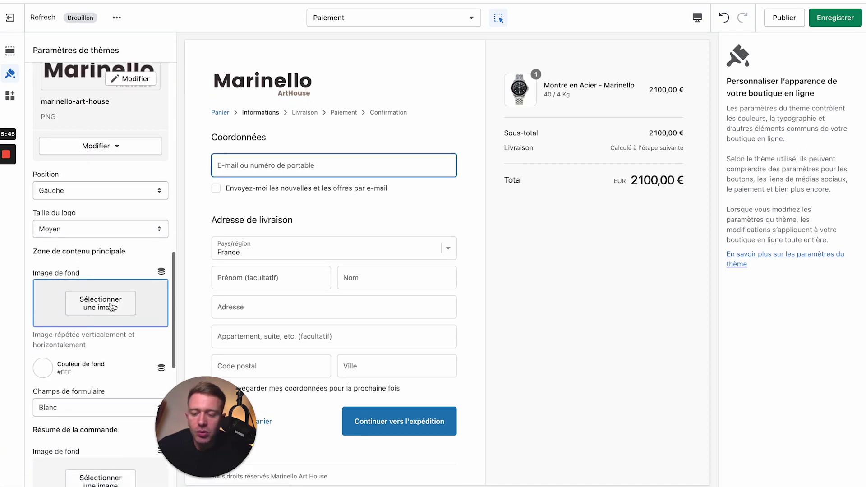
scroll(103, 309, "down", 2)
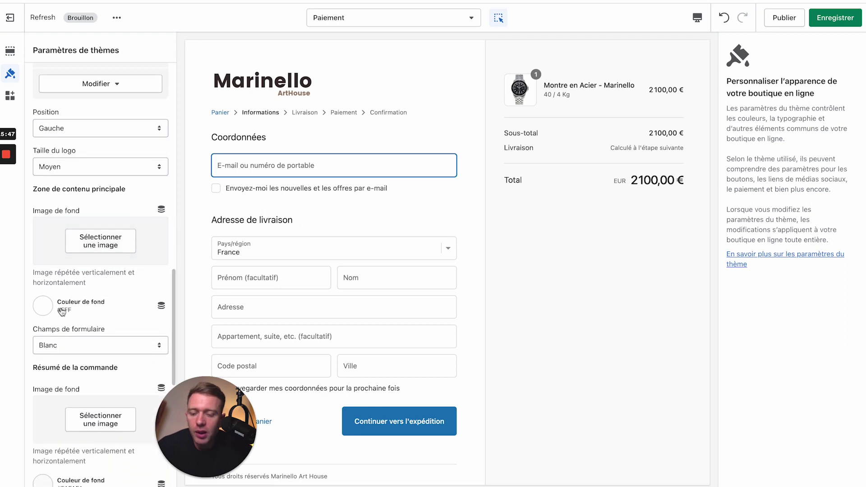
left_click(45, 261)
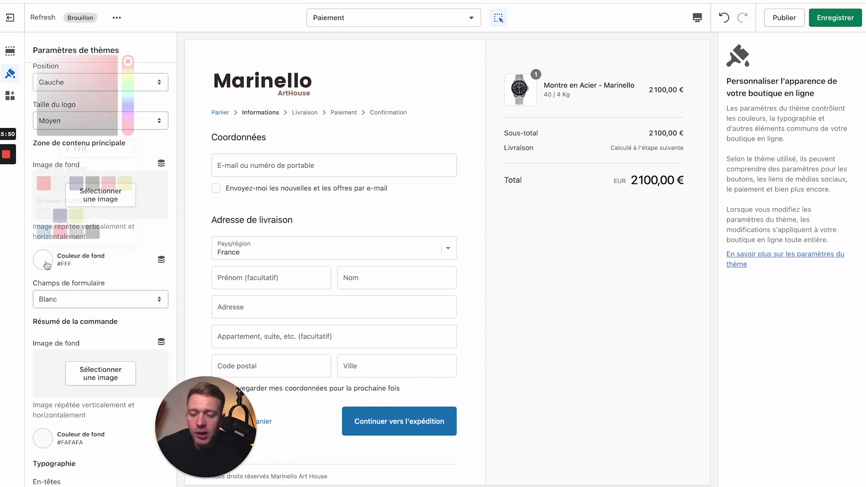
left_click(82, 186)
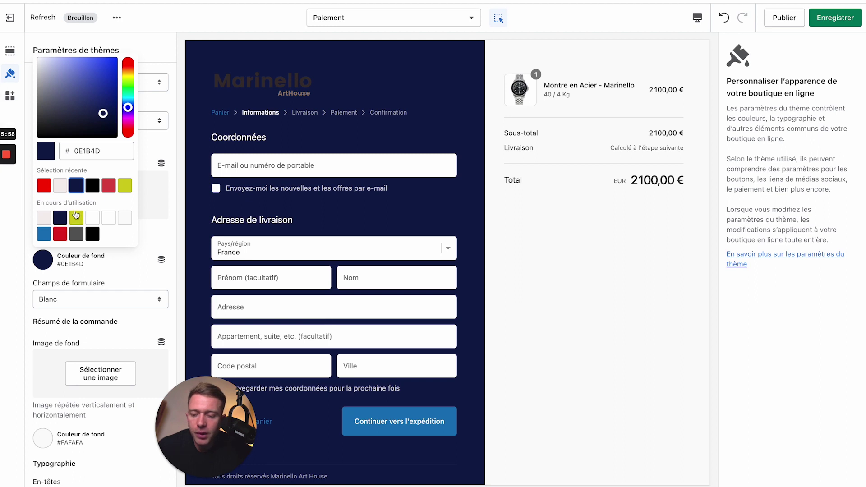
left_click(61, 185)
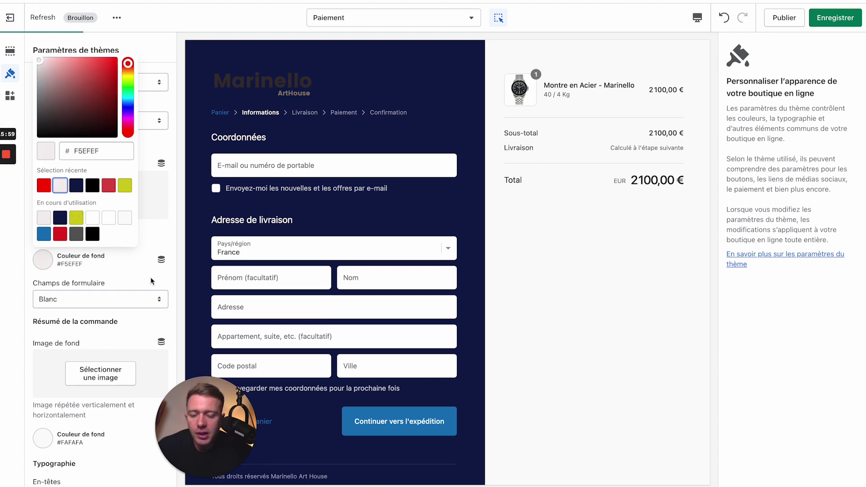
scroll(164, 296, "down", 2)
scroll(165, 296, "down", 2)
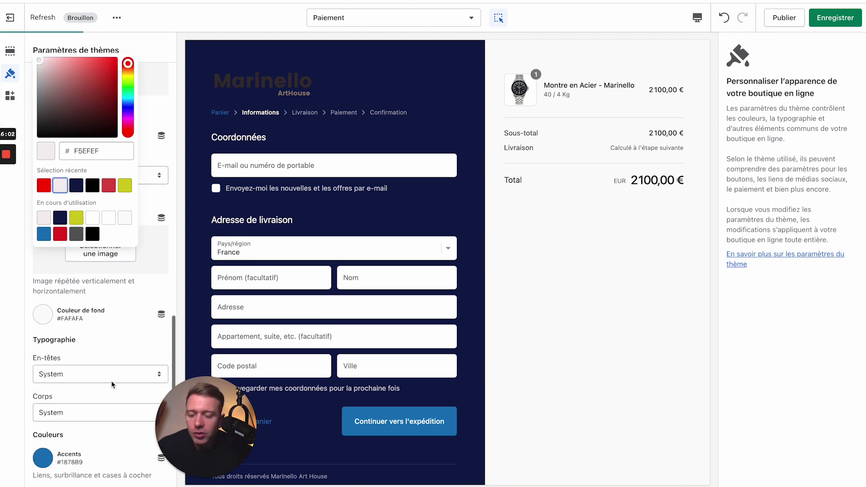
left_click(83, 316)
Set the checkout's accent colour to the yellow-green #D1CE1D already used in the theme
scroll(83, 317, "down", 4)
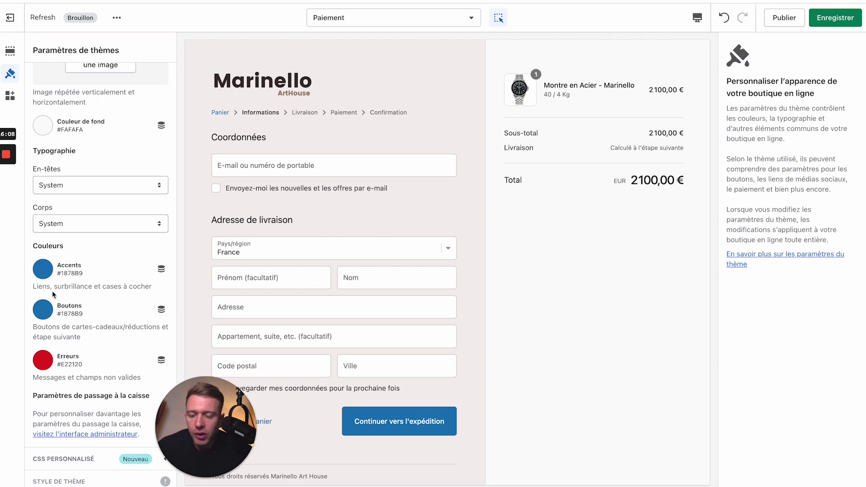
left_click(45, 271)
left_click(78, 228)
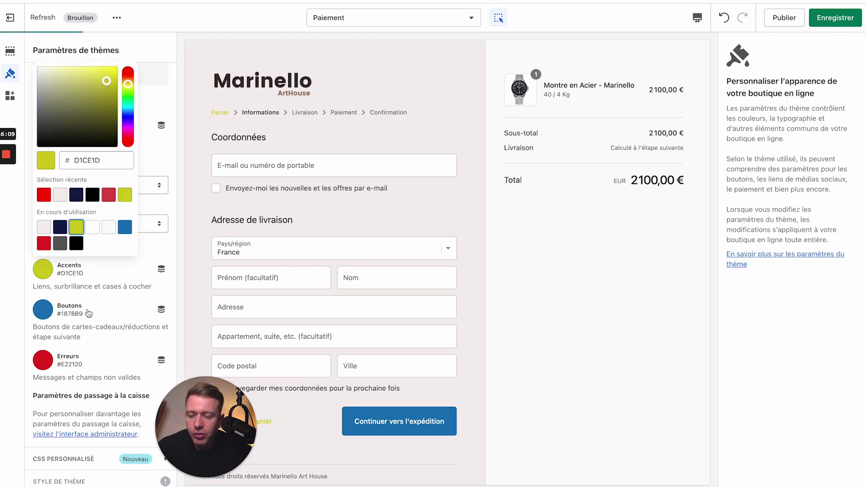
Set the checkout button colour to the bright green #3CD11D, starting from the theme's yellow-green
left_click(43, 309)
left_click(49, 269)
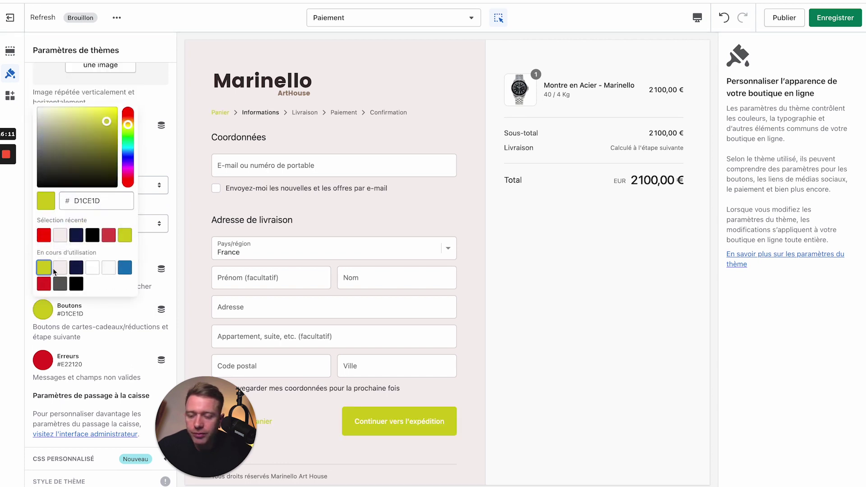
left_click(123, 235)
left_click_drag(128, 124, 128, 134)
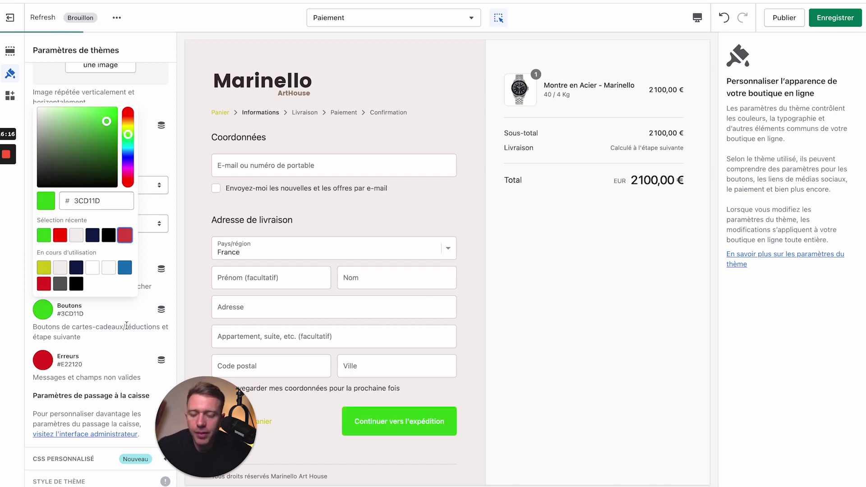
left_click(127, 325)
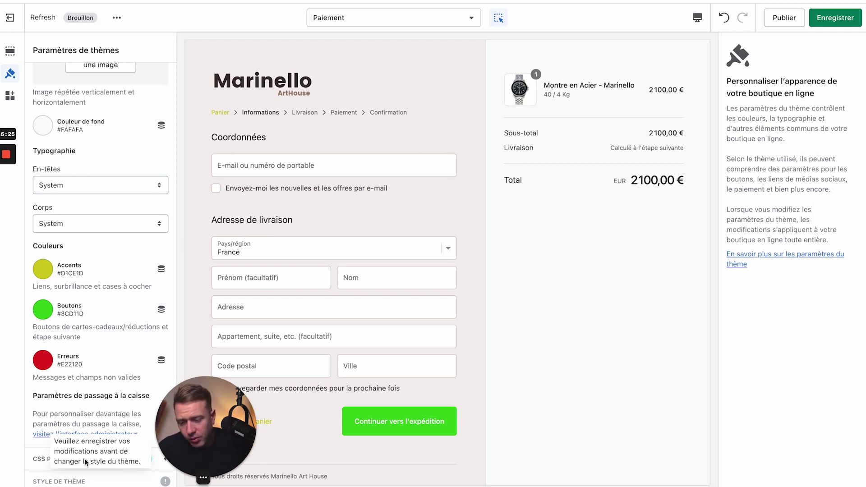
Open the theme's custom CSS settings and examine what they offer
scroll(36, 459, "up", 2)
left_click(36, 460)
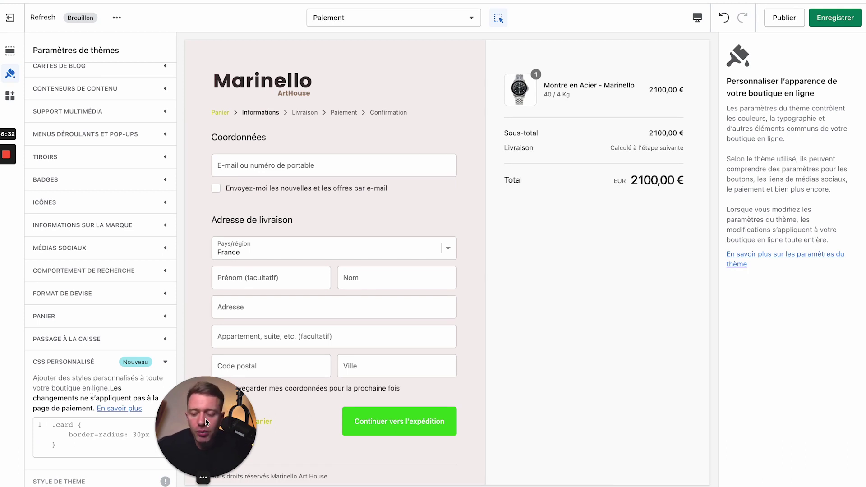
left_click_drag(205, 422, 57, 421)
scroll(89, 124, "up", 5)
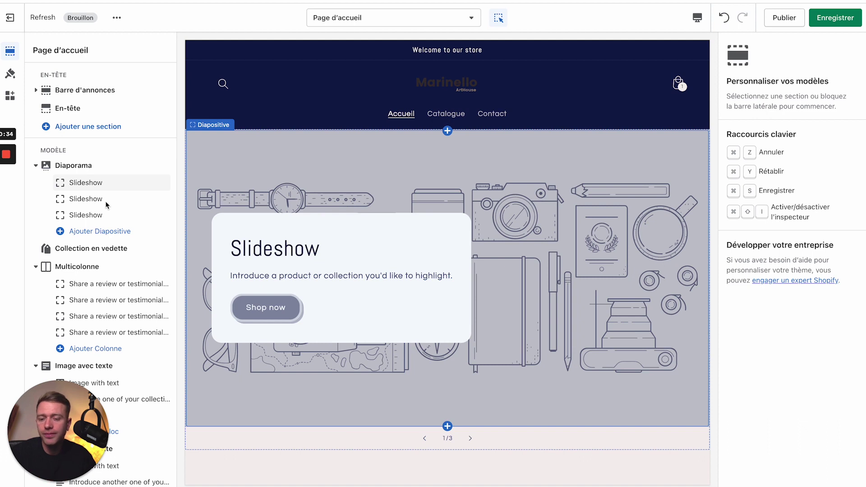
Inspect the settings of the home page's Diaporama and En-tête sections, and return to the Diaporama section
left_click(74, 166)
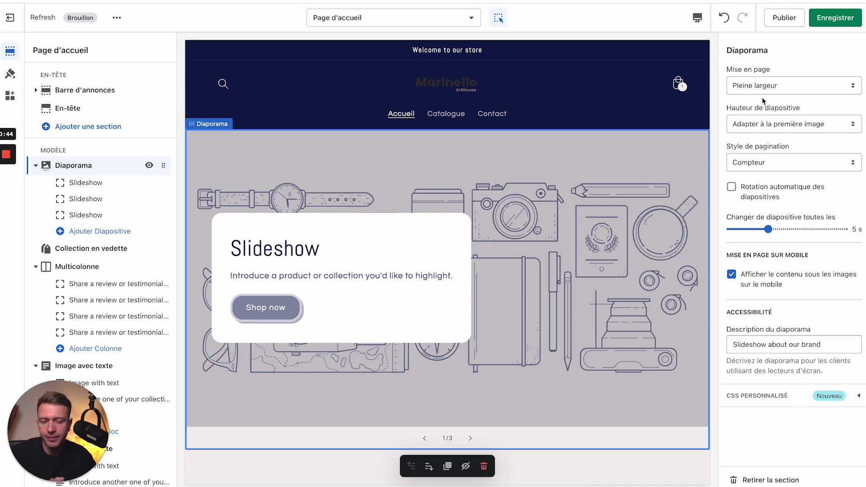
left_click(85, 109)
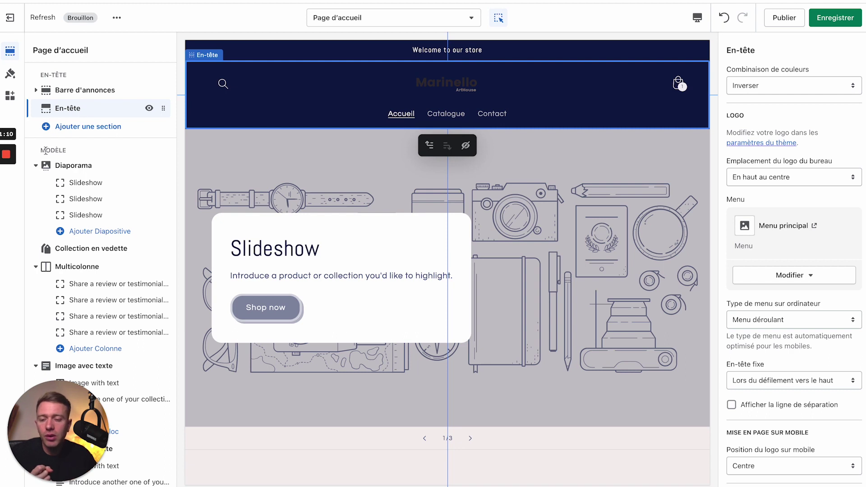
left_click_drag(39, 150, 76, 150)
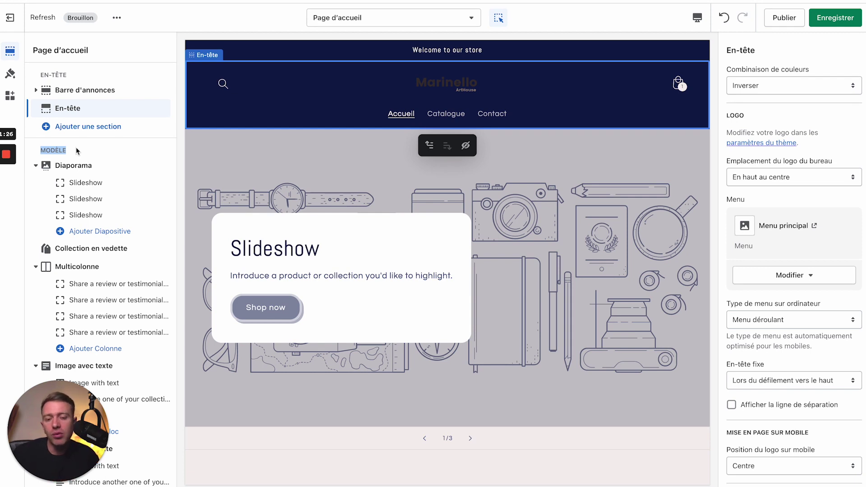
left_click(89, 167)
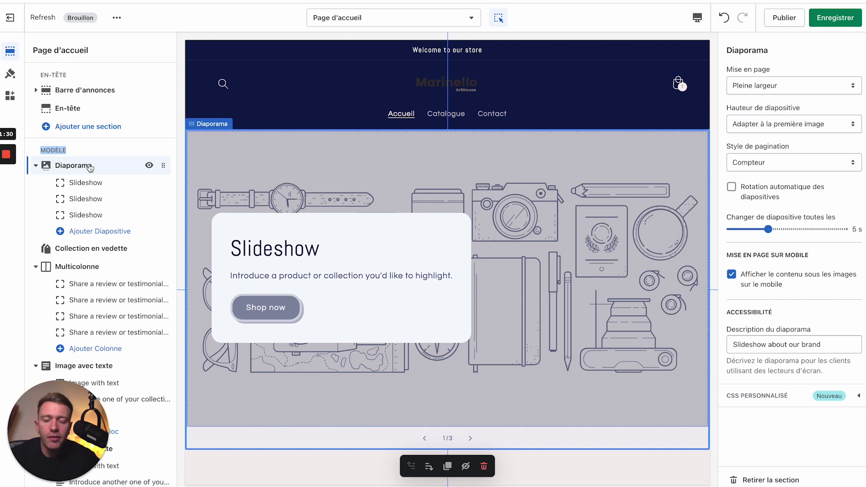
Try the Grille layout on the Diaporama section and set it back to Pleine largeur
left_click(788, 86)
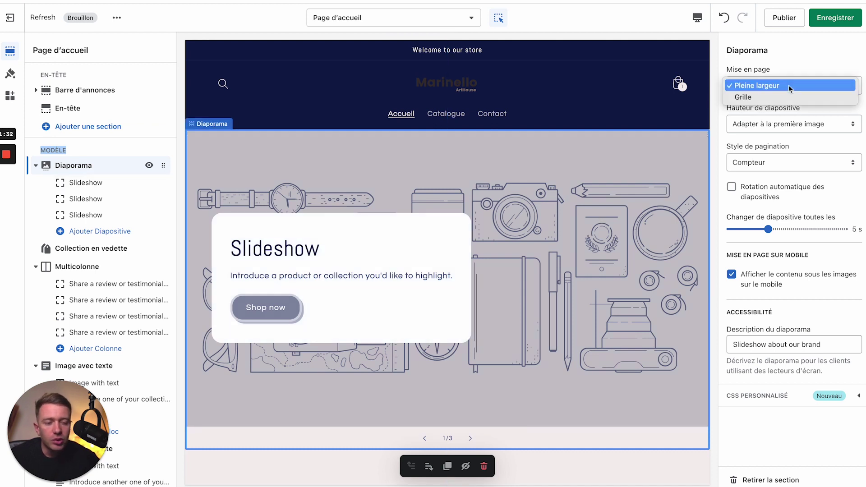
left_click(770, 96)
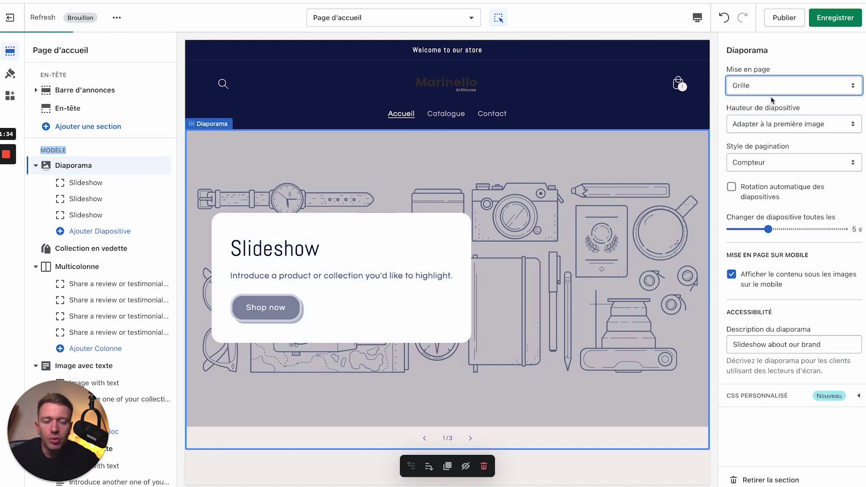
left_click(768, 85)
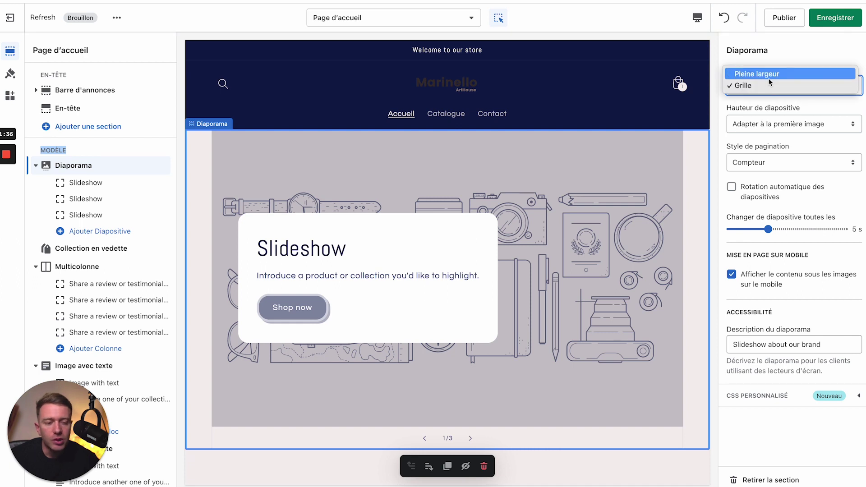
left_click(769, 76)
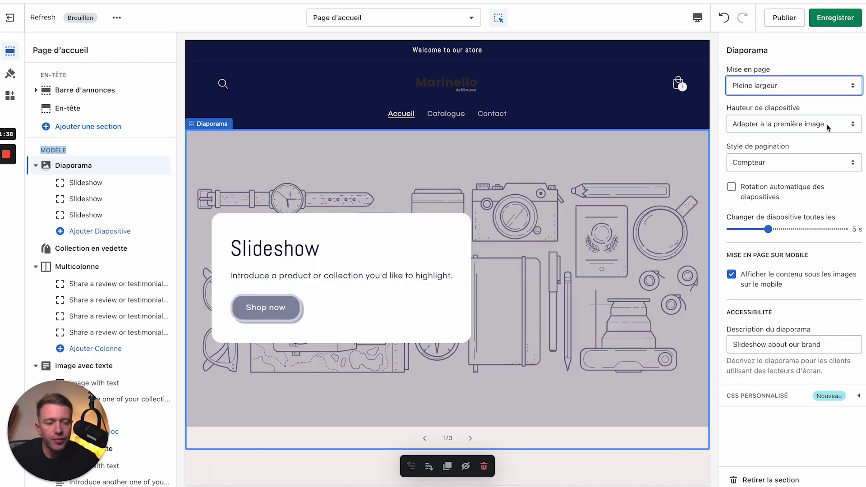
Try the Grand slide height on the Diaporama and set it back to Adapter à la première image
left_click(802, 123)
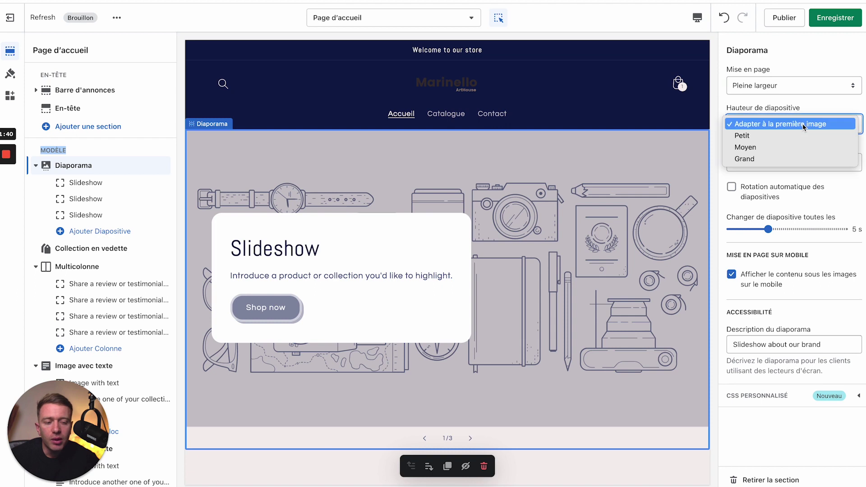
left_click(767, 158)
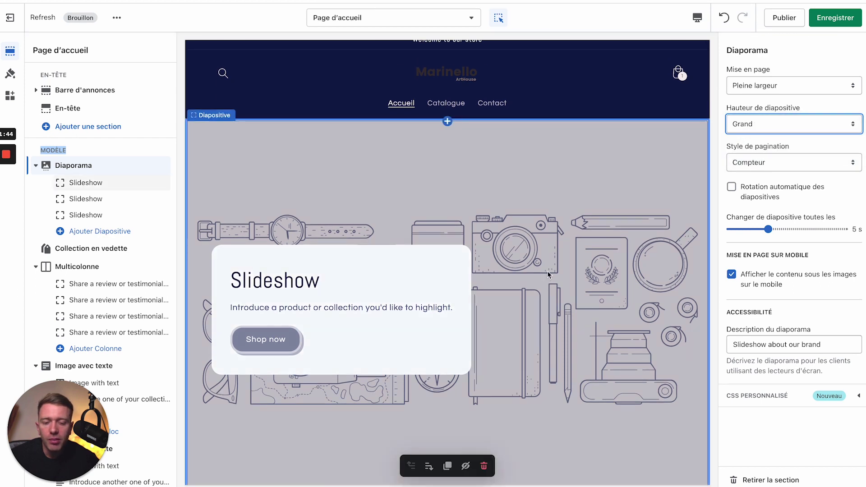
scroll(547, 271, "down", 2)
scroll(548, 271, "up", 3)
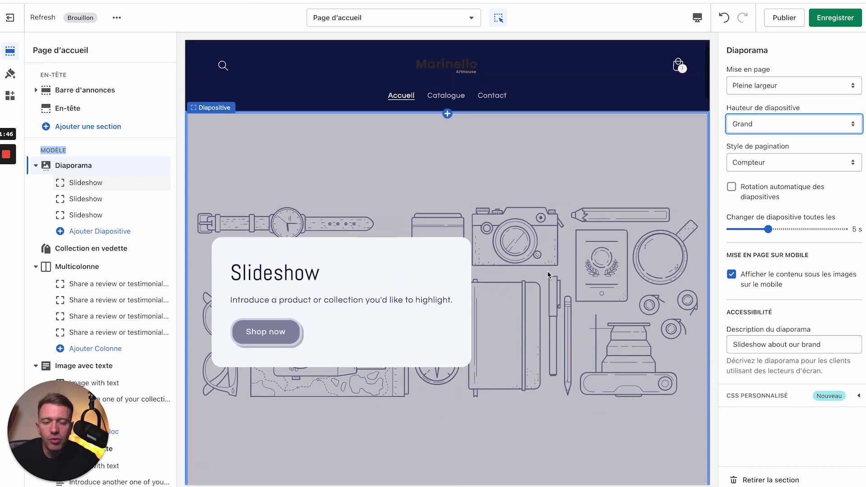
left_click(787, 131)
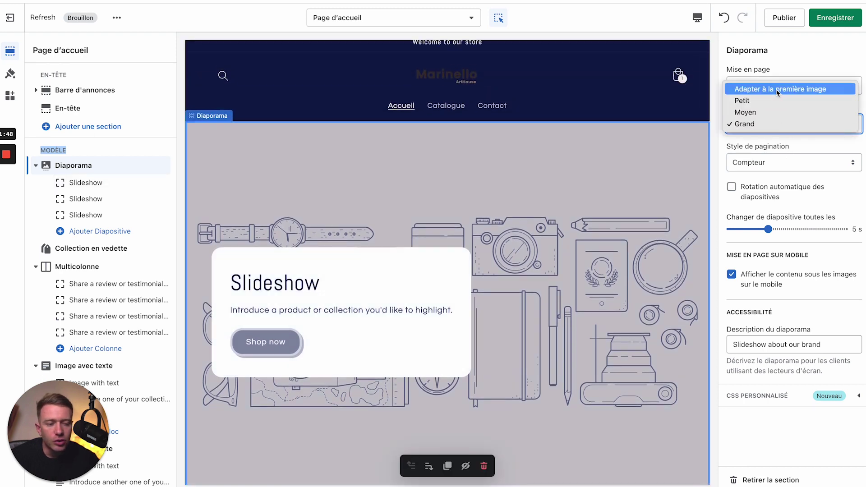
left_click(775, 88)
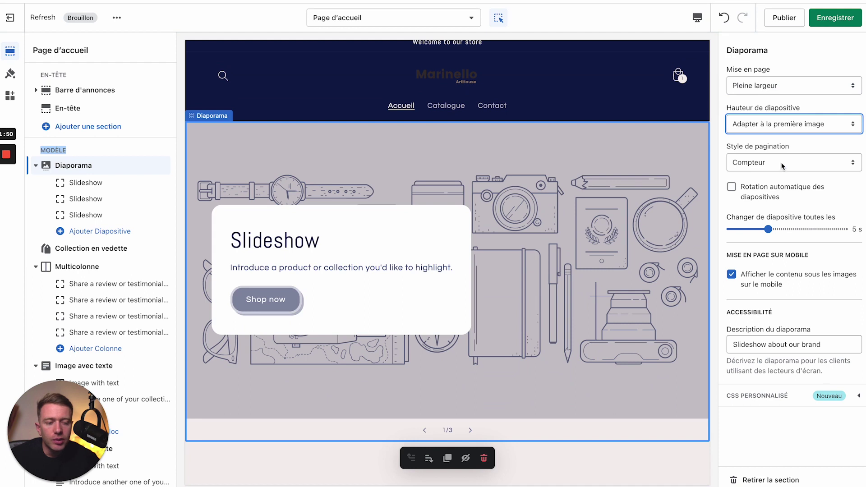
Set the Diaporama's pagination style to Points and its slide change interval to 7 s
left_click(784, 163)
left_click(781, 151)
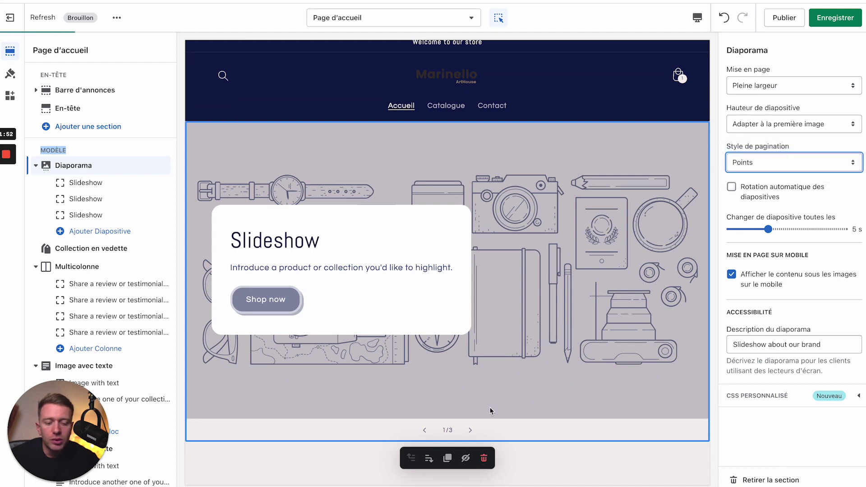
left_click(766, 229)
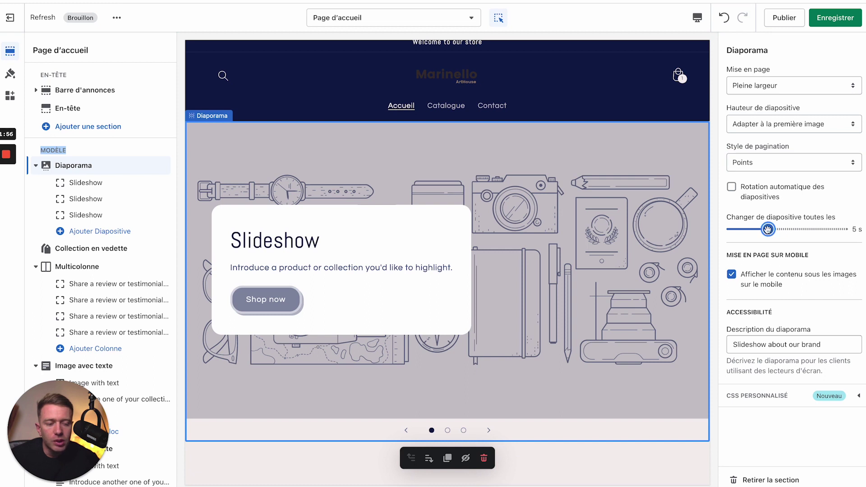
left_click_drag(767, 229, 806, 229)
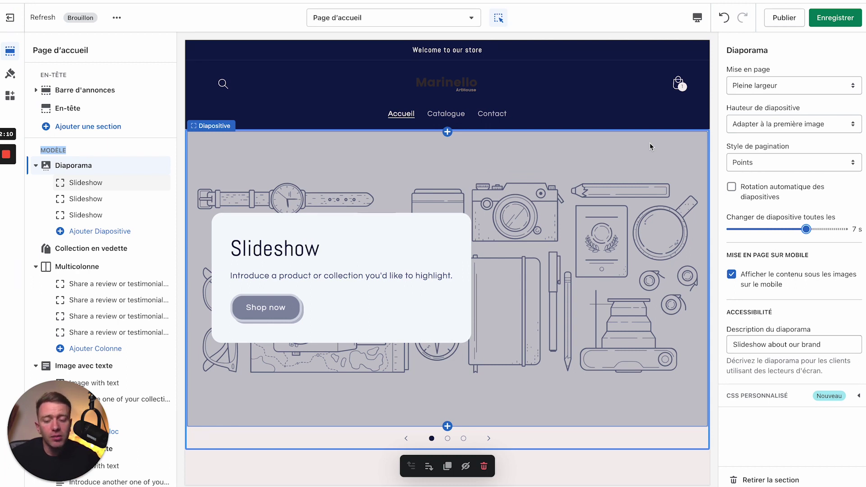
Switch the home page preview to the Téléphone mobile view to check the Diaporama on mobile
left_click(694, 18)
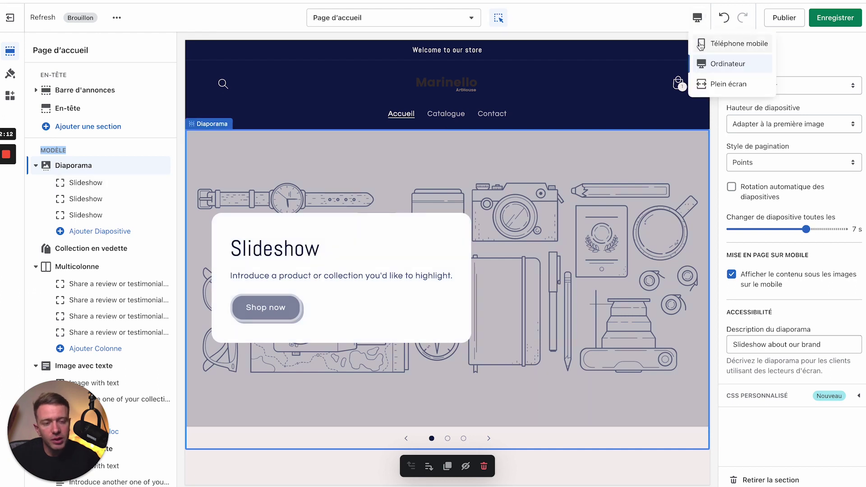
left_click(700, 43)
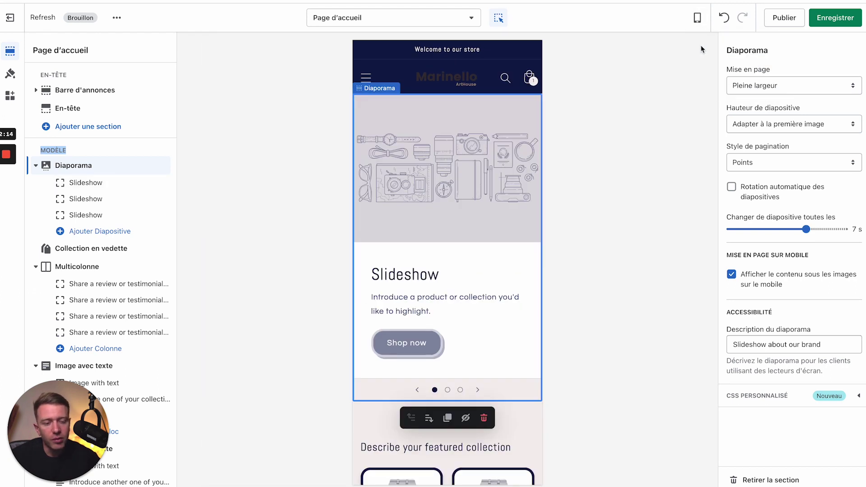
Try the Diaporama without mobile content under the images, re-enable that option, and return the preview to the desktop view
left_click(731, 275)
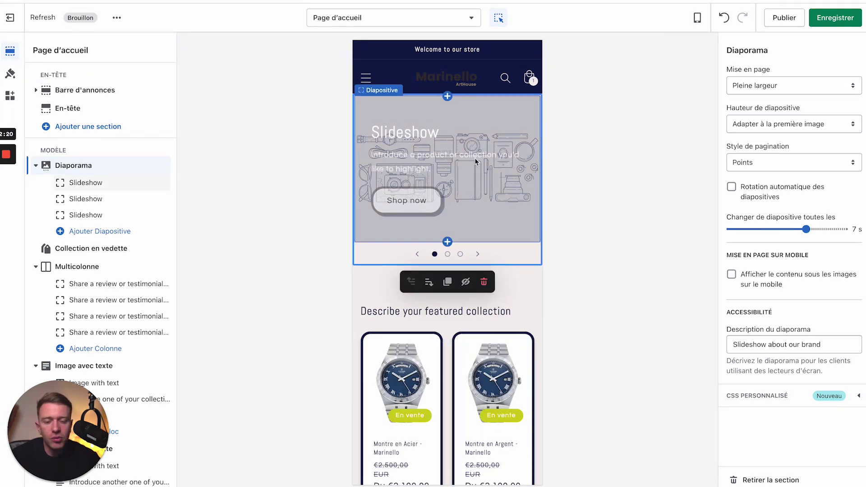
left_click(748, 281)
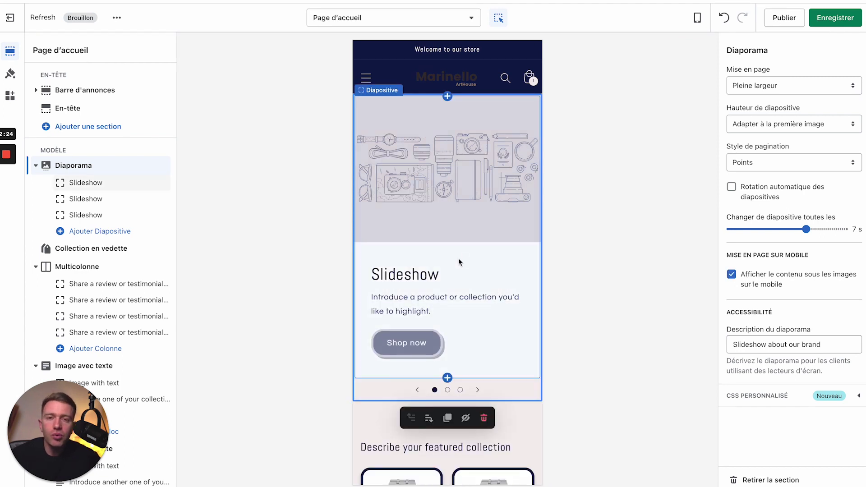
left_click(697, 20)
left_click(710, 61)
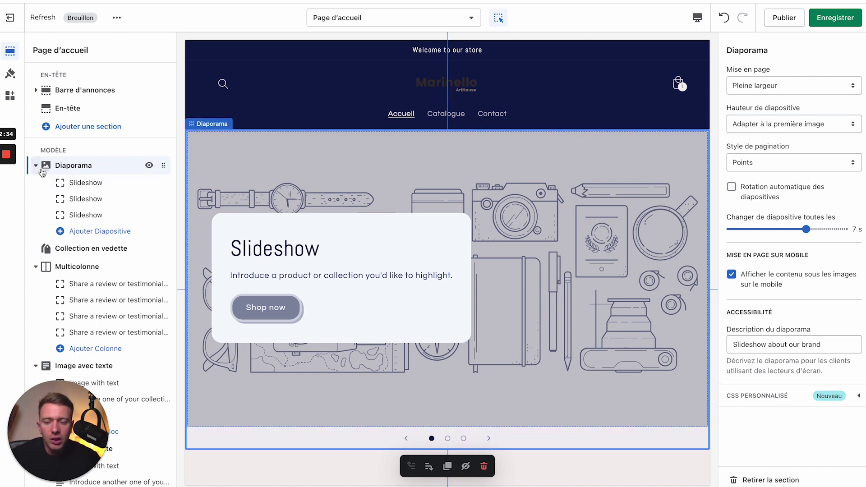
Try library images on the first Diaporama slide and assign it the comfortable-living-room-cat picture
left_click(93, 182)
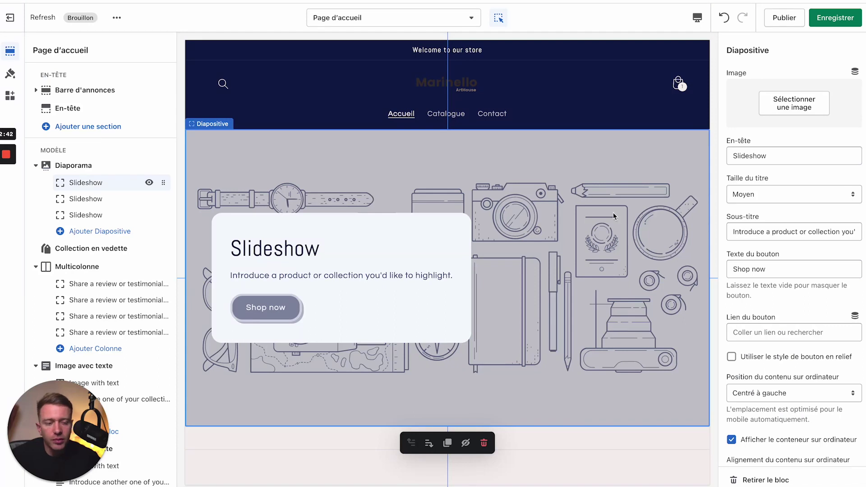
left_click(788, 104)
scroll(787, 111, "down", 3)
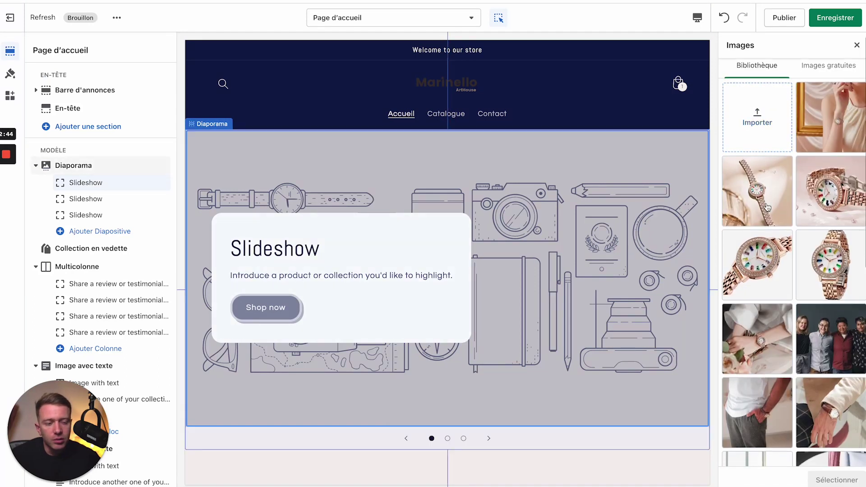
left_click(761, 230)
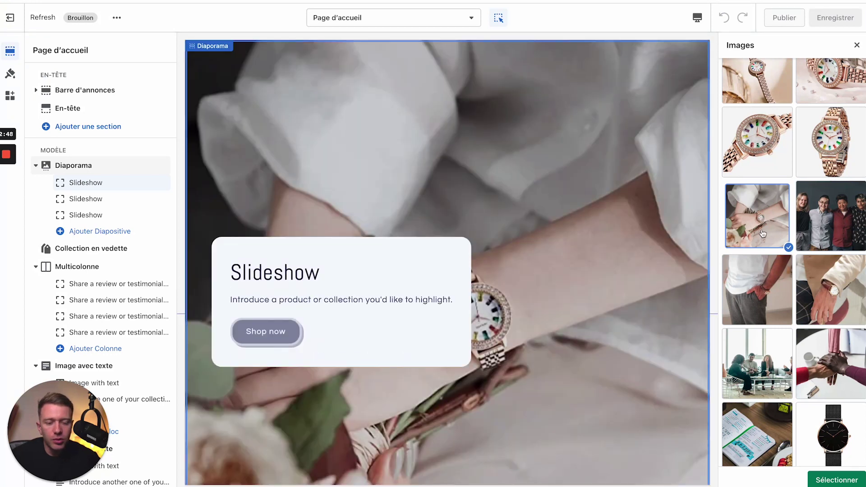
left_click(816, 293)
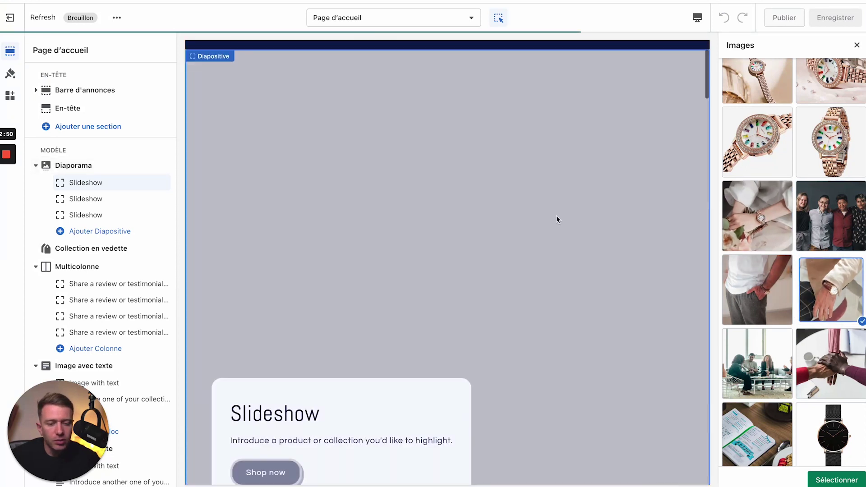
scroll(793, 262, "down", 5)
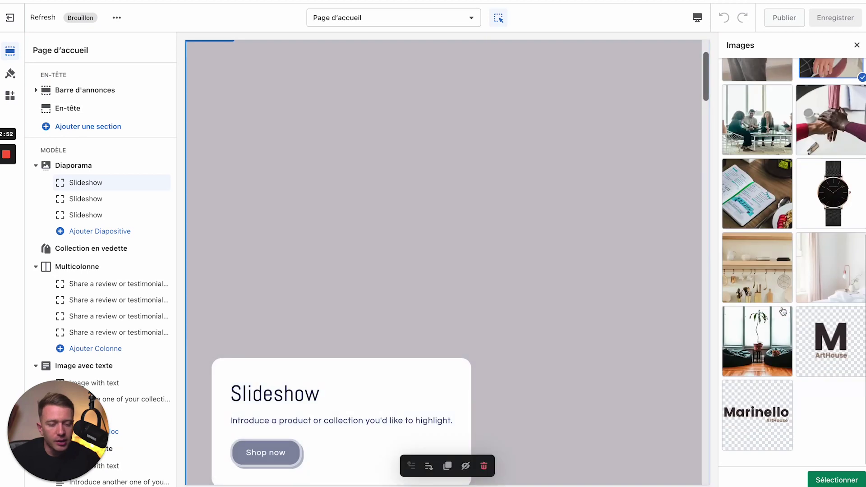
left_click(757, 340)
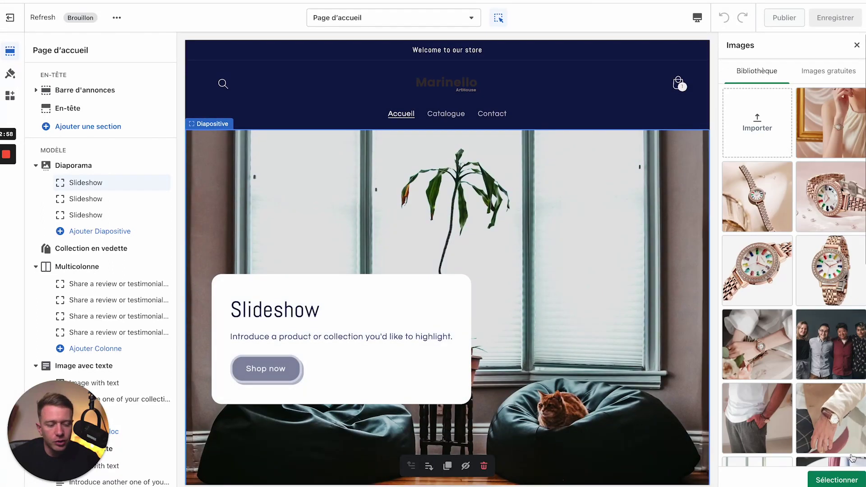
left_click(833, 480)
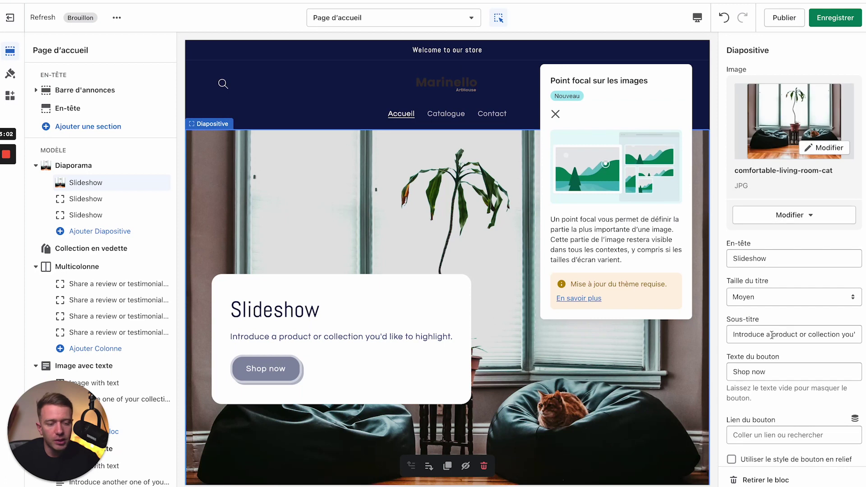
left_click(555, 115)
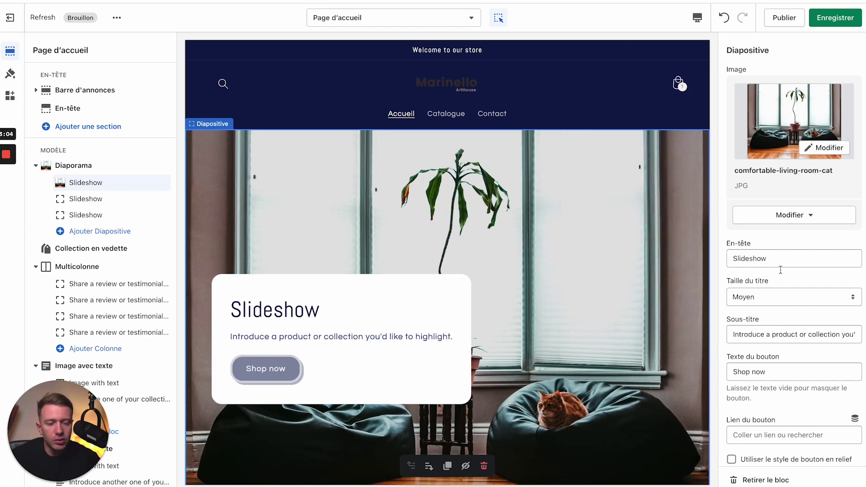
scroll(474, 261, "down", 2)
scroll(474, 261, "up", 2)
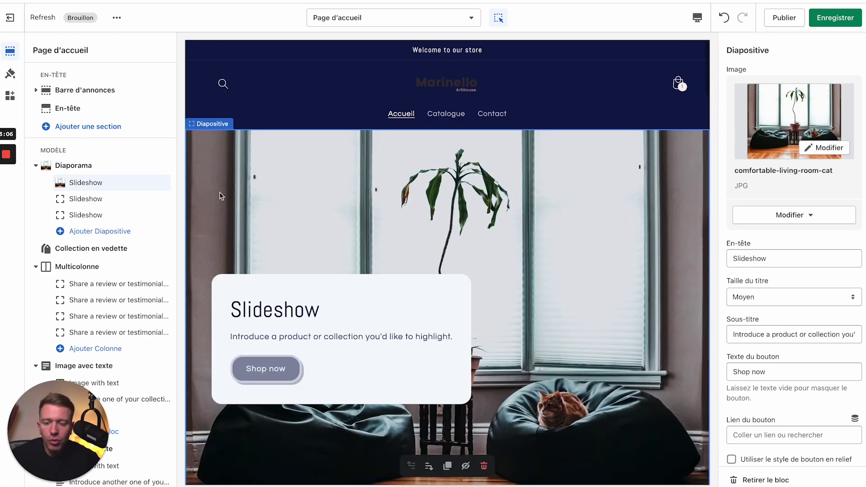
Set the Diaporama section's slide height to Petit
left_click(65, 167)
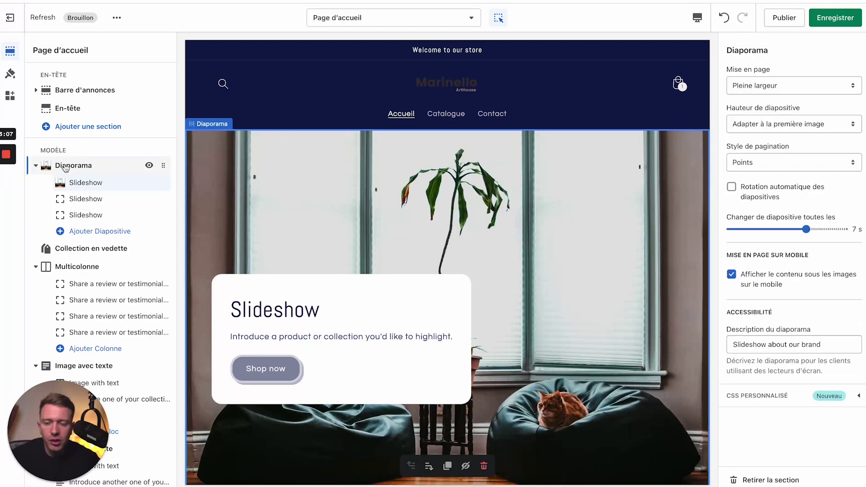
left_click(797, 88)
left_click(795, 89)
left_click(789, 125)
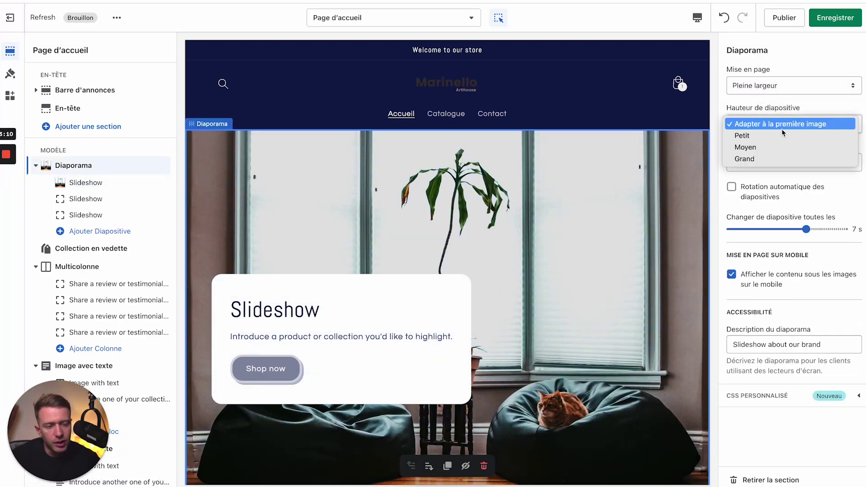
left_click(768, 139)
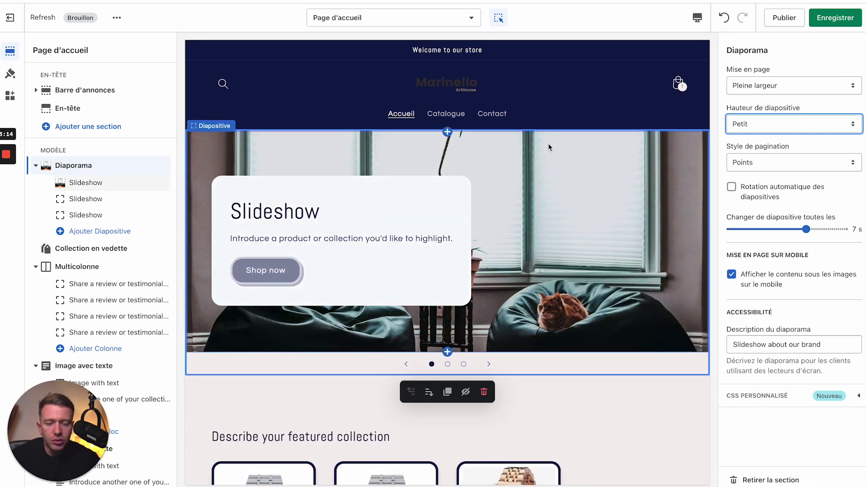
Assign the four-friends image from the library to the second Diaporama slide
left_click(94, 200)
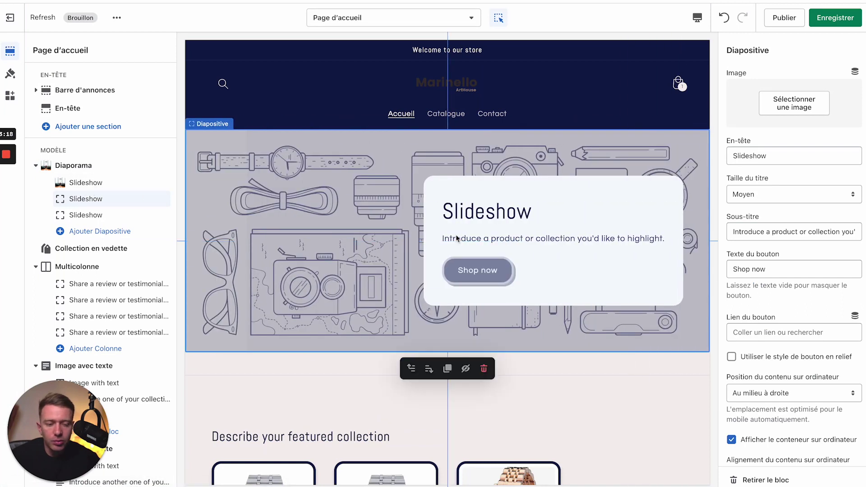
left_click(773, 106)
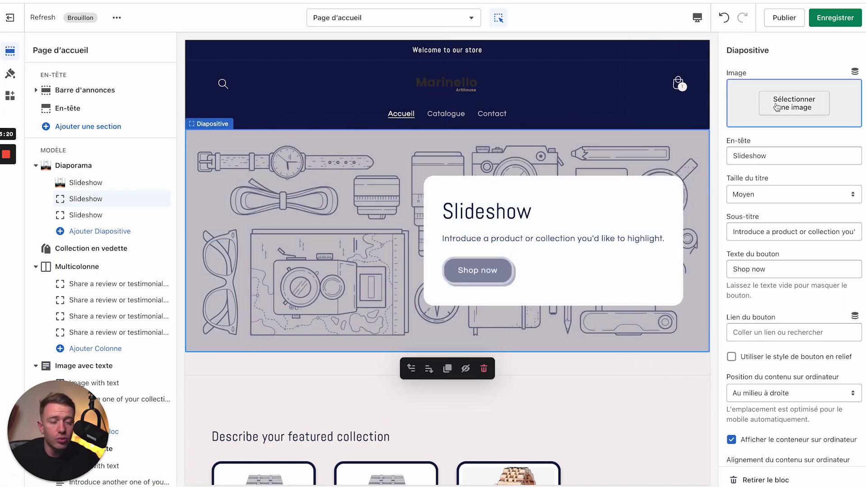
left_click(776, 107)
scroll(825, 200, "down", 5)
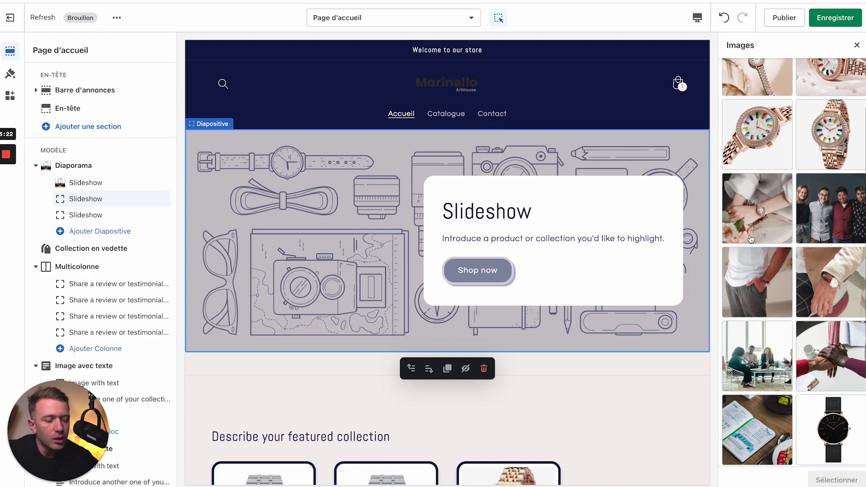
left_click(824, 200)
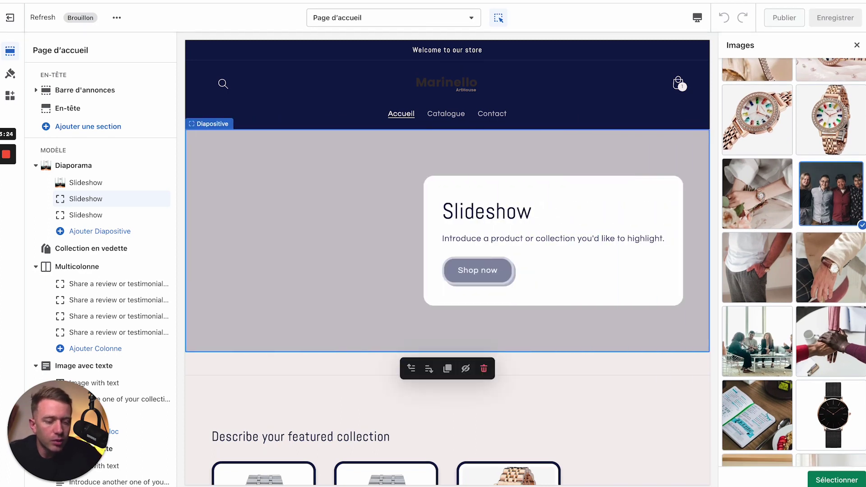
left_click(845, 483)
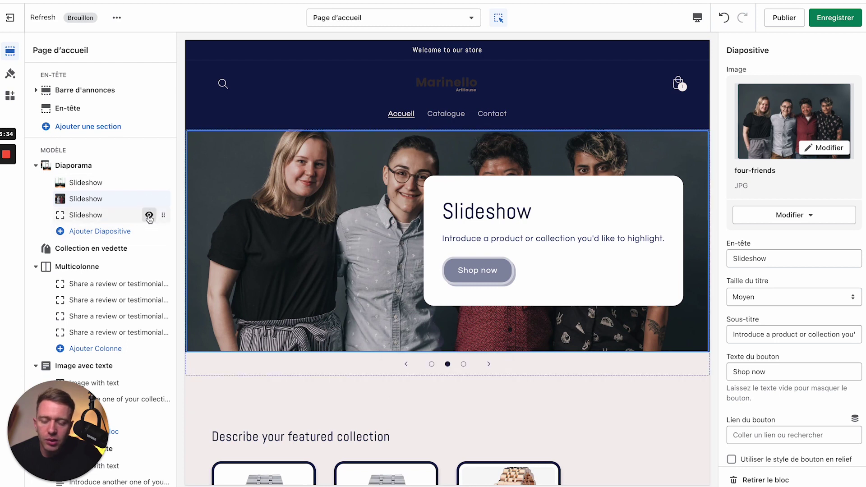
Hide the third slide of the Diaporama and show the section's own settings
left_click(148, 216)
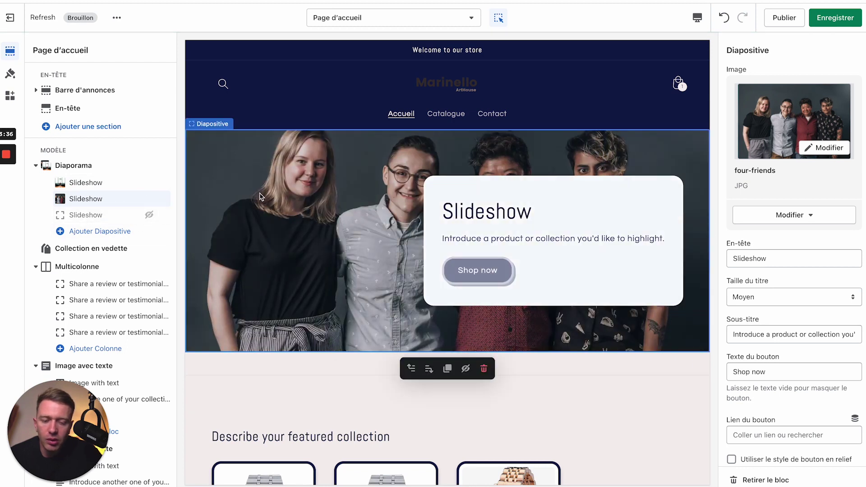
left_click(72, 166)
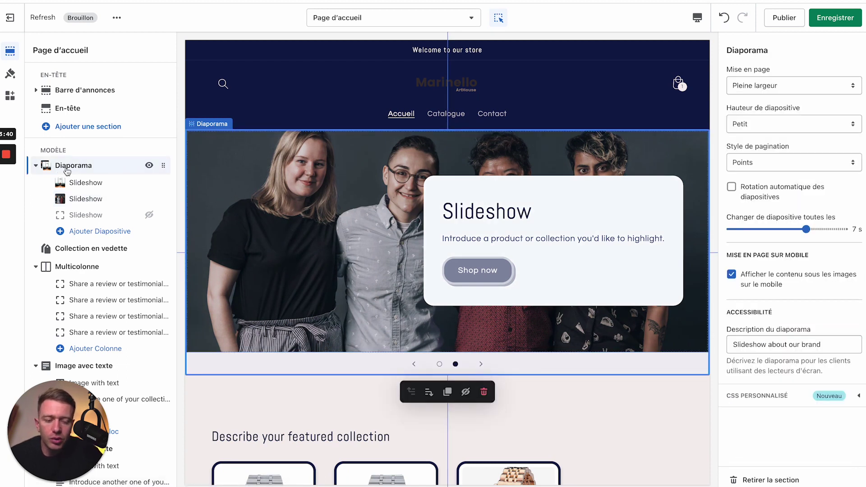
scroll(592, 301, "down", 1)
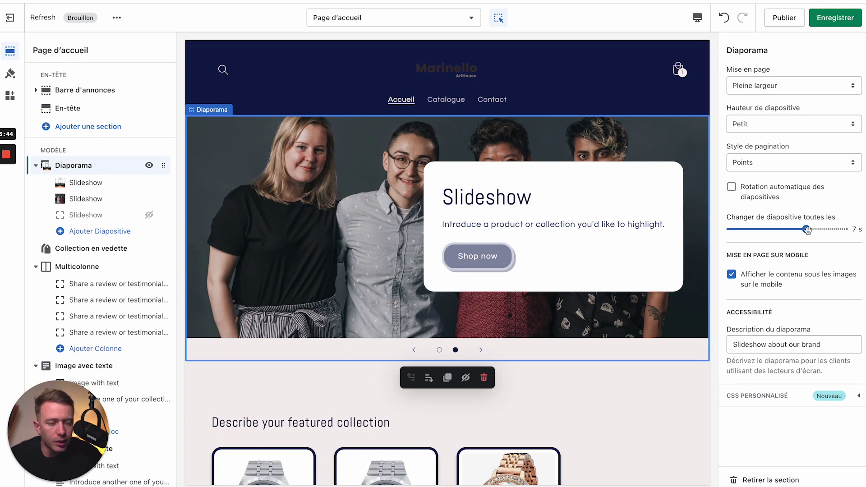
Replace the first slide's subtitle with the trainer's first name followed by "formateur agence"
left_click(88, 186)
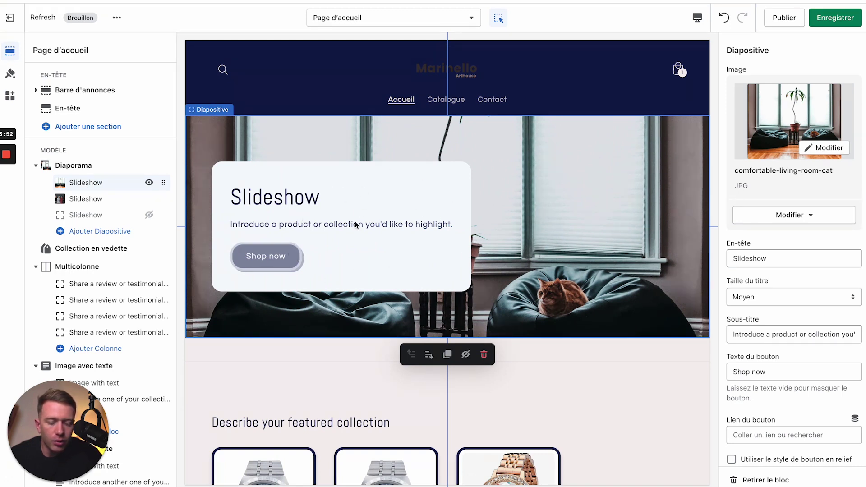
triple_click(752, 334)
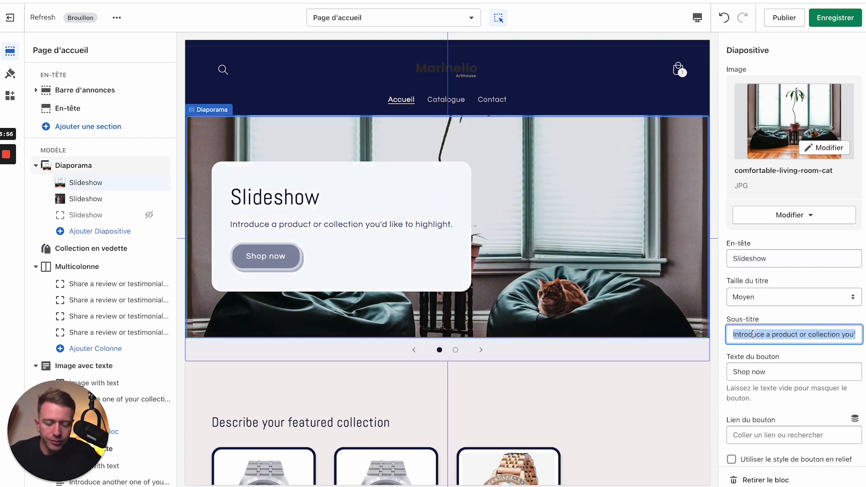
type("Bastien")
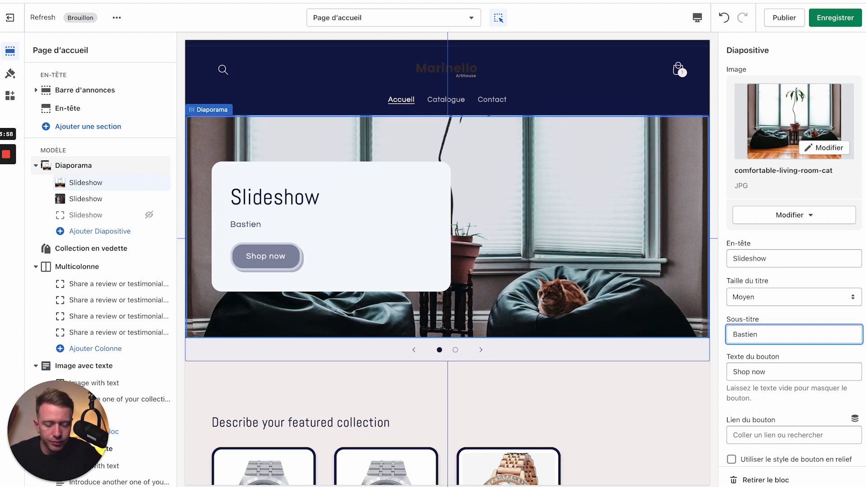
type(" formateu")
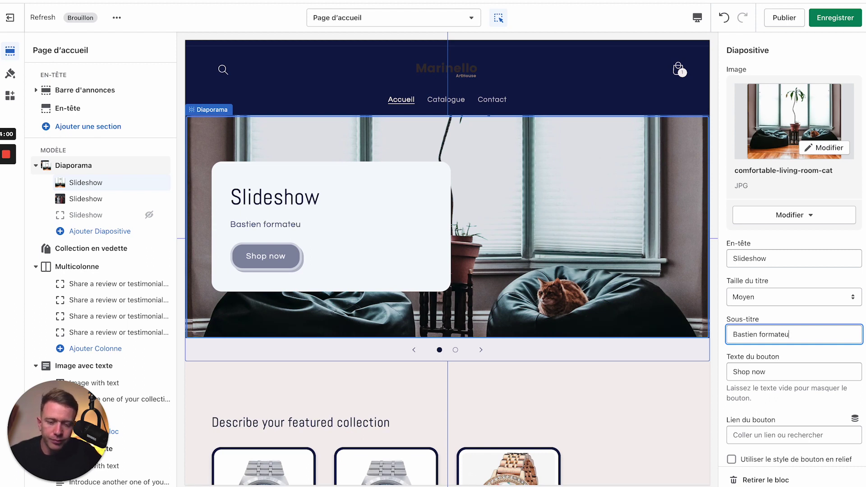
type("r agence")
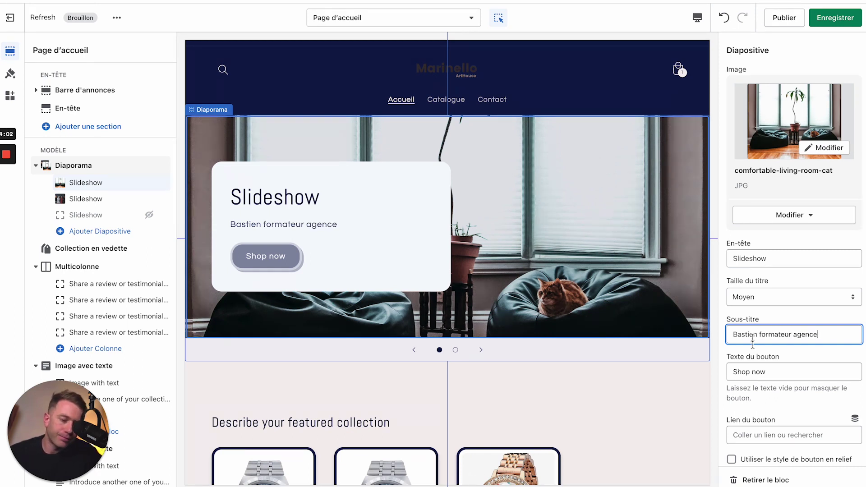
Change the first slide's button text to "Achetez maintenant"
left_click(766, 366)
key("ctrl+a")
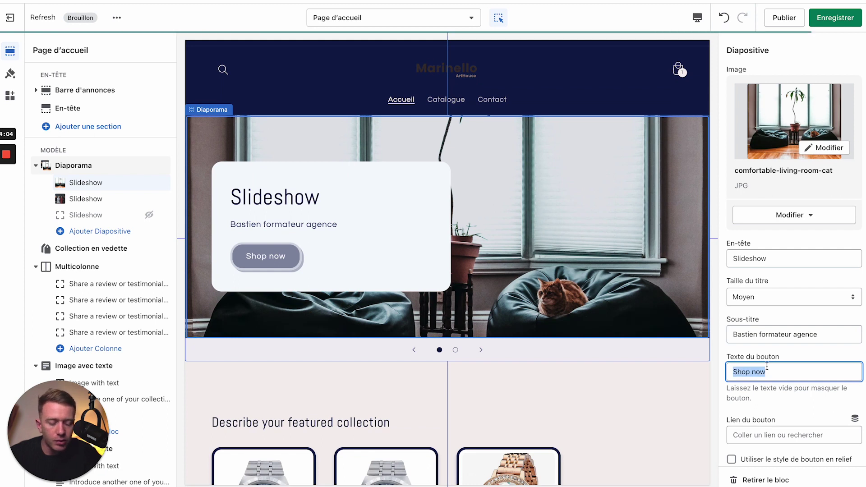
type("Achetez")
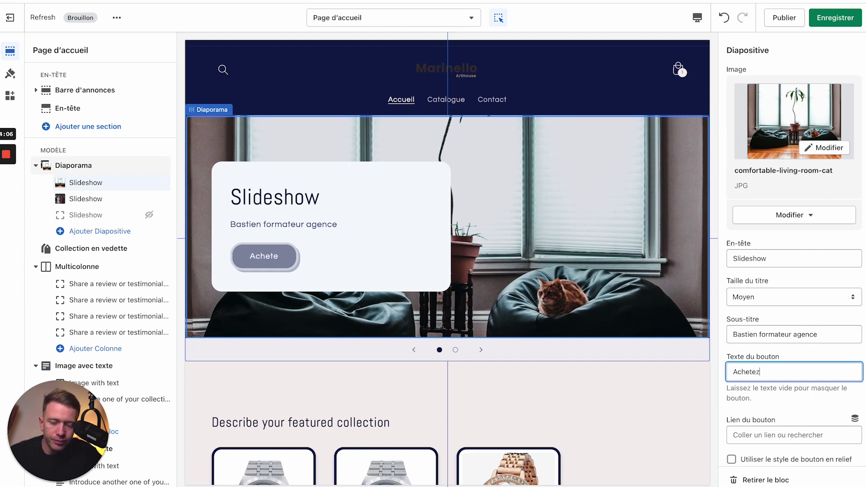
type(" maintenant")
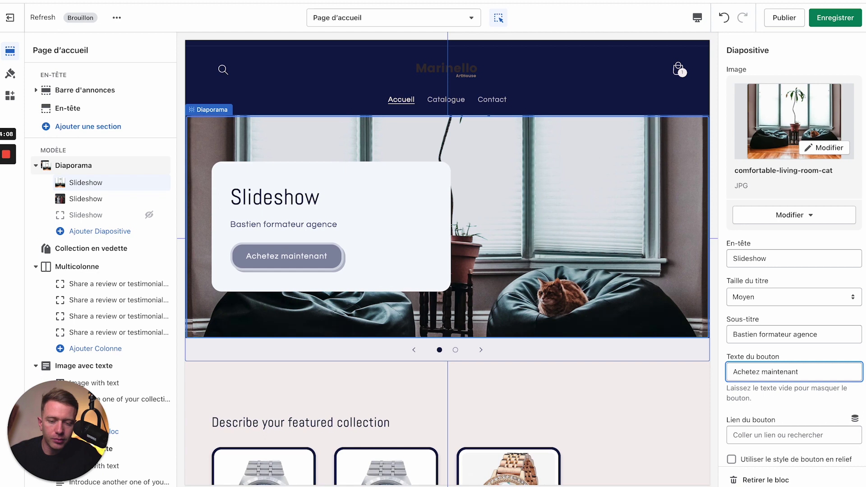
Try the slide without its desktop container, with content at Centré au milieu and En bas à droite, and restore the container and Centré à gauche
scroll(819, 357, "down", 4)
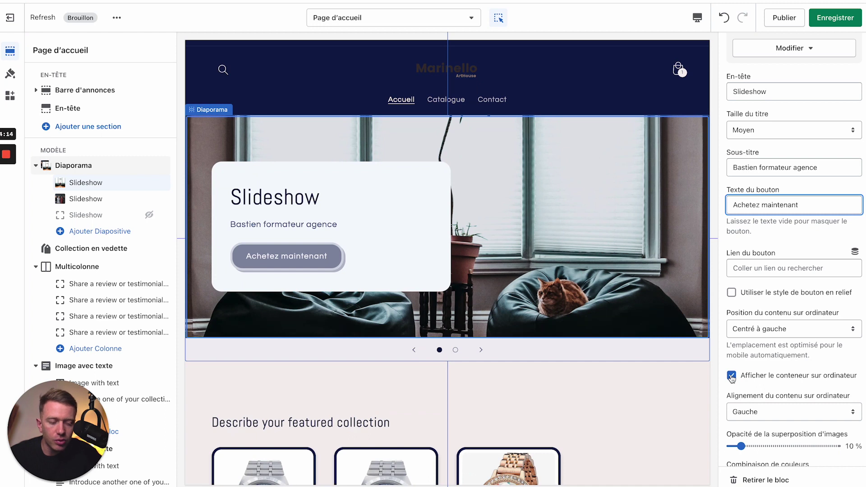
left_click(731, 375)
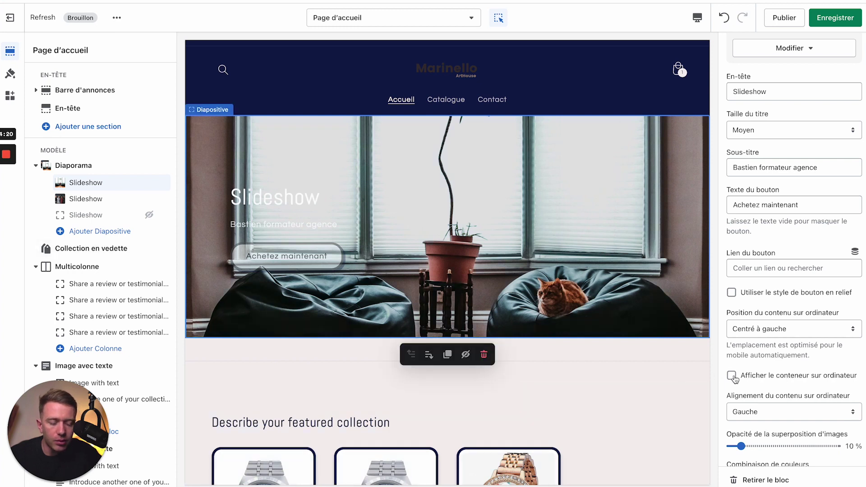
left_click(778, 334)
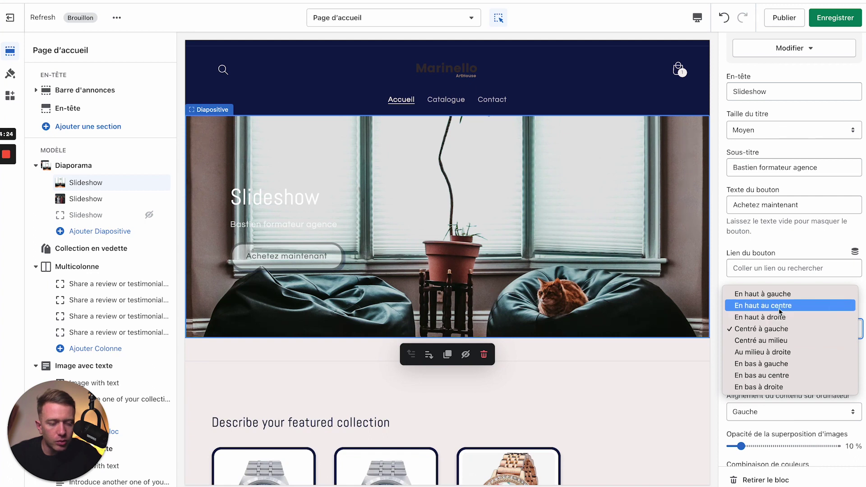
left_click(778, 342)
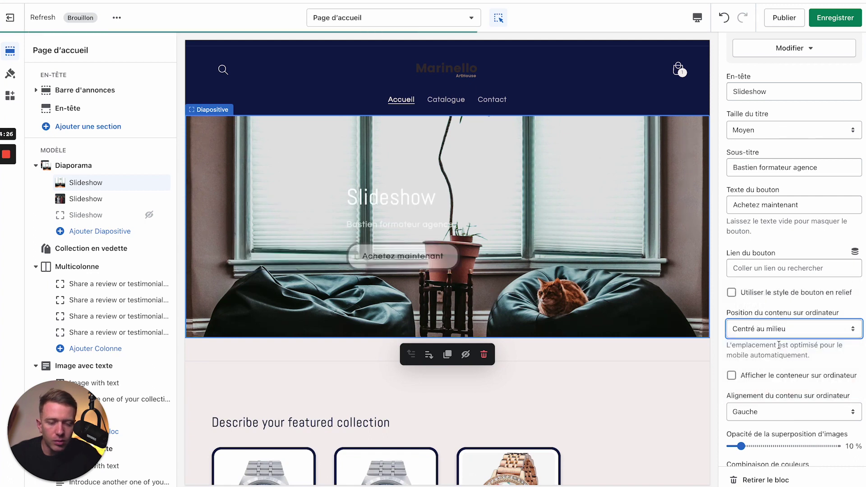
left_click(777, 332)
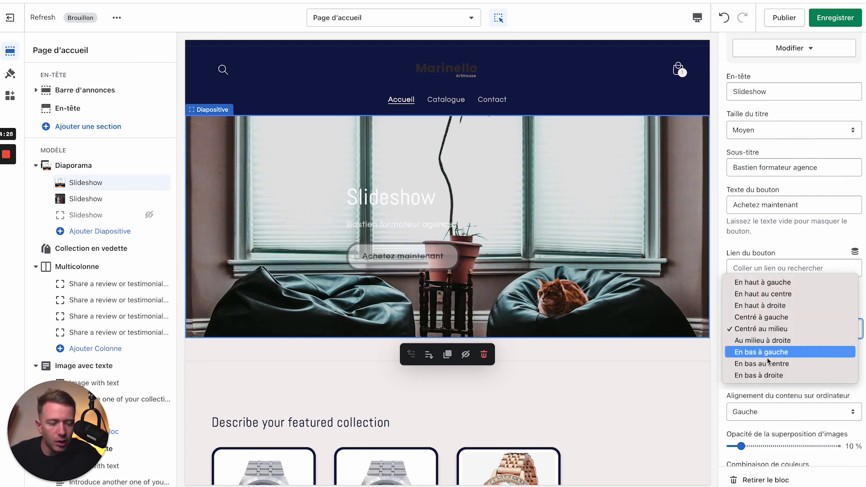
left_click(765, 375)
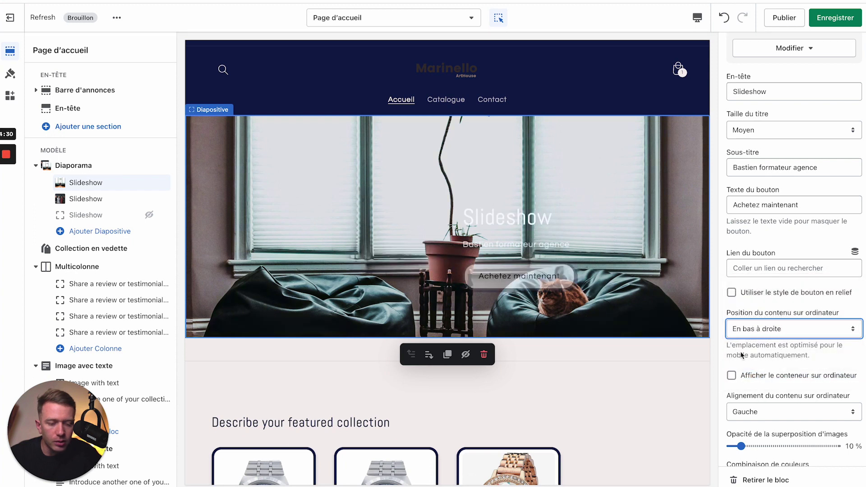
left_click(794, 328)
left_click(783, 275)
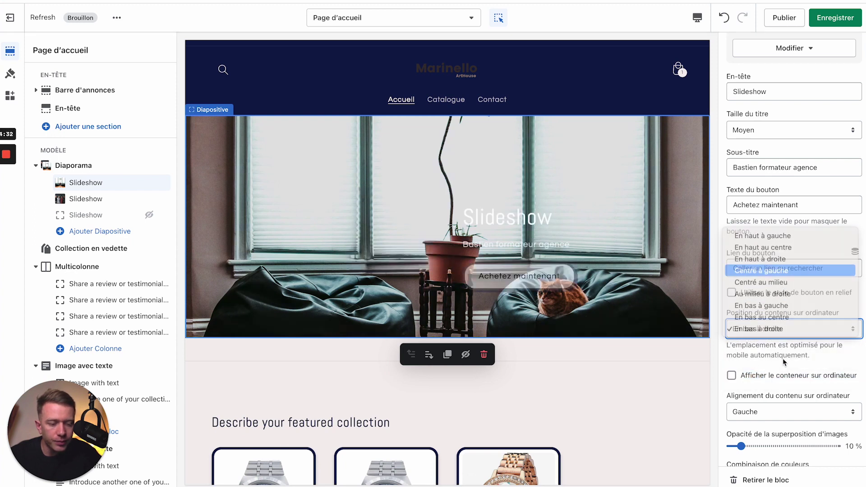
left_click(732, 376)
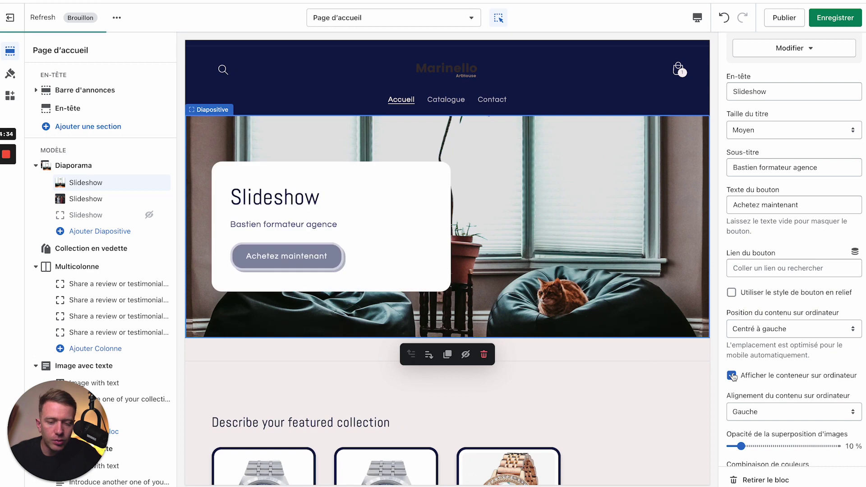
Hide the first slide's container on desktop and set its image overlay opacity to 20 %
scroll(732, 376, "down", 1)
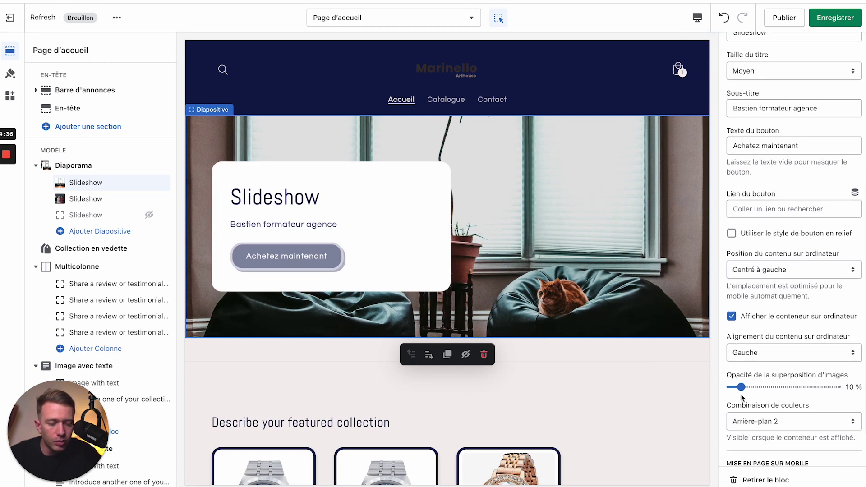
left_click_drag(741, 387, 796, 386)
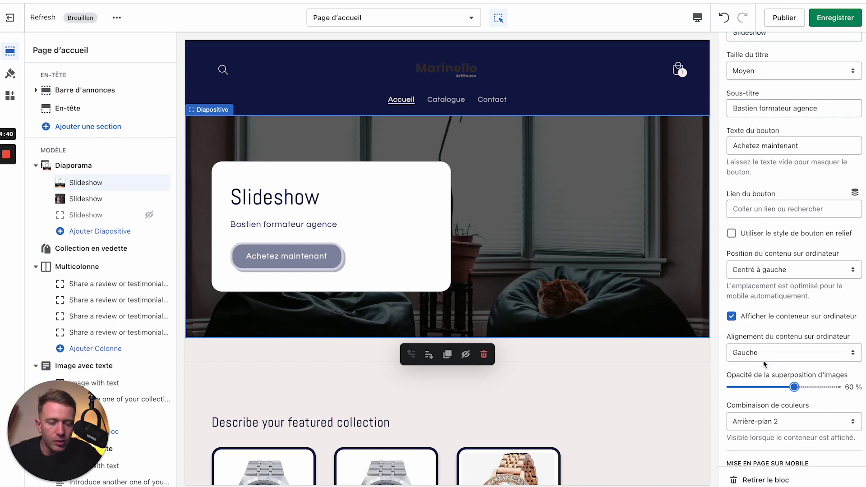
left_click(732, 318)
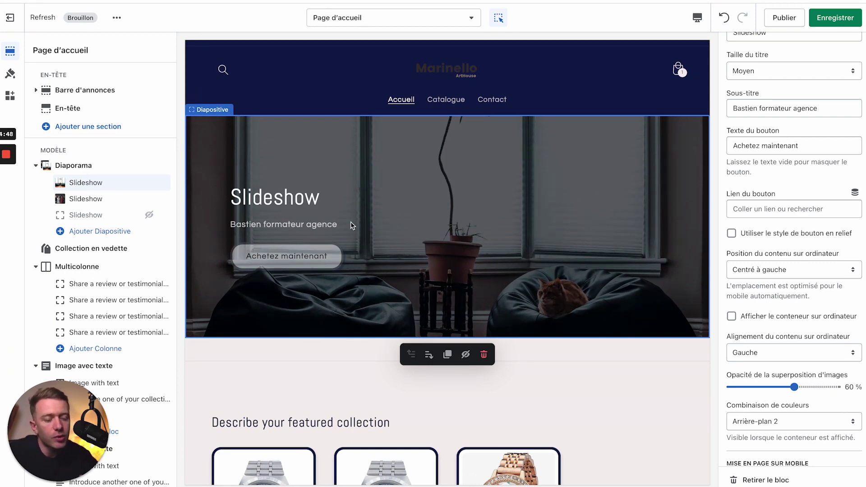
left_click(751, 387)
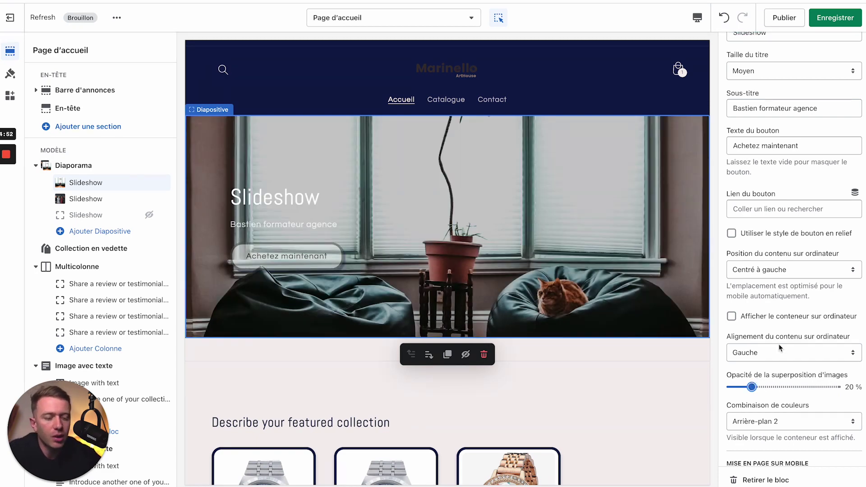
Link the first slide's button to the product "Montre en Acier - Marinello"
triple_click(281, 257)
left_click_drag(281, 258, 271, 237)
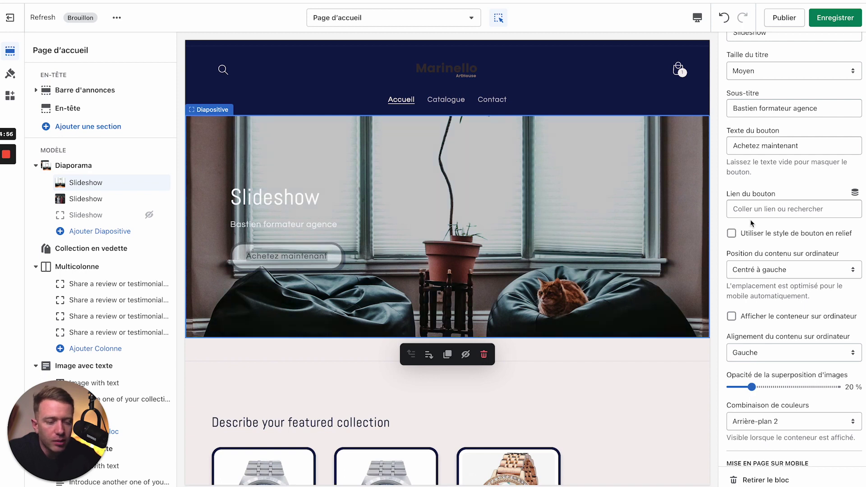
left_click(760, 210)
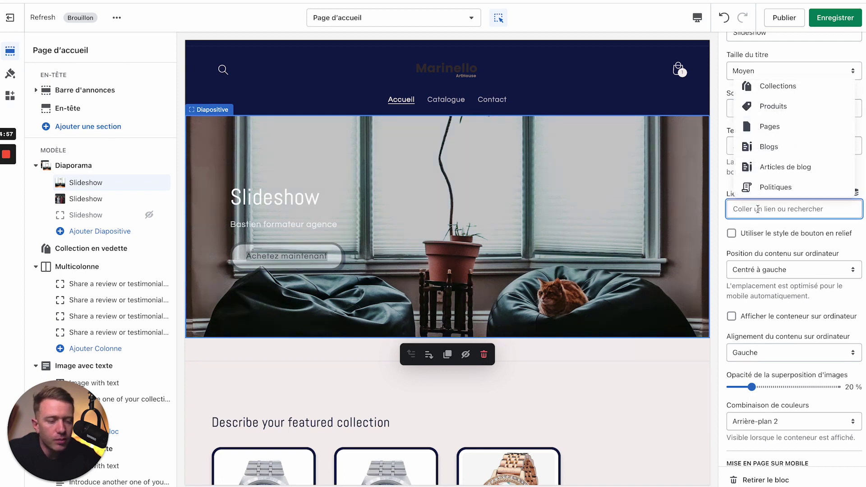
left_click(788, 107)
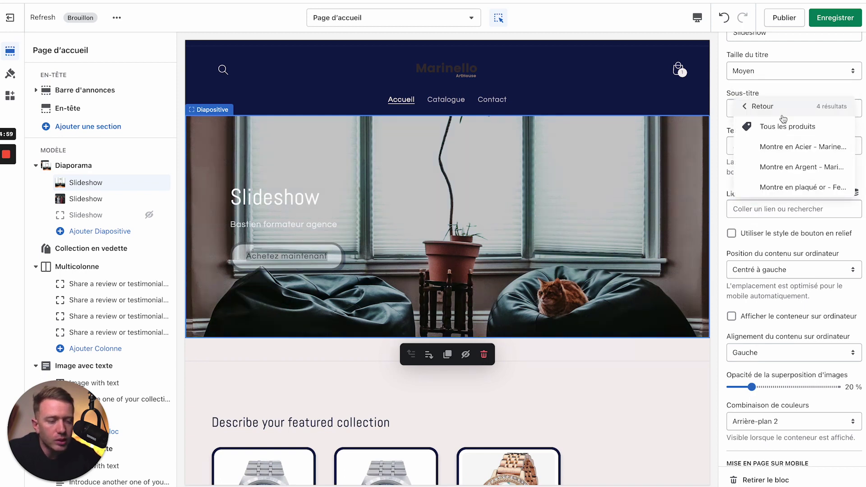
left_click(763, 148)
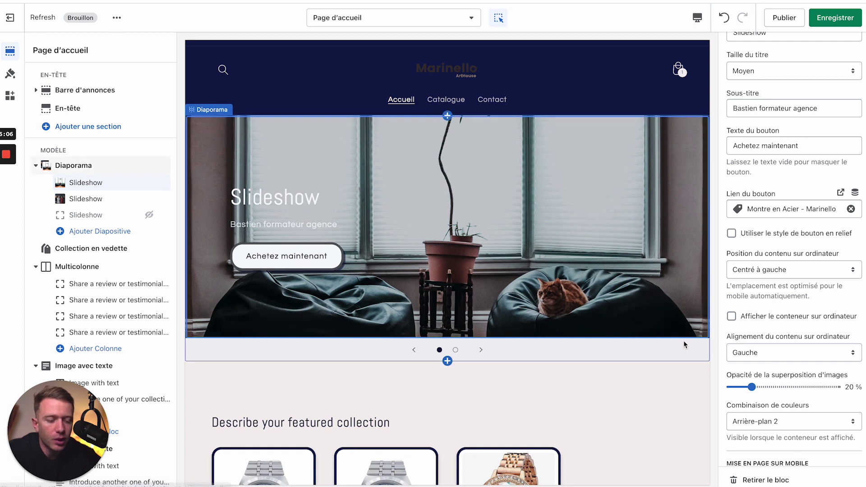
Preview the home page in the mobile phone layout
scroll(771, 354, "down", 1)
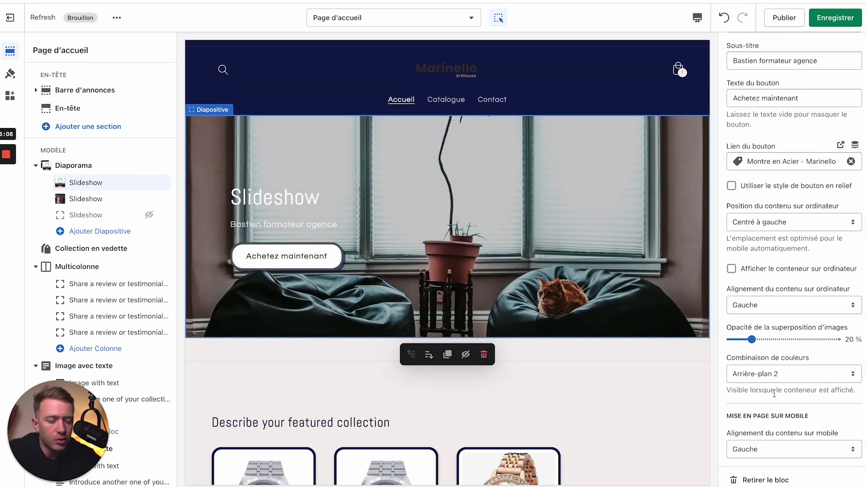
left_click(697, 17)
left_click(712, 44)
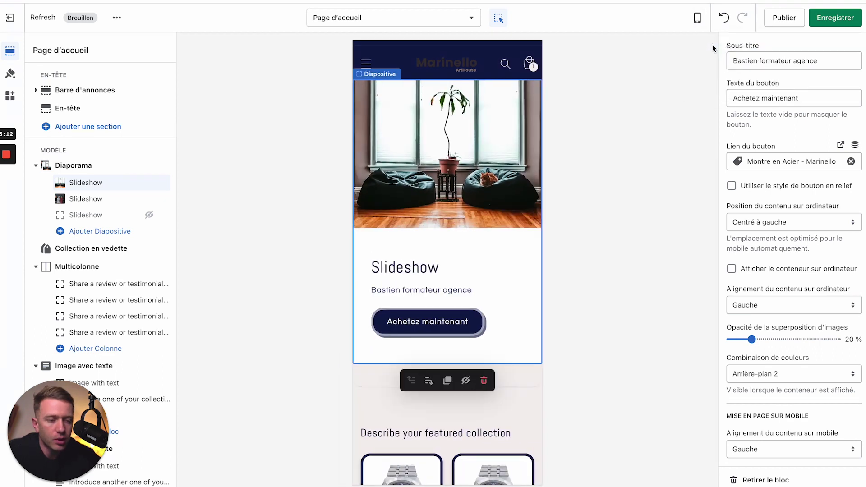
Try the Centre and Droite options for the slide's mobile content alignment, and set it back to Gauche
left_click(766, 448)
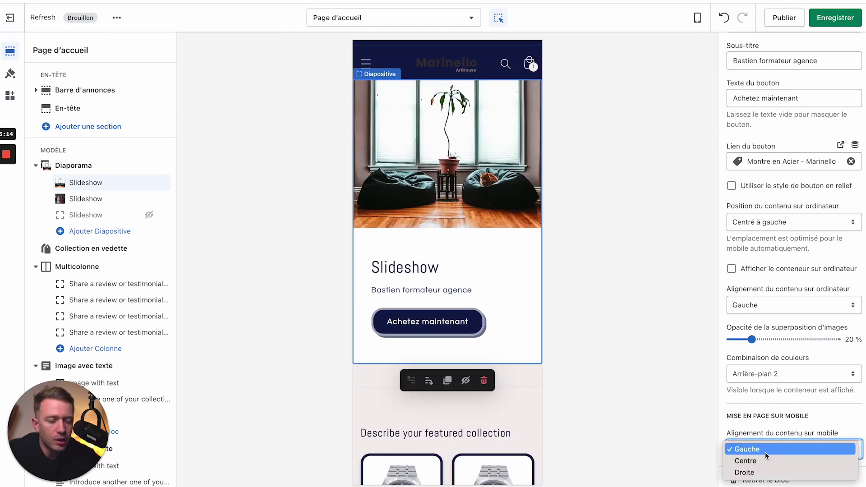
left_click(763, 460)
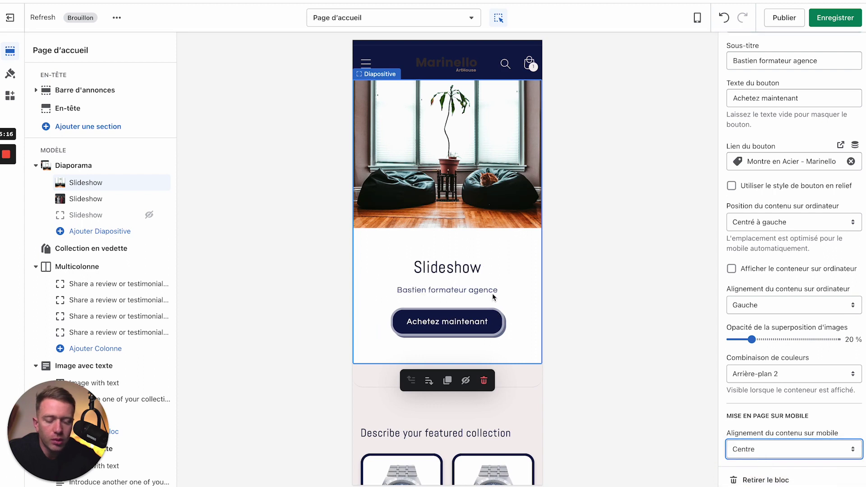
left_click(801, 449)
left_click(803, 462)
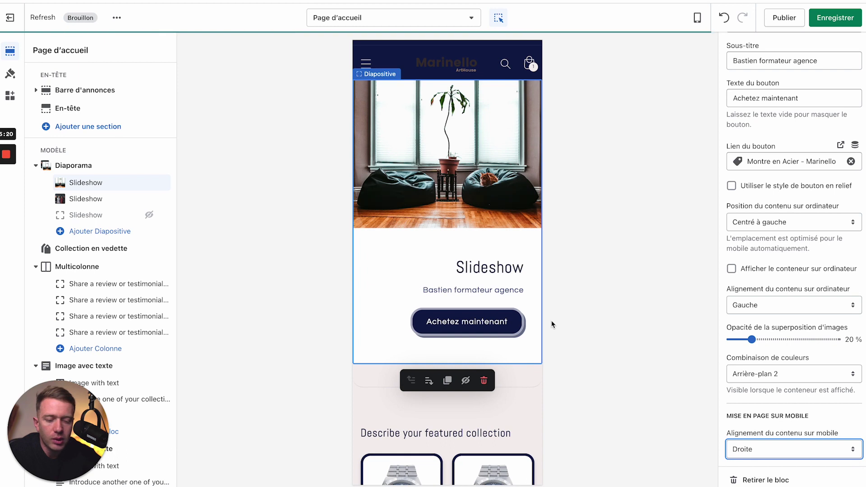
left_click(764, 459)
left_click(762, 437)
left_click(762, 448)
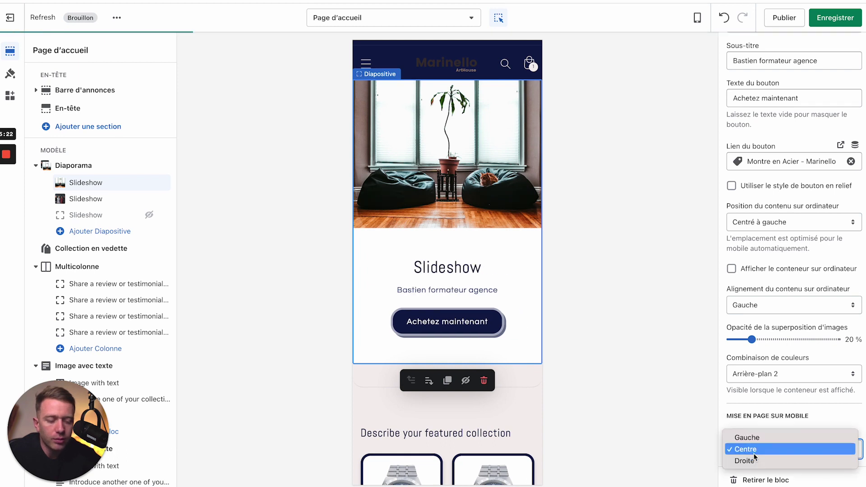
left_click(752, 437)
Save the theme changes and return the preview to the desktop layout
left_click(828, 23)
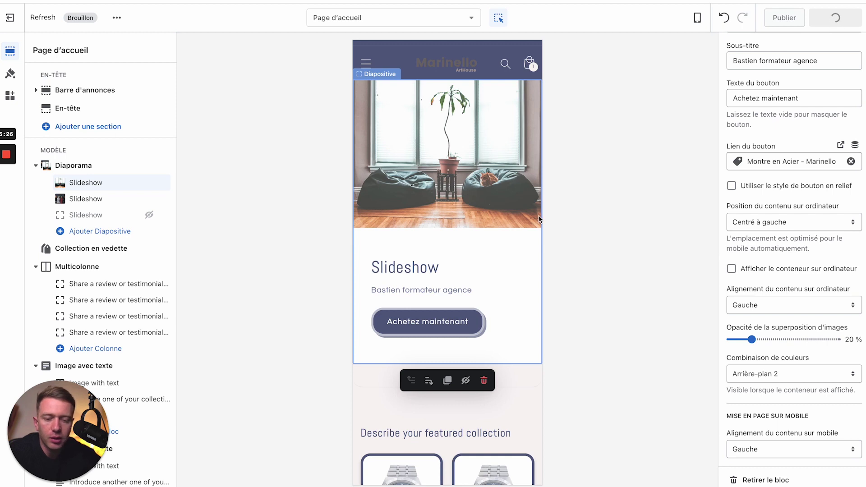
left_click(696, 18)
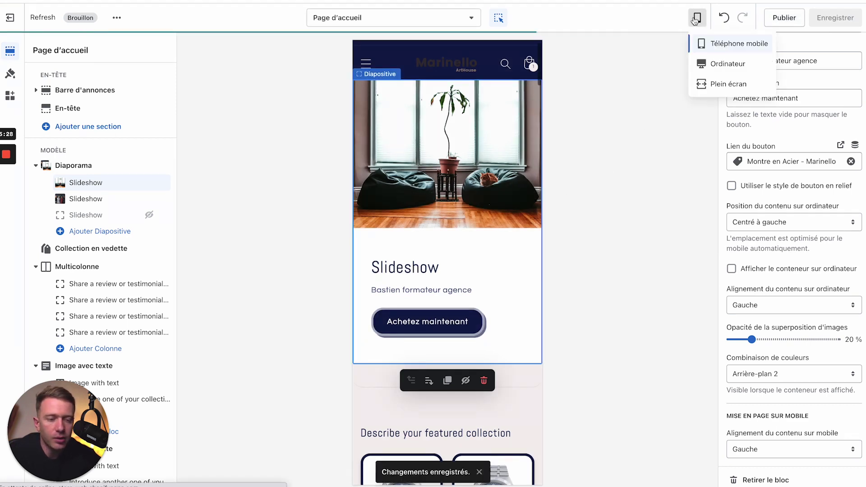
left_click(703, 63)
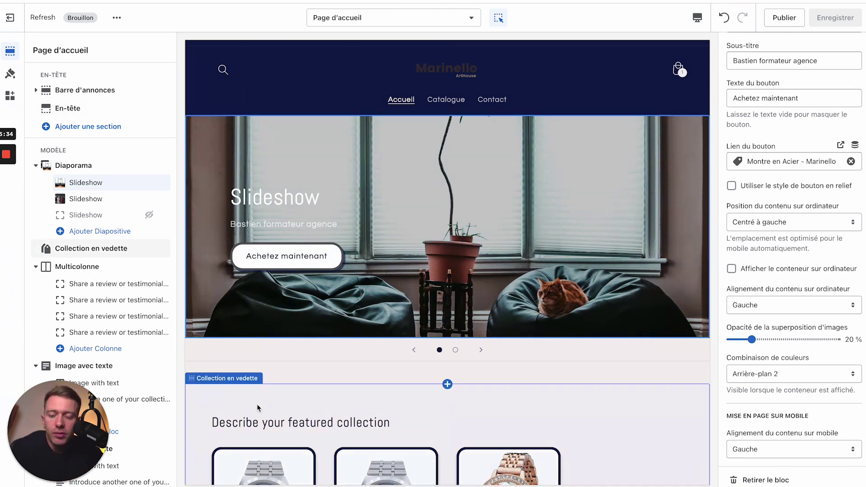
Title the featured collection section "Les meilleurs ventes" and set its title size to Moyen
left_click(79, 249)
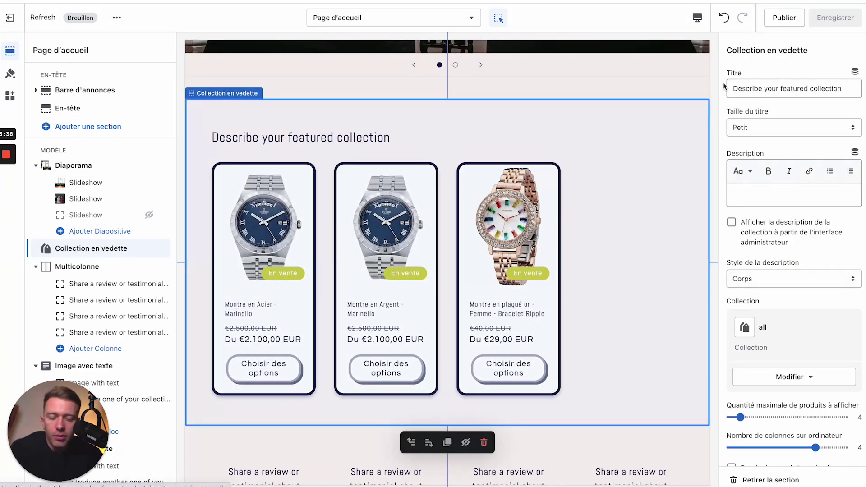
triple_click(759, 90)
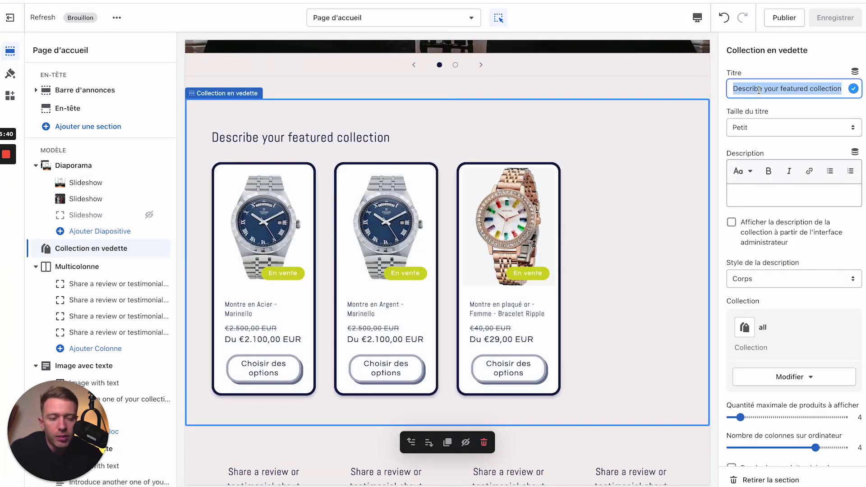
type("Section montre")
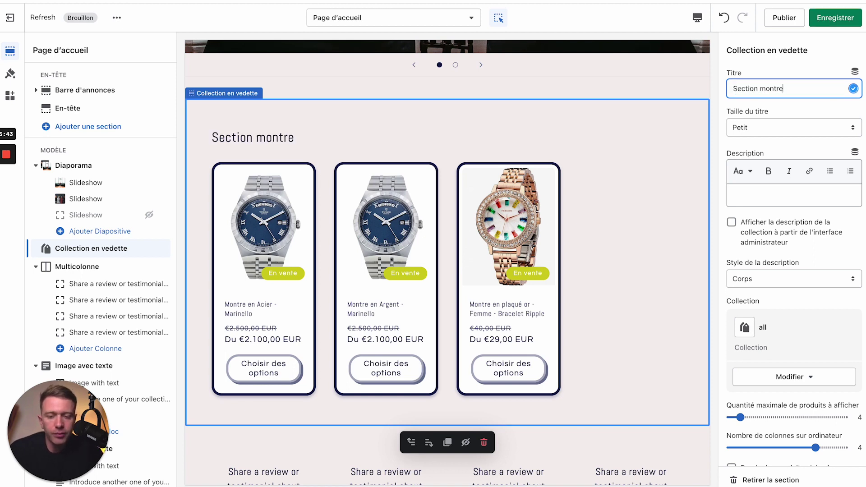
key("ctrl+a")
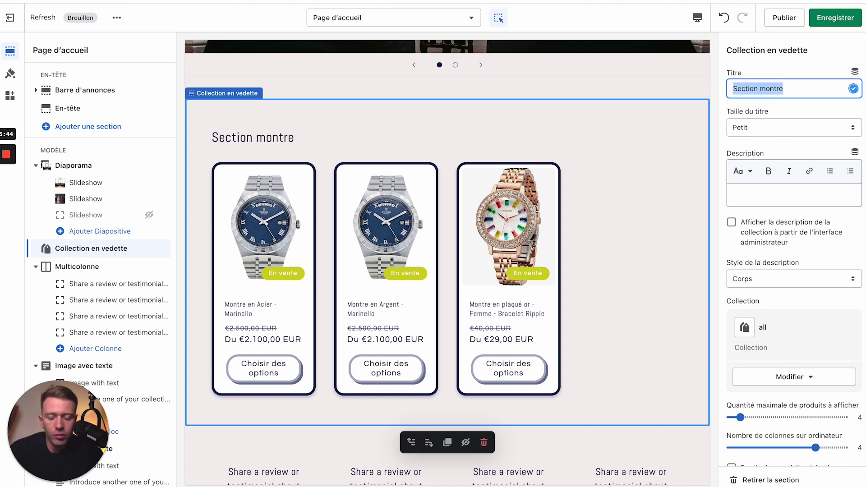
type("Les meil")
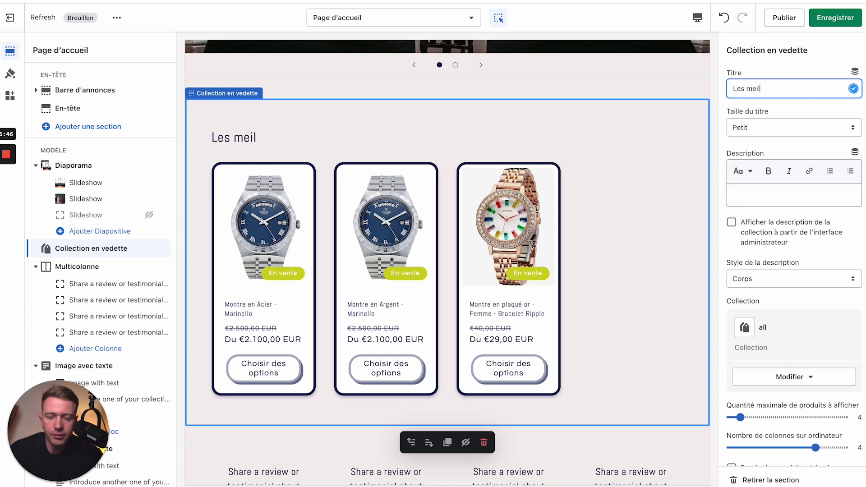
type("leurs ventes")
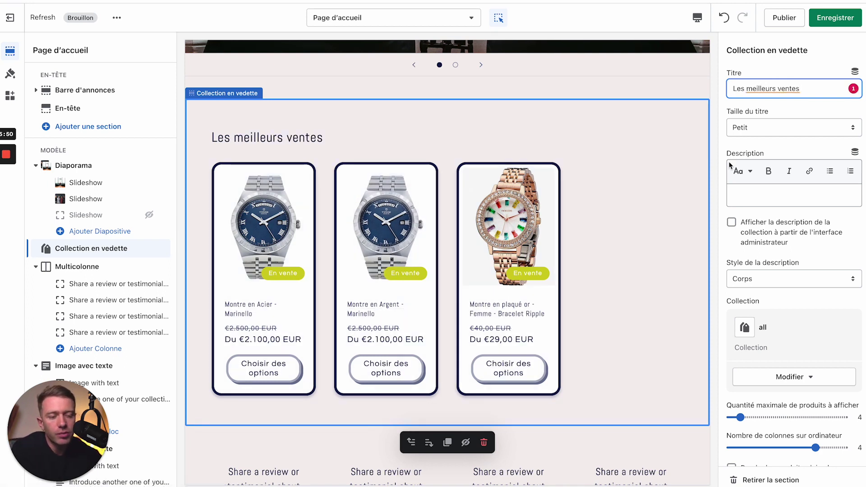
left_click(746, 129)
left_click(746, 139)
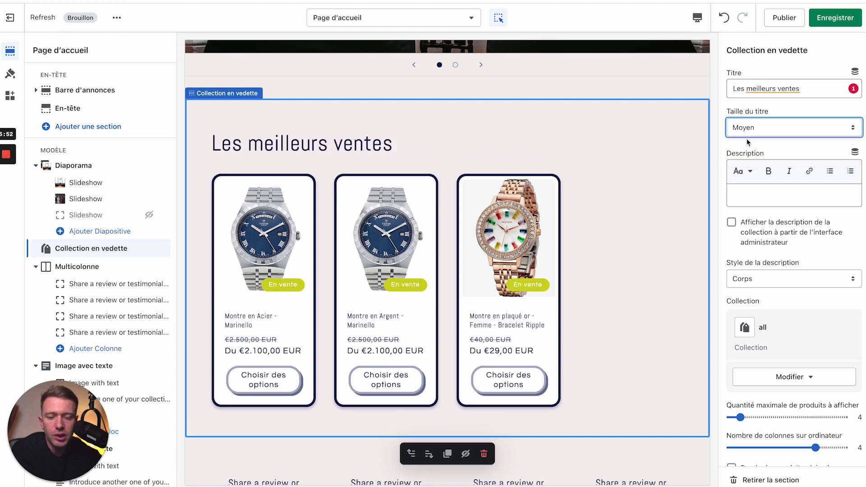
Add the description "Ceci est la collection meilleur vente" to the featured collection section
left_click(766, 193)
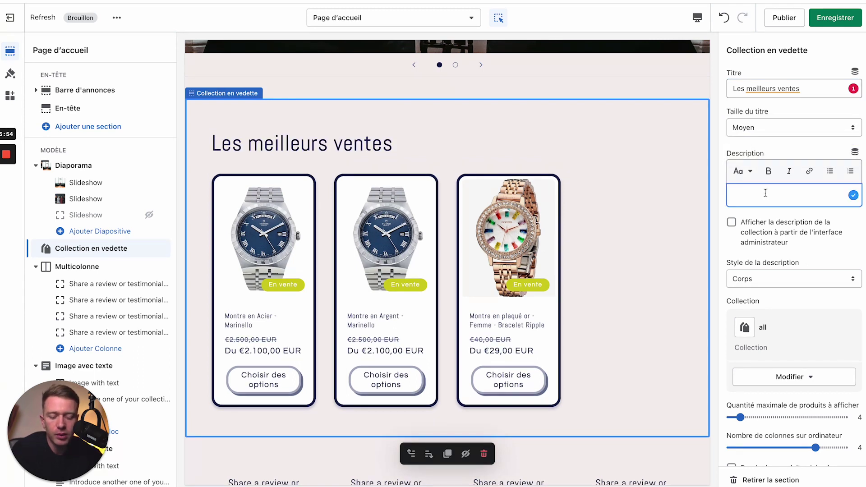
type("Ceci")
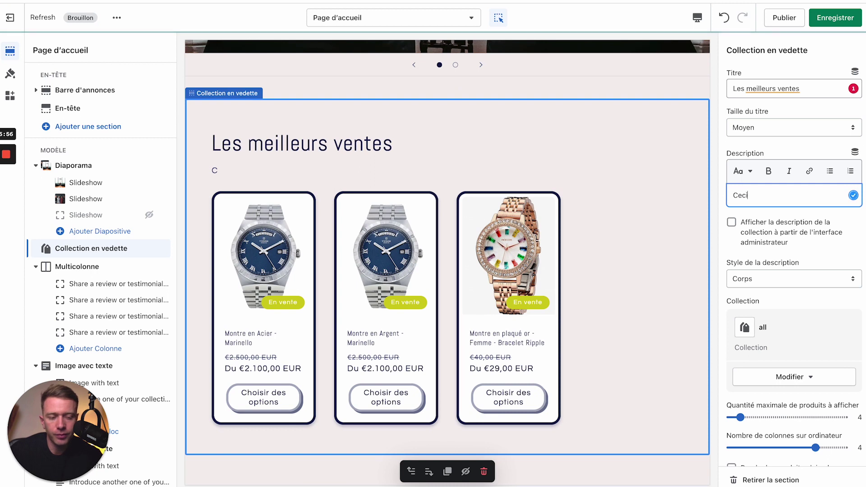
type(" est la collection meilleur vente")
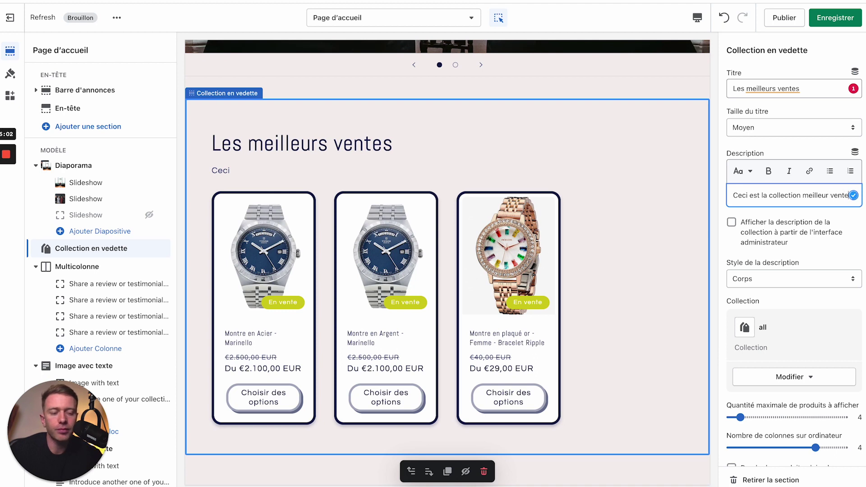
Try the Sous-titre and Majuscule description styles for the featured collection, and set the style back to Corps
scroll(810, 277, "down", 1)
left_click(767, 223)
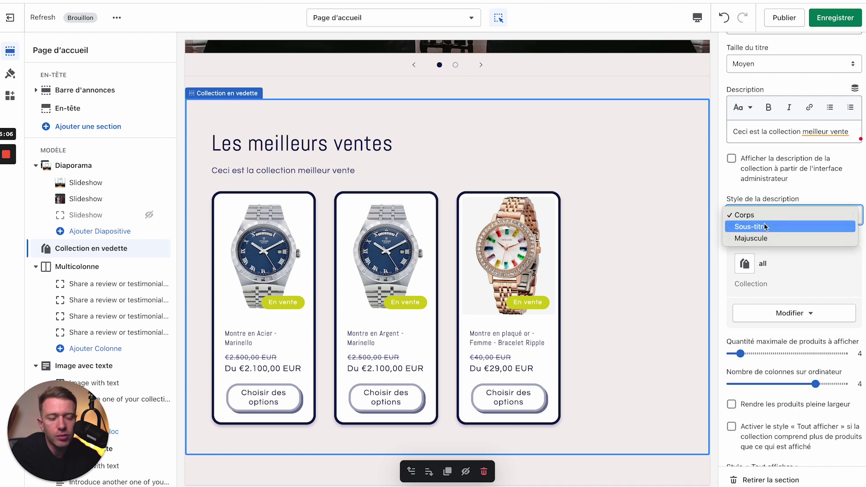
left_click(765, 226)
left_click(763, 216)
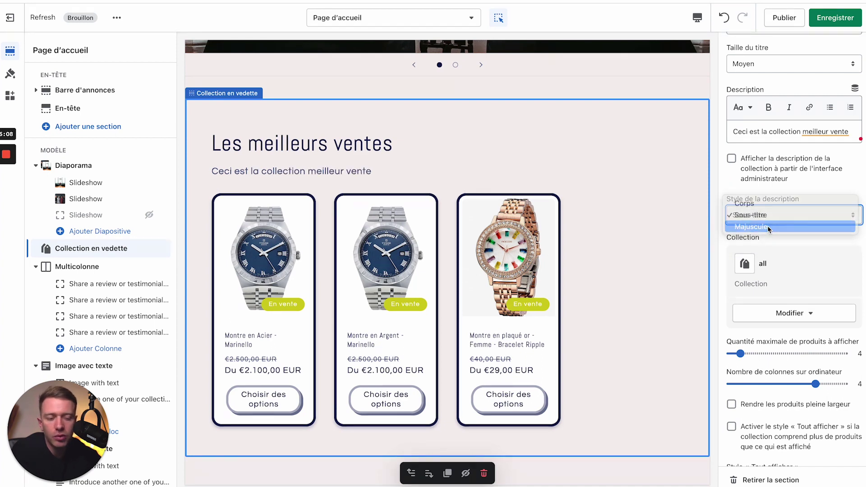
left_click(767, 226)
left_click(767, 214)
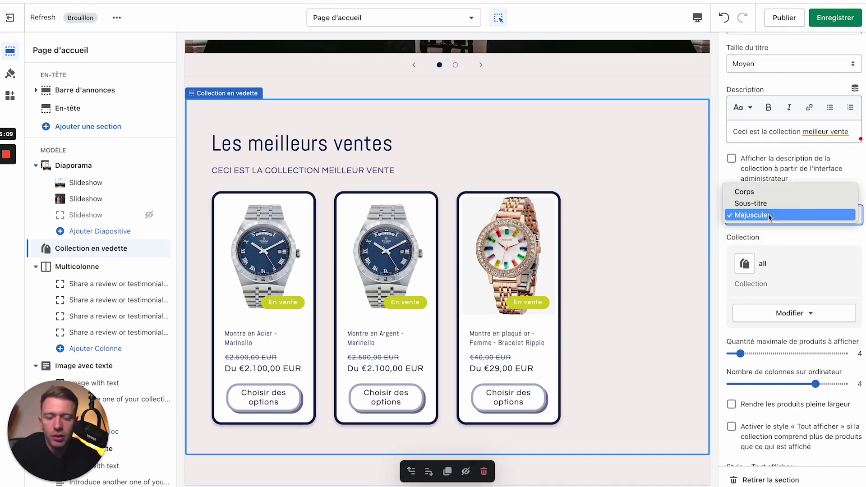
left_click(770, 191)
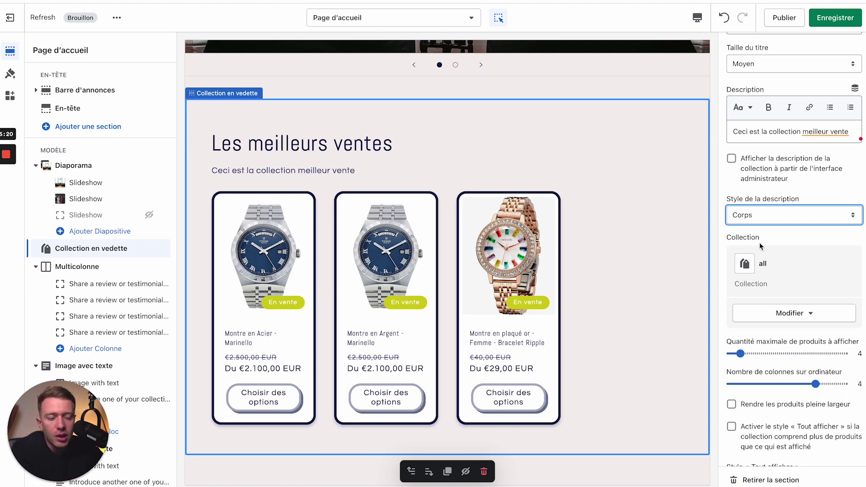
Try the Montre Tudor and Montre collections in the featured collection section, and cancel the collection change
left_click(758, 310)
left_click(752, 339)
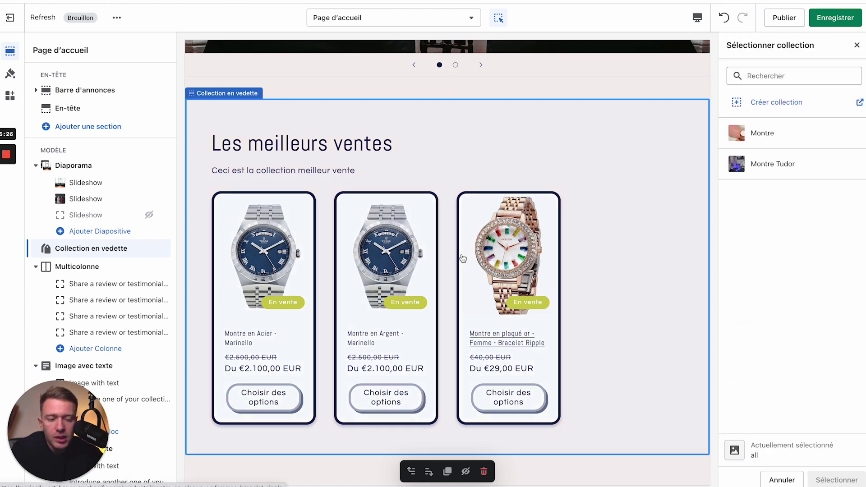
left_click(765, 163)
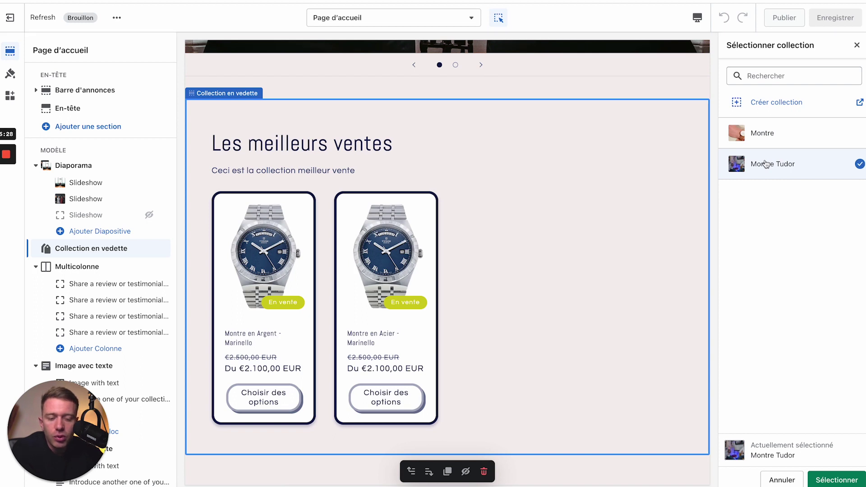
left_click(773, 142)
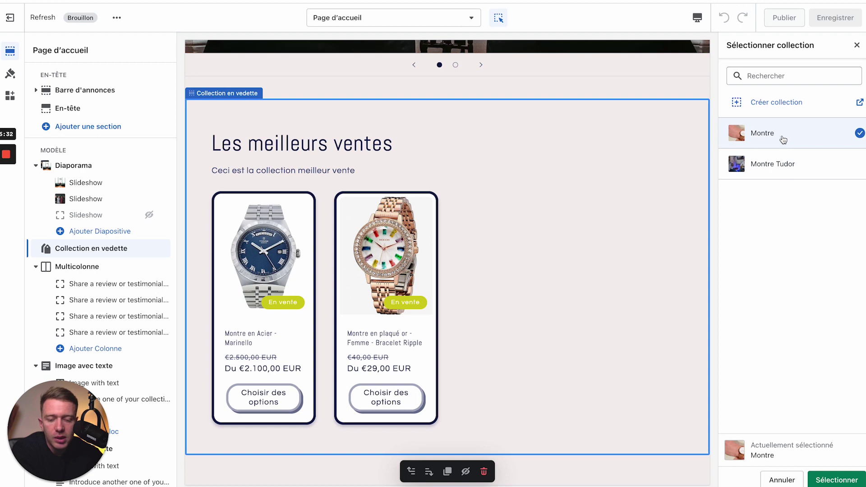
left_click(788, 172)
left_click(779, 479)
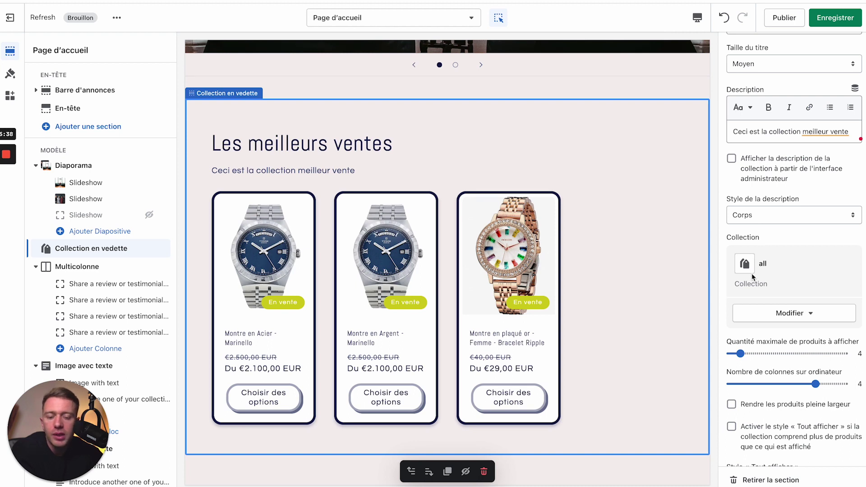
Set both the maximum number of products to display and the number of desktop columns to 3
scroll(751, 276, "down", 3)
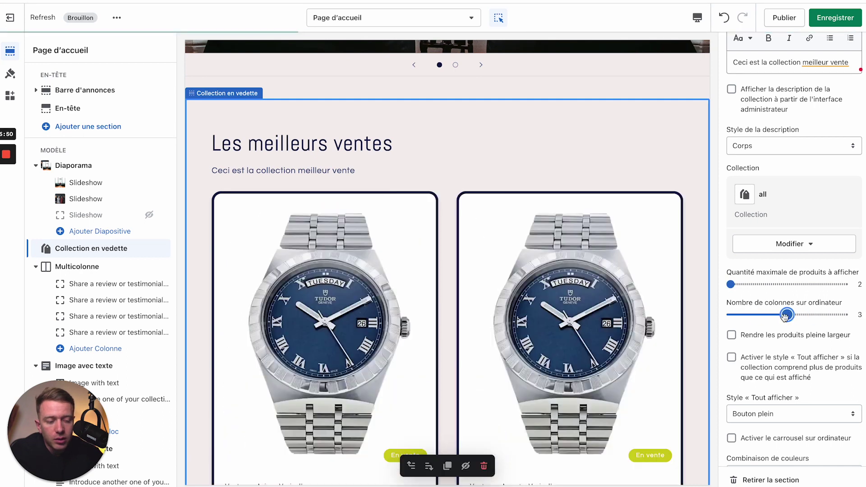
left_click_drag(730, 284, 735, 284)
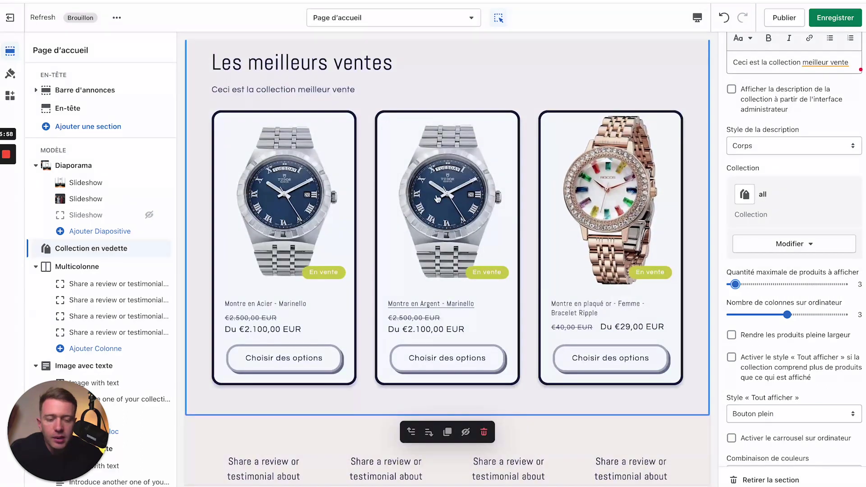
Preview the home page in the full-screen layout and return to the desktop layout
left_click(697, 17)
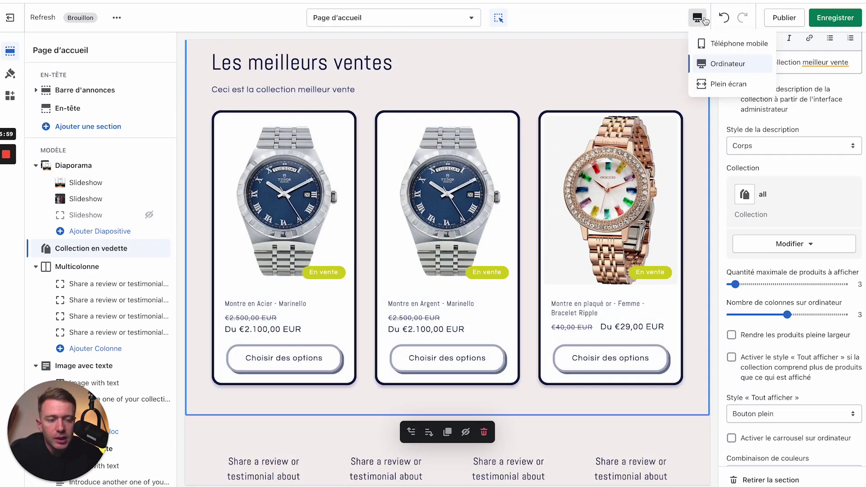
left_click(710, 84)
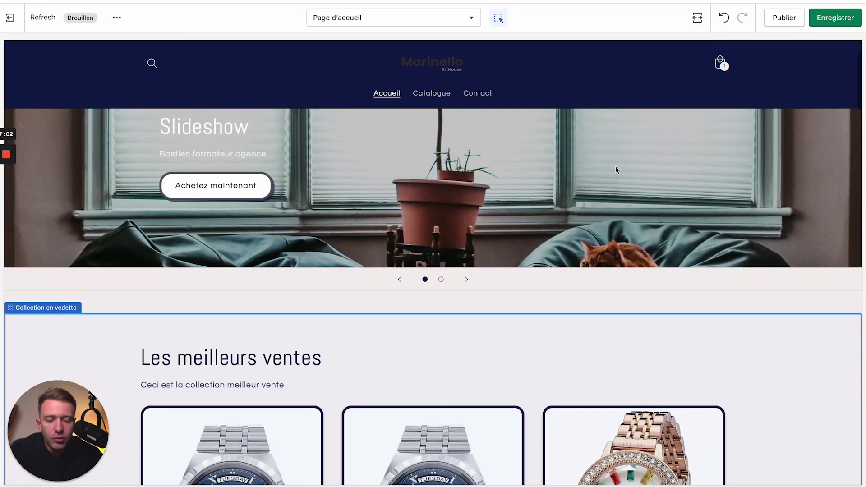
left_click(696, 18)
left_click(708, 64)
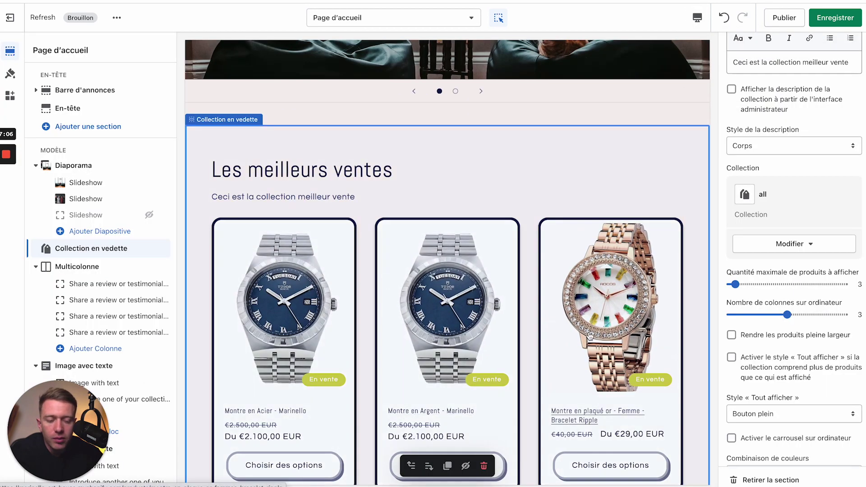
Enable the "Tout afficher" style for the featured collection, try Bouton en relief, and set the style to Lien
scroll(788, 352, "down", 5)
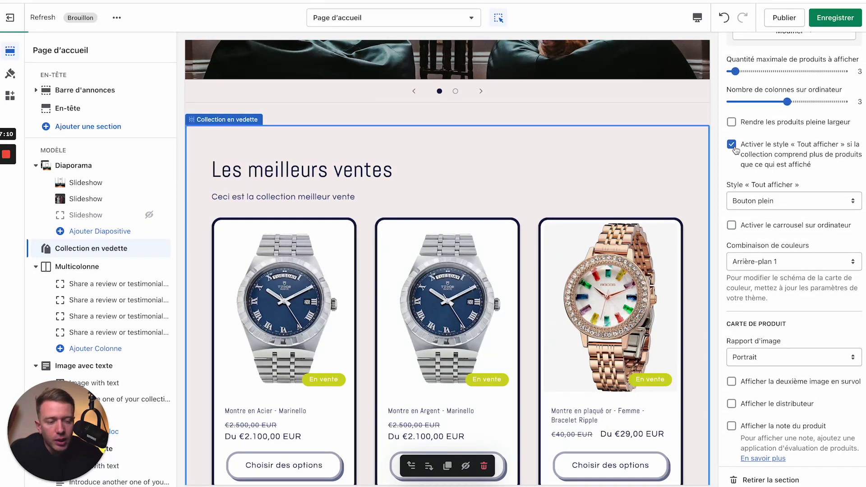
scroll(432, 264, "down", 5)
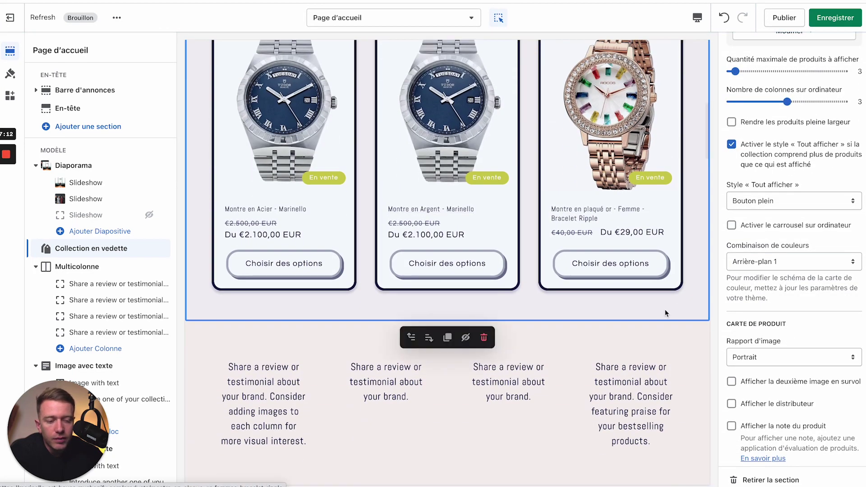
scroll(766, 180, "down", 1)
left_click(766, 161)
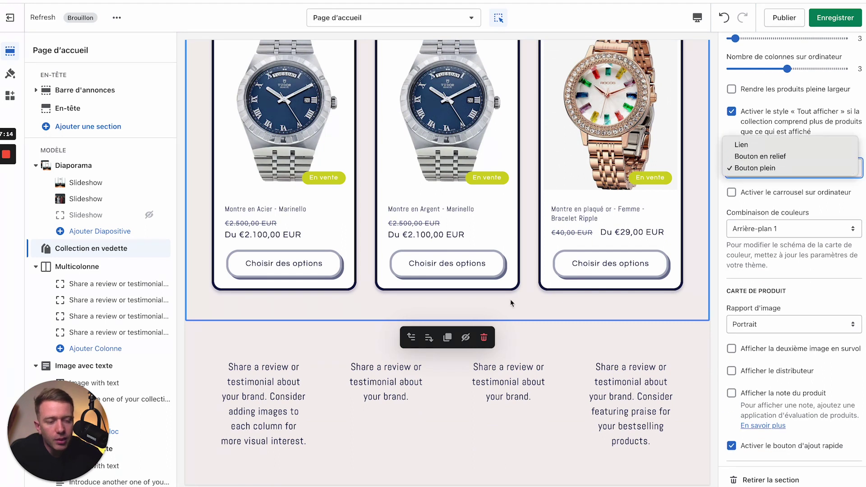
left_click(748, 157)
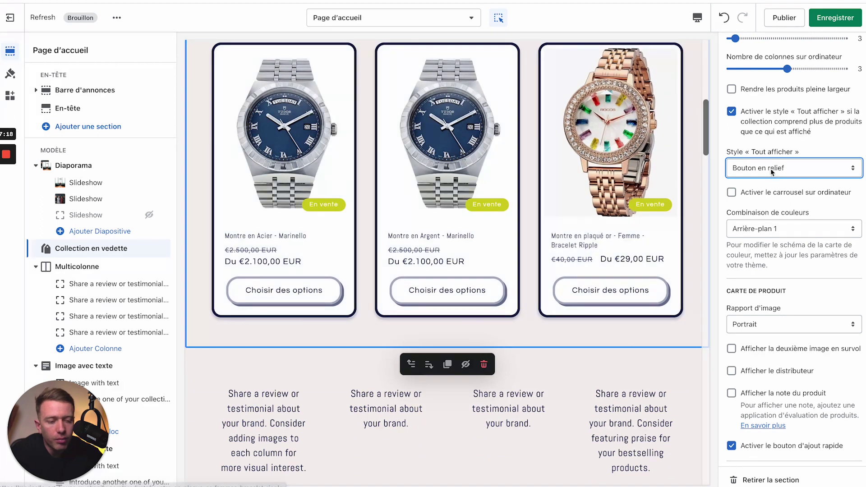
left_click(770, 169)
left_click(770, 157)
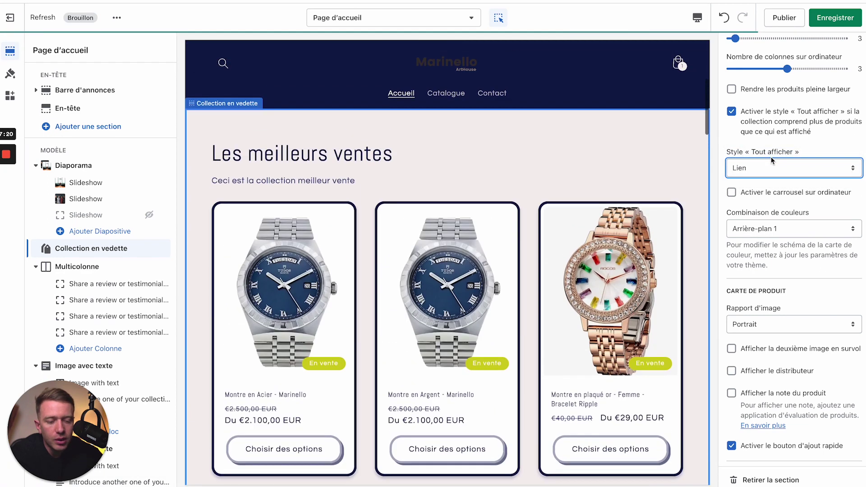
scroll(555, 263, "up", 4)
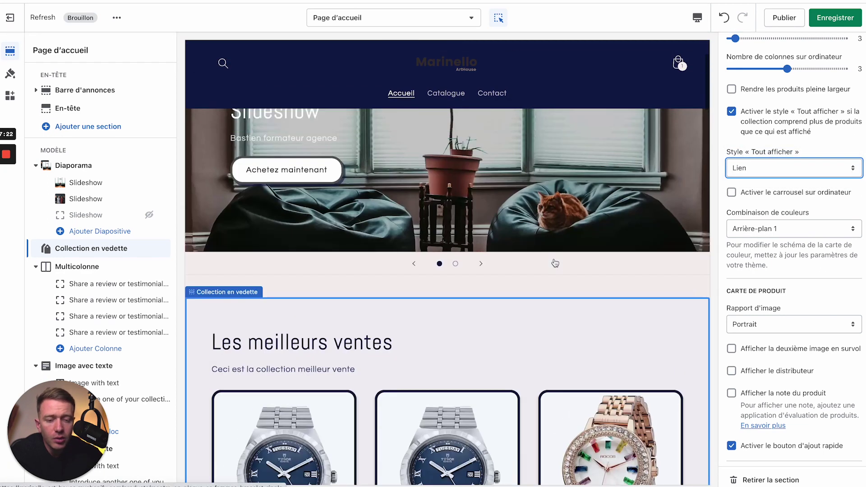
scroll(555, 263, "down", 7)
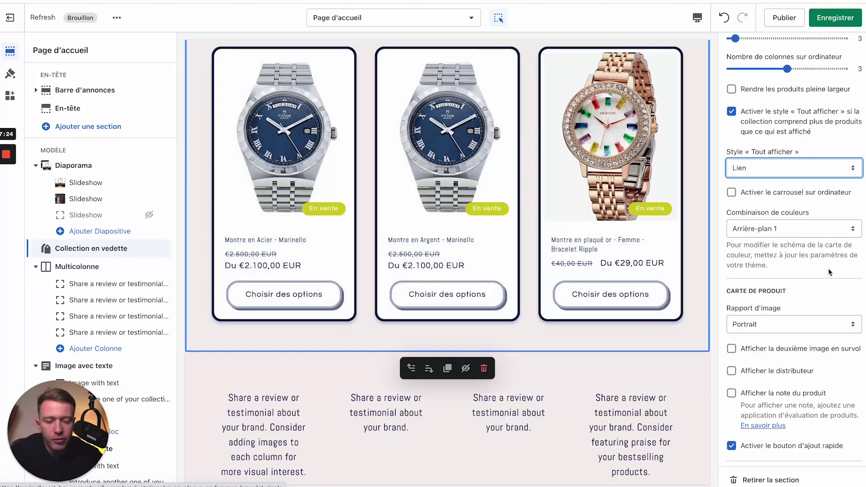
Try the Square image ratio on the product cards, restore Portrait, and enable showing the second image on hover
scroll(829, 272, "down", 1)
scroll(745, 281, "down", 3)
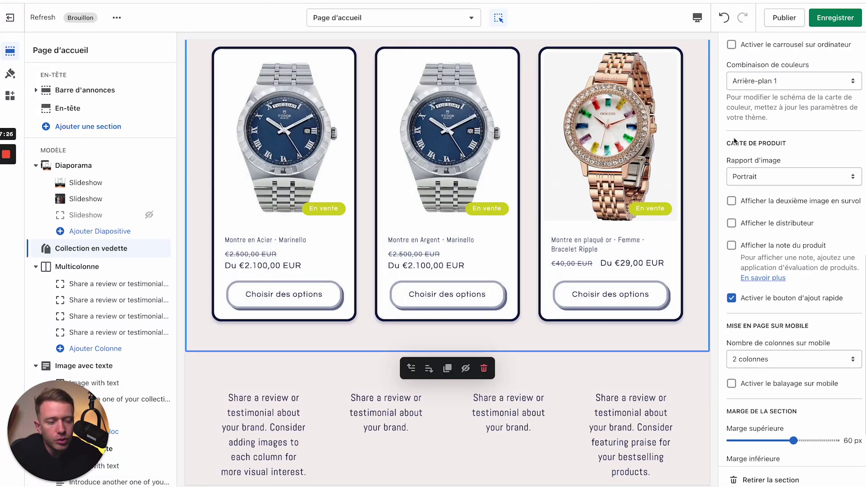
left_click(764, 180)
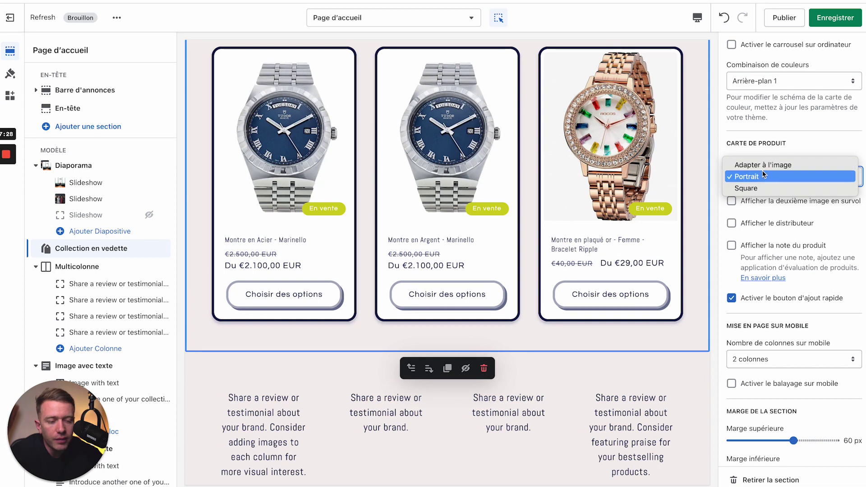
left_click(756, 188)
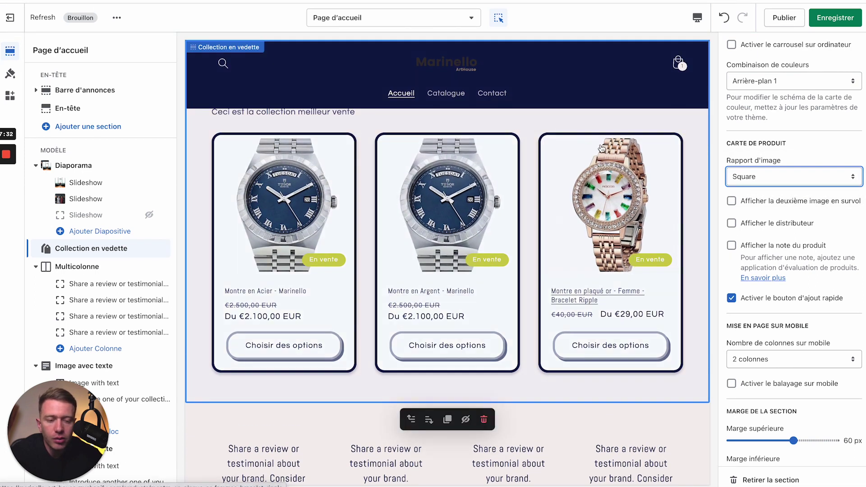
left_click(754, 176)
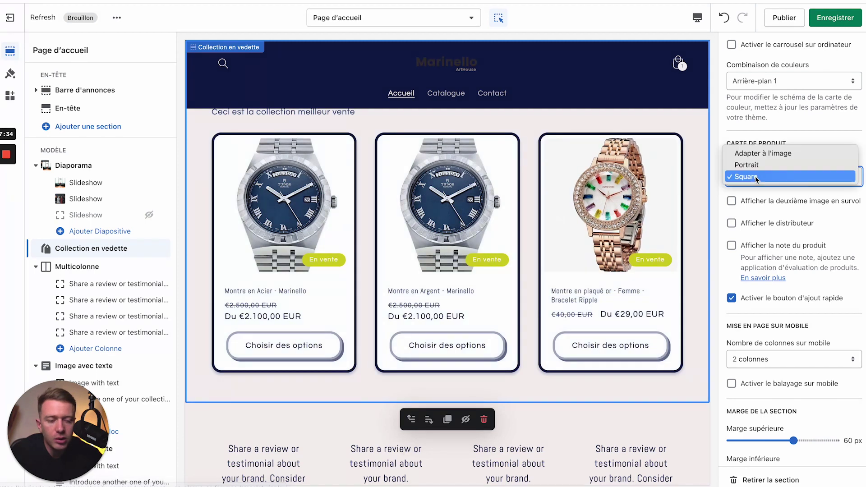
left_click(755, 168)
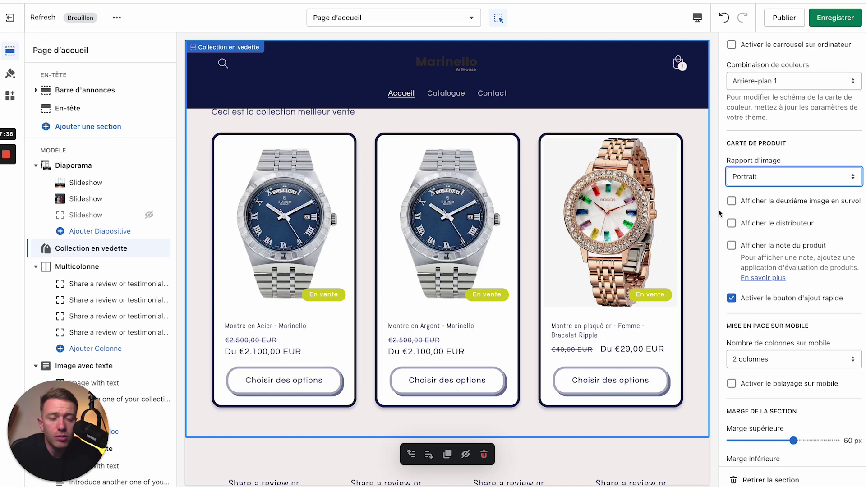
left_click(731, 201)
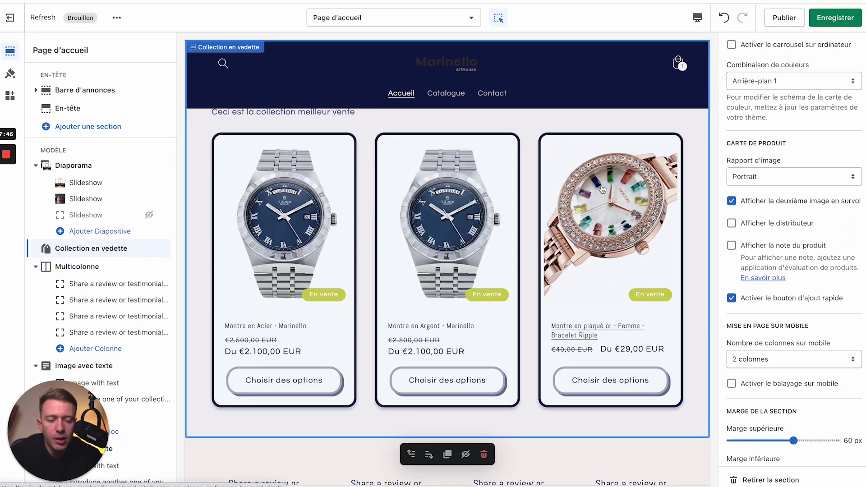
Preview the featured collection section in the mobile phone layout
scroll(815, 276, "down", 2)
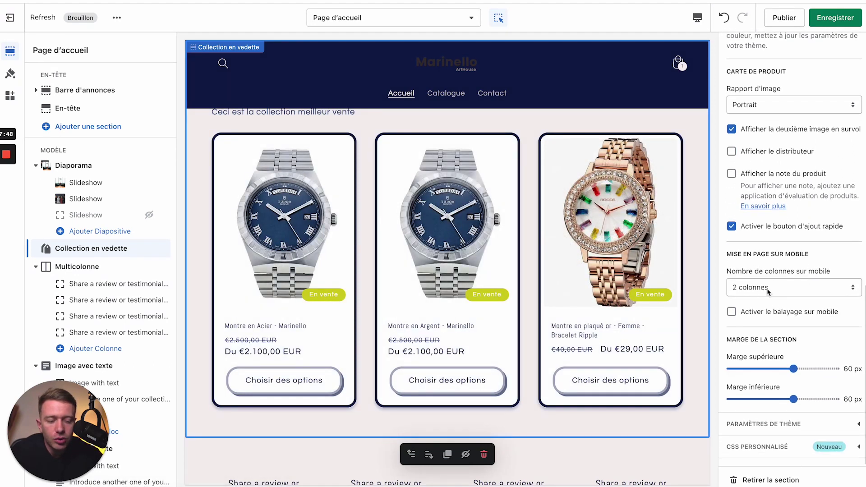
left_click(697, 18)
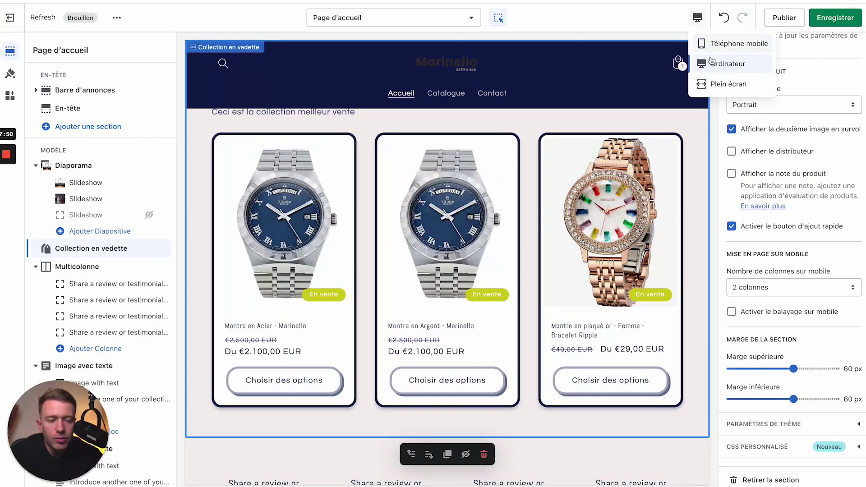
left_click(711, 45)
scroll(762, 129, "up", 1)
scroll(762, 129, "down", 1)
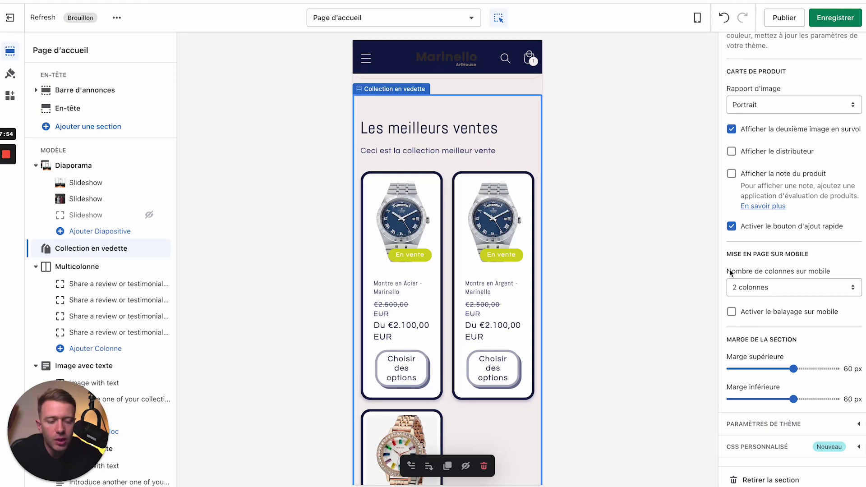
scroll(464, 251, "down", 2)
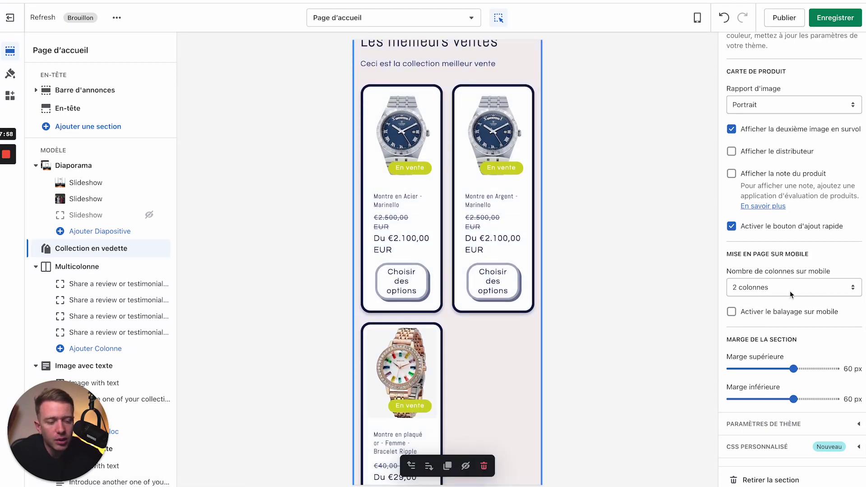
Set the featured collection's number of mobile columns to 1 colonne and check the products in the preview
left_click(847, 287)
left_click(757, 273)
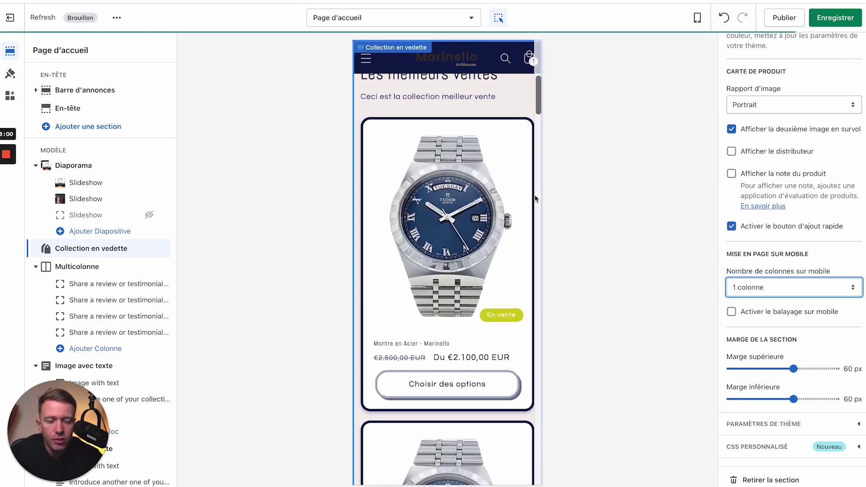
scroll(439, 221, "down", 10)
scroll(439, 220, "down", 6)
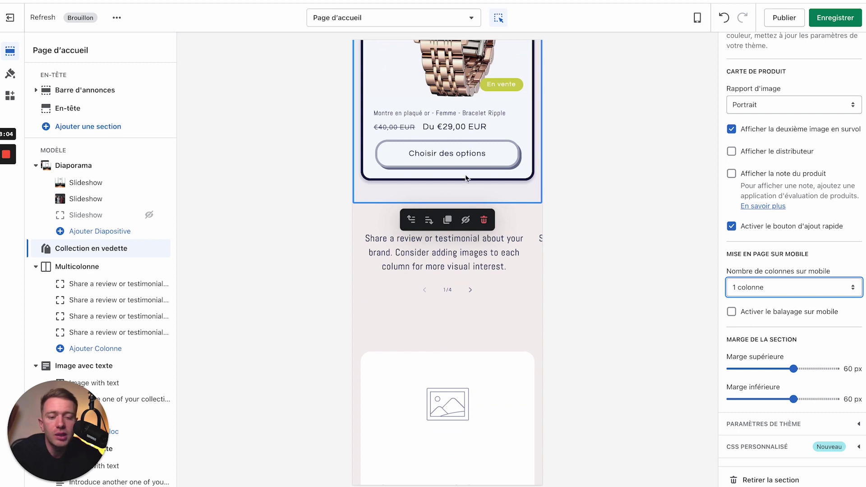
Try 2 colonnes for the featured collection's mobile layout, restore 1 colonne, and check the product cards in the preview
scroll(466, 179, "up", 15)
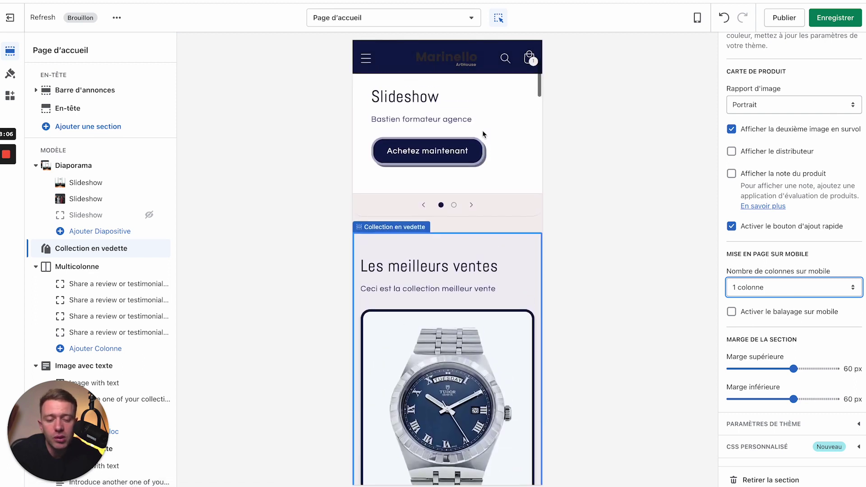
left_click(813, 289)
left_click(810, 300)
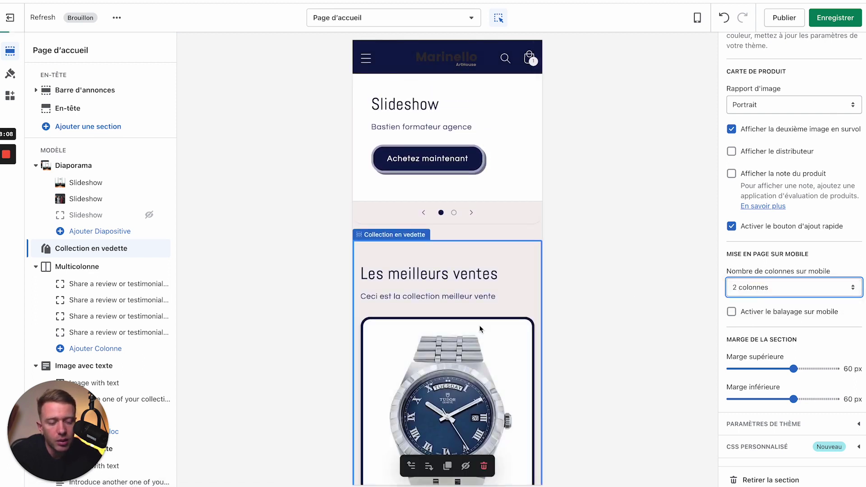
scroll(474, 333, "down", 5)
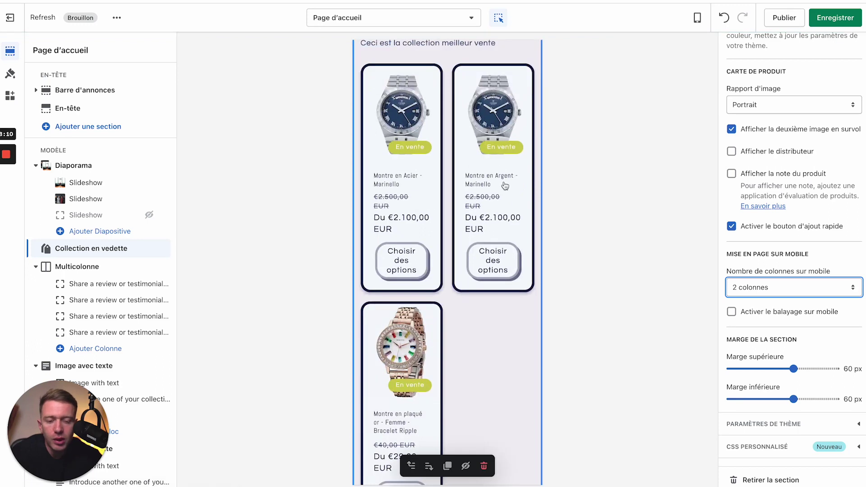
left_click(794, 287)
left_click(766, 275)
scroll(446, 244, "up", 5)
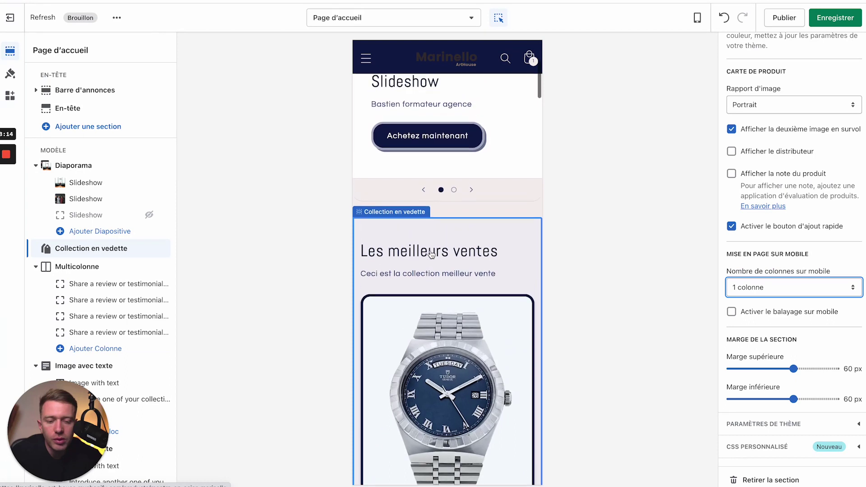
scroll(432, 253, "down", 9)
scroll(431, 254, "down", 14)
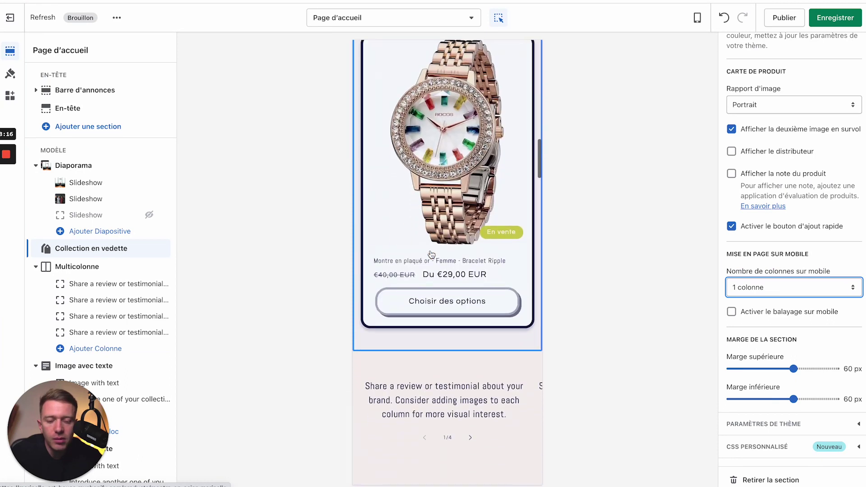
scroll(431, 254, "down", 2)
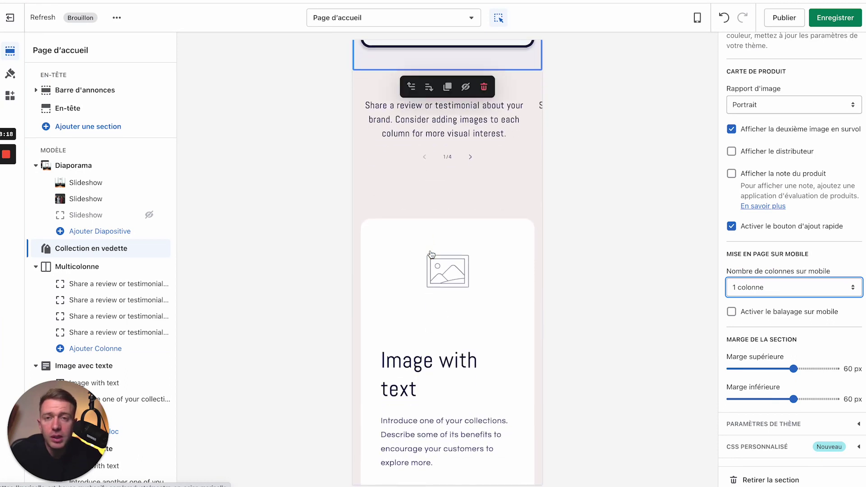
Return the preview to the desktop layout and open the first Image avec texte section's settings
left_click(697, 23)
left_click(704, 63)
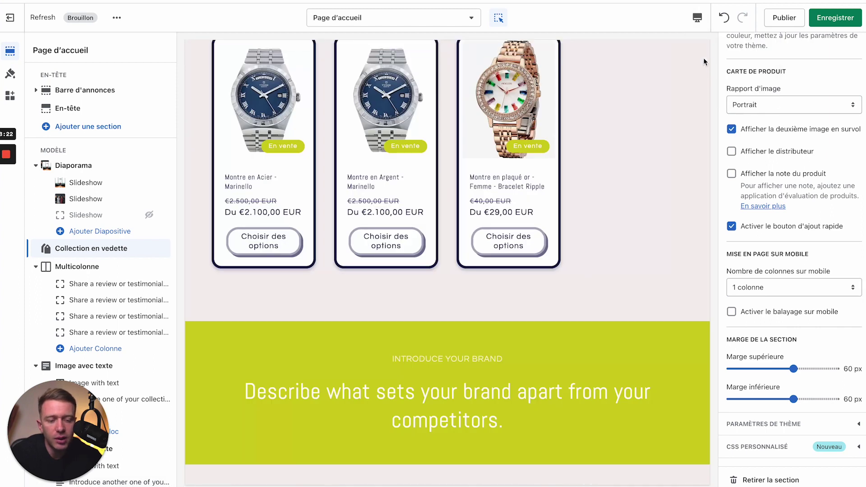
scroll(94, 217, "down", 4)
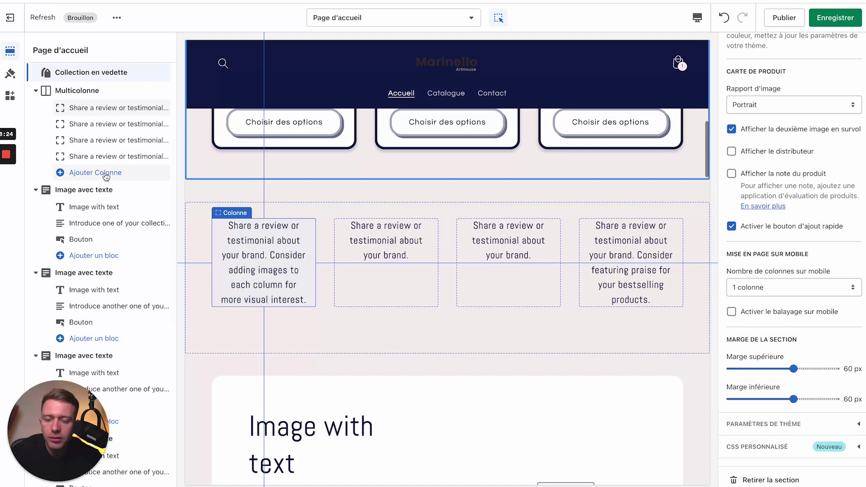
left_click(94, 193)
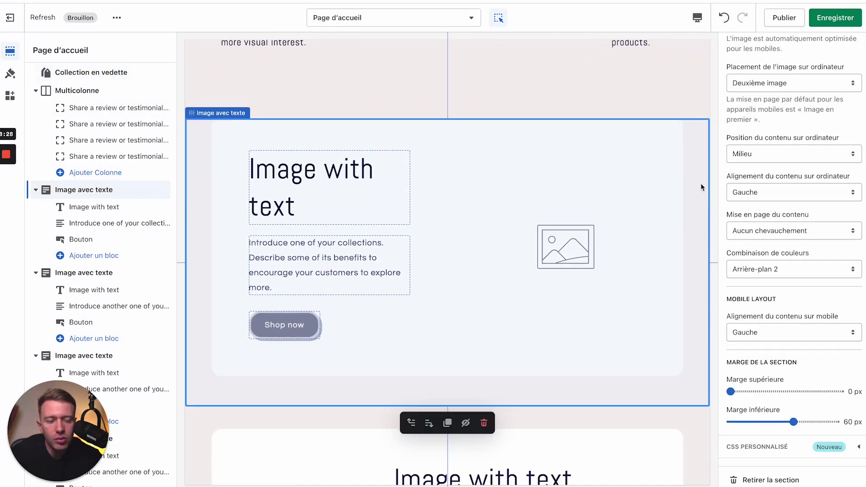
Try the L'image en premier placement, restore Deuxième image, and set the section's desktop content position to Haut
left_click(763, 83)
left_click(757, 71)
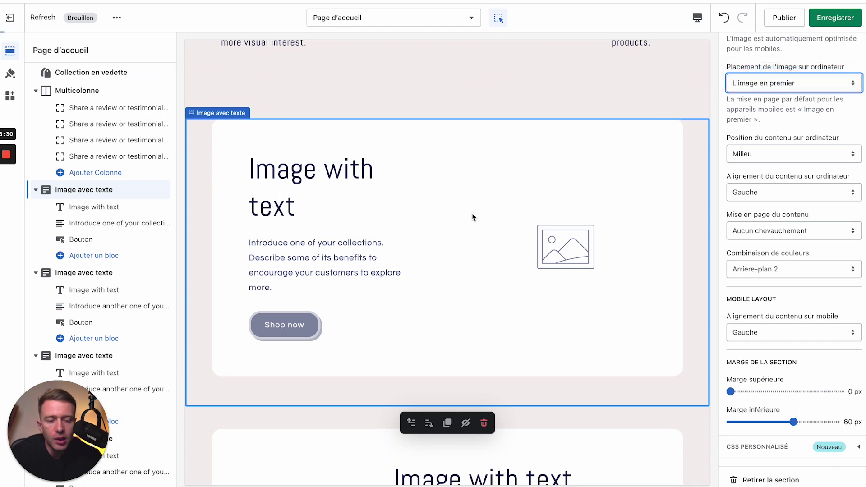
left_click(769, 85)
left_click(771, 94)
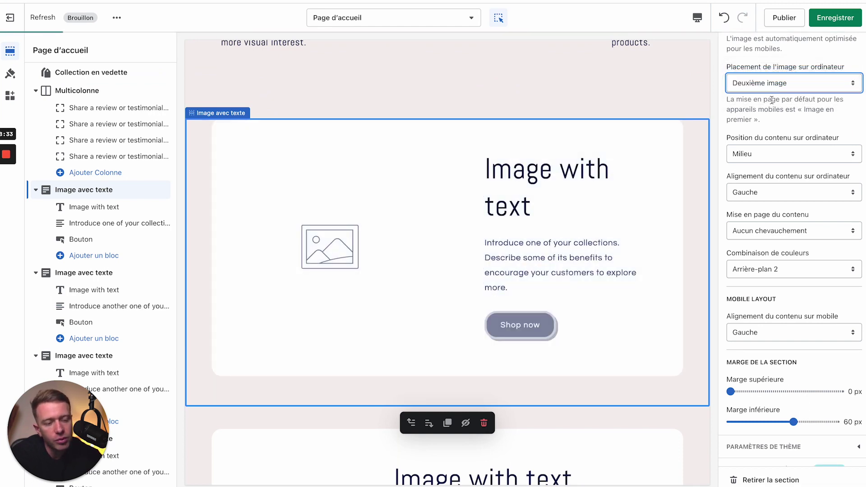
left_click(769, 154)
left_click(762, 142)
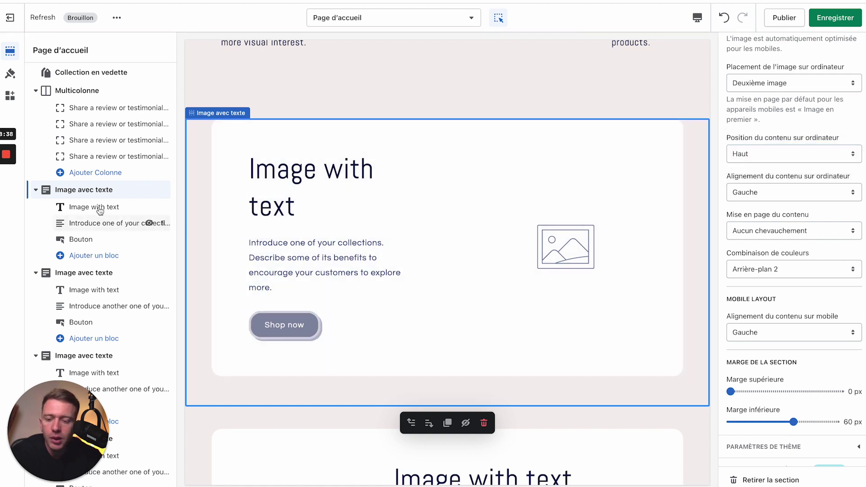
Replace the title of the first Image avec texte section with "Paramètres"
left_click(74, 211)
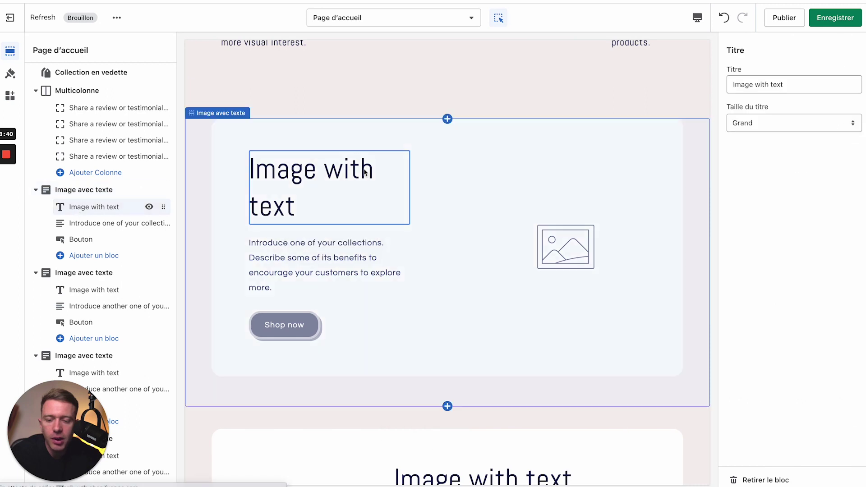
left_click(789, 86)
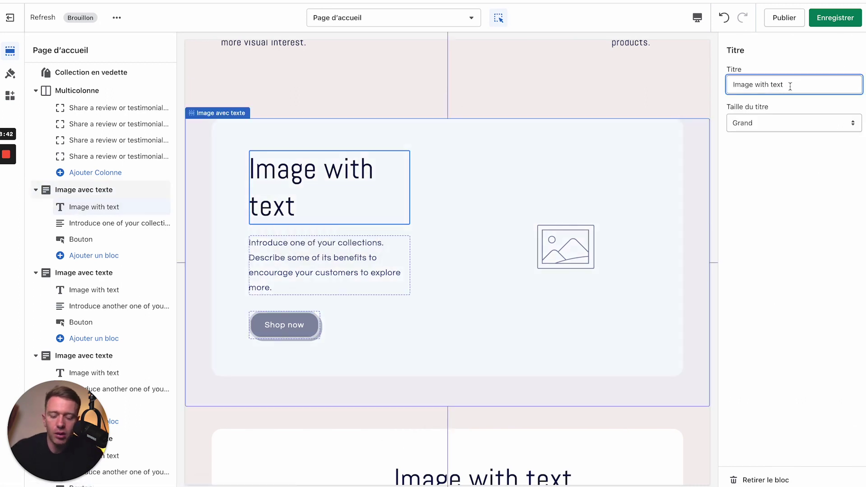
key("ctrl+a")
type("Paramètr")
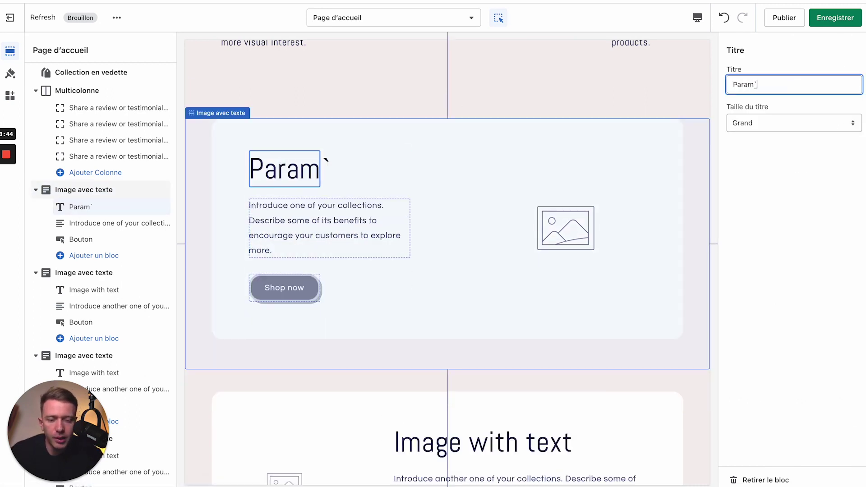
type("es")
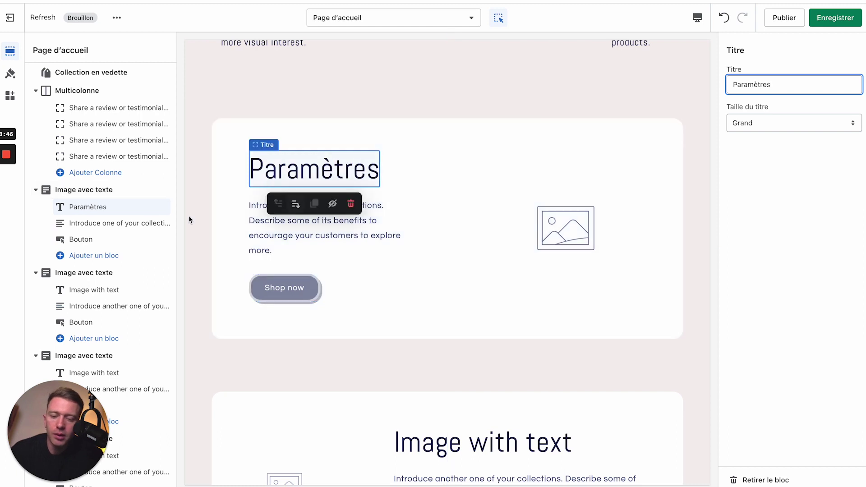
Replace the description below the Paramètres title with "Ceci est un test"
left_click(272, 220)
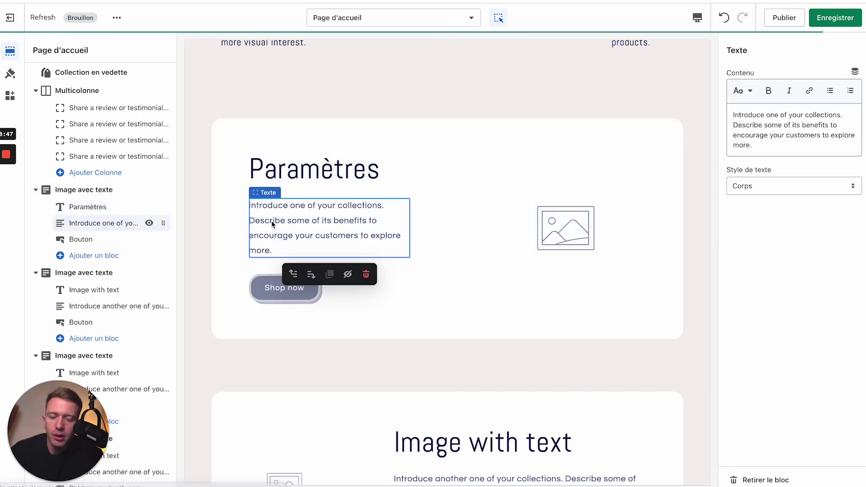
triple_click(748, 121)
type("Ceci est un test")
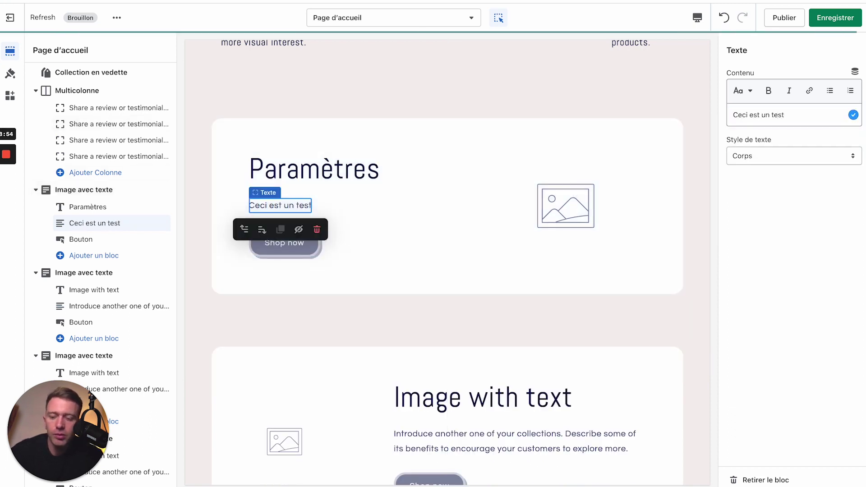
Add the library image montre-plaque-or-5 to the first Image avec texte section
left_click(86, 189)
scroll(807, 256, "down", 1)
scroll(807, 256, "up", 2)
scroll(807, 256, "down", 2)
scroll(807, 255, "up", 5)
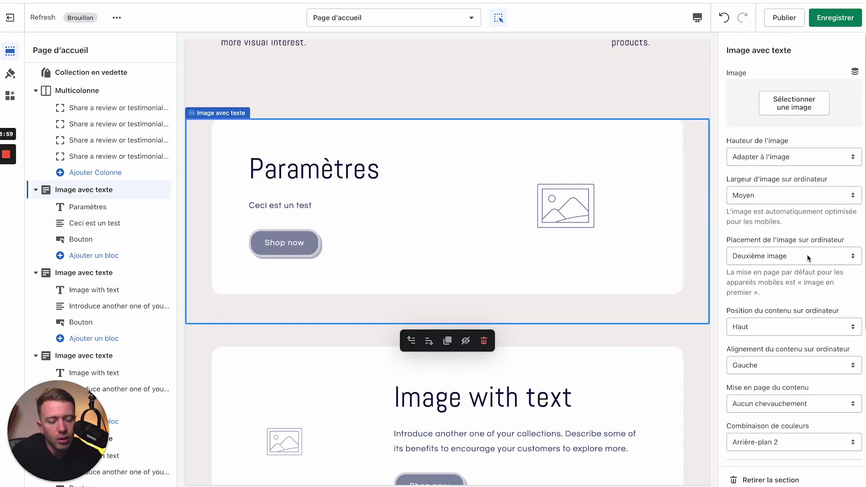
left_click(790, 99)
left_click(810, 102)
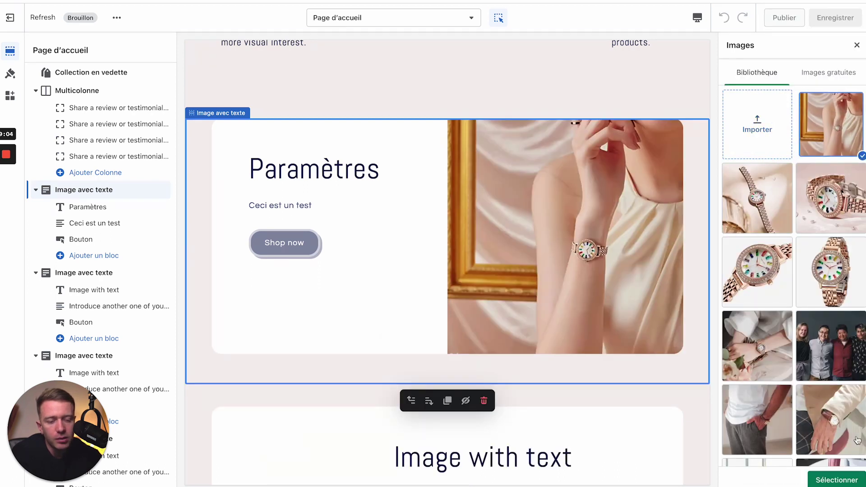
left_click(837, 480)
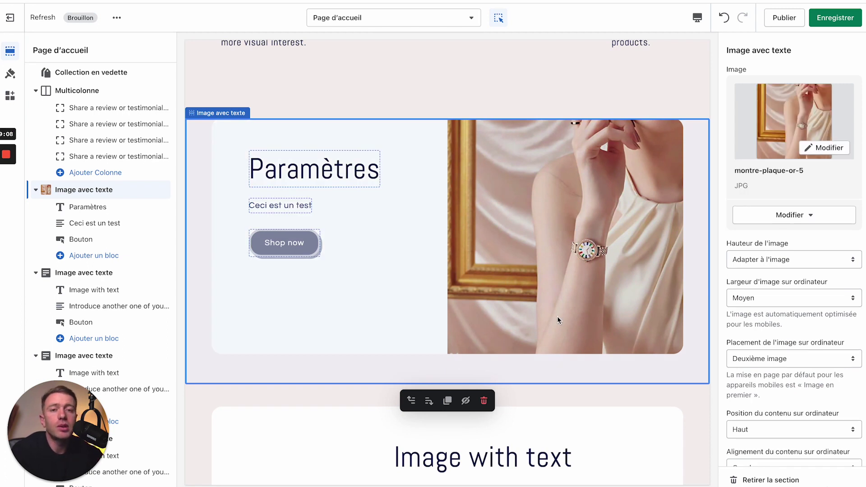
Try the Petit and Grand image heights on the Paramètres section and restore Adapter à l'image
scroll(418, 329, "down", 4)
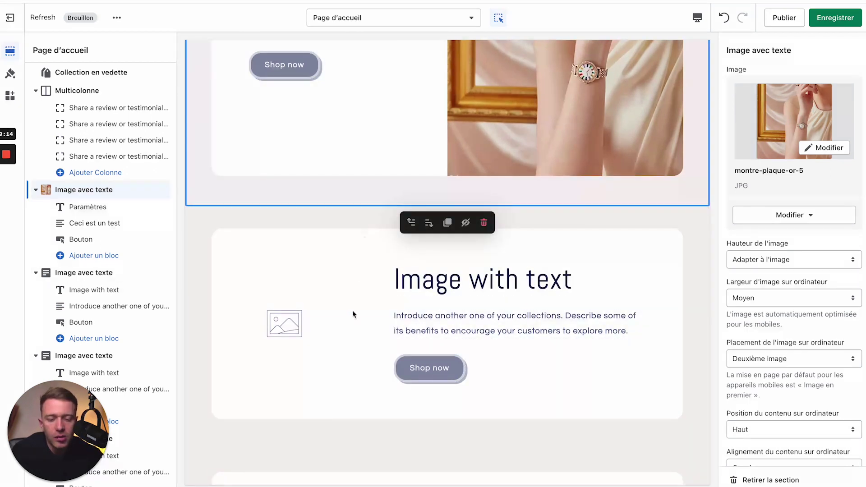
scroll(352, 318, "up", 2)
scroll(353, 316, "up", 2)
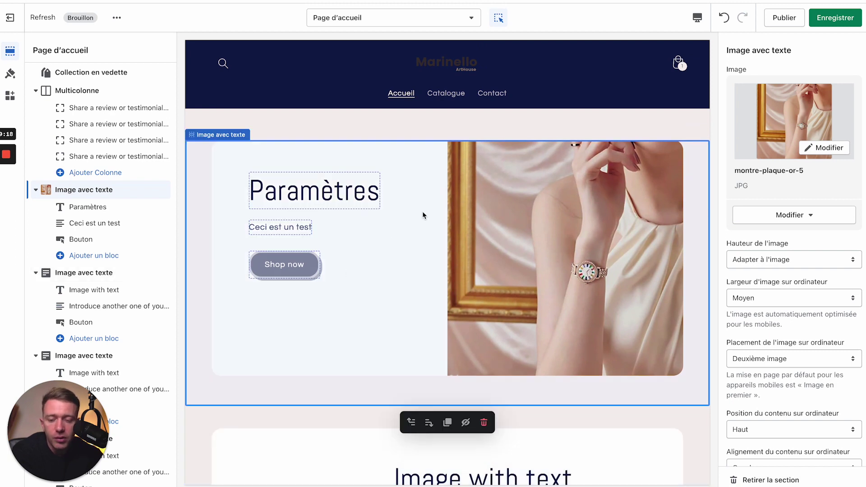
scroll(422, 211, "down", 1)
scroll(422, 212, "down", 1)
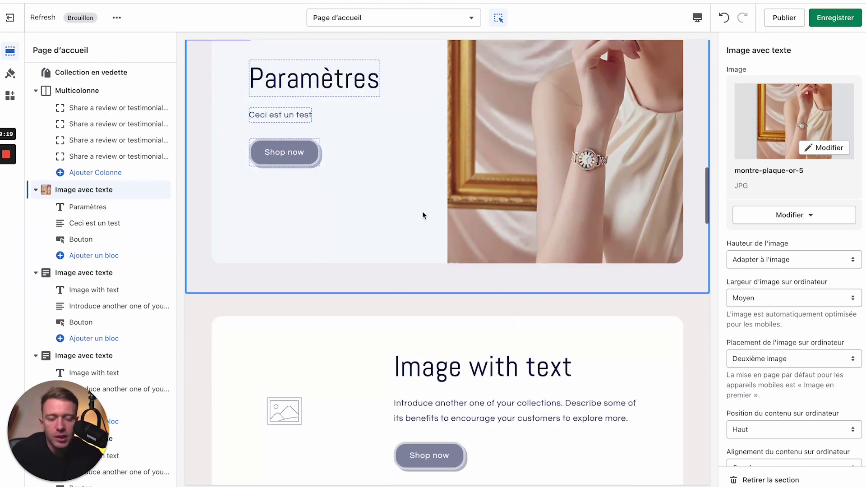
left_click(72, 190)
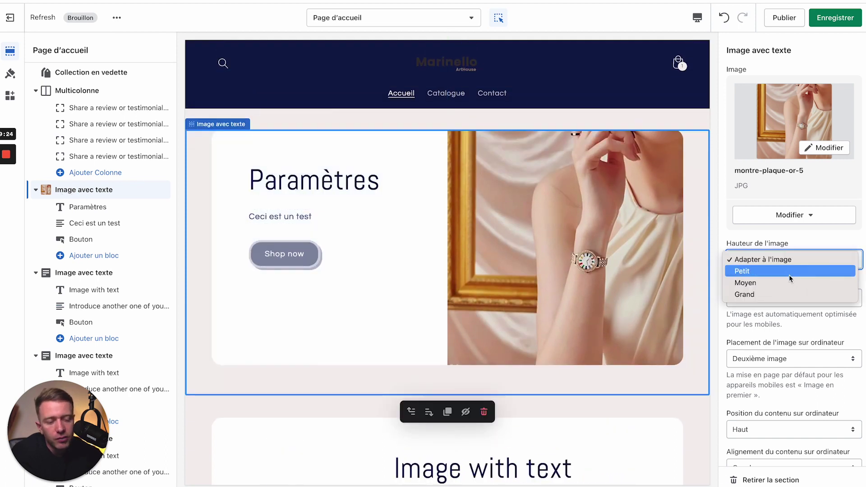
left_click(789, 272)
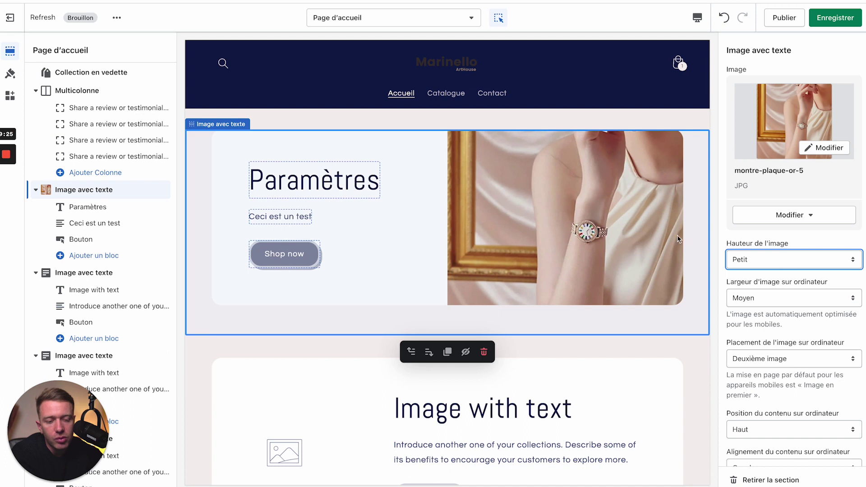
left_click(786, 262)
left_click(766, 283)
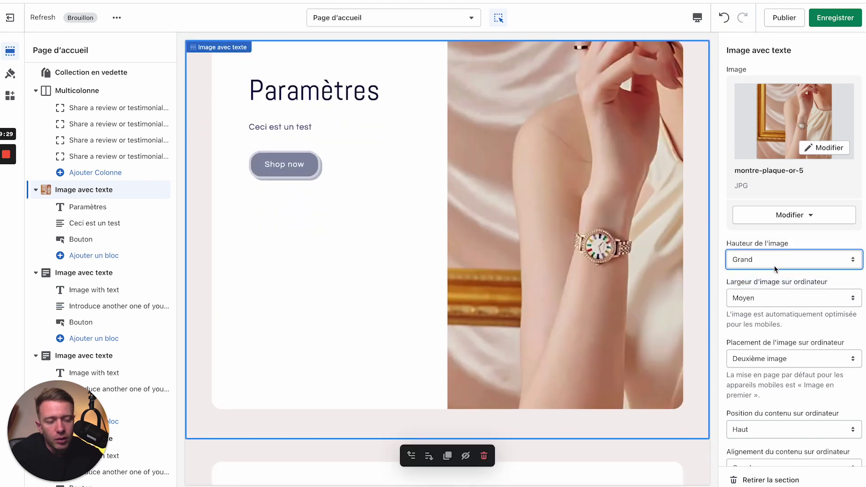
left_click(773, 265)
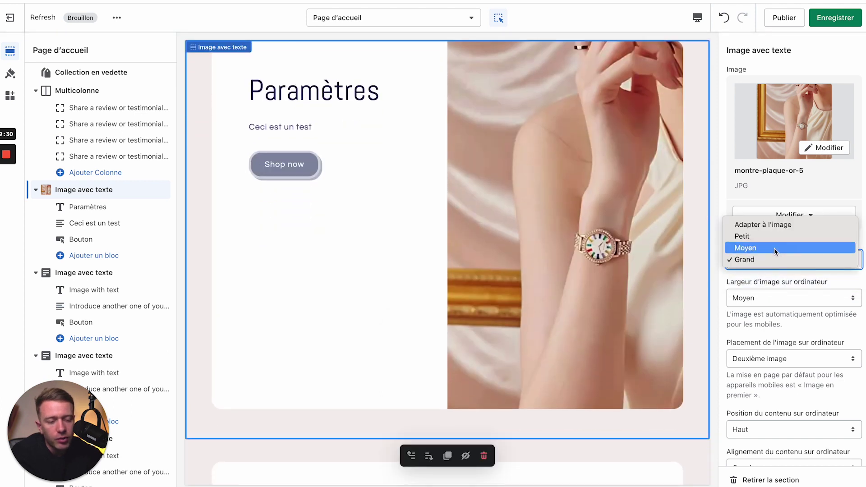
left_click(778, 224)
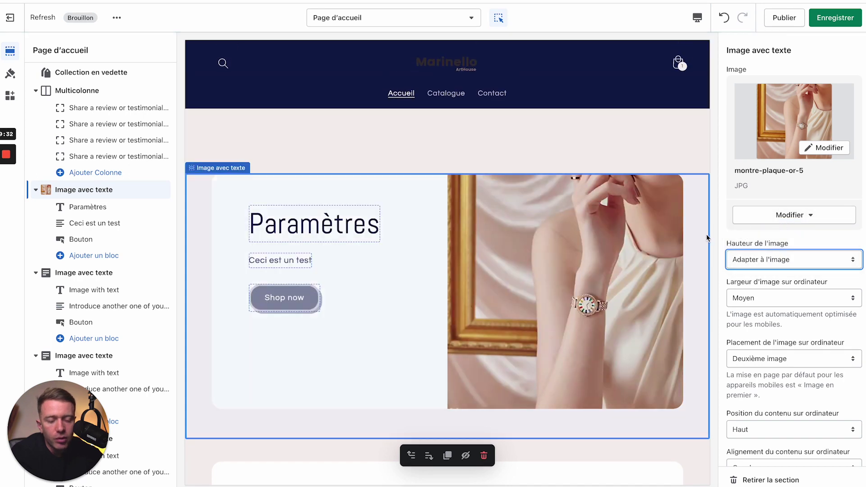
Try placing the watch photo first with L'image en premier on desktop and restore Deuxième image
scroll(765, 289, "down", 2)
left_click(766, 277)
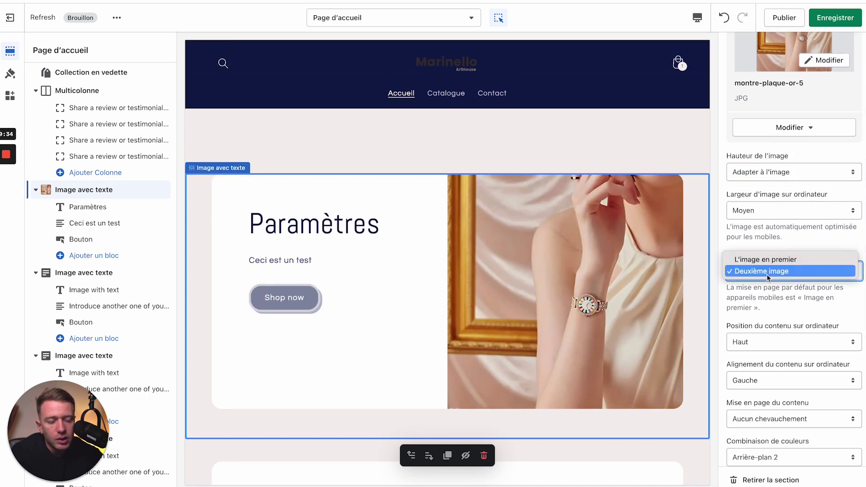
left_click(769, 259)
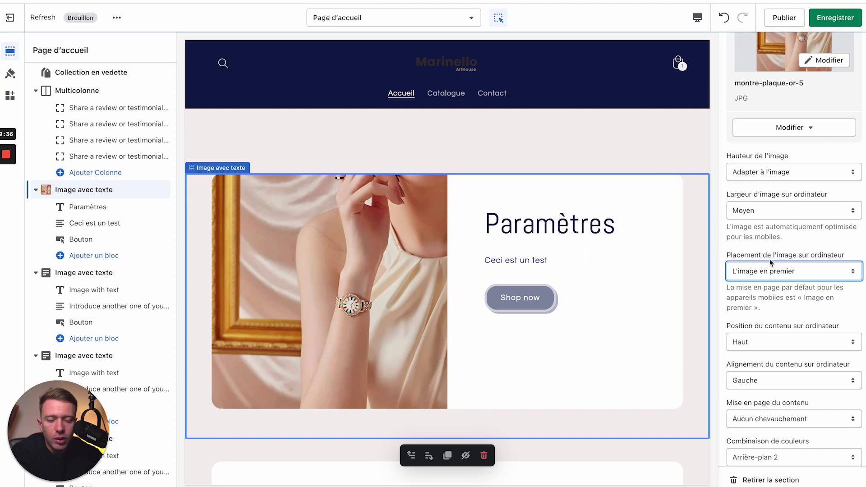
left_click(768, 266)
left_click(766, 311)
Examine the Image avec texte section's remaining settings and the home page sections down to the footer
scroll(767, 325, "down", 2)
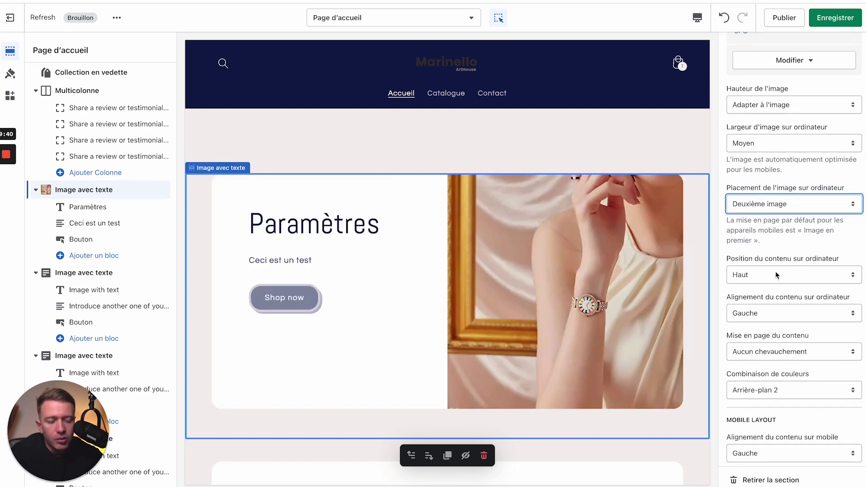
scroll(776, 275, "down", 4)
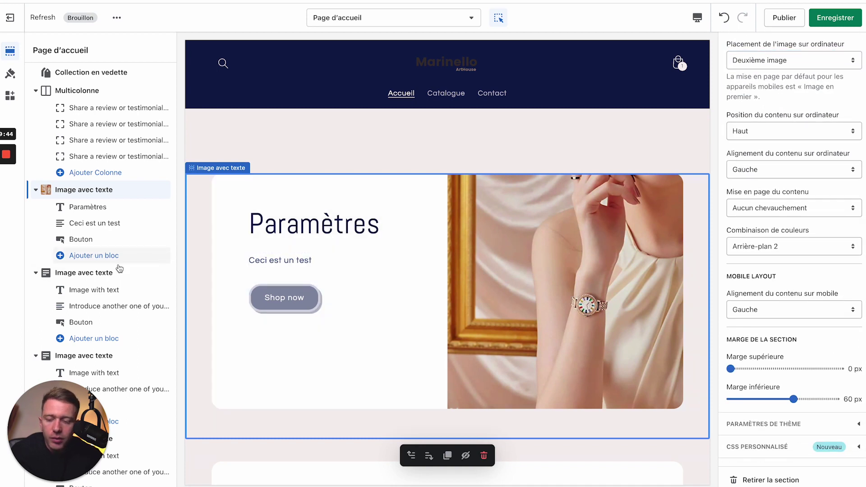
scroll(104, 270, "down", 4)
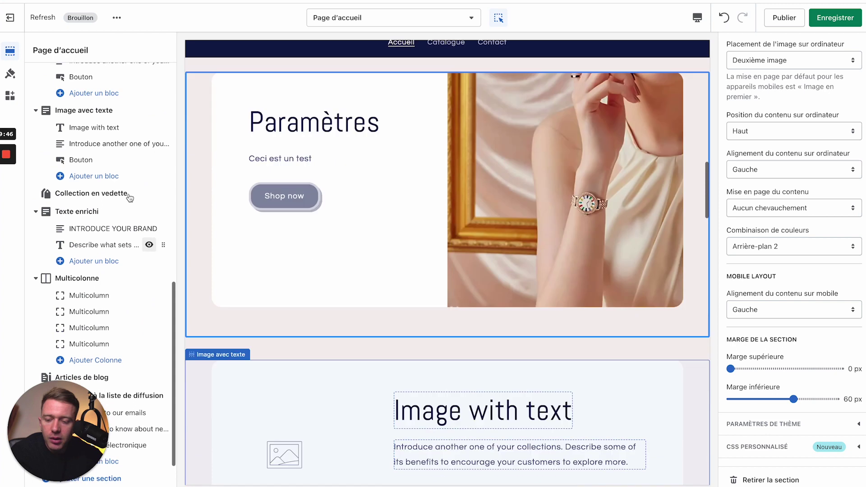
scroll(100, 130, "down", 2)
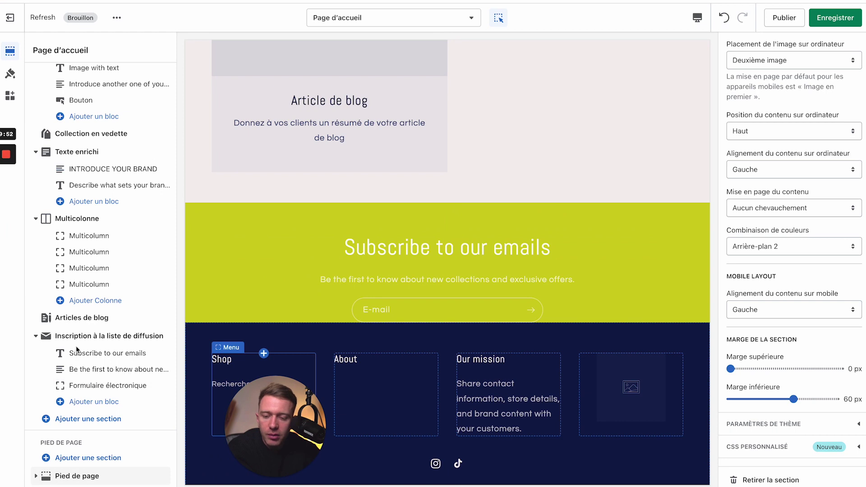
Add a Bannière avec image section below the newsletter signup on the home page
left_click(82, 418)
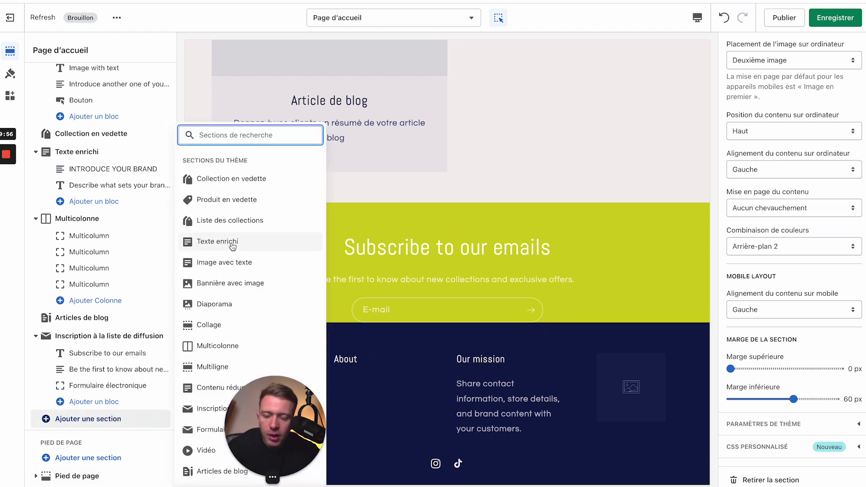
scroll(218, 202, "down", 2)
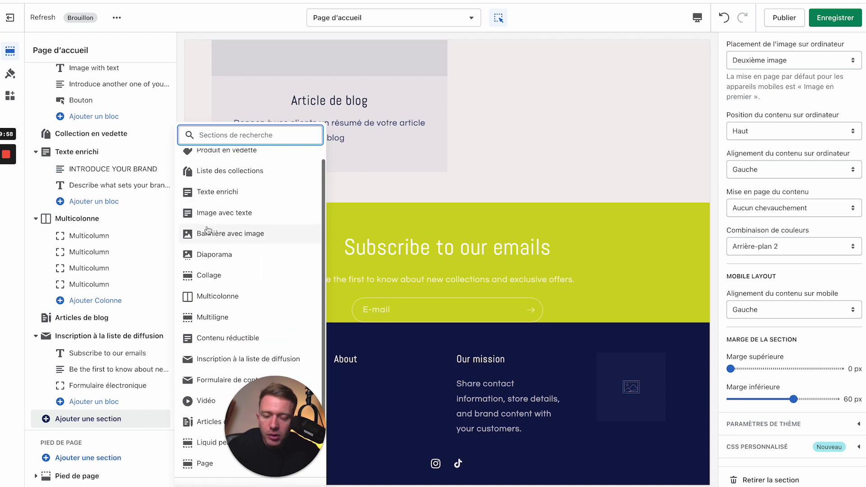
left_click(207, 235)
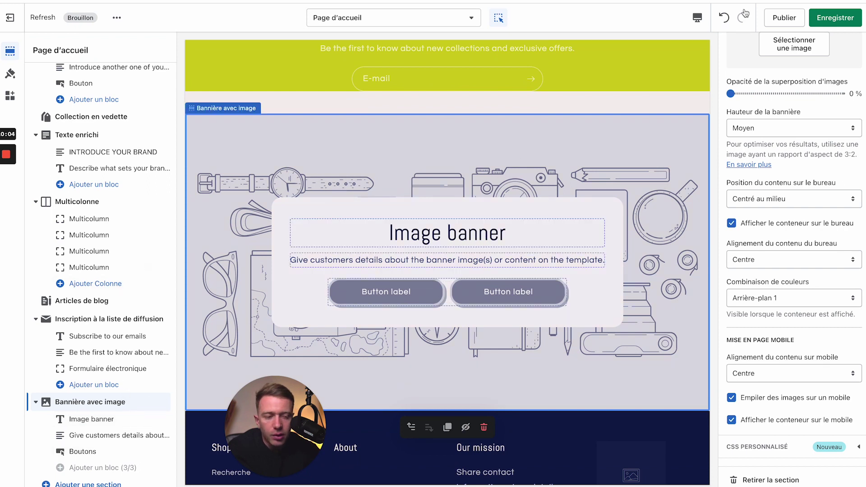
Set the image banner's first image to the library photo three-team-hands
scroll(791, 79, "up", 3)
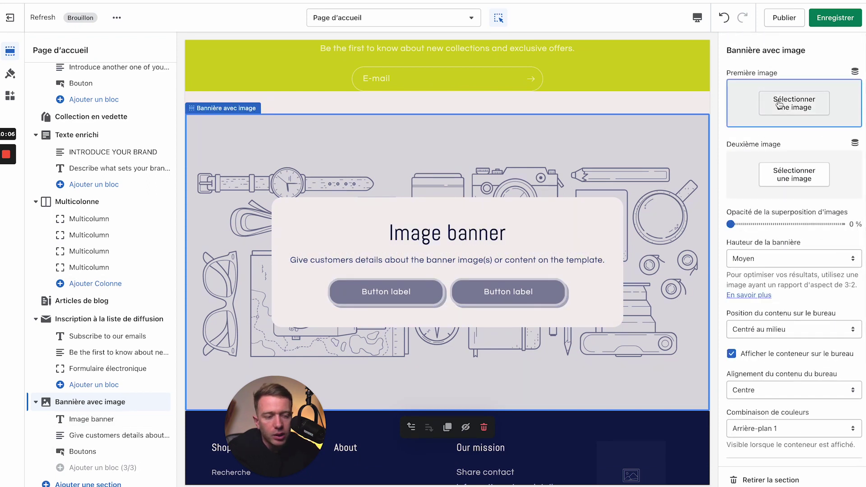
left_click(779, 105)
left_click(759, 346)
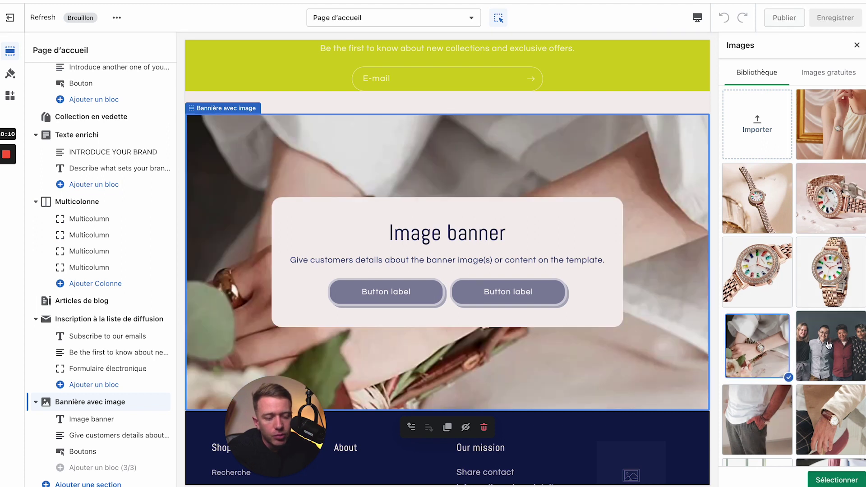
scroll(826, 406, "down", 2)
left_click(822, 455)
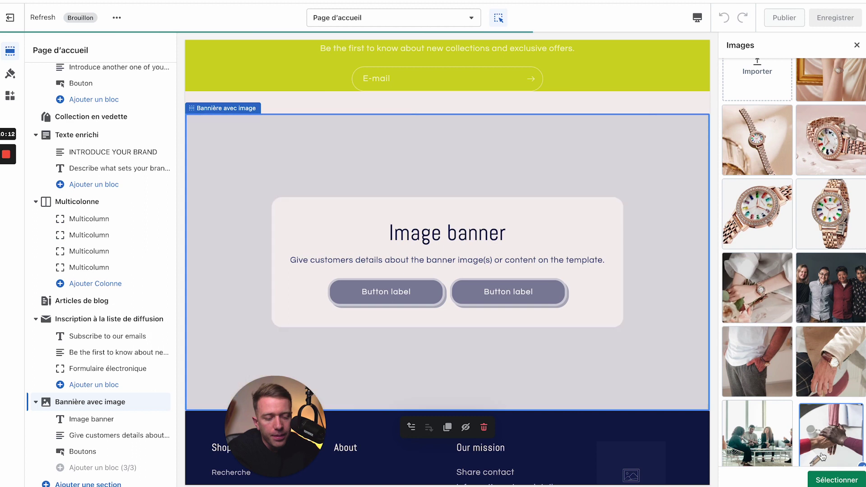
left_click(830, 480)
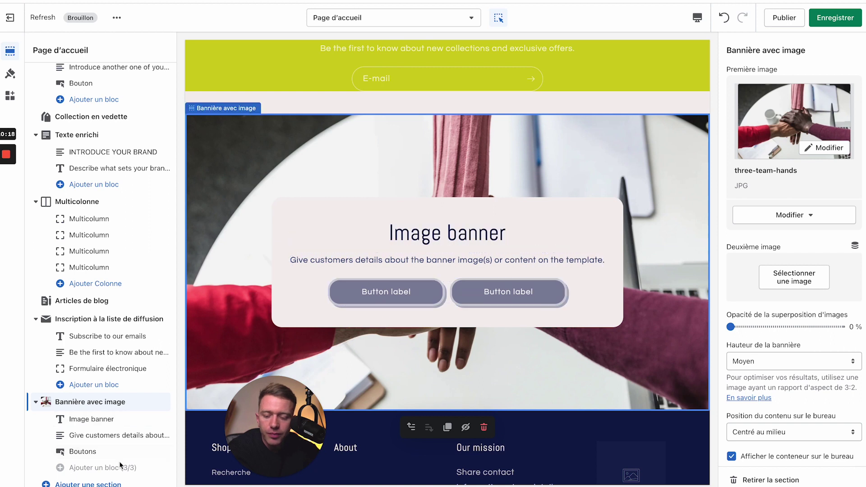
Add a Produit en vedette section below the image banner
scroll(121, 465, "down", 2)
left_click(90, 418)
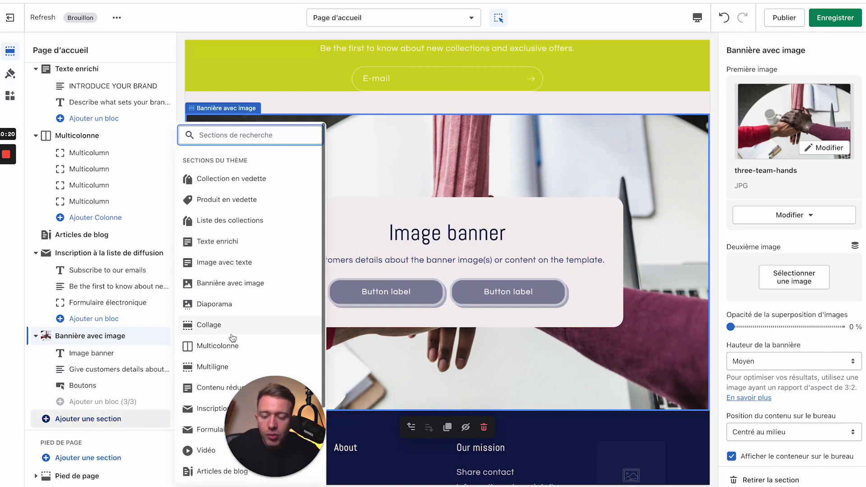
left_click_drag(258, 413, 376, 410)
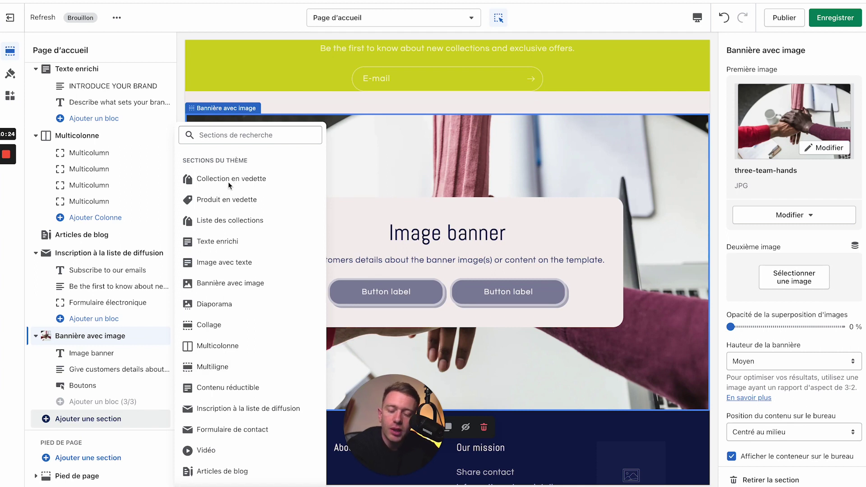
left_click(219, 202)
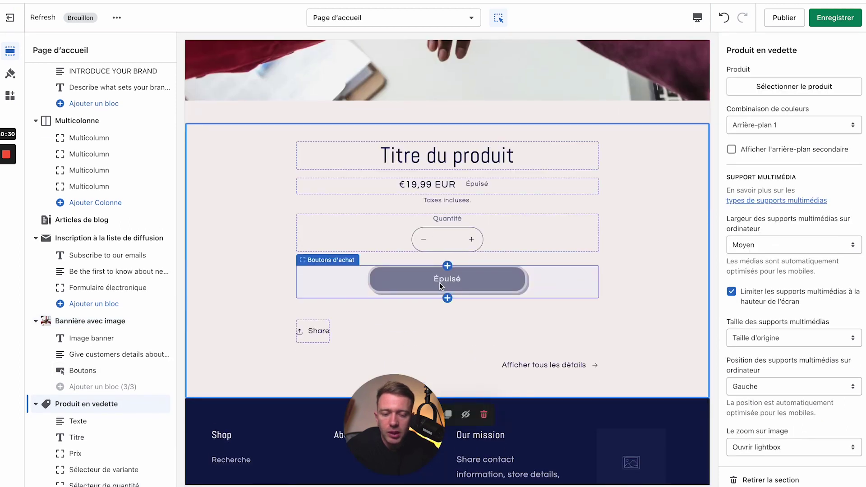
Feature the product Montre en plaqué or - Femme - Bracelet Ripple in the Produit en vedette section and review its preview
left_click(784, 90)
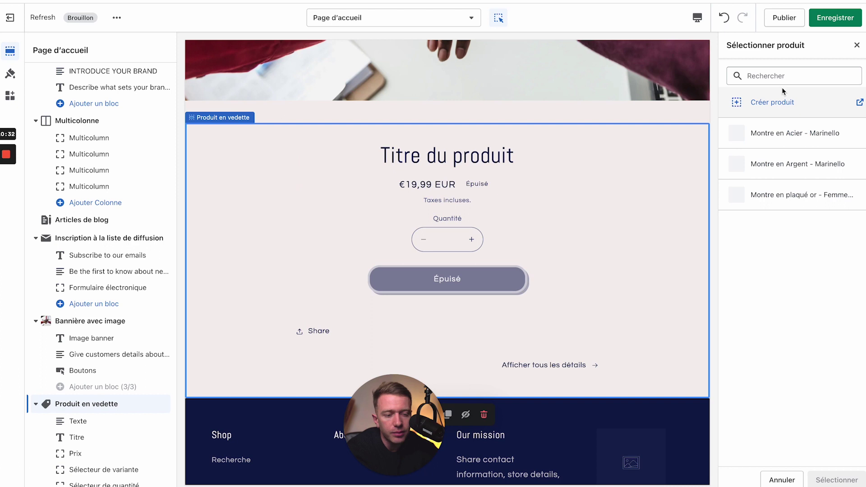
left_click(776, 194)
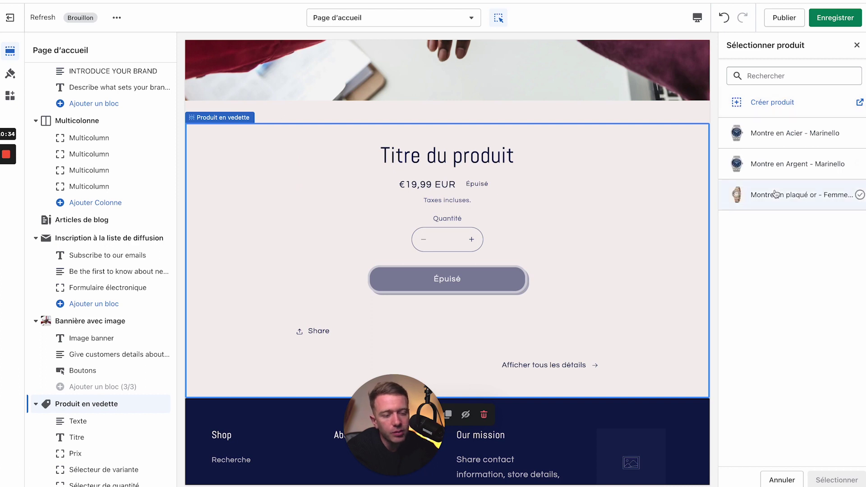
left_click(775, 194)
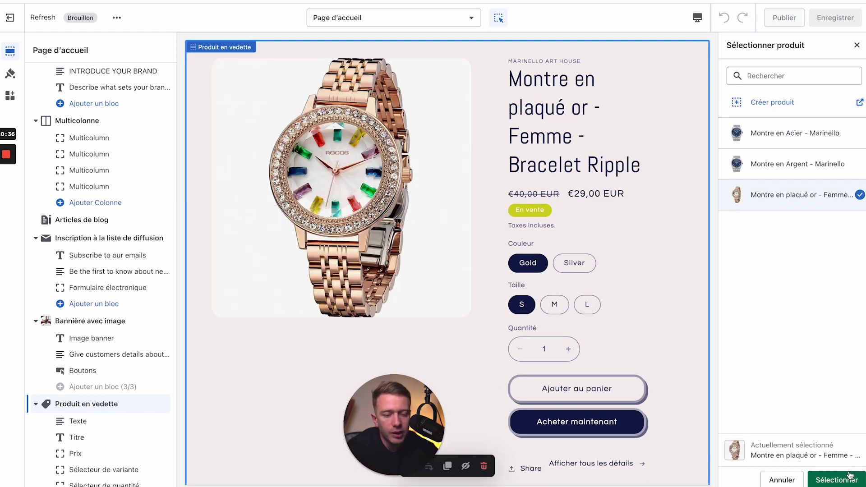
left_click(849, 475)
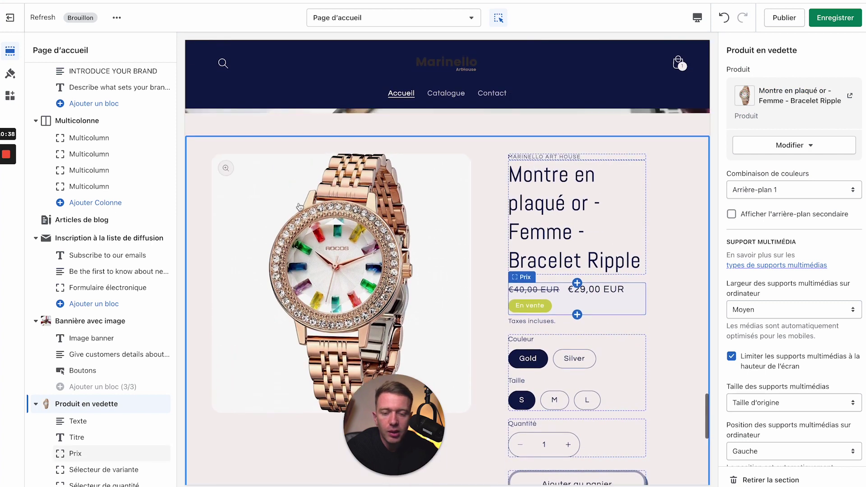
scroll(451, 248, "down", 5)
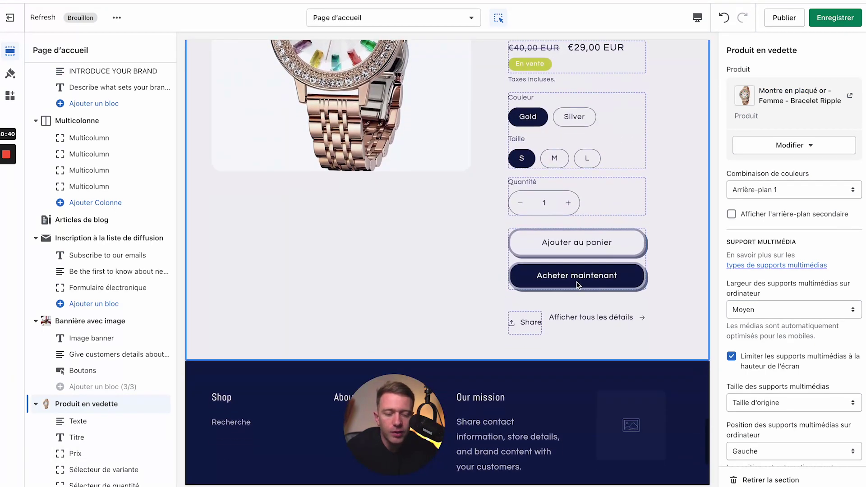
scroll(94, 425, "down", 1)
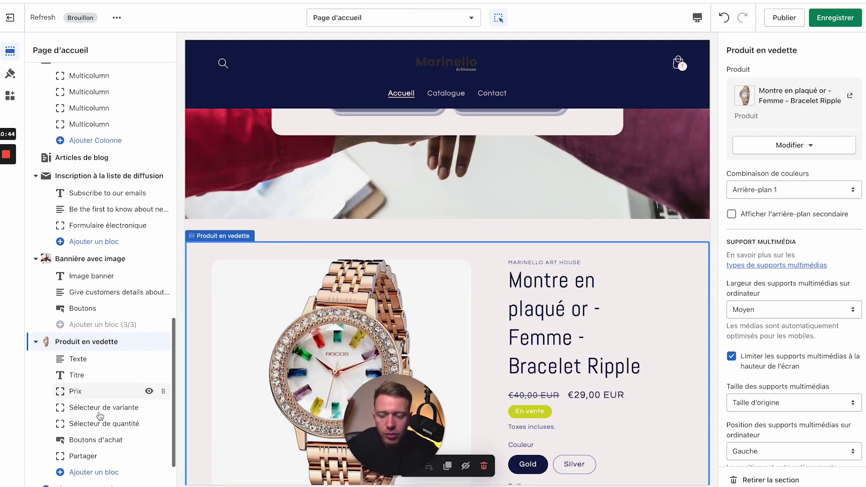
Add a Page section below the featured product and hide it on the home page
scroll(88, 450, "down", 2)
left_click(87, 471)
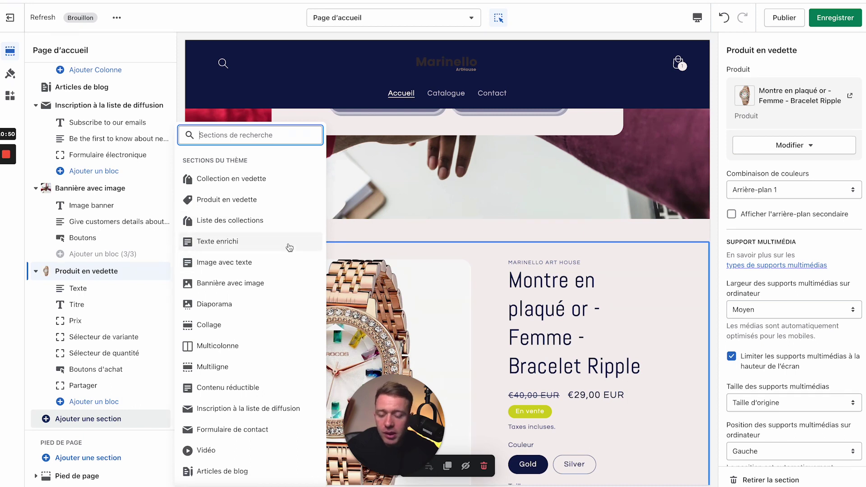
scroll(231, 271, "down", 3)
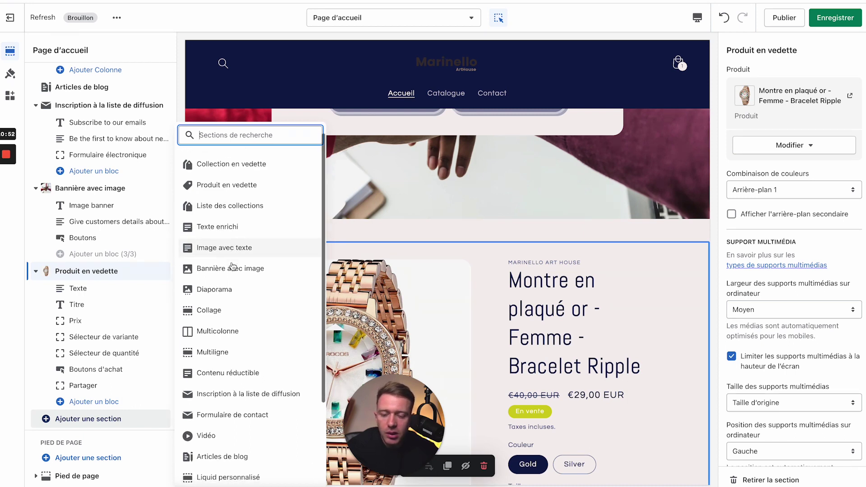
scroll(219, 266, "down", 2)
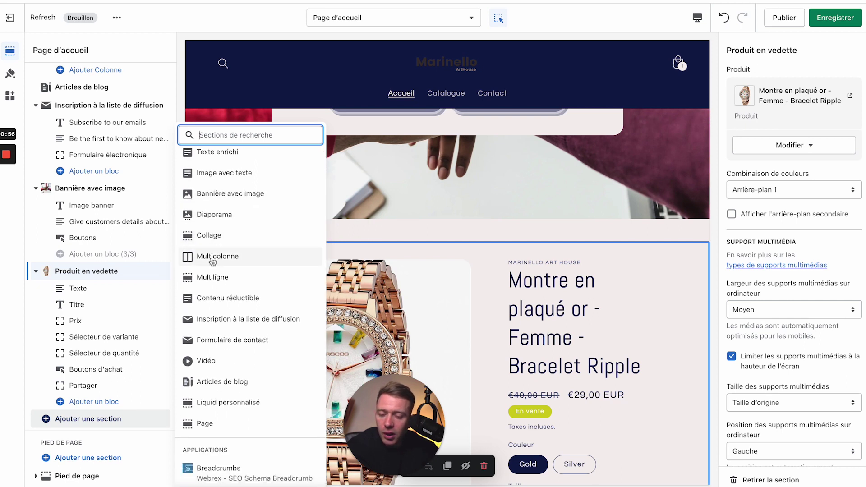
scroll(230, 305, "down", 1)
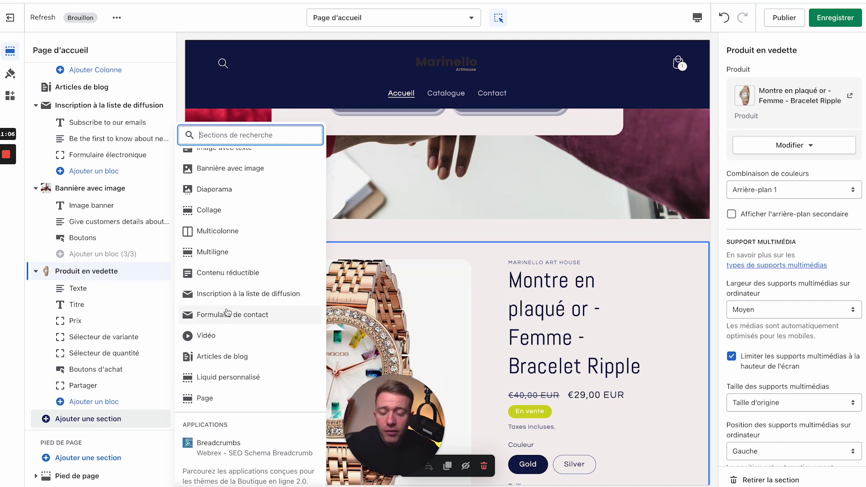
scroll(227, 312, "down", 1)
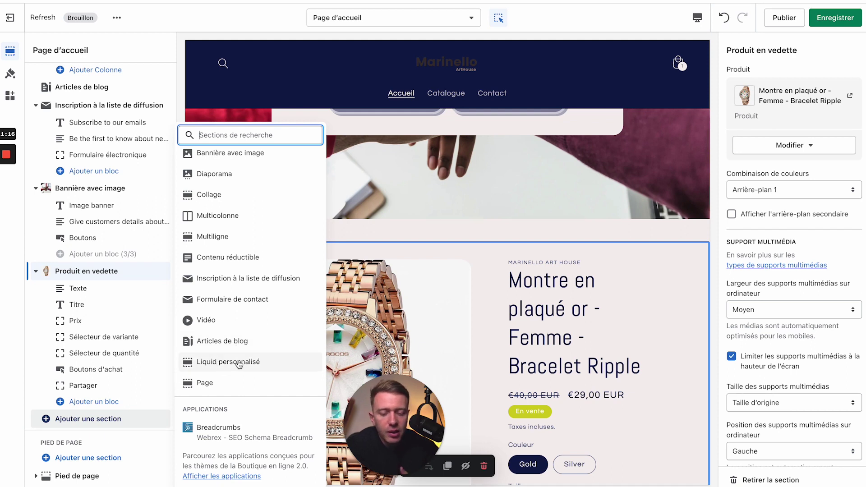
left_click(224, 381)
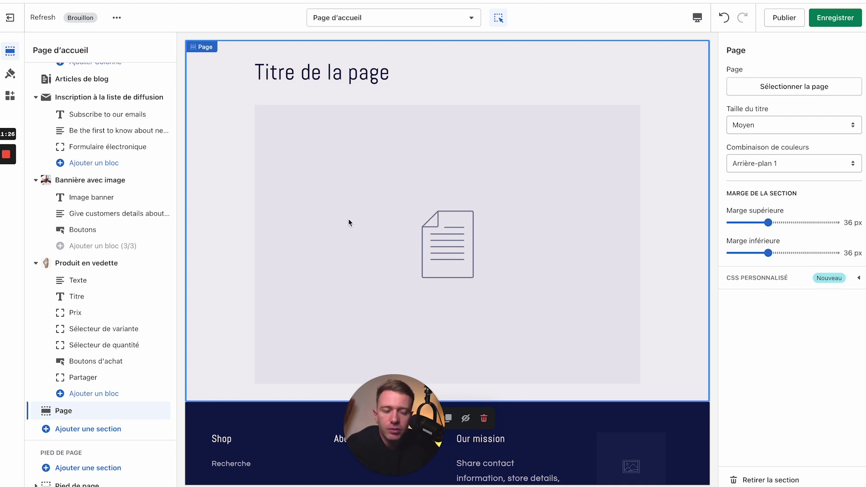
left_click(85, 416)
left_click(151, 411)
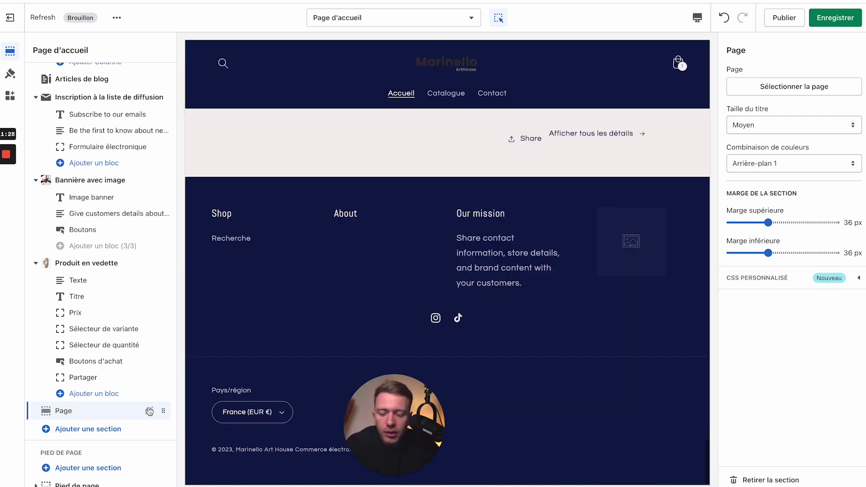
Switch from the home page to the Collection par défaut template for editing
scroll(330, 208, "up", 5)
scroll(329, 208, "up", 15)
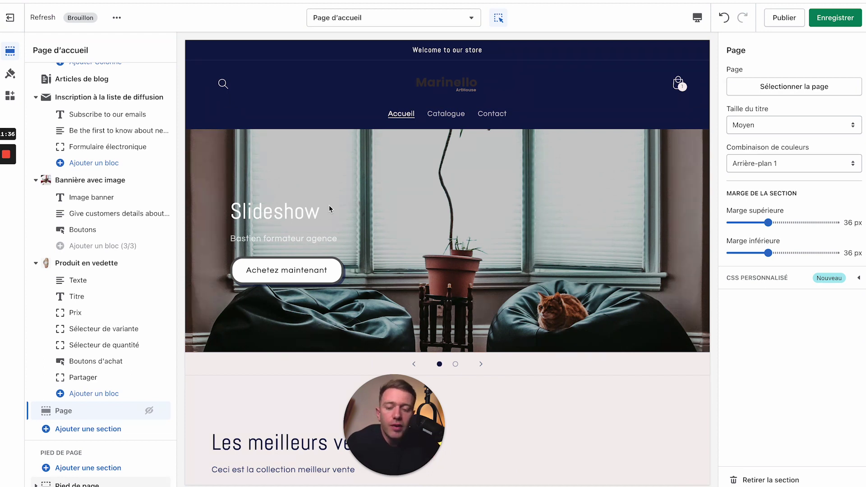
scroll(112, 360, "down", 1)
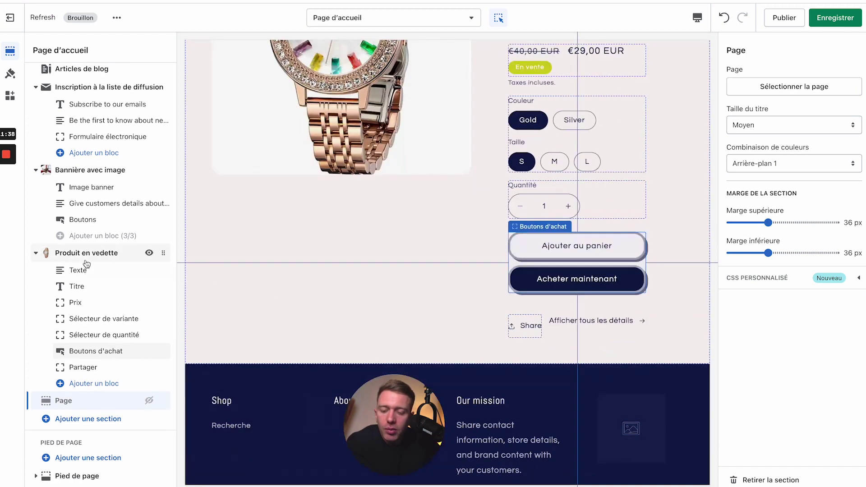
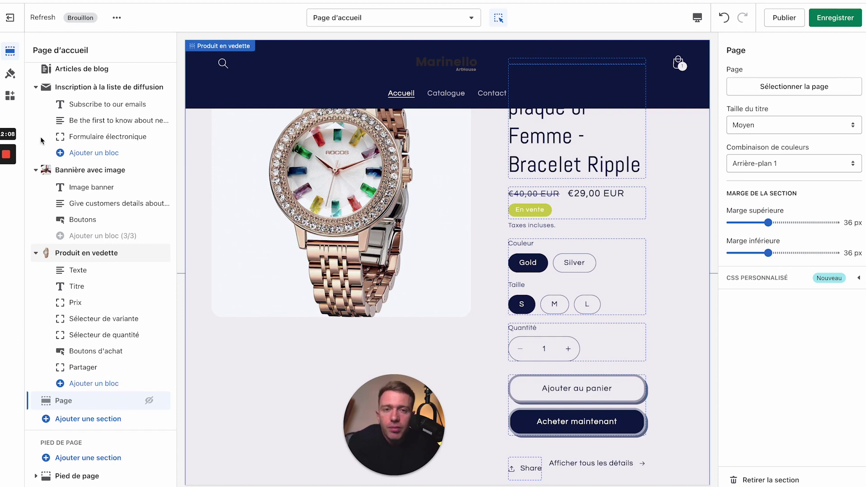
mouse_move(145, 272)
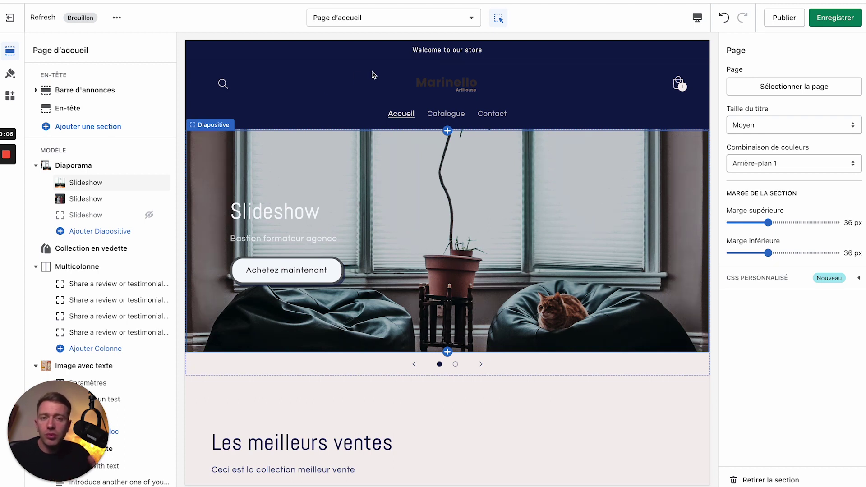
left_click(381, 24)
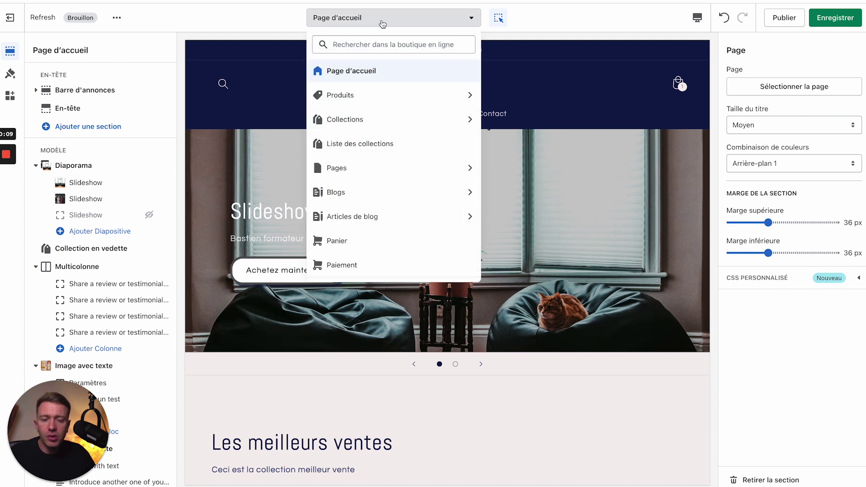
left_click(336, 118)
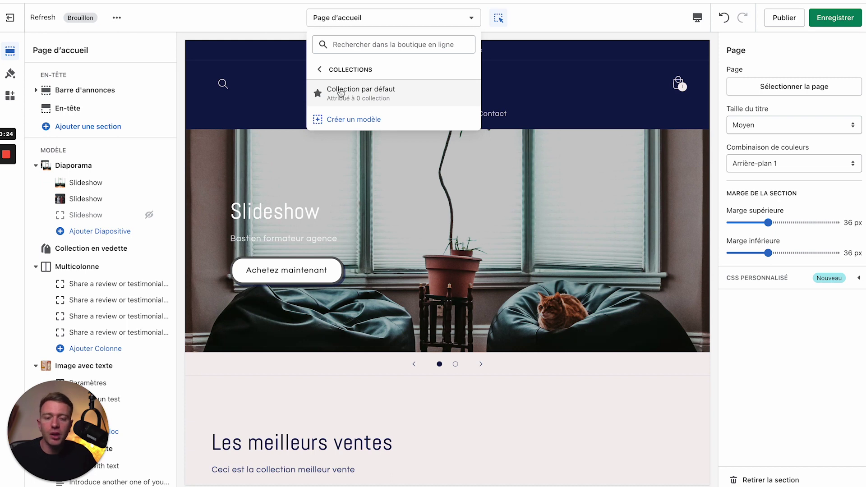
left_click(341, 93)
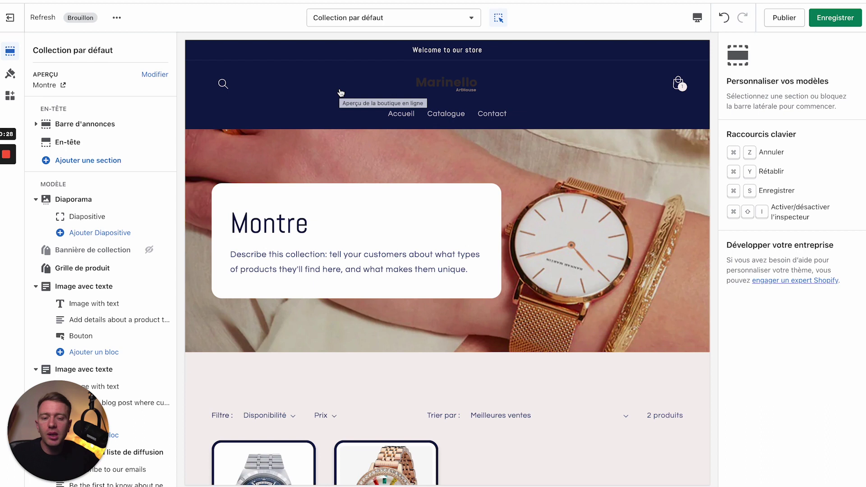
Examine the collection template's sections from the slideshow and product grid through the Image avec texte sections to the newsletter signup
scroll(126, 189, "down", 2)
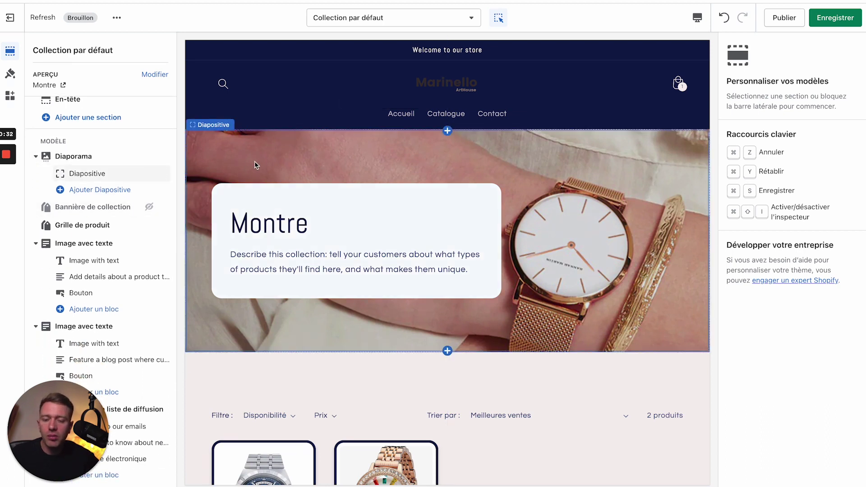
scroll(254, 161, "down", 5)
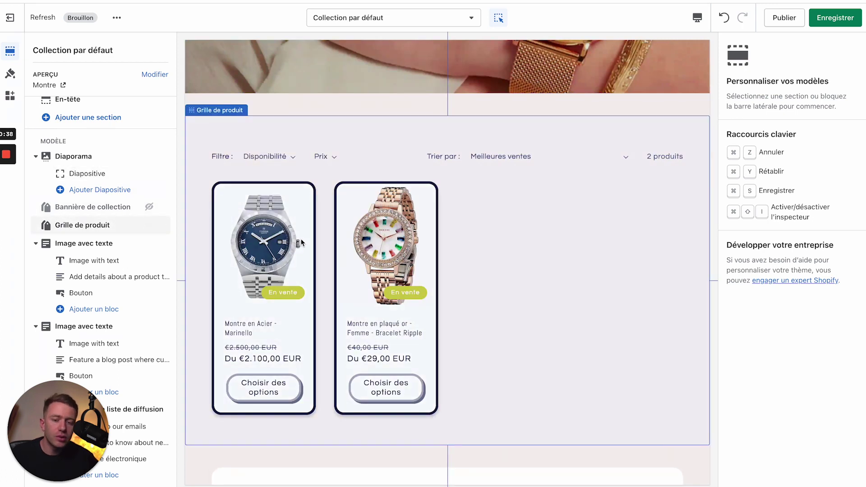
left_click(65, 244)
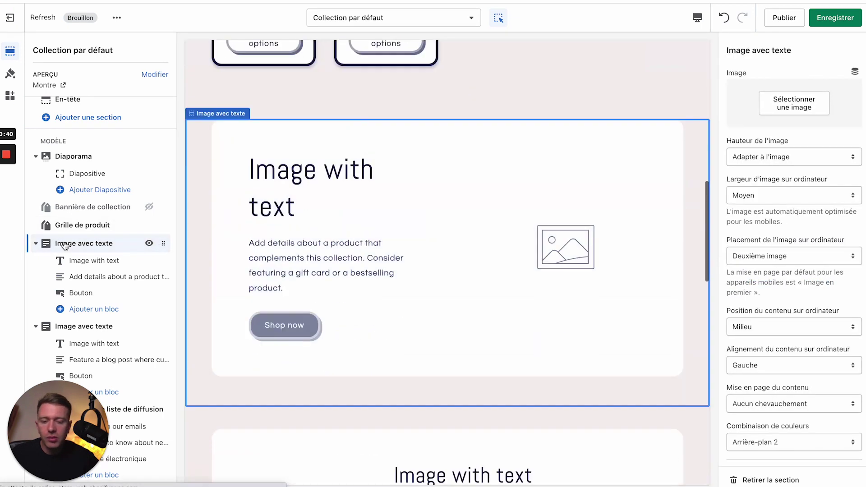
scroll(90, 275, "down", 1)
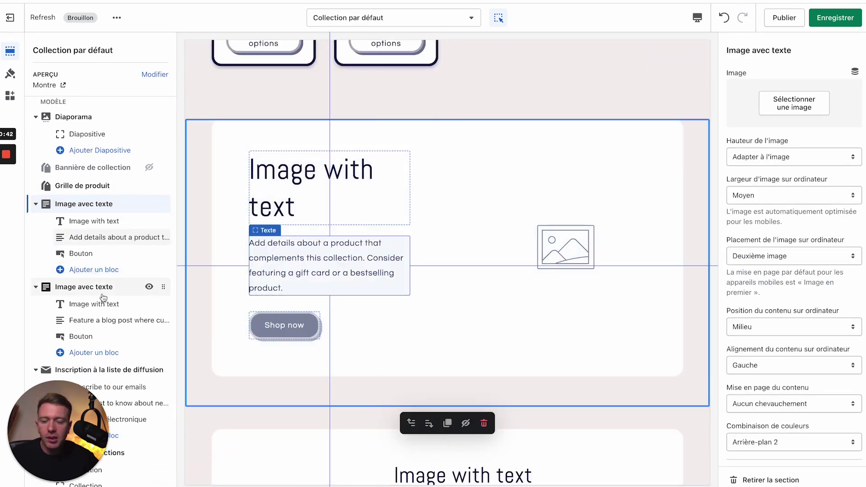
scroll(103, 298, "down", 3)
scroll(315, 277, "down", 4)
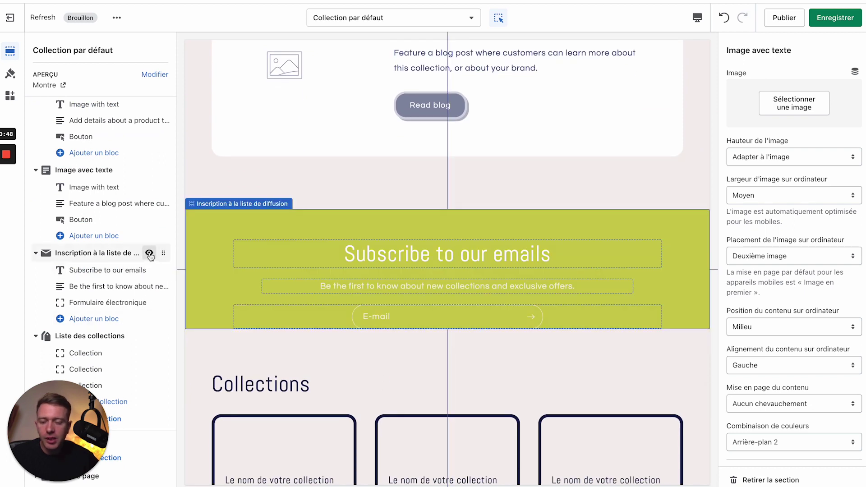
Hide the newsletter signup section and add a Bannière avec image section below the collections list
left_click(149, 254)
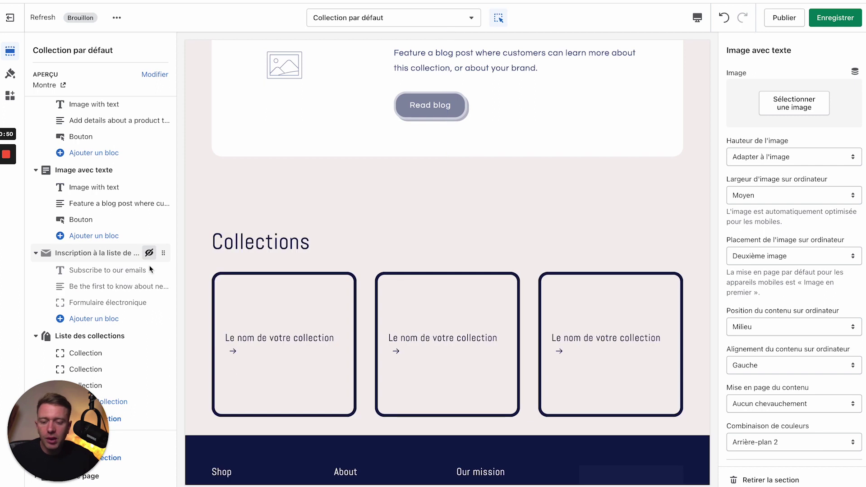
left_click(137, 421)
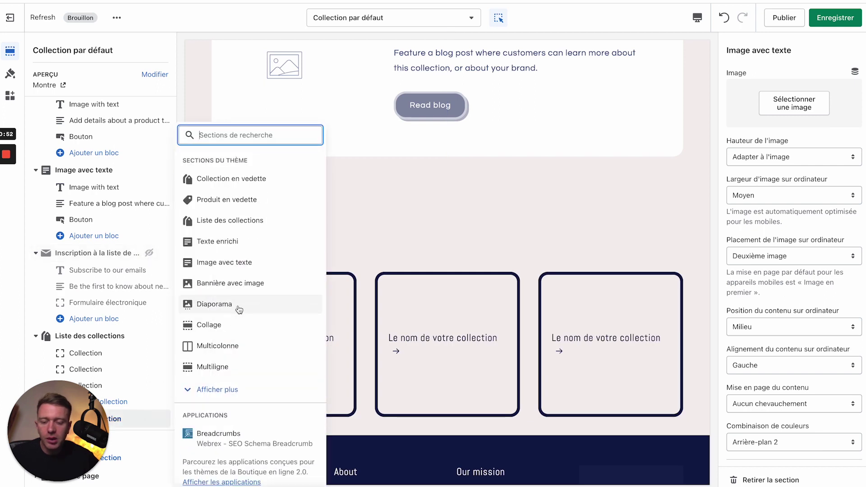
left_click(235, 282)
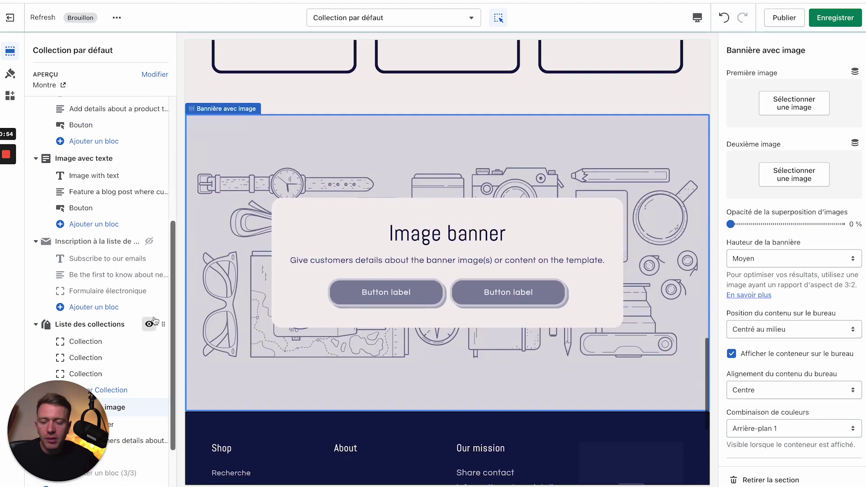
Move the Bannière avec image section to the top of the collection template, above the Diaporama
scroll(360, 300, "up", 15)
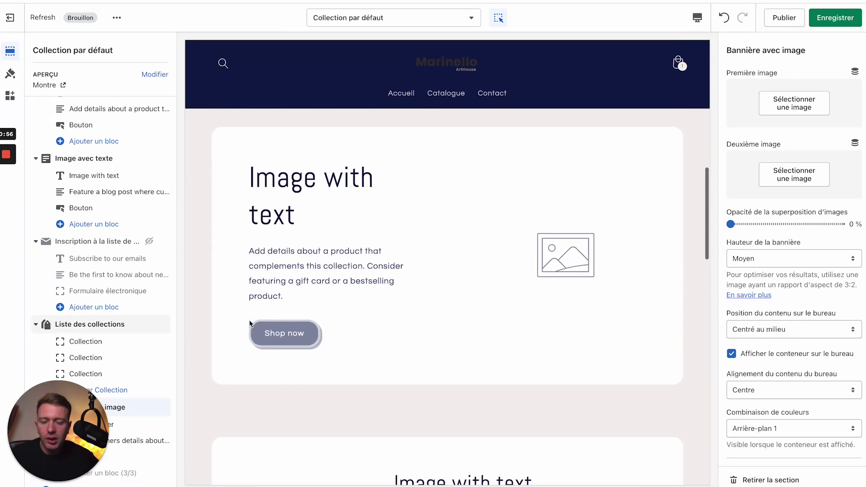
scroll(148, 393, "down", 2)
left_click_drag(159, 334, 156, 248)
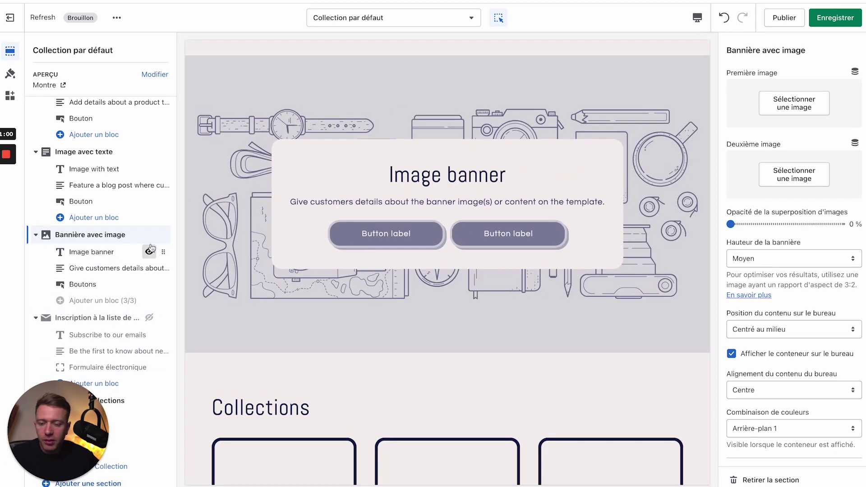
scroll(193, 107, "up", 4)
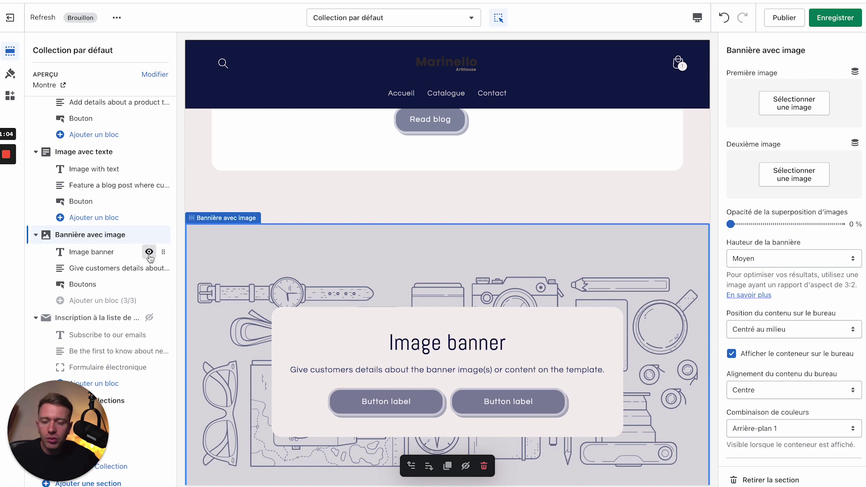
left_click_drag(163, 235, 164, 198)
Hide both the Diaporama and the Bannière avec image sections above the product grid
scroll(384, 263, "down", 3)
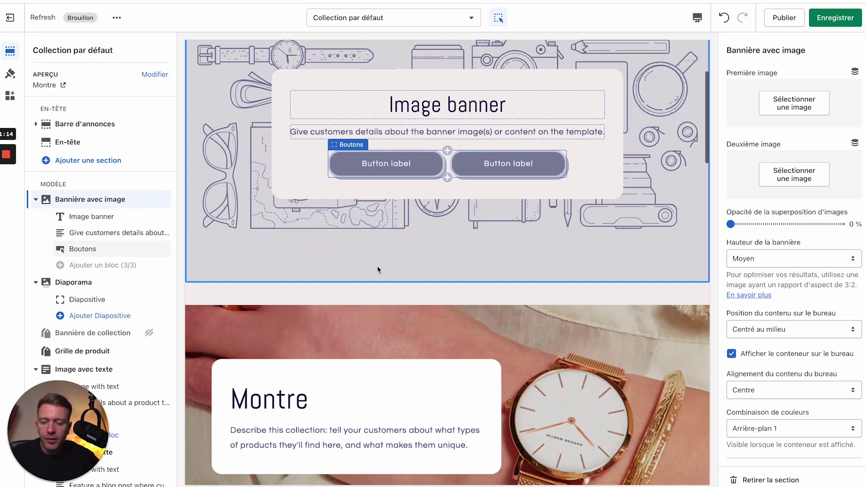
mouse_move(150, 284)
scroll(307, 316, "down", 3)
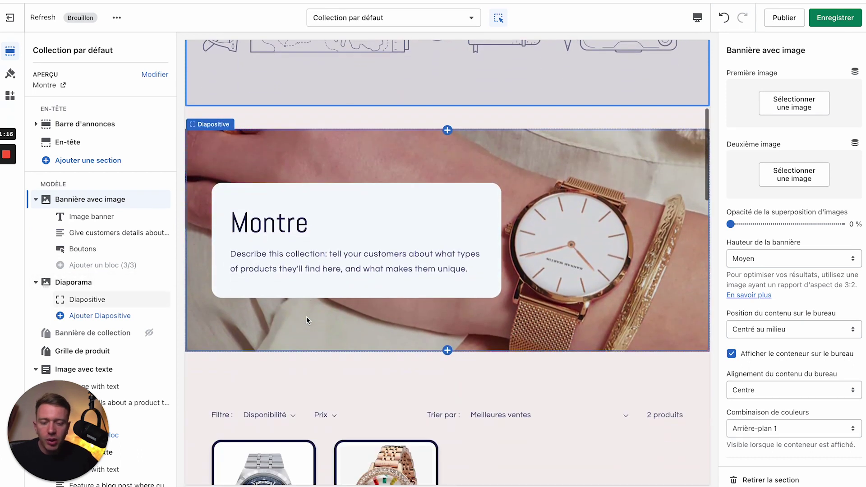
left_click(104, 204)
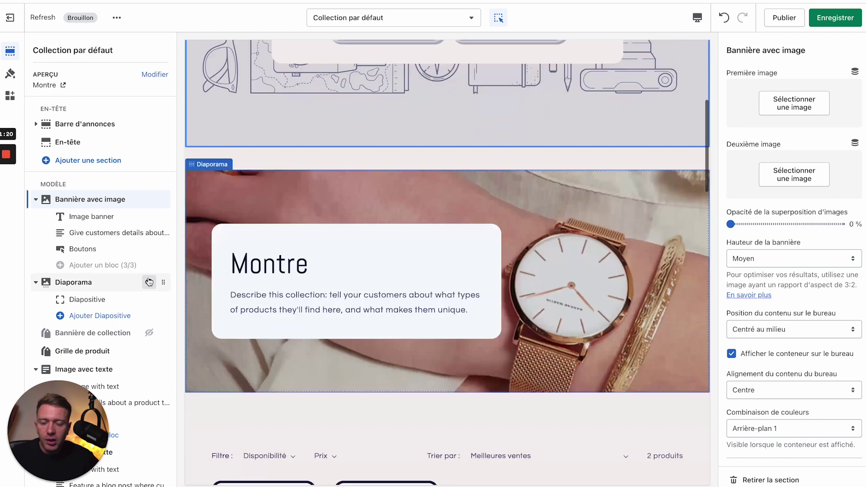
left_click(148, 282)
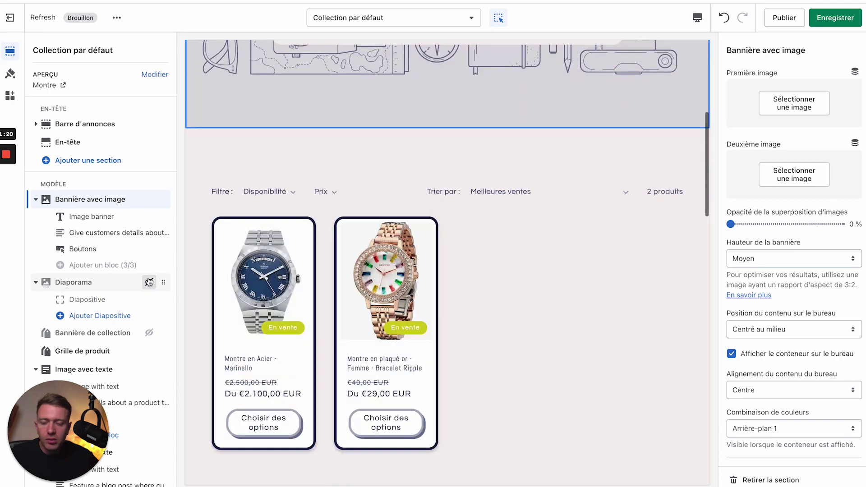
left_click(148, 199)
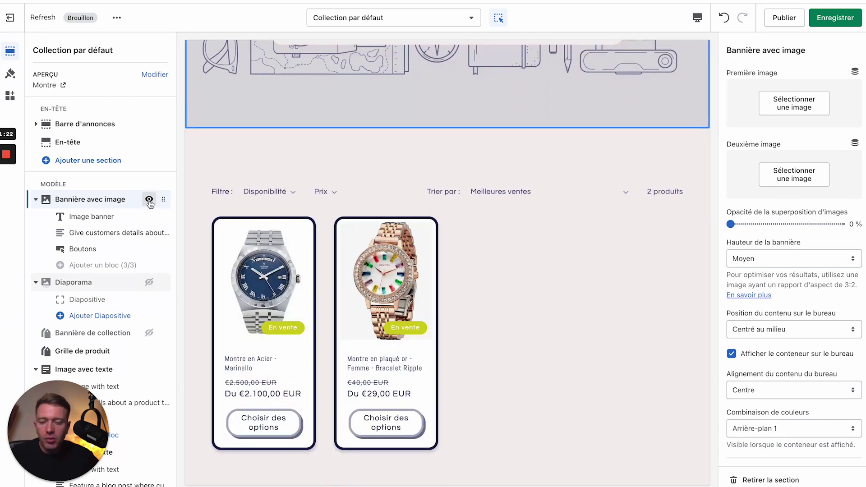
scroll(337, 161, "up", 1)
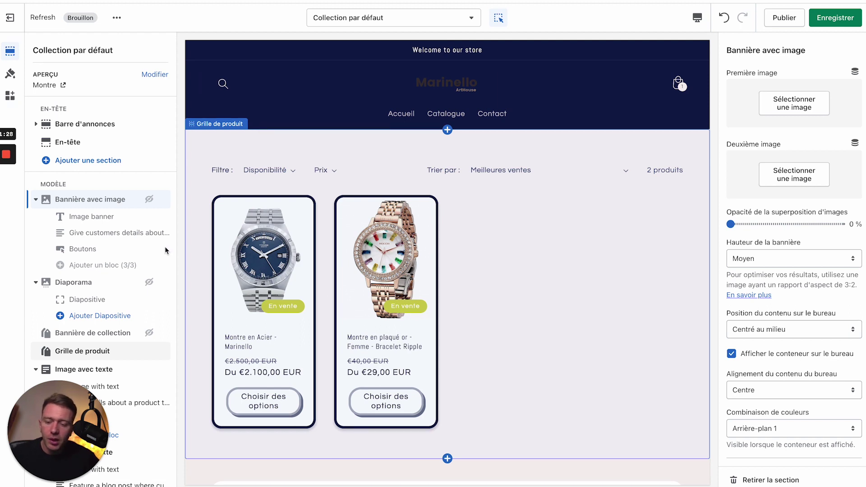
Try 2 and 5 desktop columns for the Grille de produit section and set it to 3
left_click(82, 350)
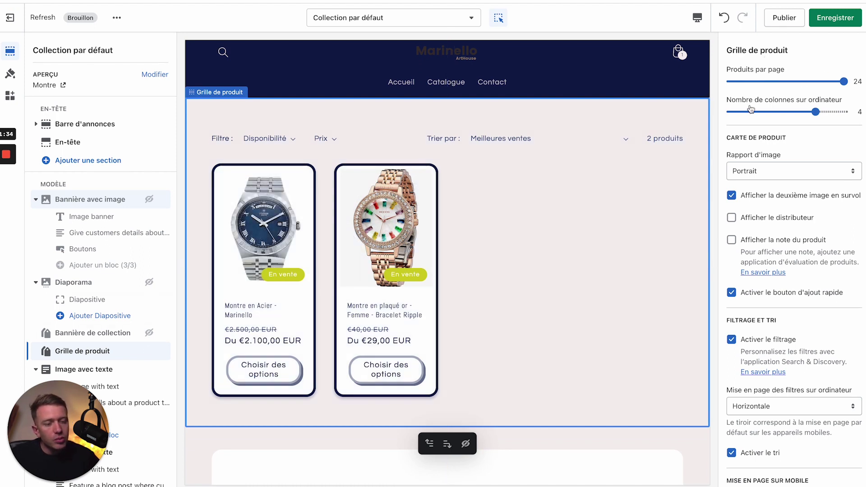
left_click_drag(814, 112, 758, 112)
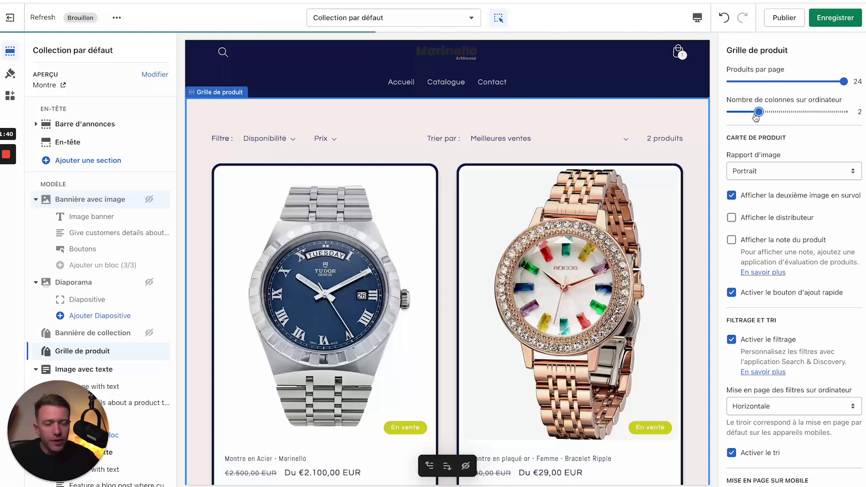
left_click_drag(758, 112, 843, 112)
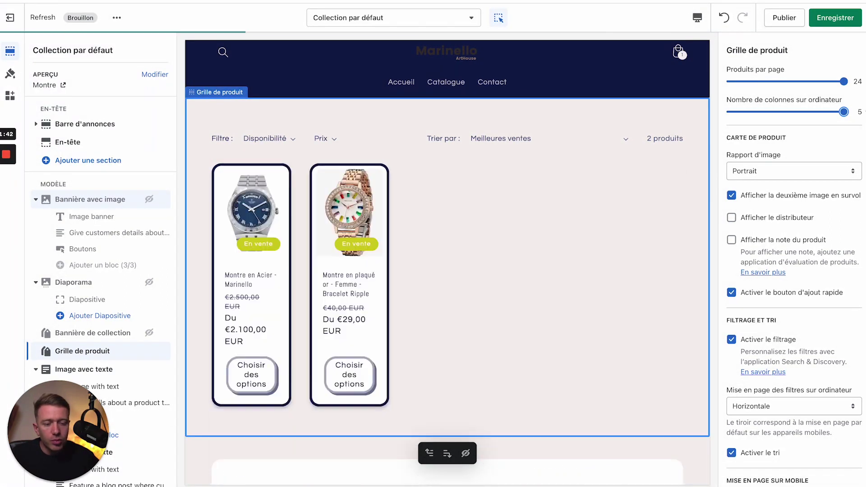
left_click(803, 113)
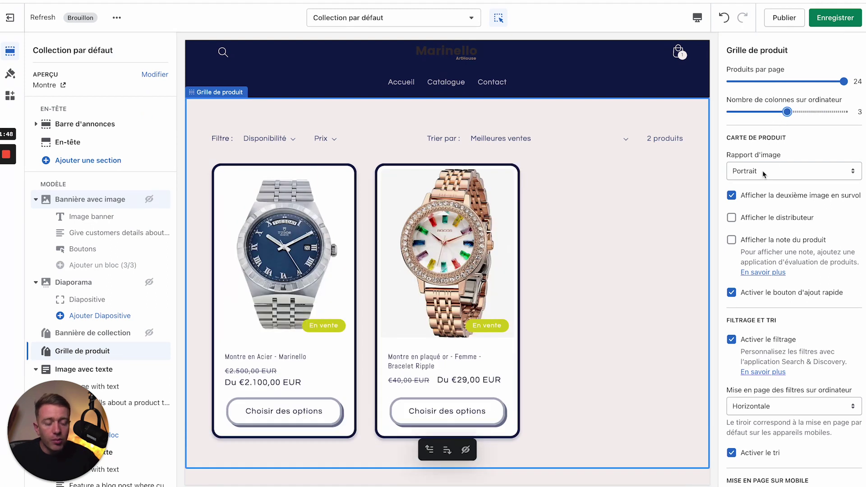
Try the product grid without its filtering and sorting options and re-enable both
scroll(761, 170, "down", 1)
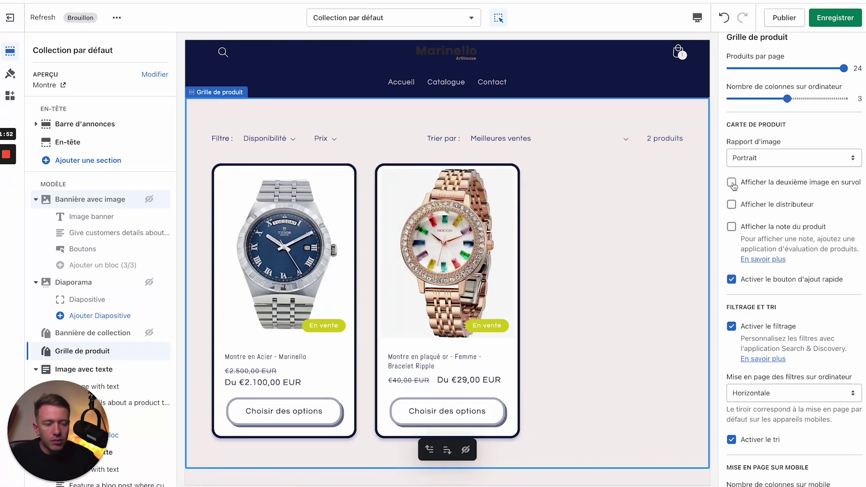
scroll(732, 186, "down", 5)
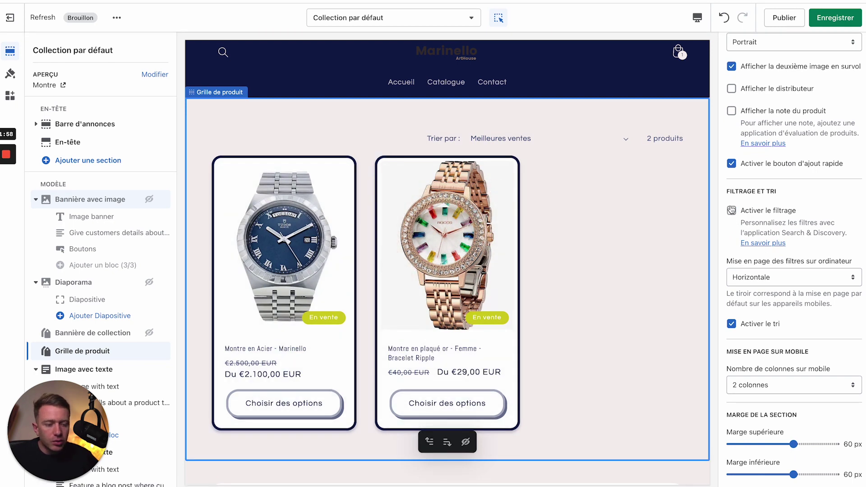
left_click(731, 323)
left_click(731, 324)
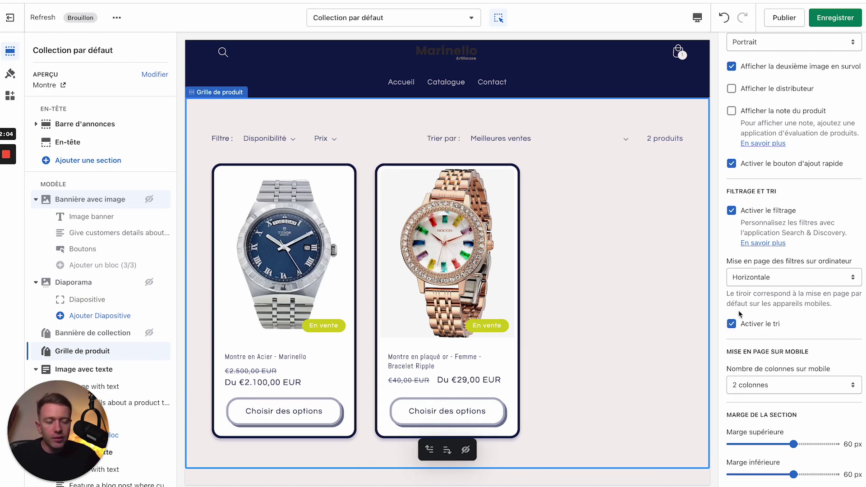
Set the product grid to 1 colonne on mobile and switch the preview to Téléphone mobile
scroll(737, 310, "down", 1)
left_click(772, 334)
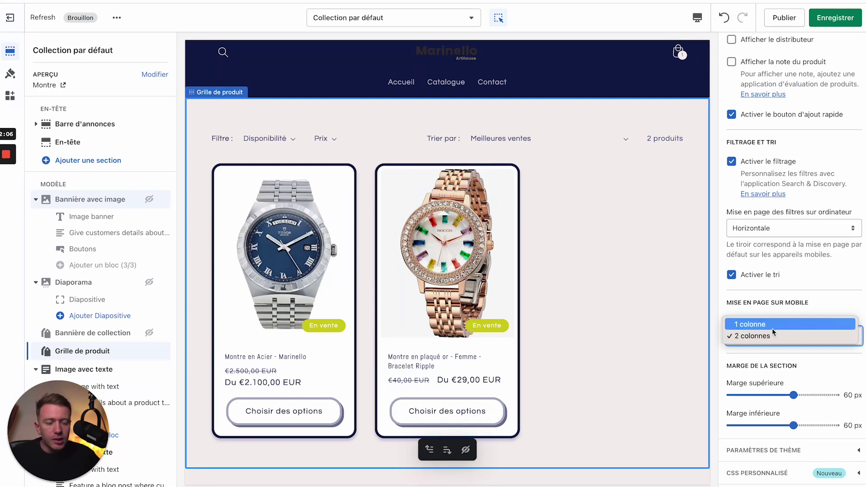
left_click(771, 325)
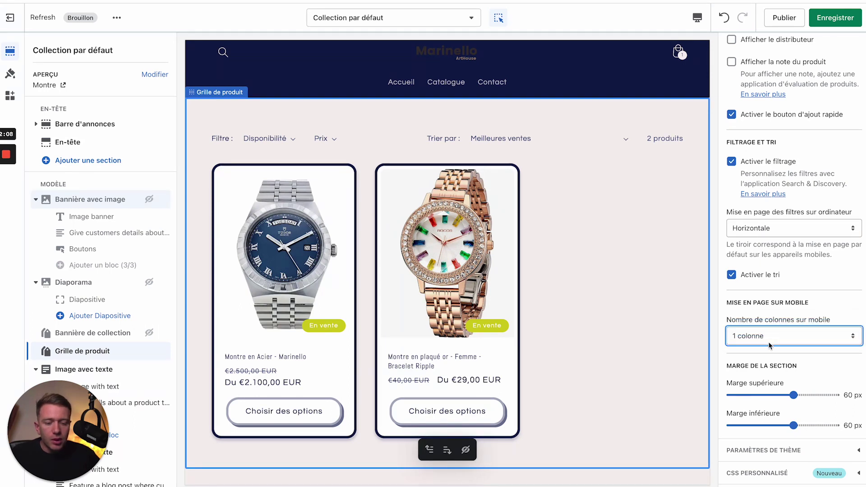
left_click(694, 18)
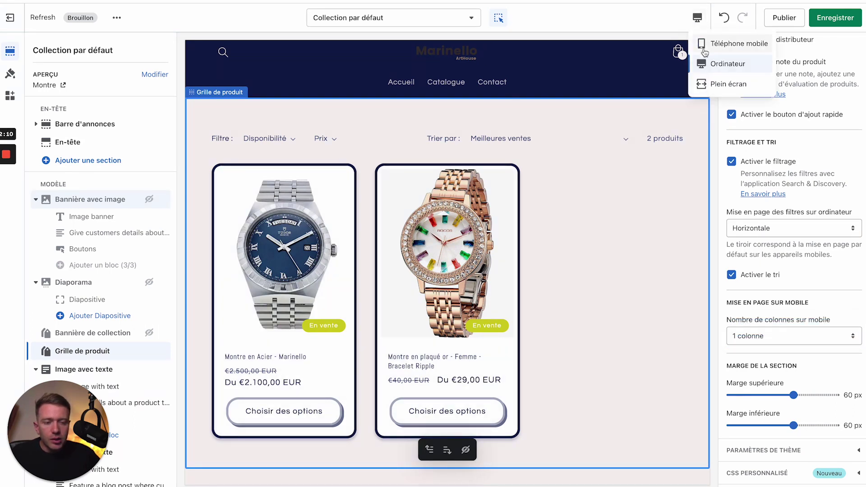
left_click(707, 50)
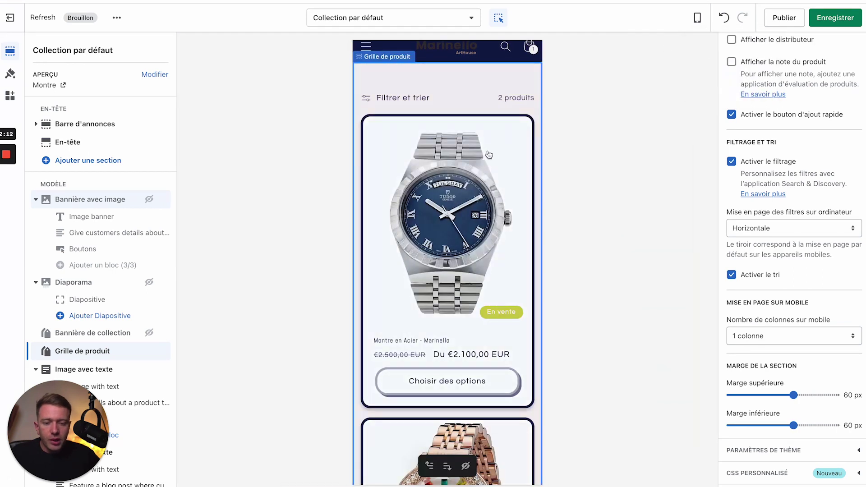
Try the product grid's mobile layout with 2 colonnes and return it to 1 colonne
left_click(759, 340)
left_click(757, 346)
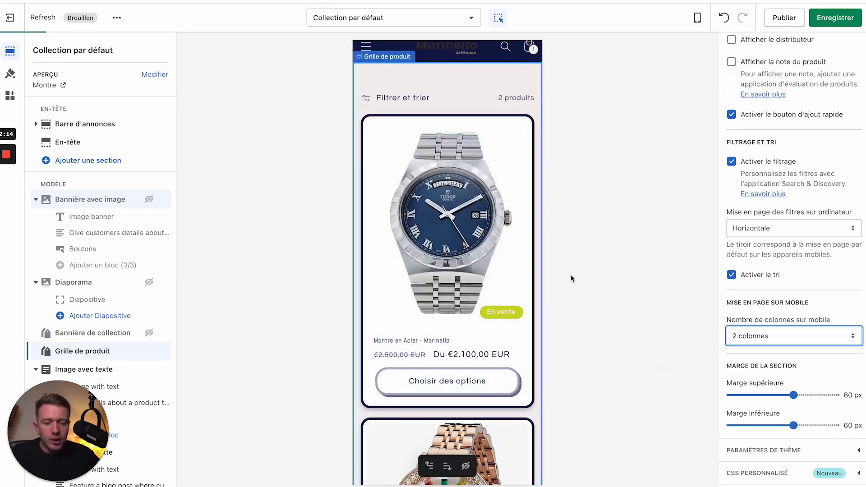
left_click(790, 337)
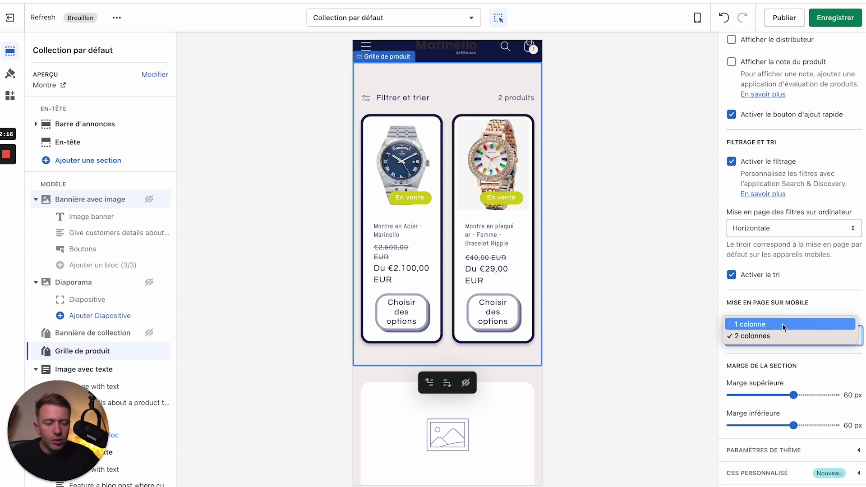
left_click(783, 326)
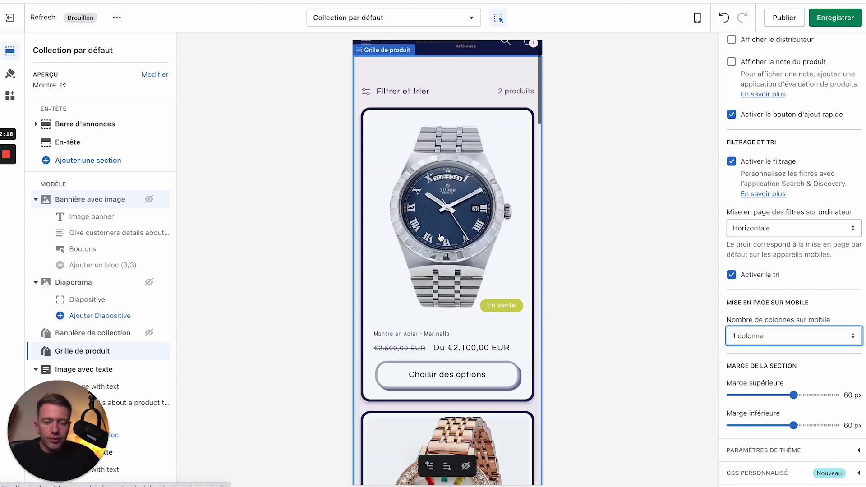
Save the collection template changes and show the Bannière de collection section again
scroll(839, 75, "up", 4)
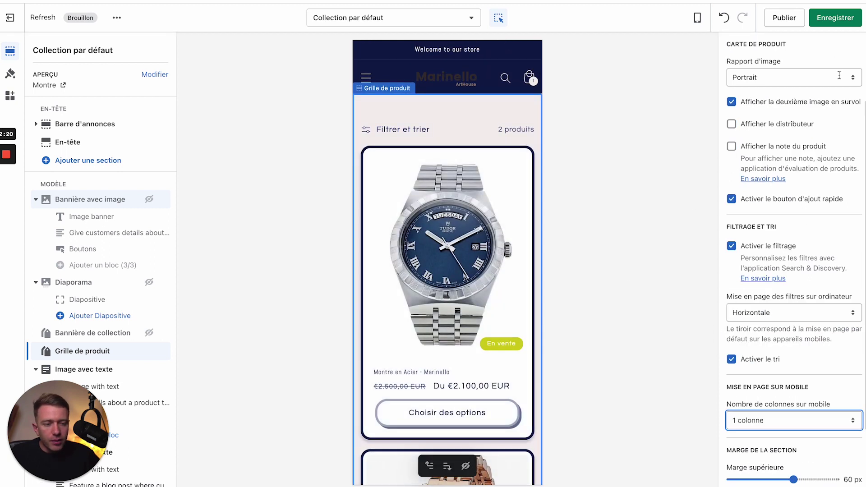
left_click(828, 22)
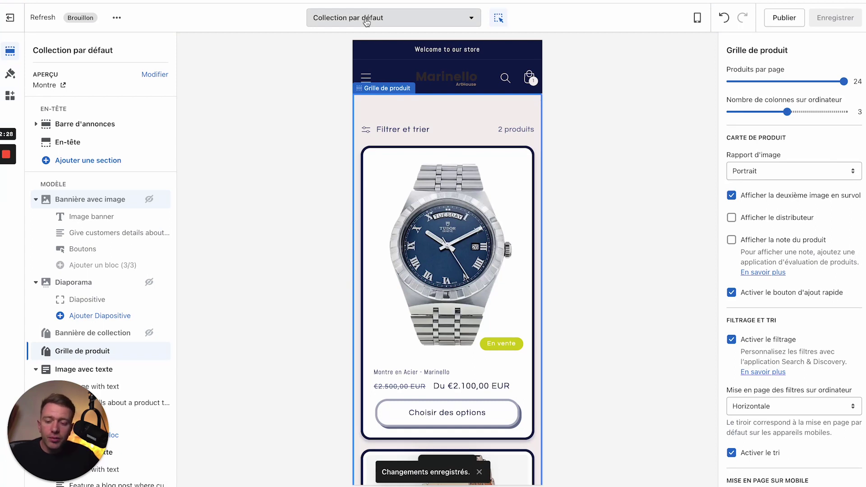
left_click(148, 333)
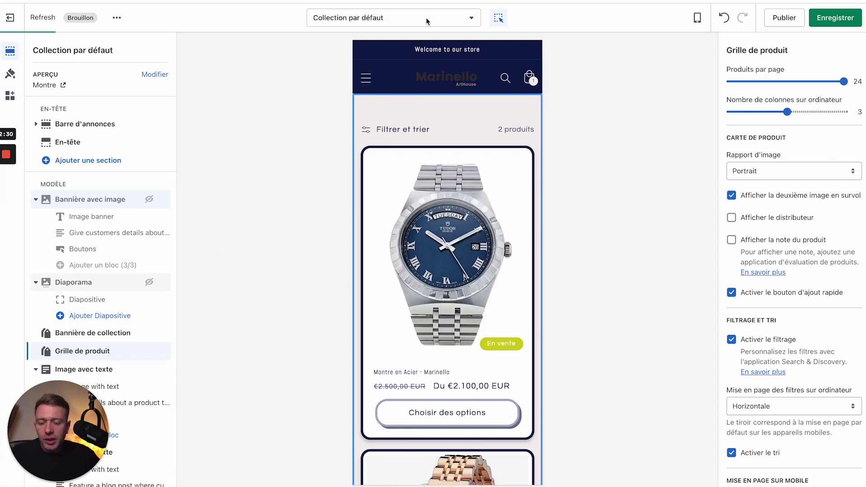
Create a new collection template named Montre tudor based on Collection par défaut
left_click(402, 20)
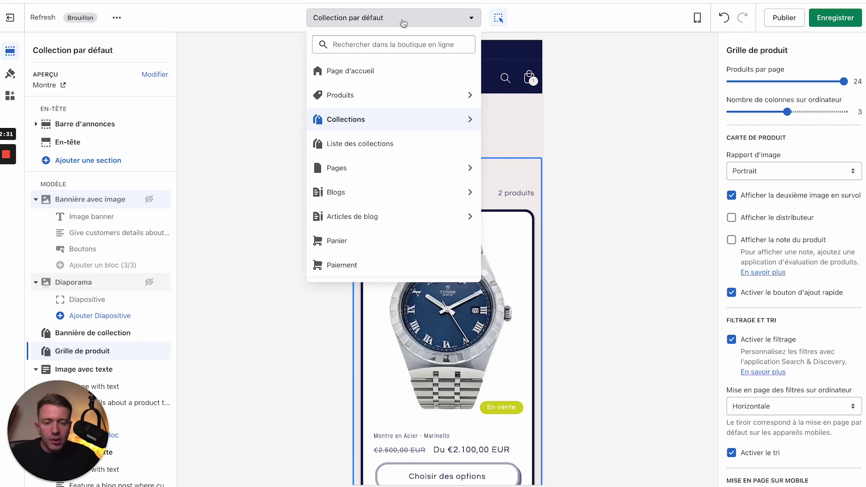
left_click(470, 120)
left_click(370, 128)
left_click(329, 248)
type("Montre tudor")
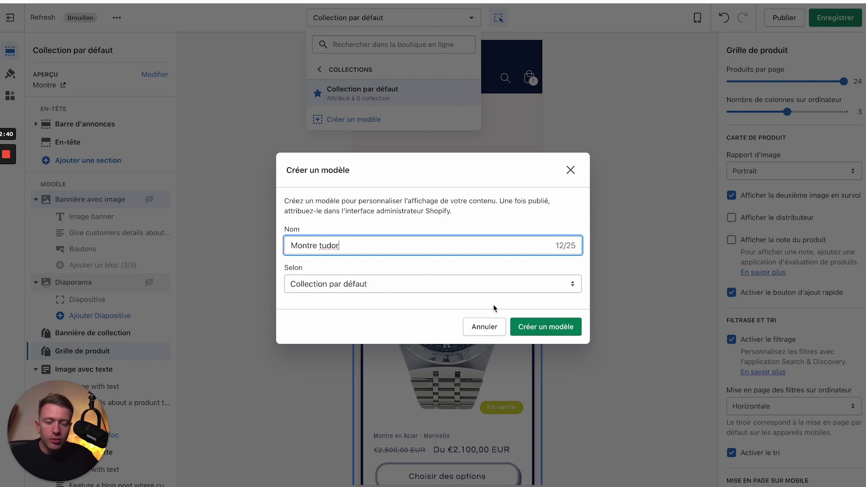
left_click(535, 328)
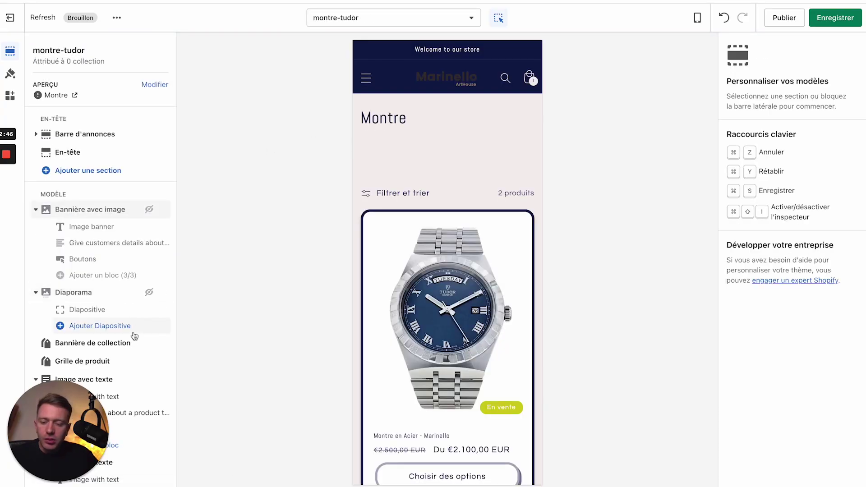
Save the montre-tudor template with its Diaporama section shown and open the slide's settings
left_click(149, 293)
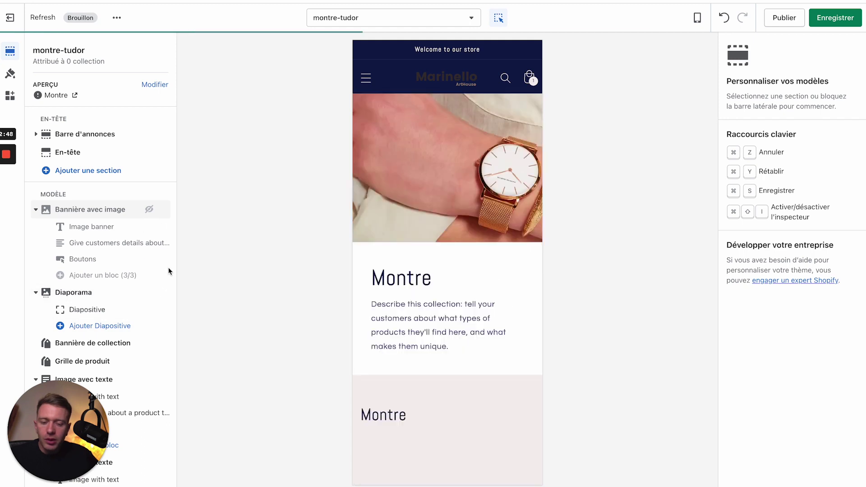
left_click(820, 19)
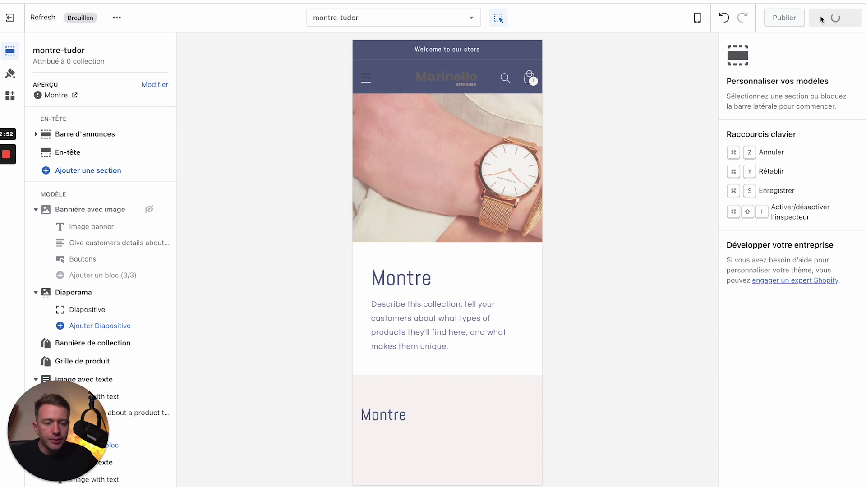
left_click(498, 173)
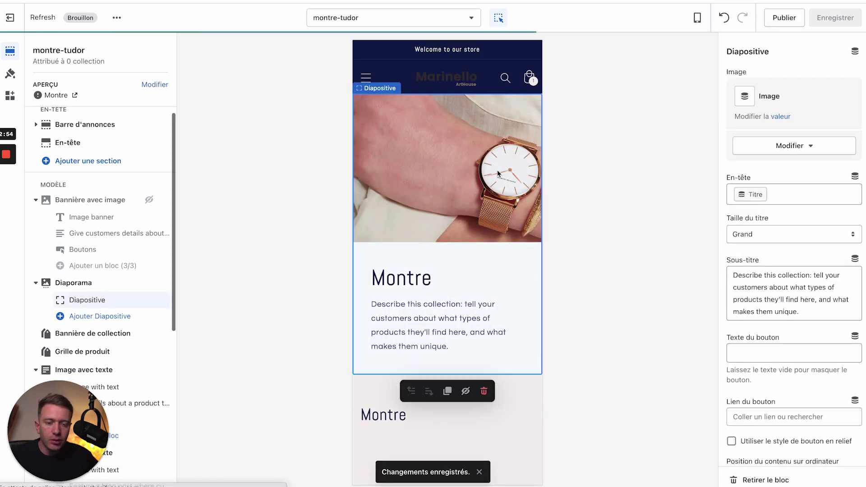
Set the slide's image to photo-of-a-person-wearing-a-gold-watch from the image library and save the montre-tudor template
left_click(791, 146)
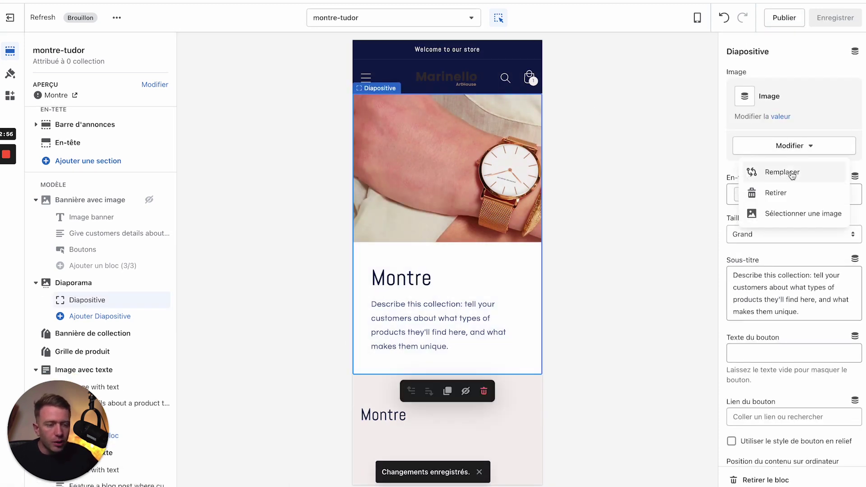
left_click(784, 213)
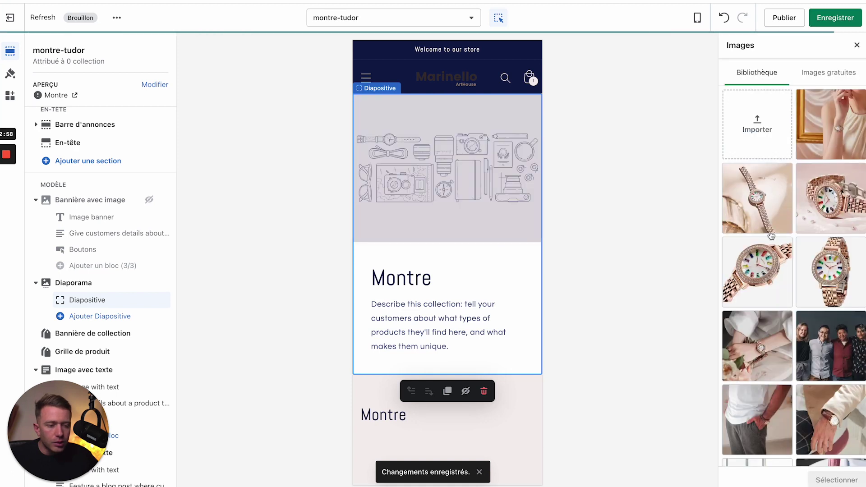
scroll(771, 235, "down", 3)
left_click(776, 356)
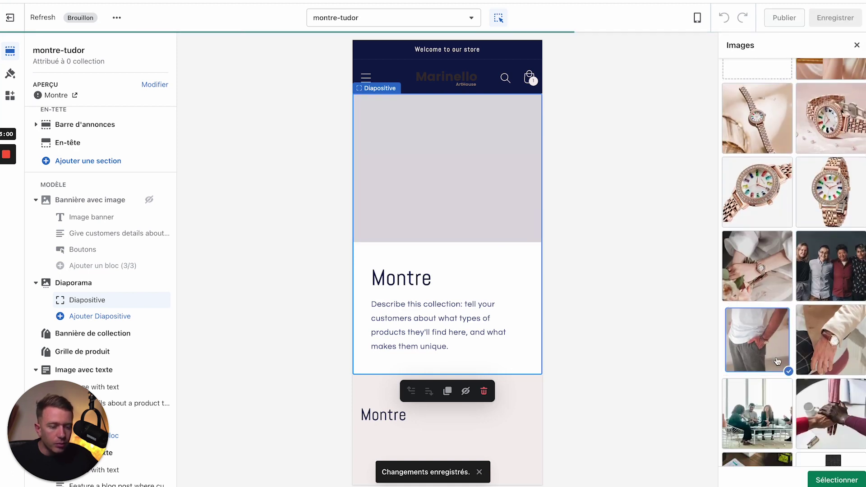
left_click(824, 481)
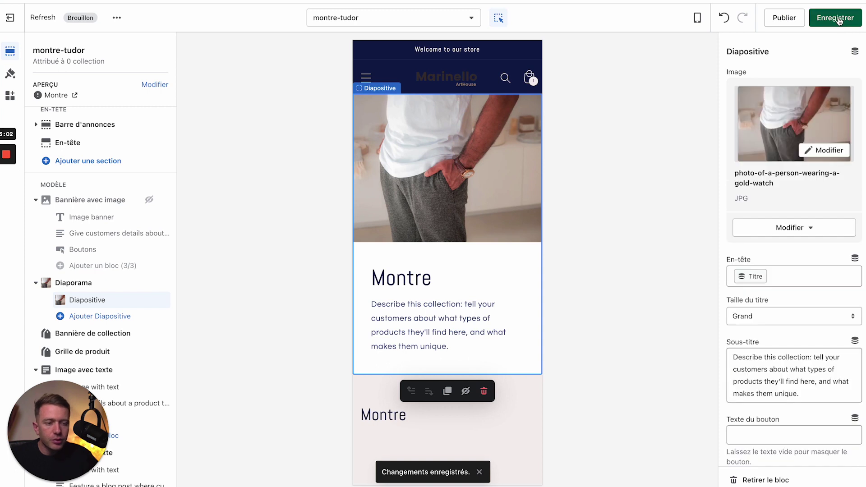
left_click(838, 20)
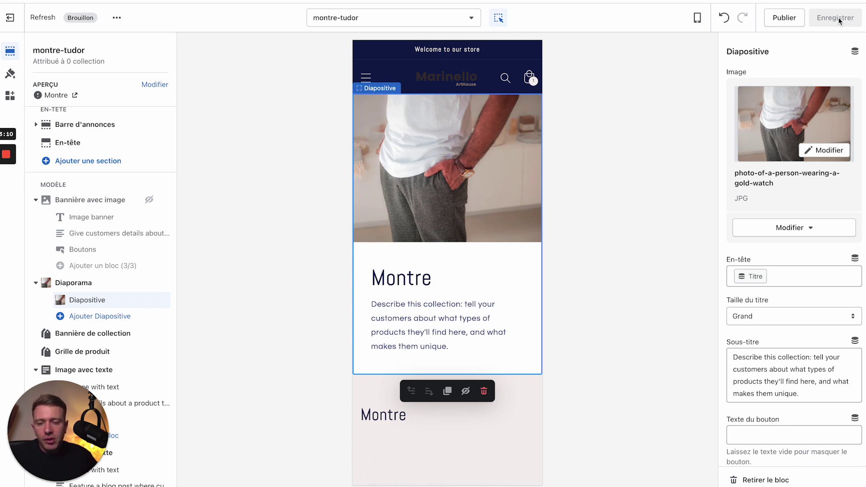
Open the Montre Luxe collection in the store admin, assign it the montre theme template and save
left_click(19, 22)
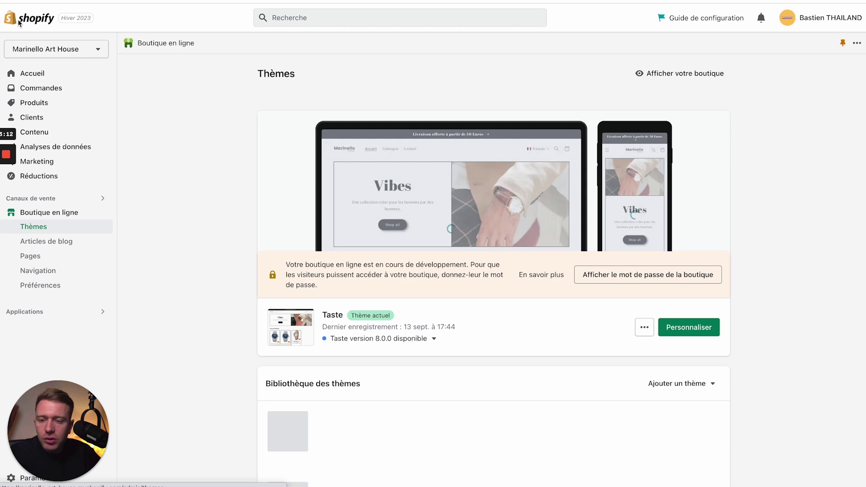
left_click(55, 103)
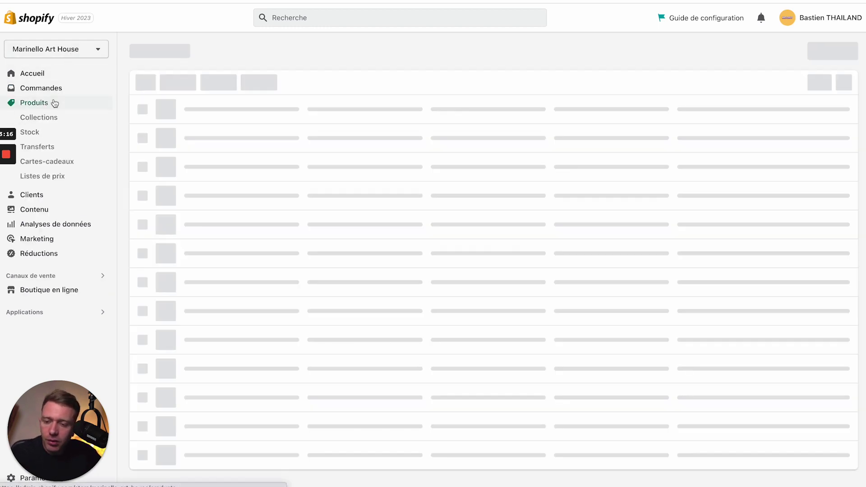
left_click(50, 117)
left_click(193, 123)
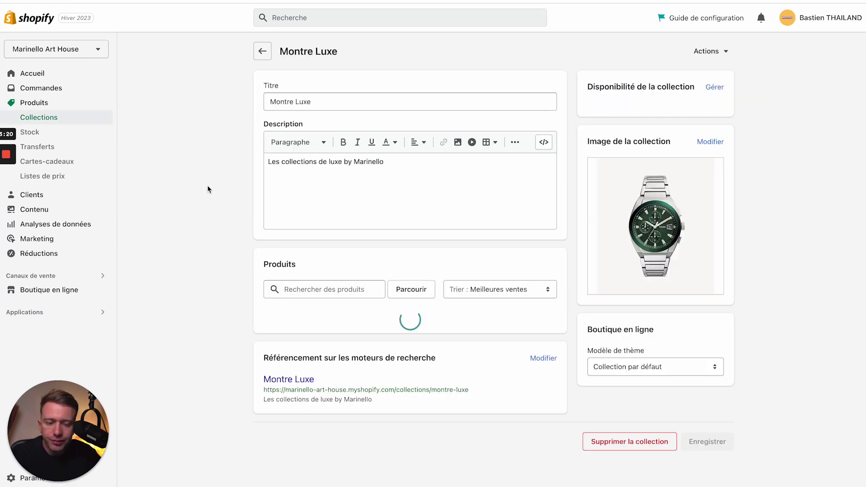
scroll(636, 329, "down", 1)
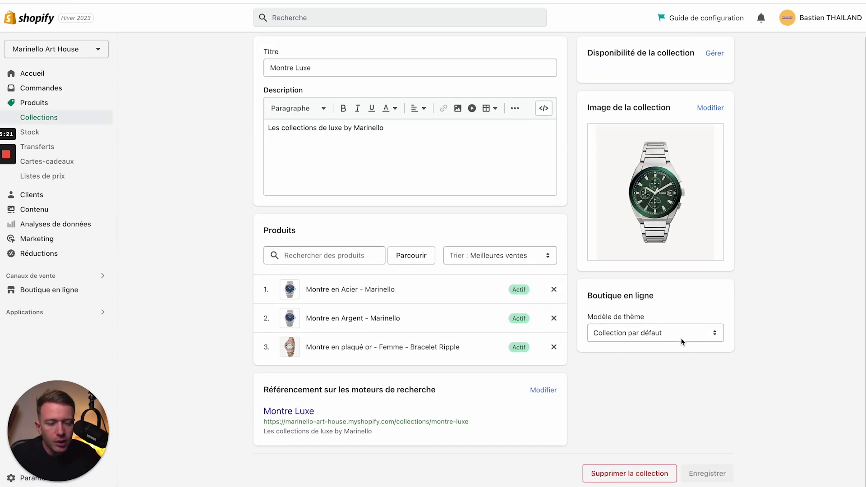
left_click(617, 331)
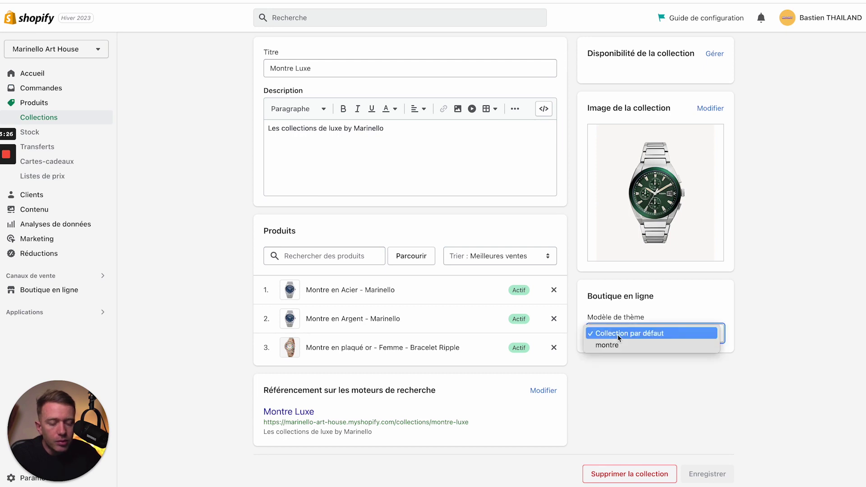
left_click(614, 346)
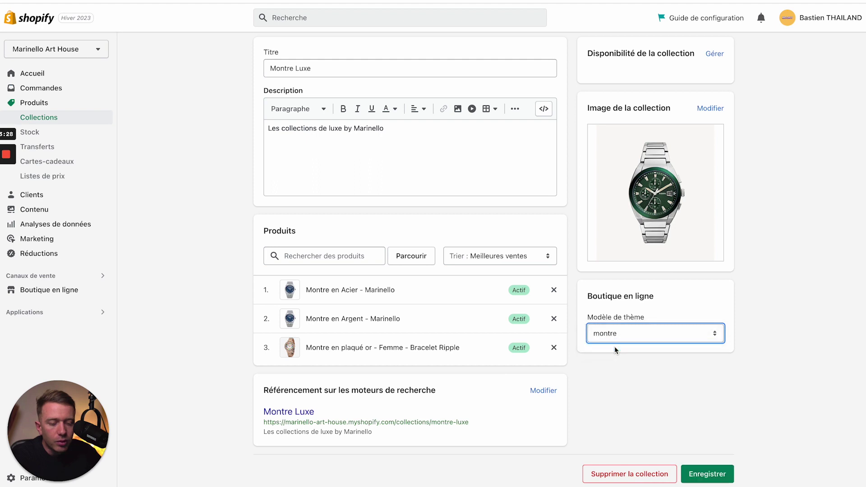
left_click(716, 475)
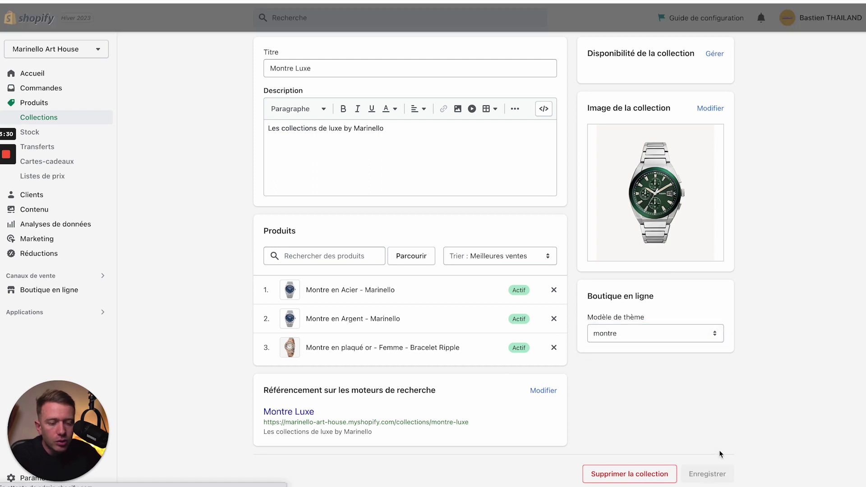
left_click(705, 52)
left_click(656, 63)
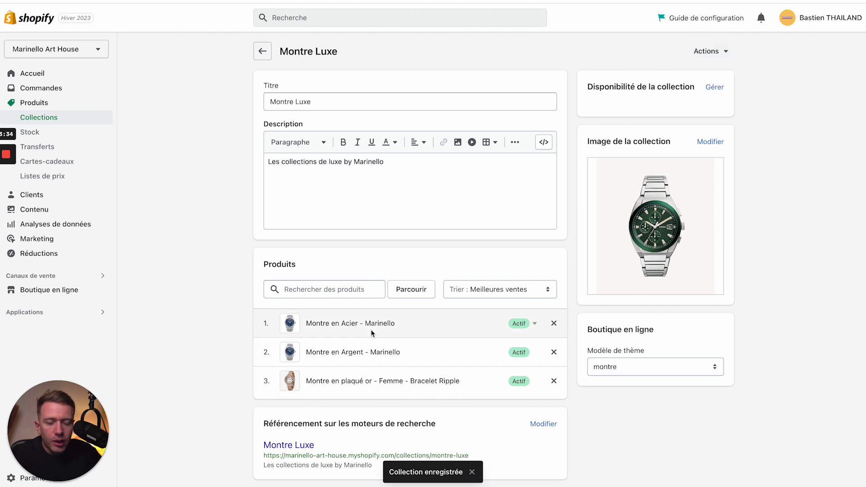
Publish the most recently saved Refresh theme from the theme library as the store's current theme
left_click(40, 292)
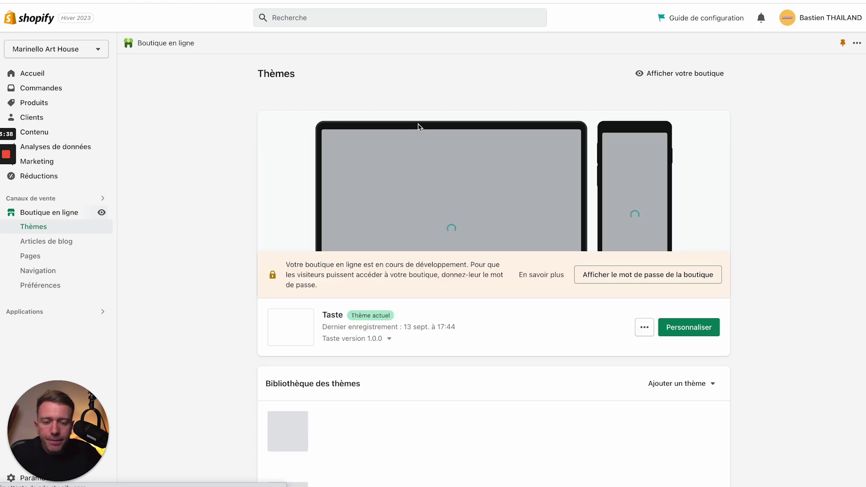
scroll(689, 410, "down", 2)
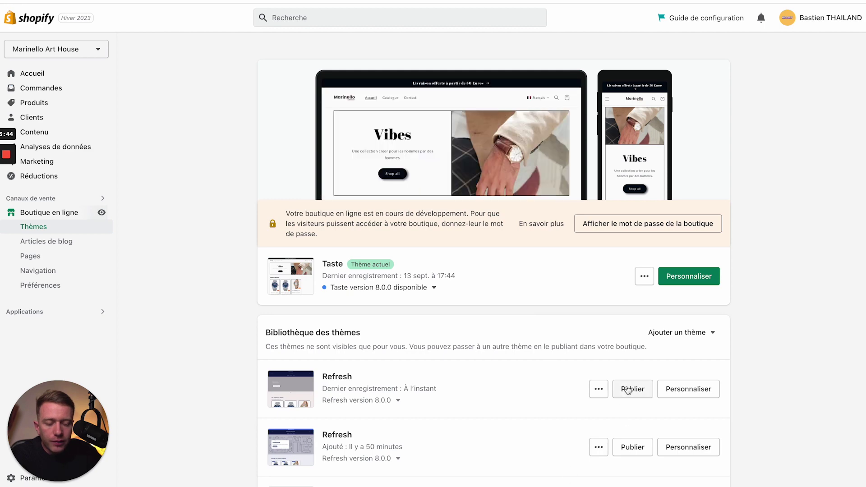
left_click(628, 390)
left_click(565, 314)
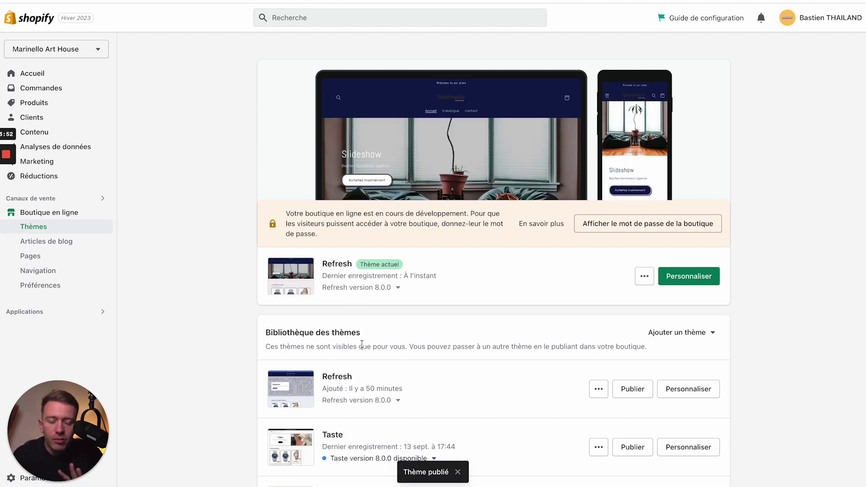
Open the Montre Tudor collection, assign it the montre-tudor theme template and save
left_click(72, 90)
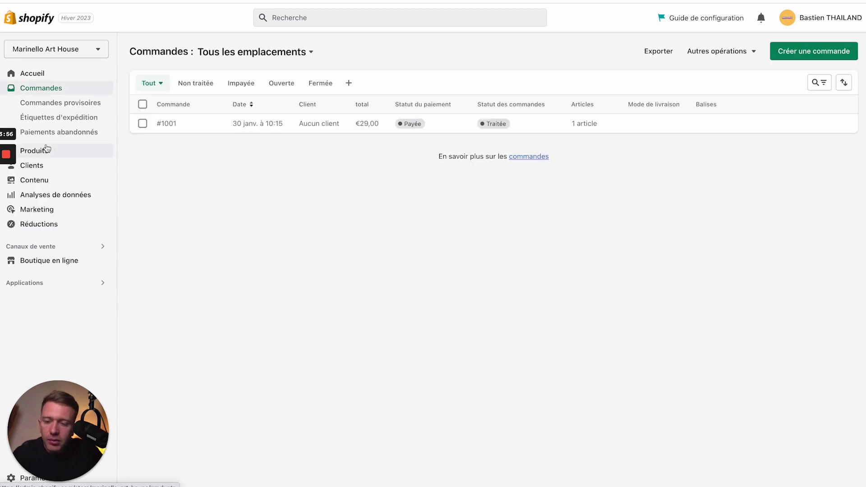
left_click(46, 149)
left_click(52, 116)
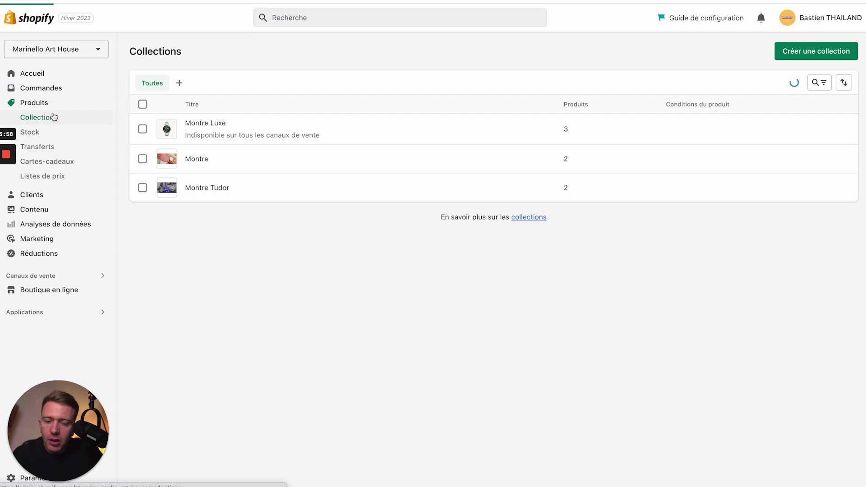
left_click_drag(269, 135, 216, 189)
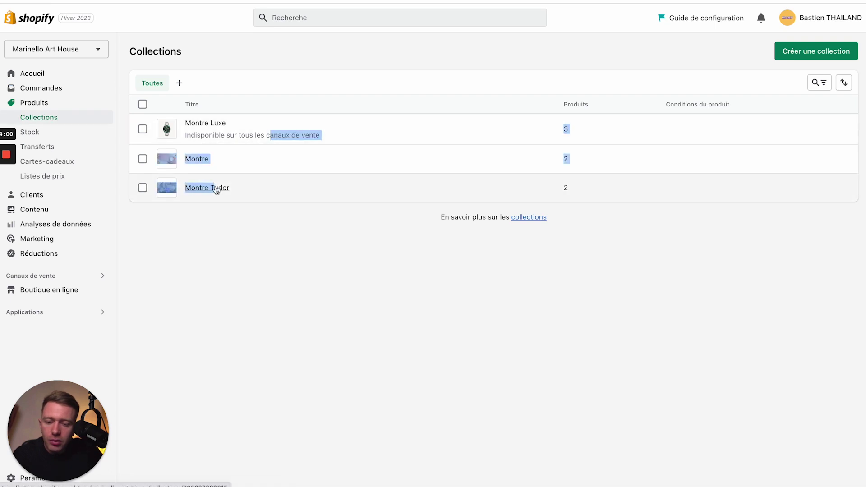
left_click(226, 188)
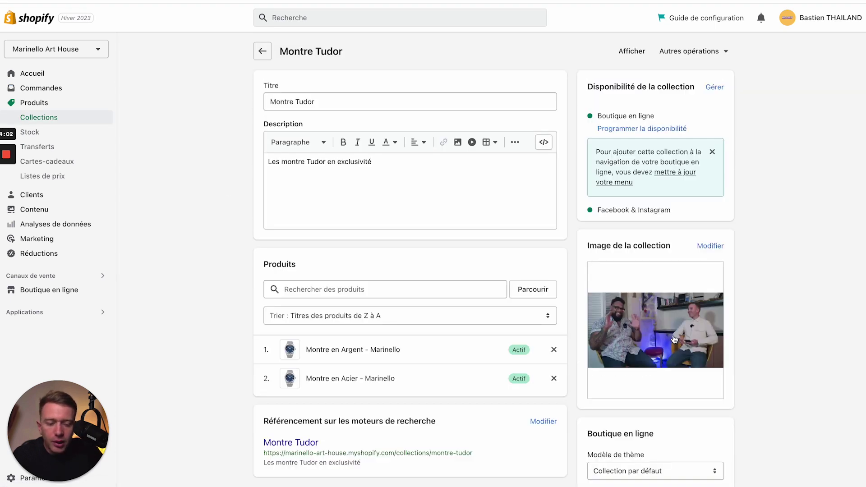
scroll(674, 339, "down", 1)
left_click(644, 423)
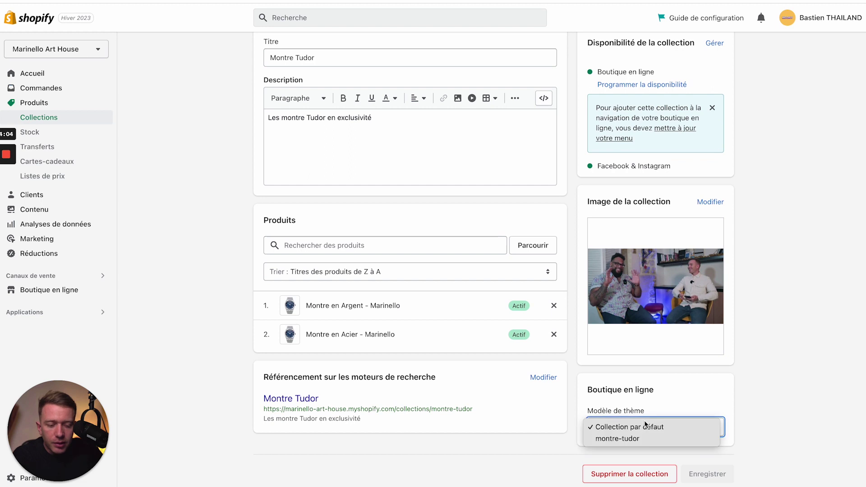
left_click(631, 439)
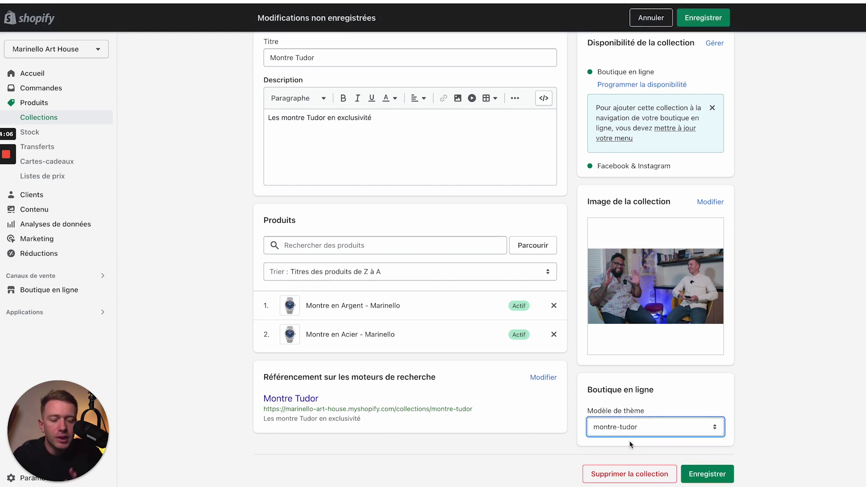
left_click(704, 18)
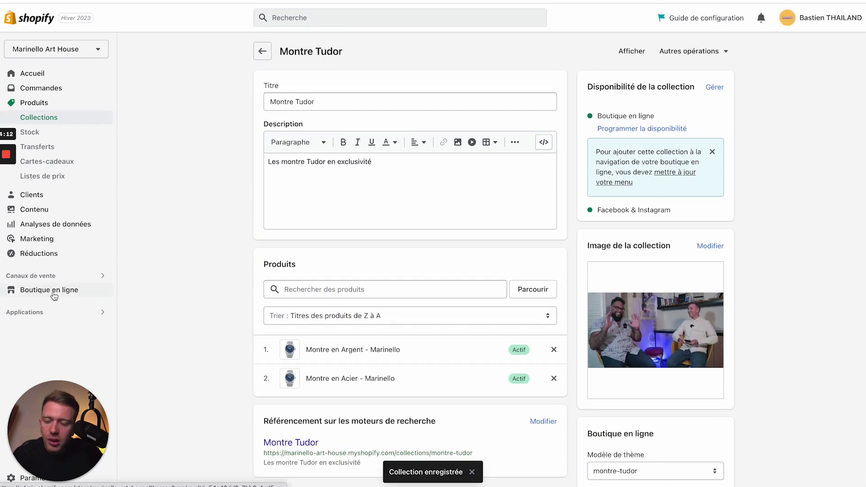
Open the montre-tudor collection template in the live Refresh theme's editor and review its page preview
left_click(54, 290)
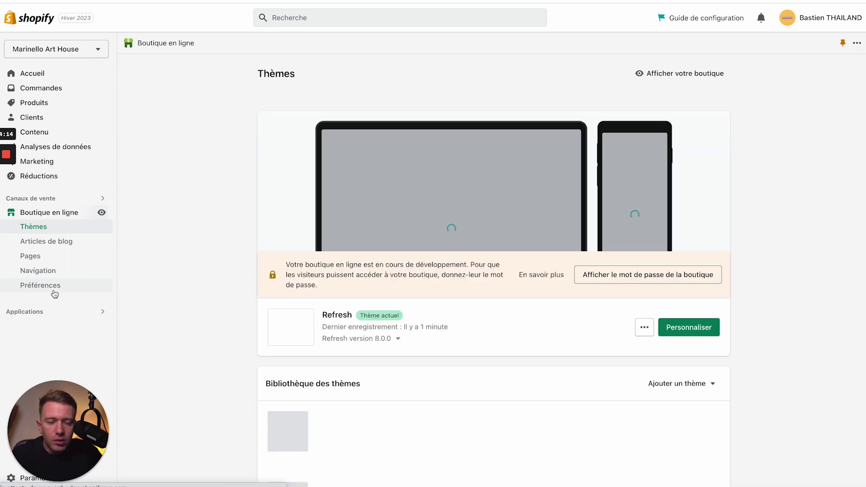
left_click(712, 330)
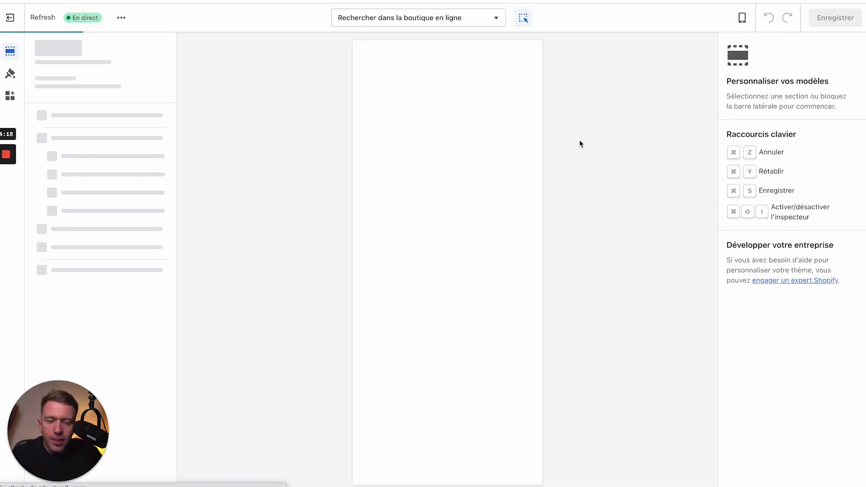
left_click(440, 18)
left_click(402, 93)
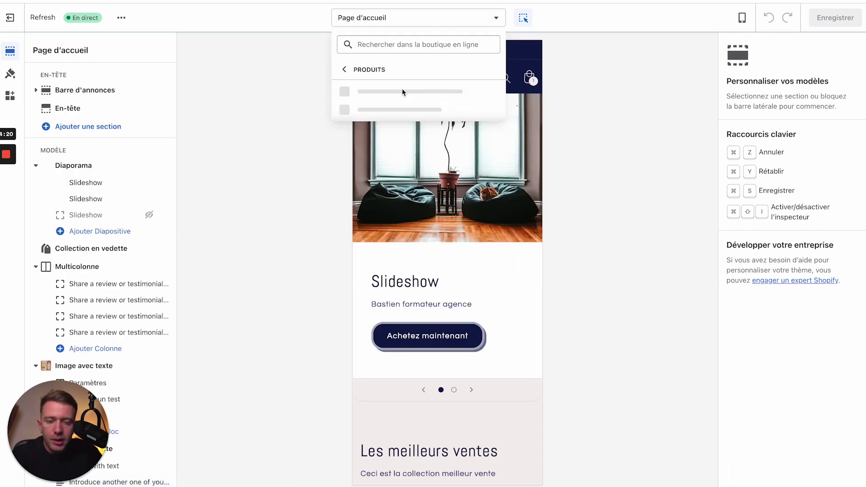
left_click(368, 68)
left_click(378, 116)
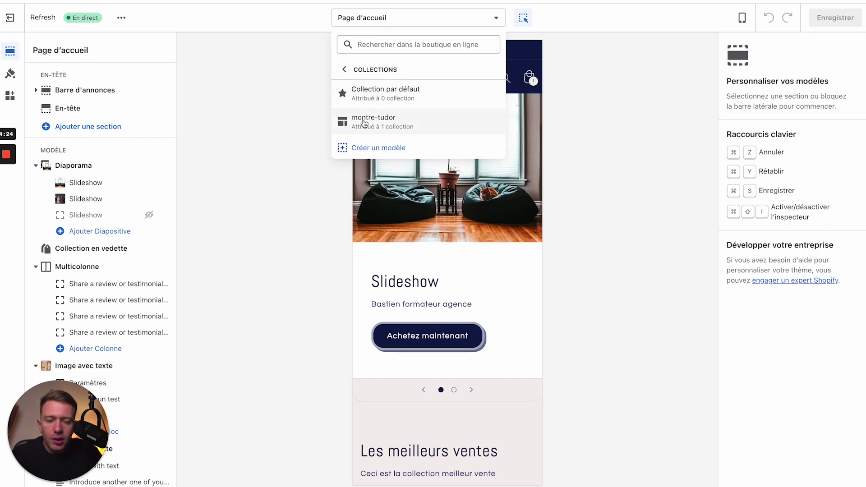
left_click(377, 115)
scroll(456, 293, "down", 15)
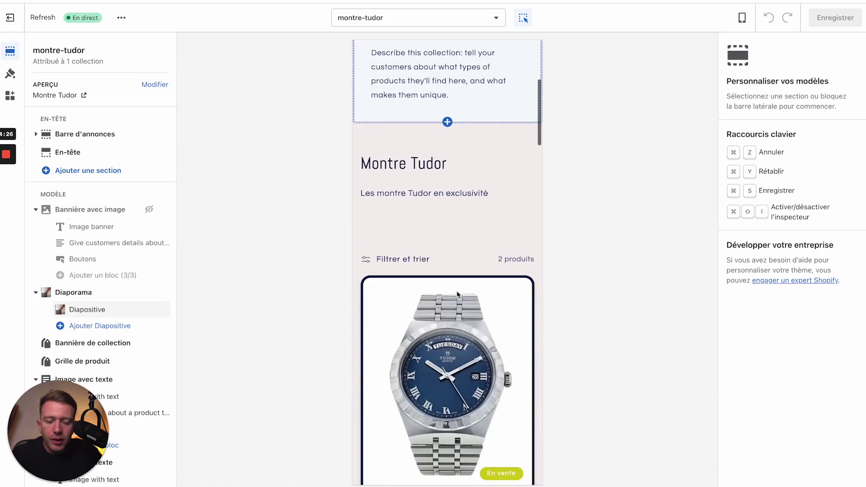
scroll(456, 290, "up", 15)
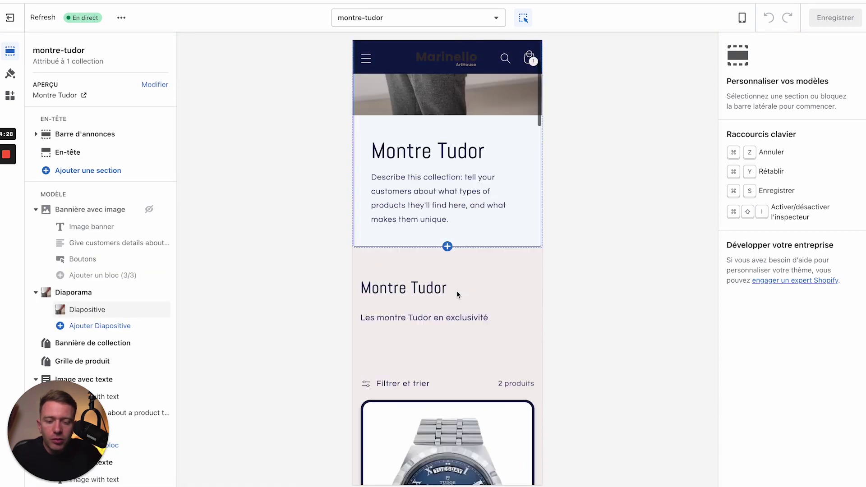
Switch to the Collection par défaut template and review its product grid and sections in the mobile preview
left_click(433, 19)
left_click(382, 120)
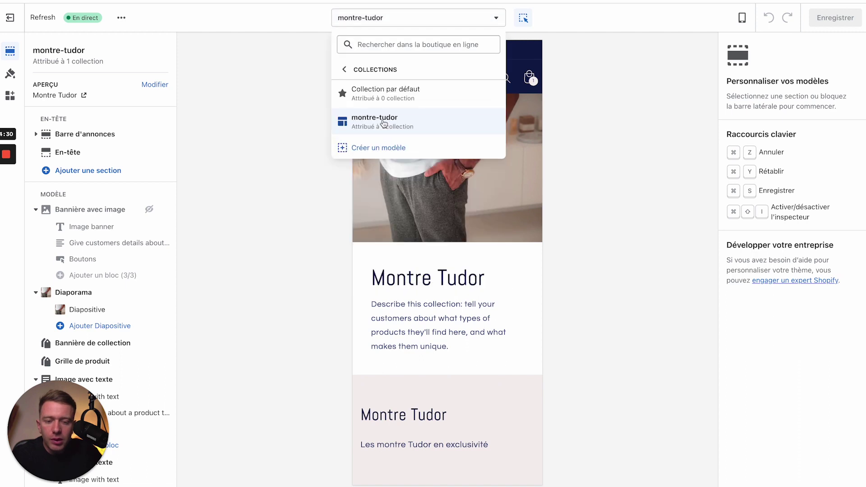
left_click(389, 94)
scroll(502, 401, "down", 15)
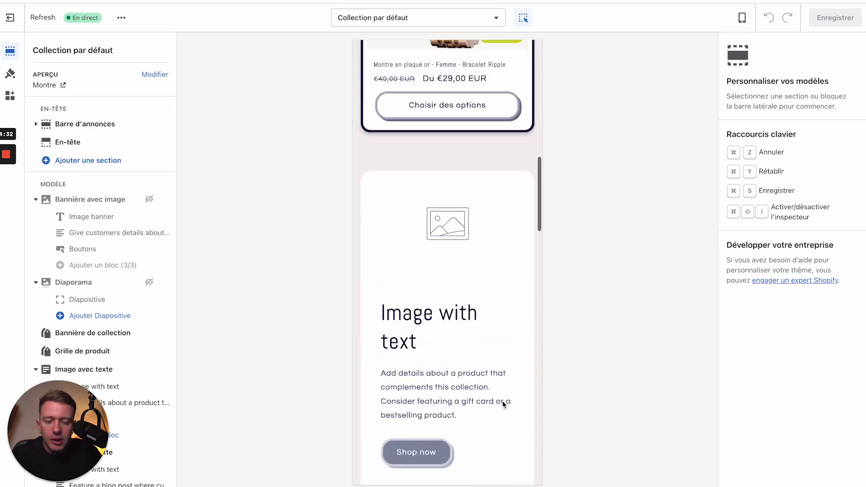
scroll(503, 402, "up", 7)
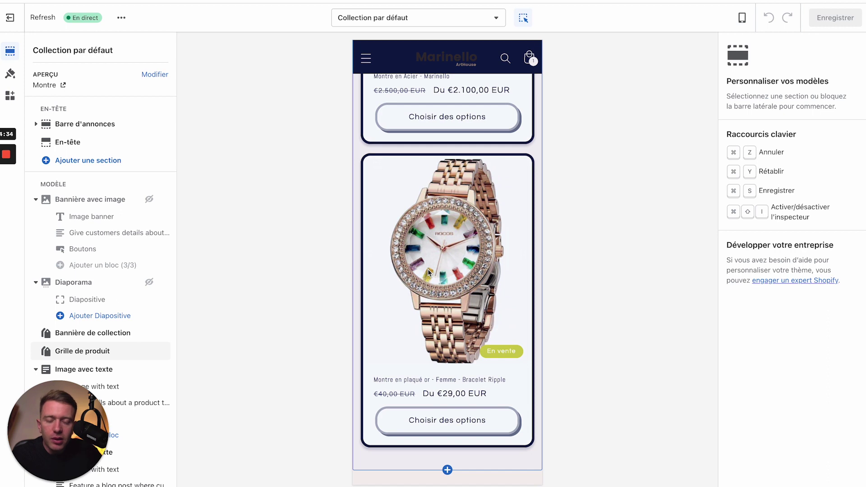
Switch the Collection par défaut preview from mobile to desktop view
left_click(741, 17)
left_click(757, 63)
scroll(545, 222, "up", 8)
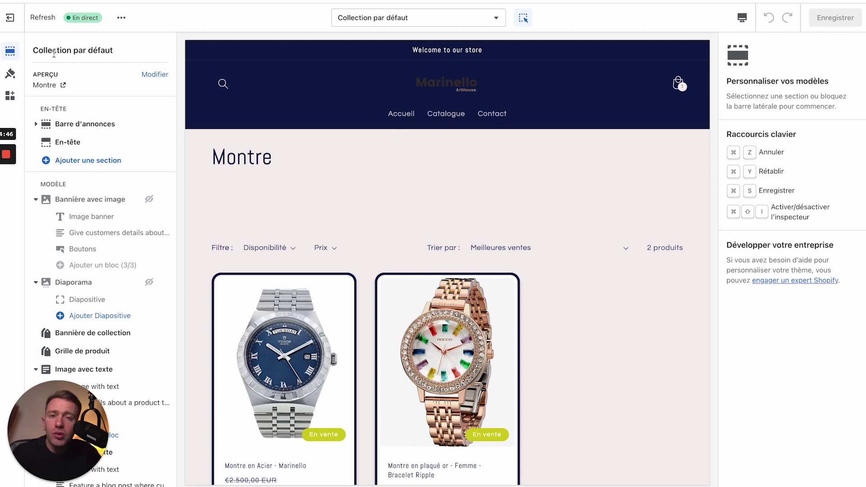
Open the Produit par défaut template for editing and select its Informations produits section
left_click(362, 14)
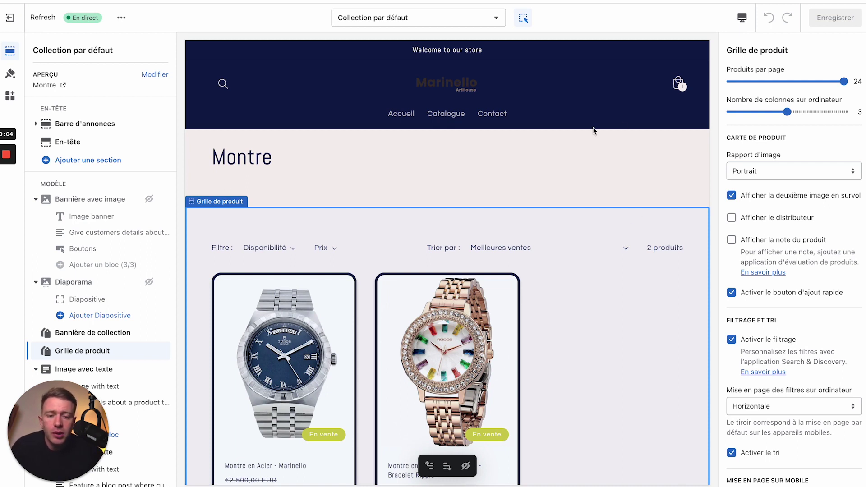
left_click(419, 22)
left_click(396, 95)
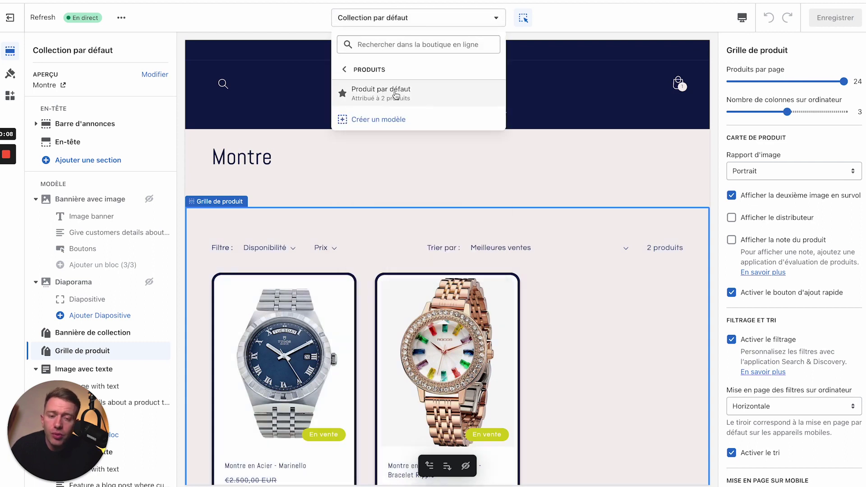
left_click(382, 93)
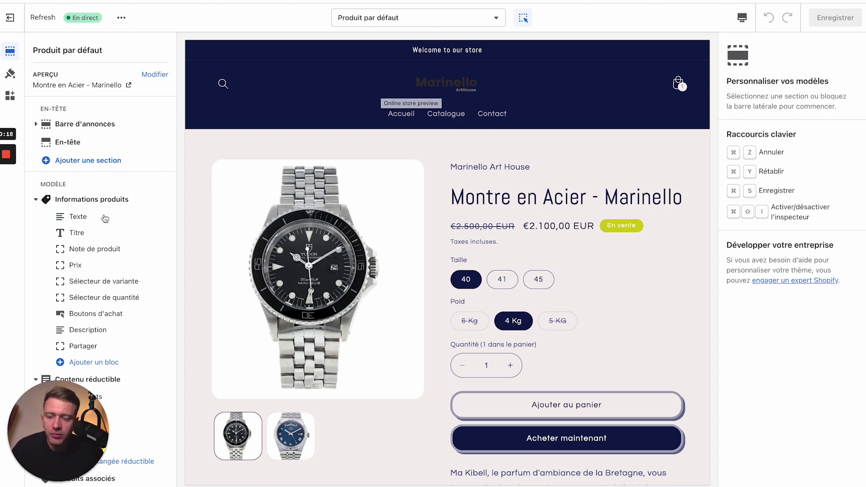
left_click(82, 206)
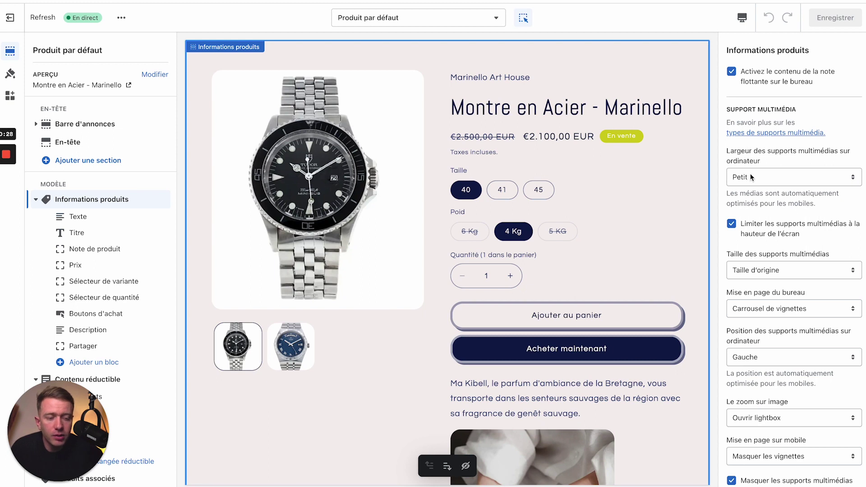
Try the Grand desktop media width and the Remplir media size, then restore the size to Taille d'origine
left_click(790, 177)
left_click(769, 200)
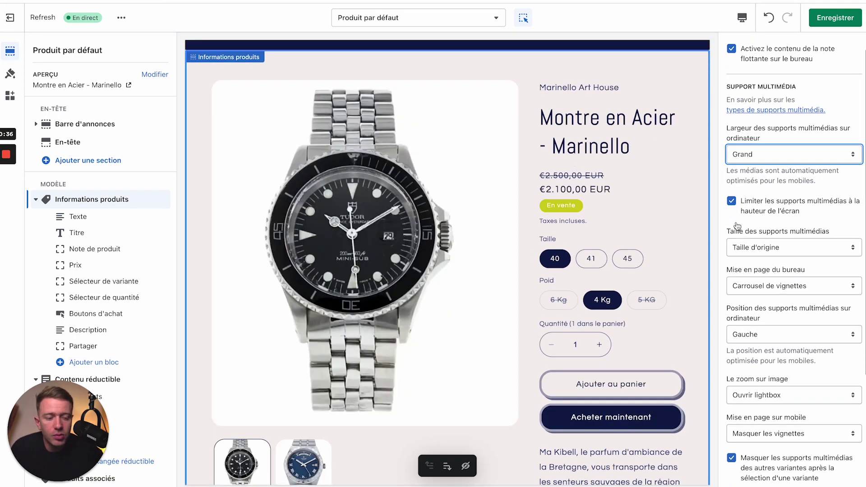
scroll(736, 226, "down", 1)
scroll(770, 226, "down", 1)
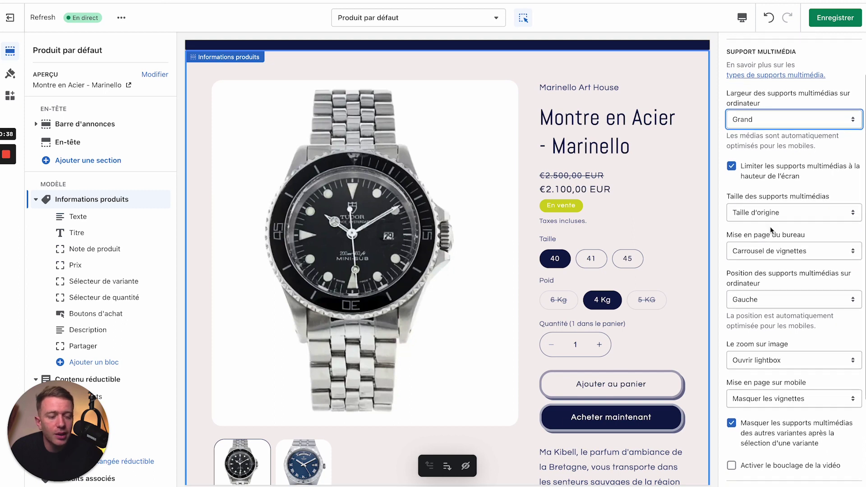
left_click(763, 197)
left_click(761, 209)
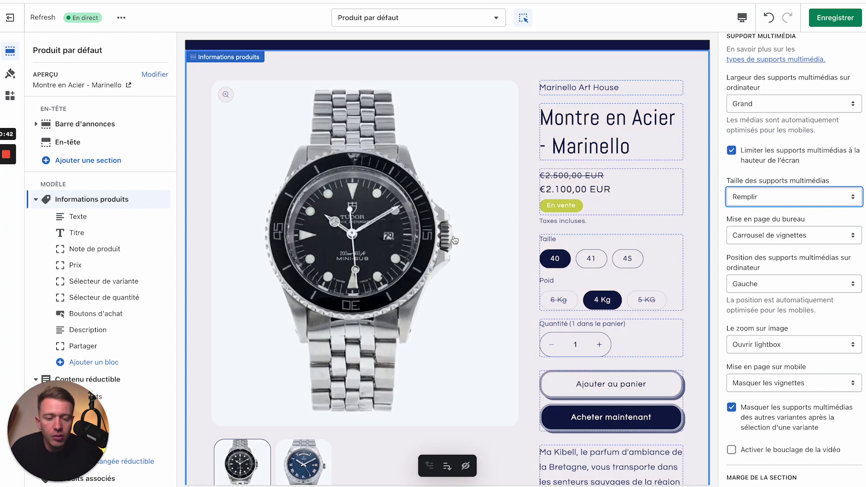
left_click(804, 189)
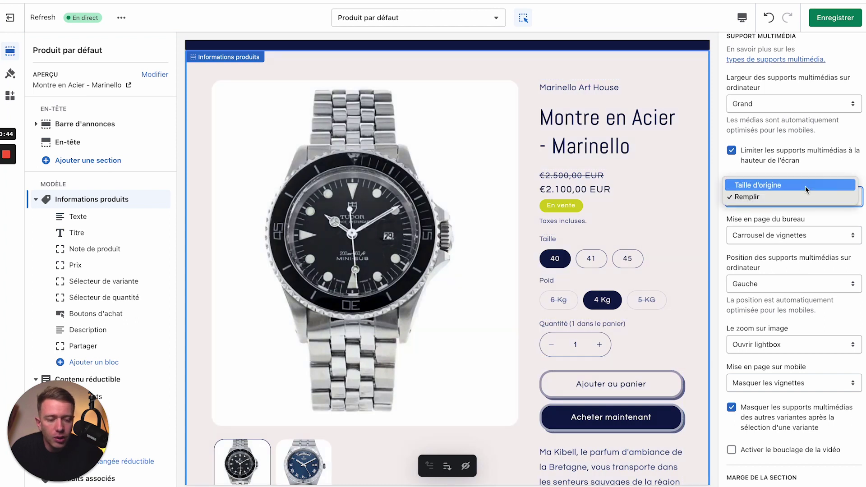
left_click(804, 186)
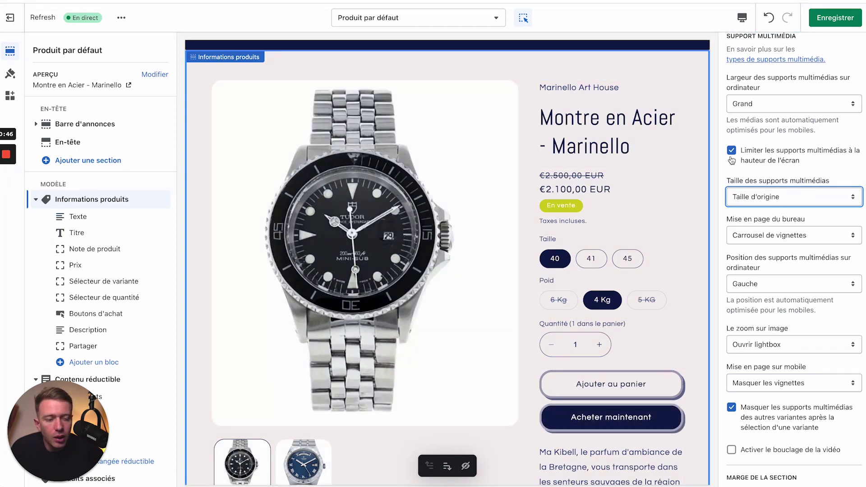
Set the desktop media width of the Informations produits section to Moyen
scroll(770, 195, "down", 1)
scroll(769, 195, "up", 5)
left_click(750, 180)
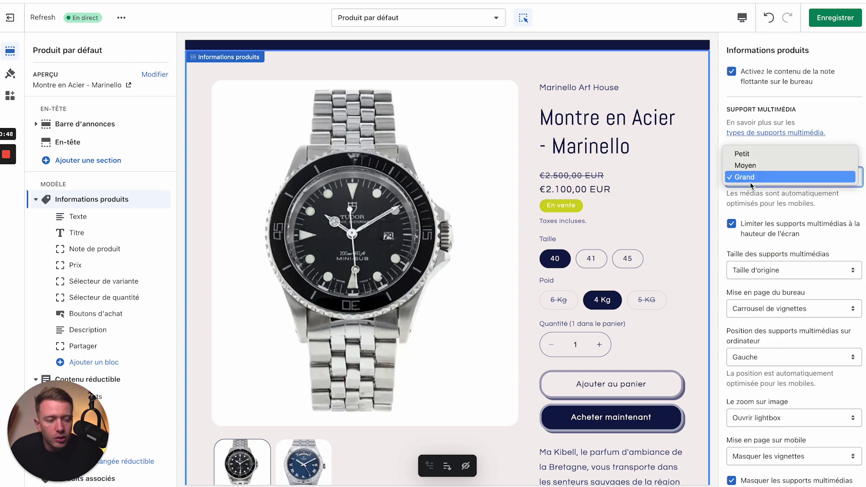
left_click(754, 165)
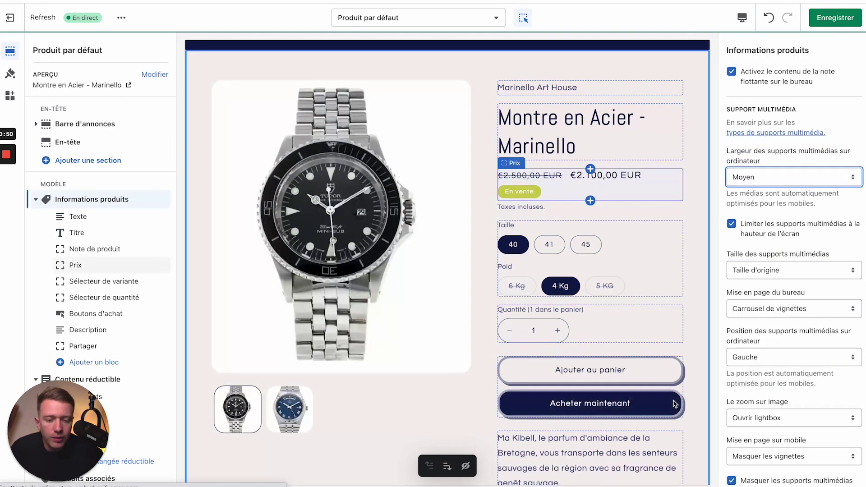
Try the 2 colonnes and Empilé desktop media layouts and check how the product images and description line up
scroll(861, 323, "down", 2)
left_click(847, 279)
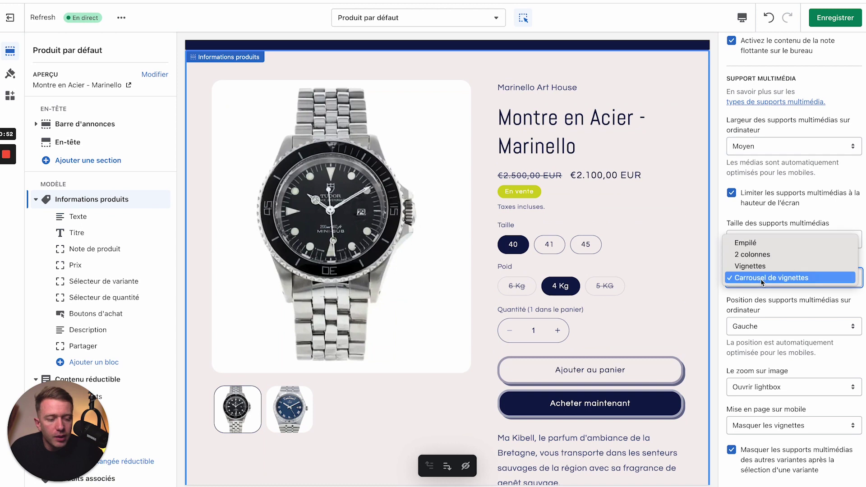
left_click(762, 254)
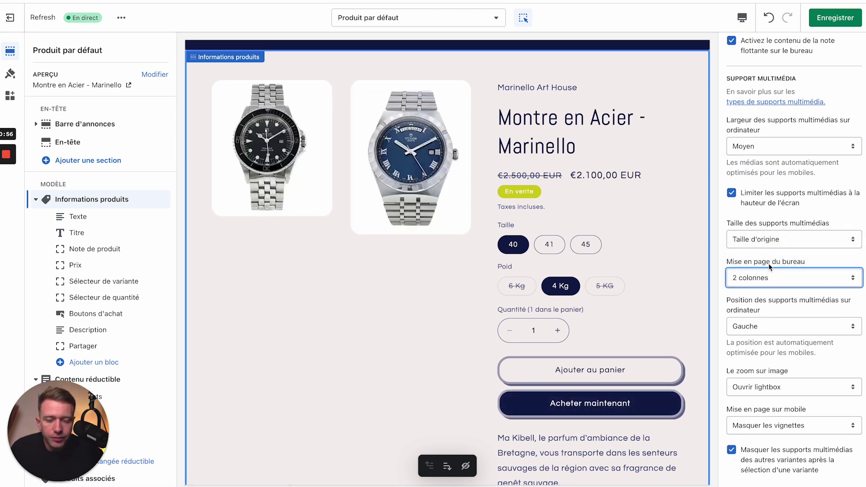
left_click(780, 279)
left_click(766, 266)
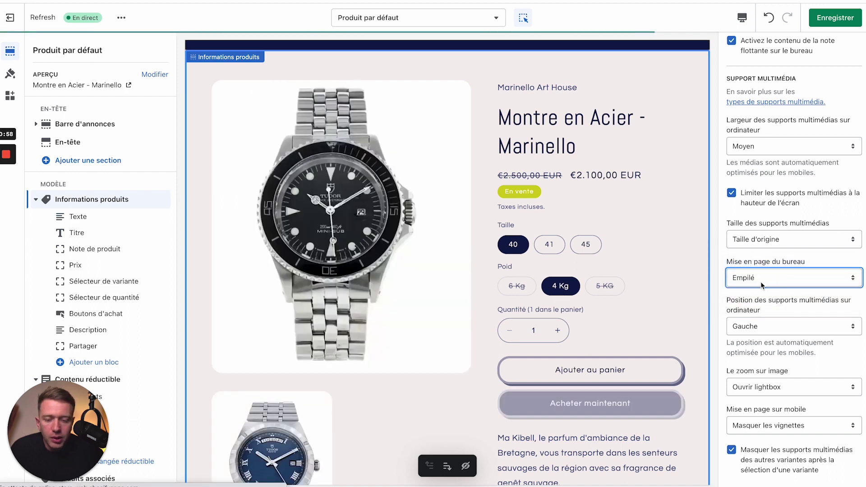
scroll(229, 356, "down", 6)
scroll(230, 359, "down", 15)
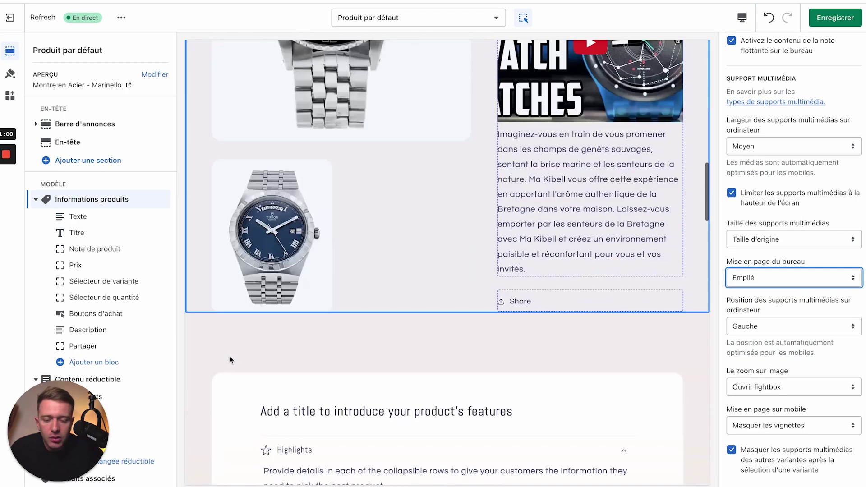
scroll(230, 360, "up", 9)
scroll(230, 359, "down", 1)
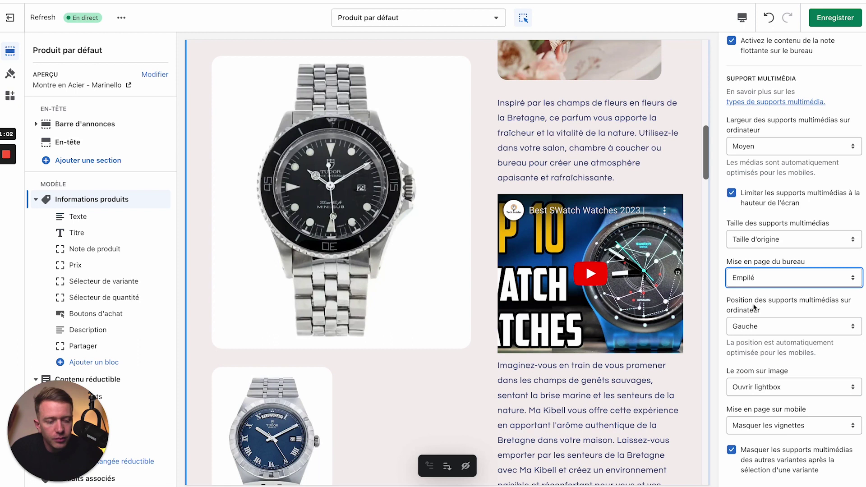
Try the Vignettes desktop media layout, then set the layout to Empilé
left_click(758, 279)
left_click(752, 305)
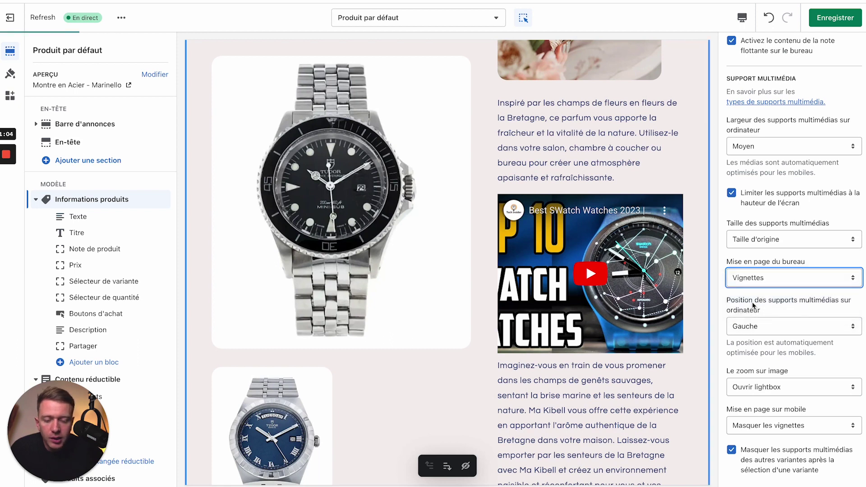
left_click(789, 277)
left_click(750, 251)
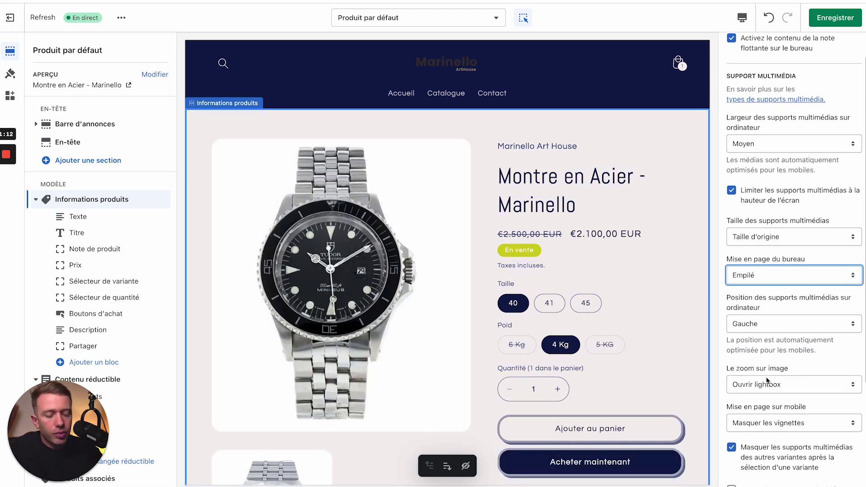
Set the product media's mobile layout to Afficher les vignettes
scroll(768, 374, "down", 2)
scroll(783, 350, "down", 1)
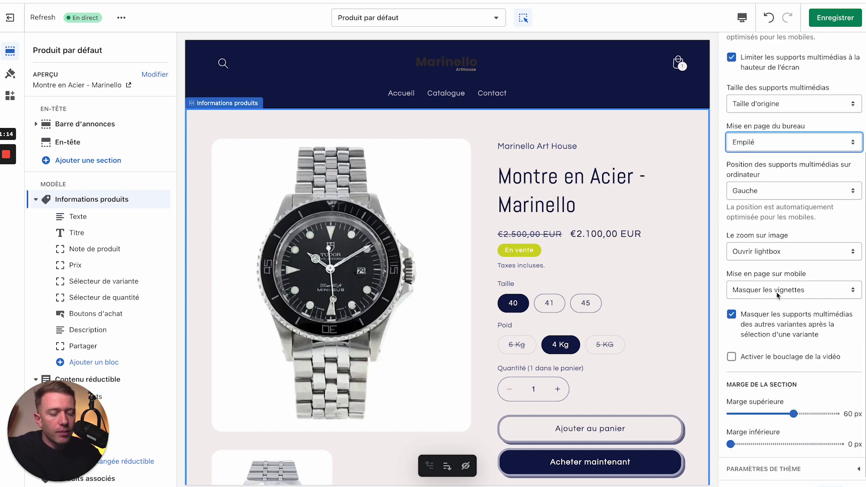
left_click(778, 290)
left_click(774, 278)
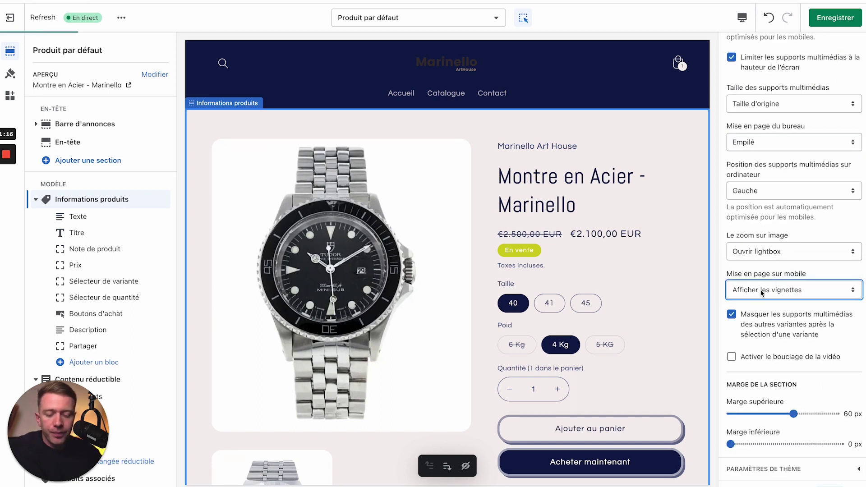
Test larger and smaller margins on the Informations produits section, then set both its top and bottom margins to 24 px
scroll(753, 316, "down", 1)
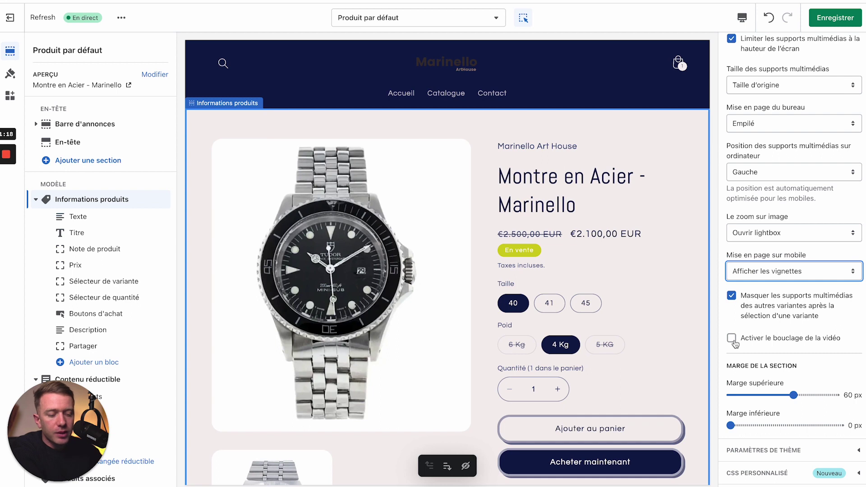
left_click_drag(730, 425, 814, 425)
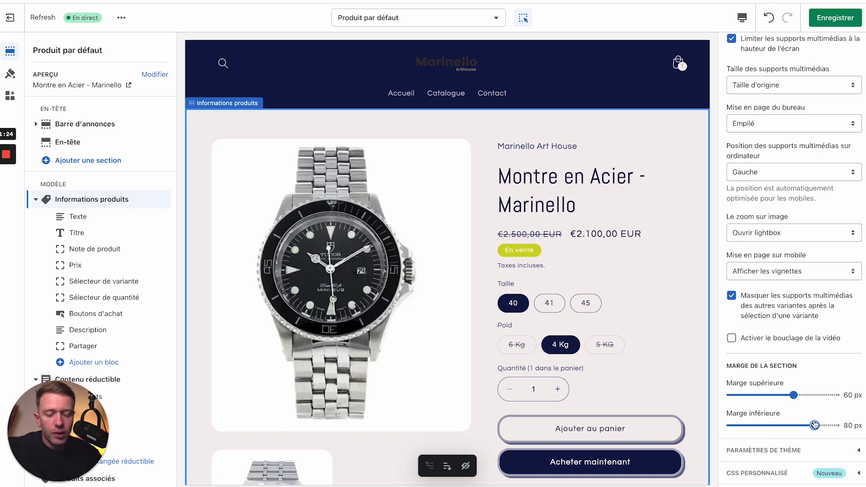
left_click_drag(784, 395, 823, 394)
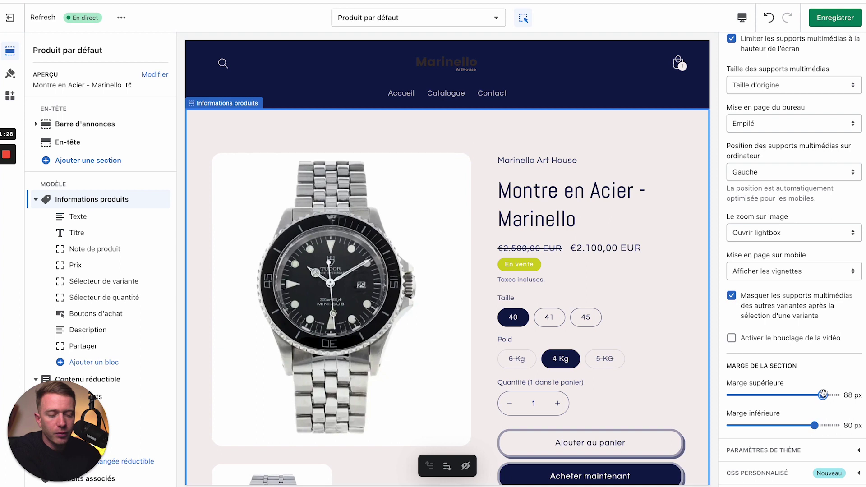
left_click_drag(822, 395, 738, 395)
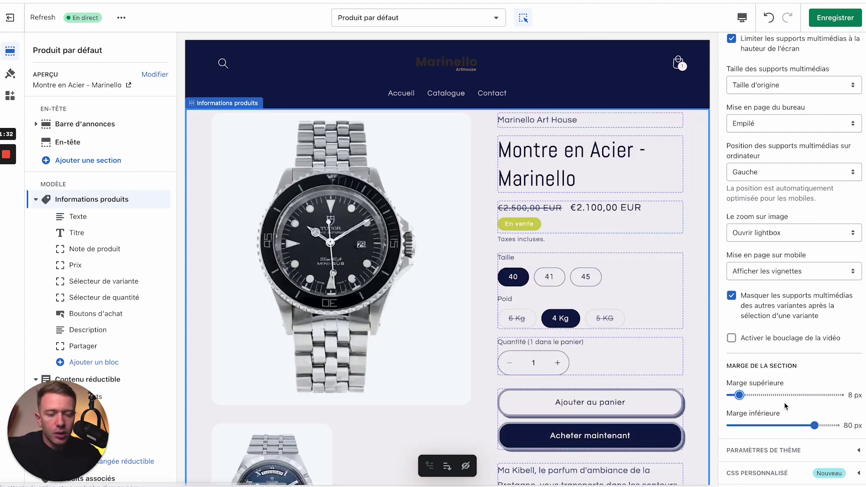
left_click(755, 395)
left_click_drag(778, 426, 756, 425)
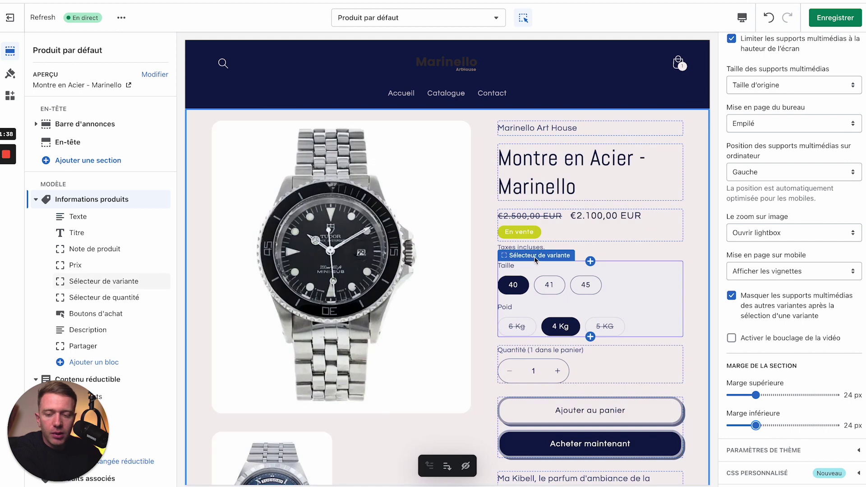
Remove the Texte block showing the vendor name above the product title
left_click(536, 130)
left_click(634, 149)
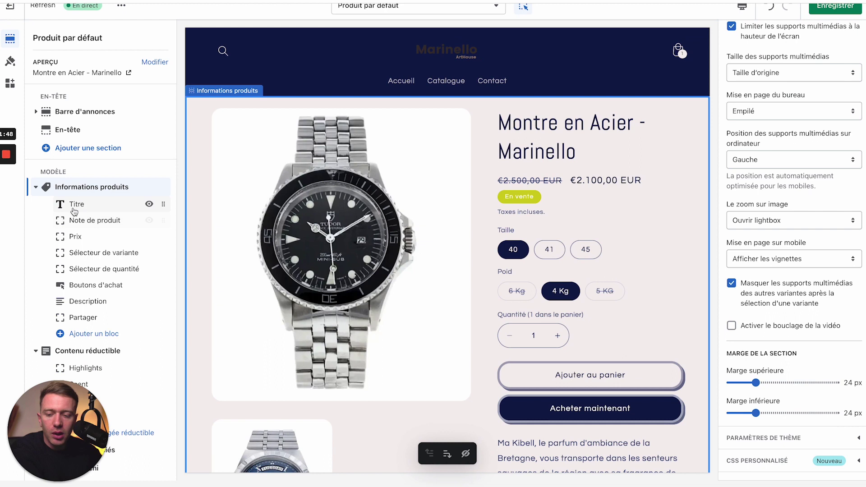
Inspect the Titre and Prix blocks, then hide the Prix block and show it again
left_click(74, 209)
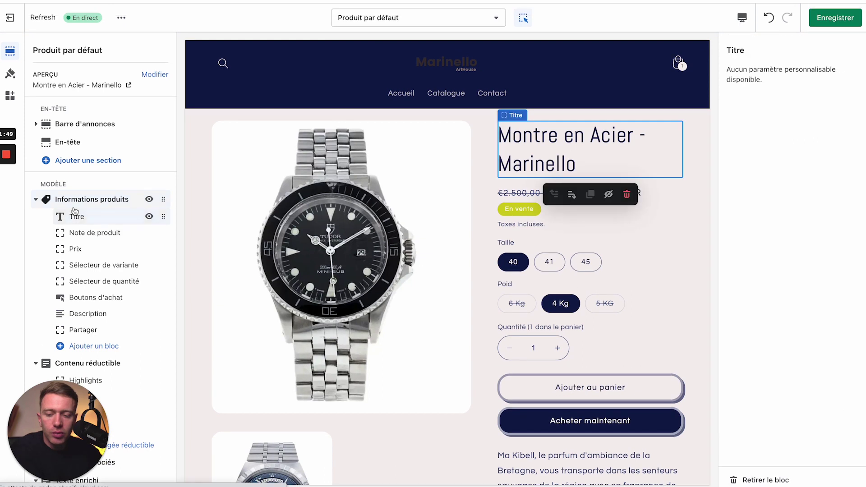
left_click(518, 194)
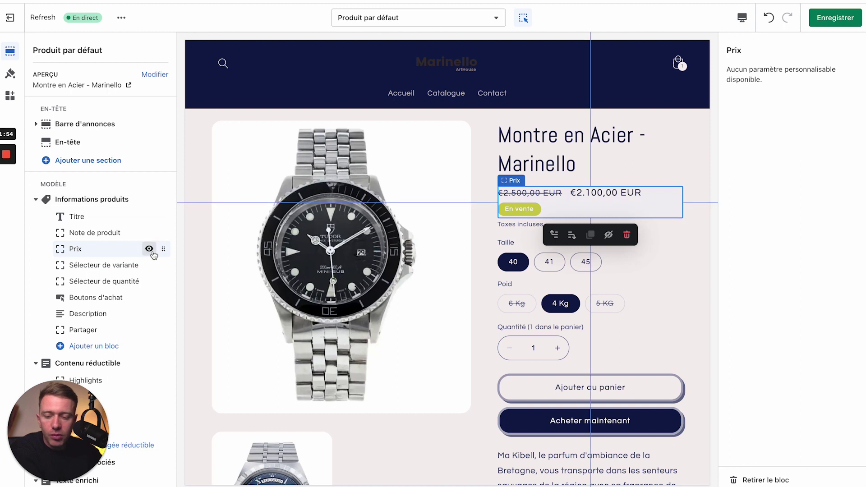
left_click(151, 252)
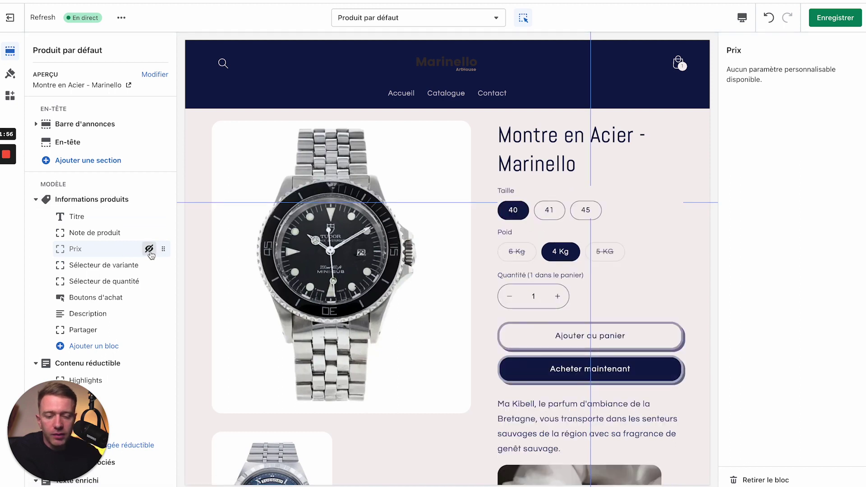
left_click(149, 249)
Move the Prix block to the end of Informations produits, below Partager, and check the product page
left_click_drag(163, 249, 155, 330)
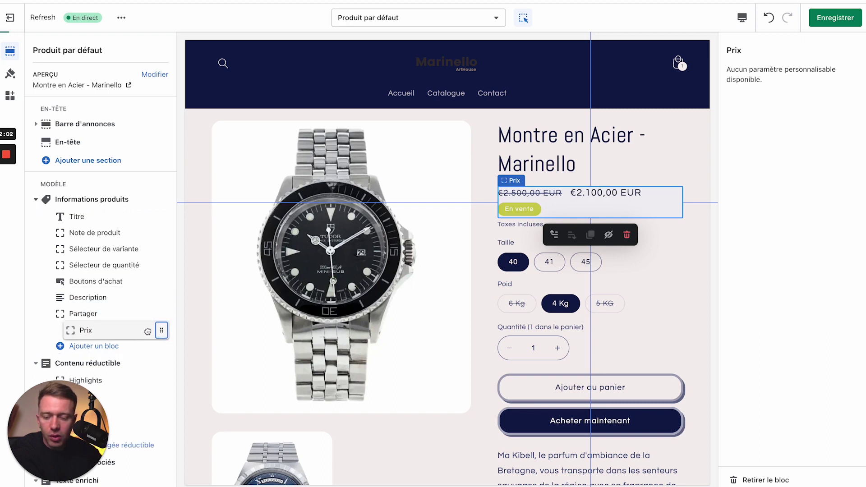
left_click(148, 330)
scroll(564, 338, "down", 4)
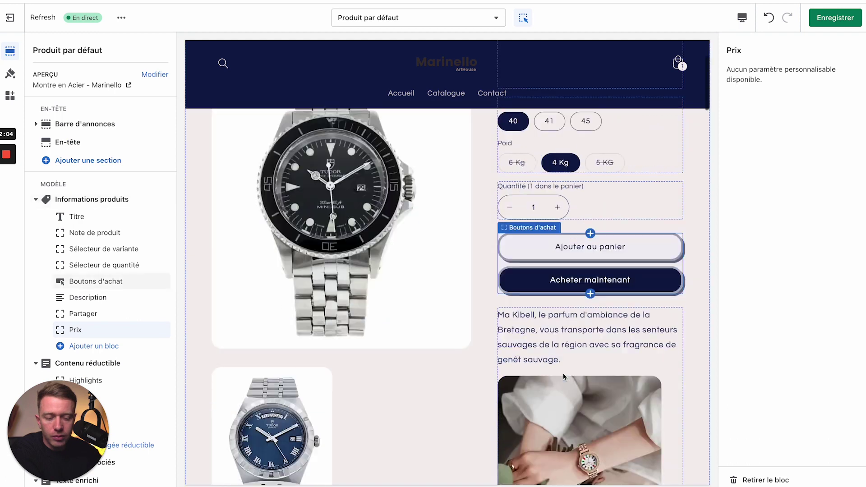
scroll(564, 374, "up", 2)
Try the Prix block just above Boutons d'achat, then place it directly below Titre
left_click_drag(155, 329, 160, 276)
left_click_drag(160, 274, 160, 280)
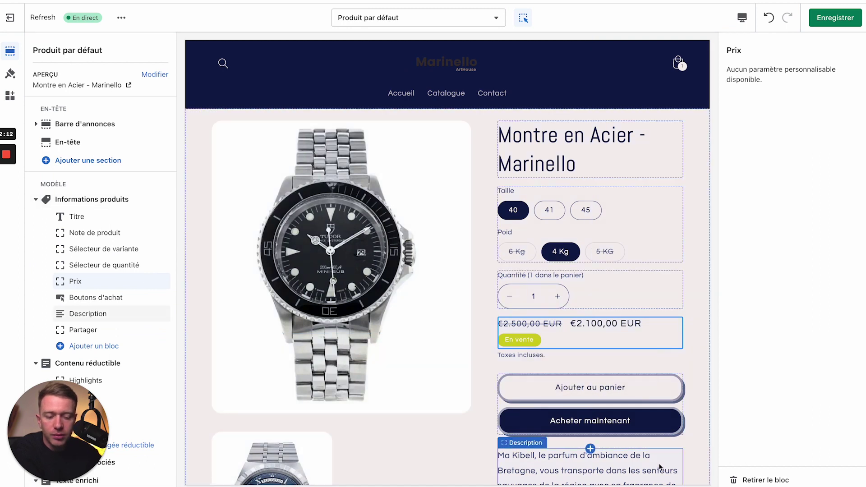
left_click_drag(162, 282, 164, 233)
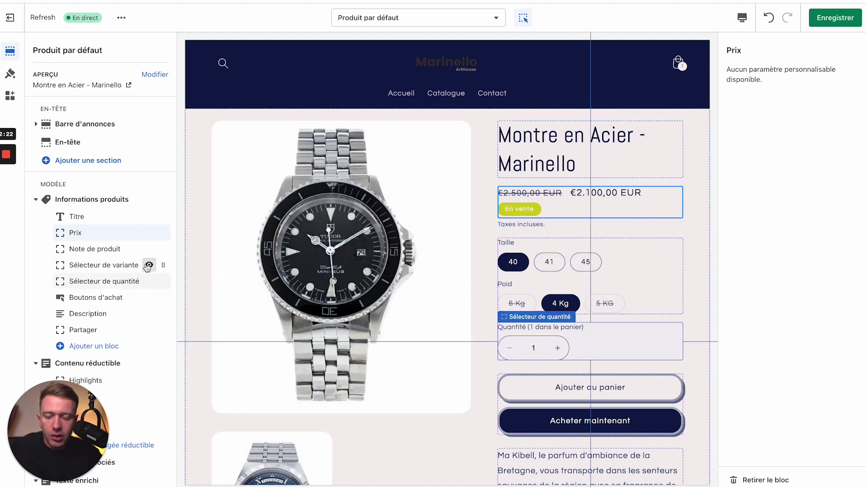
Hide the Sélecteur de variante block and show it again
left_click(149, 265)
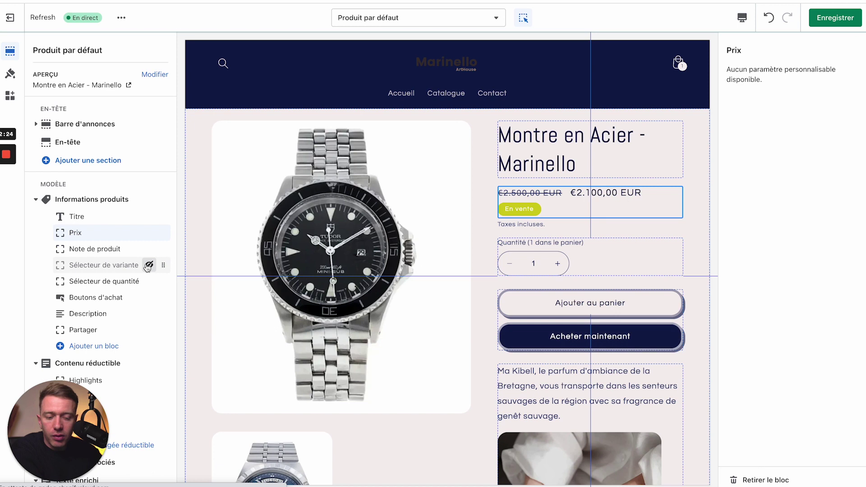
left_click(148, 265)
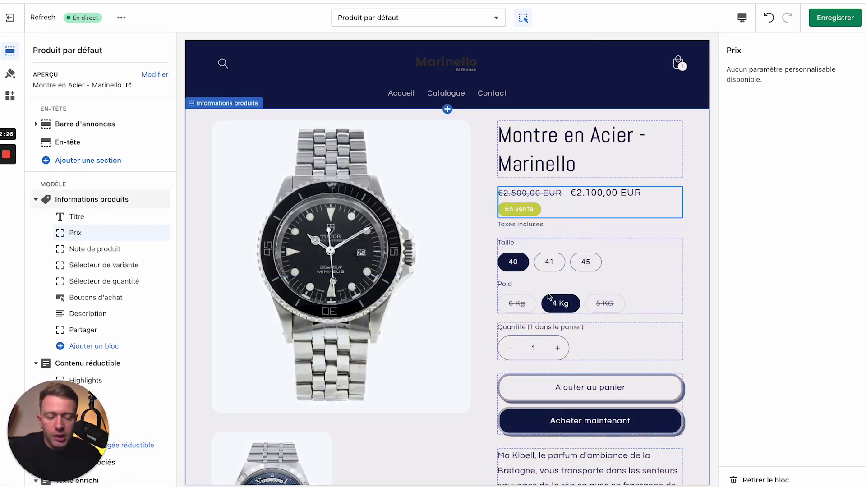
Preview the watch's Taille variants 41 and 45 on the product page, then return to 40
left_click(549, 262)
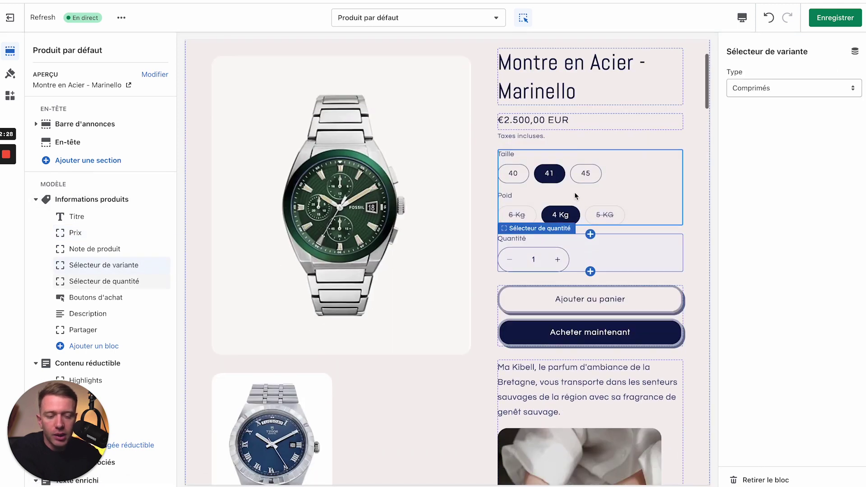
left_click(584, 175)
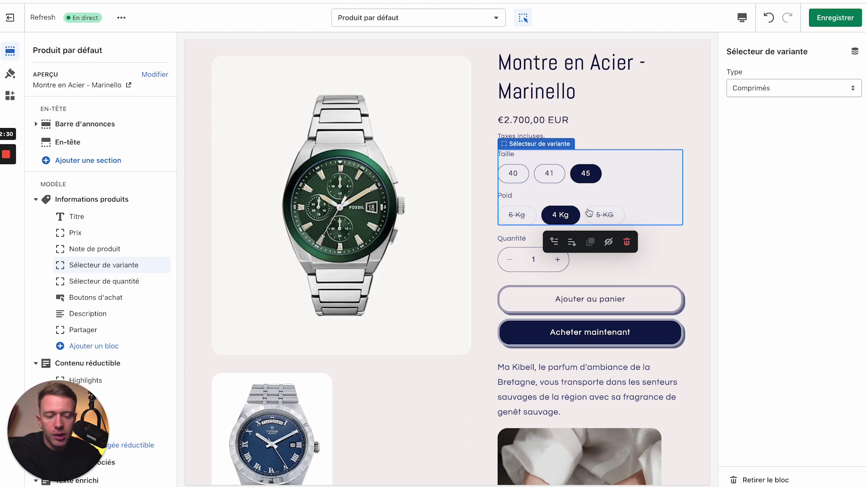
left_click(550, 175)
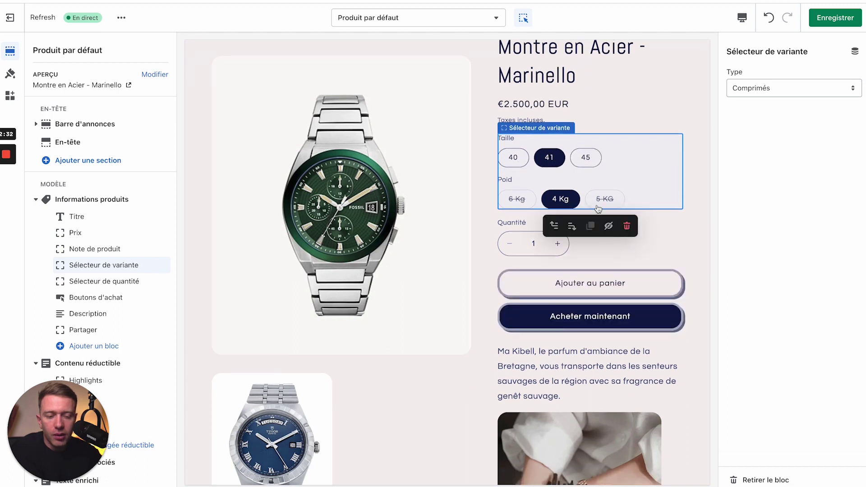
left_click(513, 157)
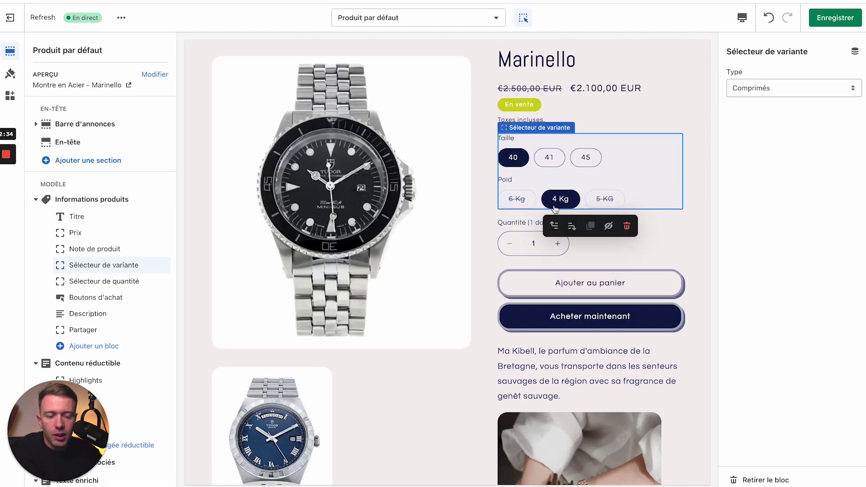
Hide the Description block in Informations produits and show it again
scroll(514, 369, "down", 1)
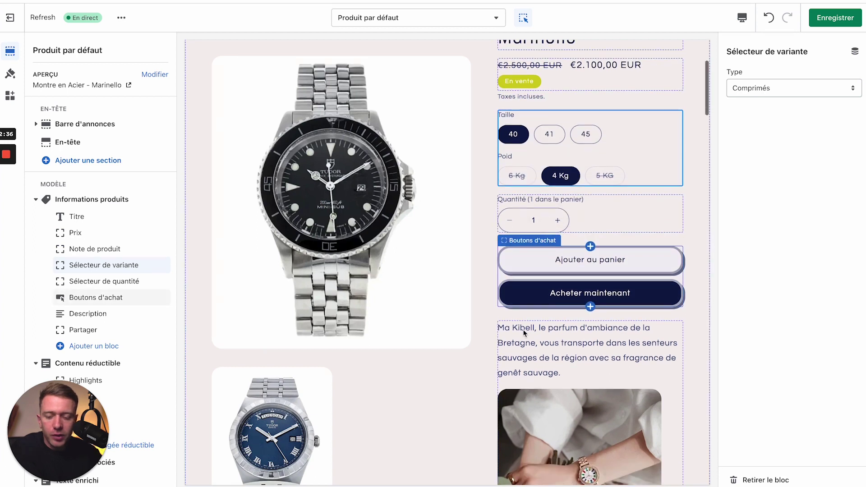
scroll(506, 407, "down", 7)
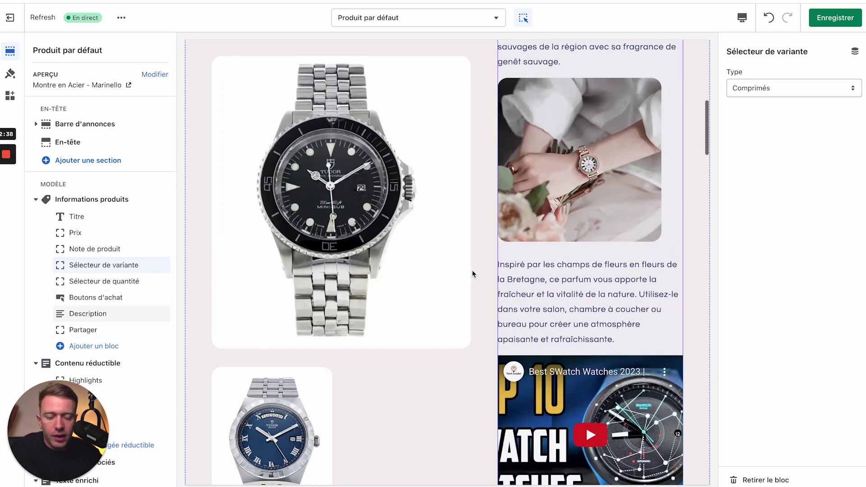
left_click(148, 314)
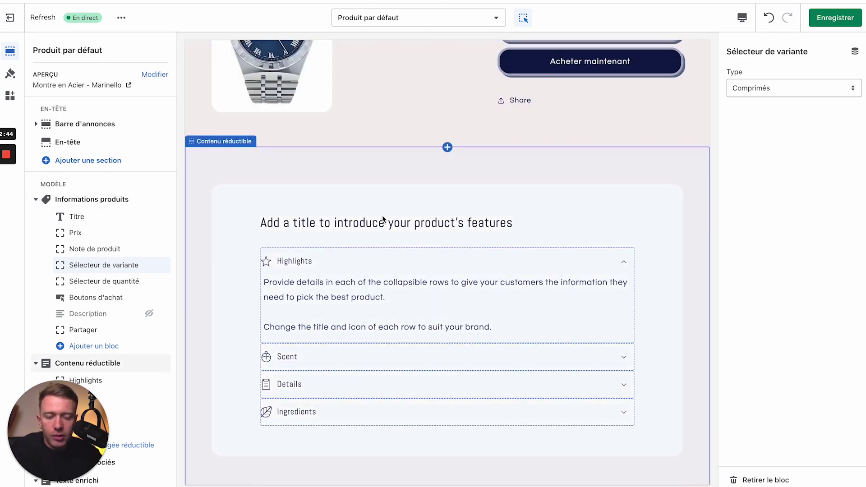
left_click(148, 314)
Collapse Informations produits and inspect the settings of the Contenu réductible and Produits associés sections
scroll(90, 293, "down", 1)
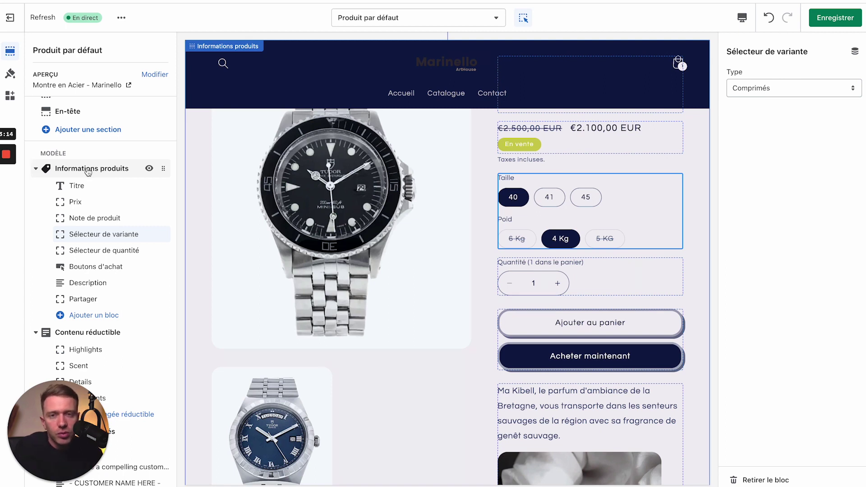
left_click(37, 170)
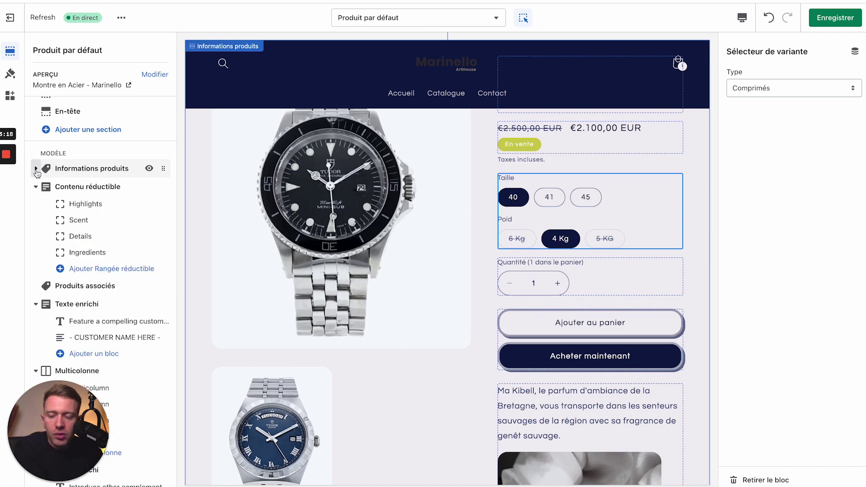
left_click(79, 185)
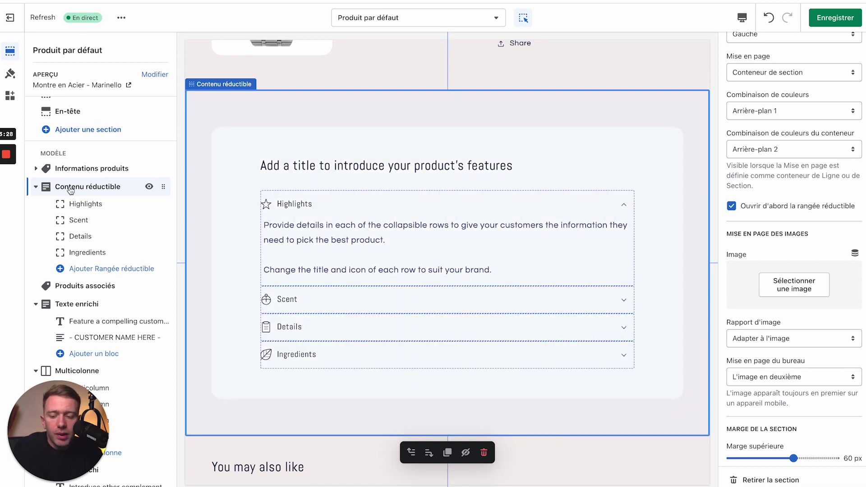
left_click(99, 285)
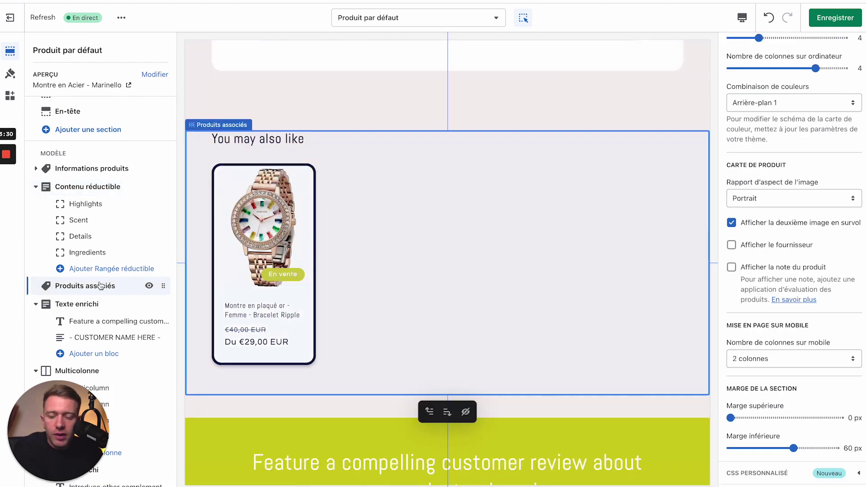
Hide the Produits associés, Multicolonne and Inscription à la liste de diffusion sections
left_click(148, 285)
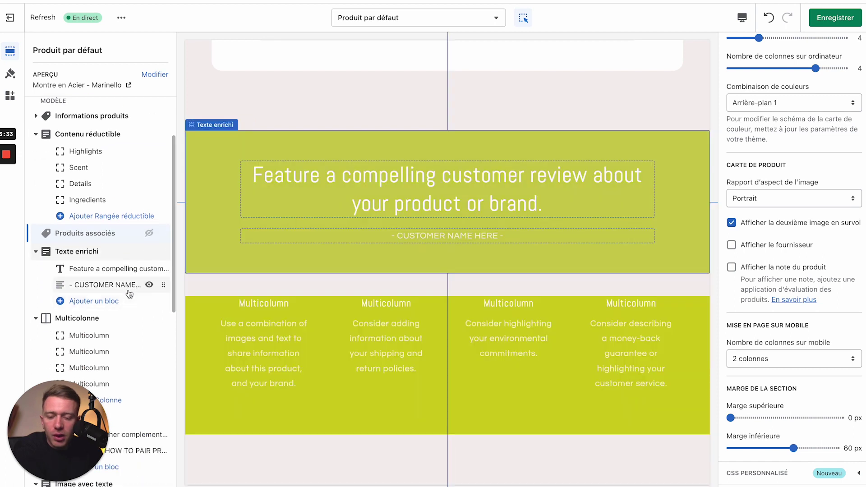
left_click(148, 317)
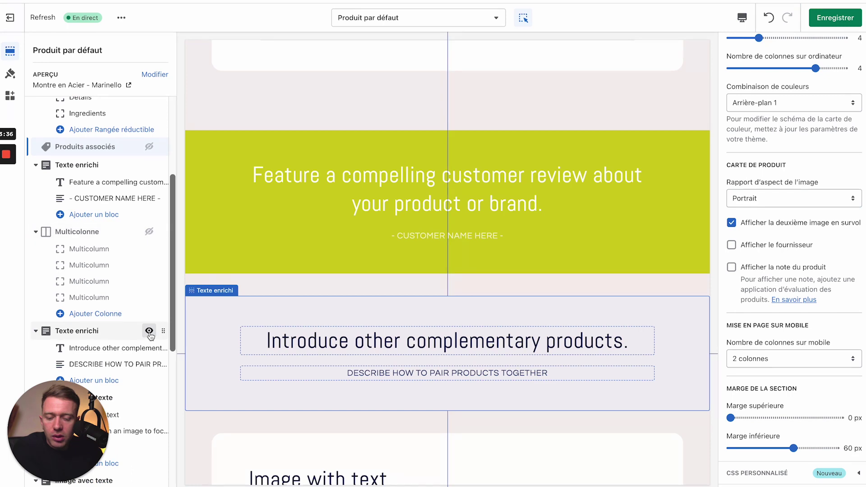
scroll(138, 312, "down", 1)
scroll(138, 312, "down", 6)
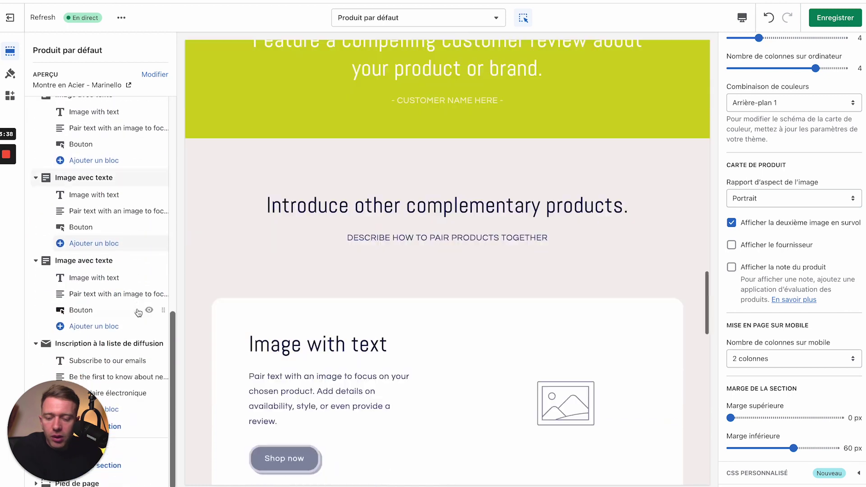
left_click(149, 336)
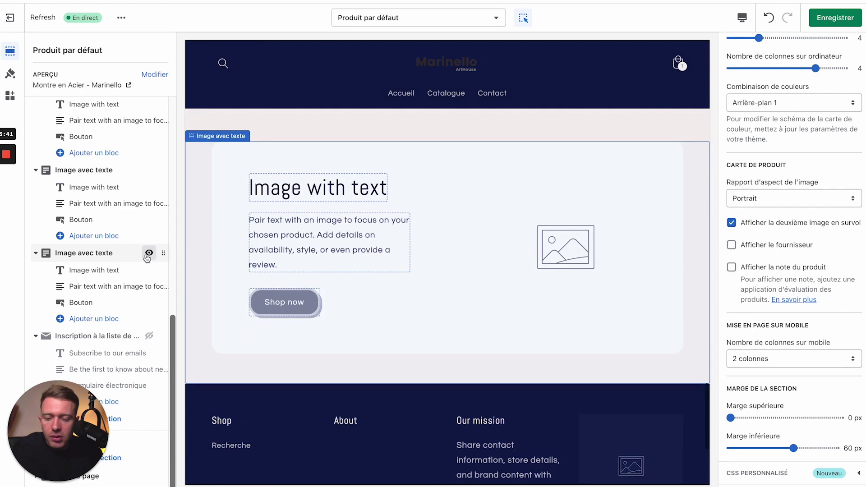
Hide the three Image avec texte sections and the Texte enrichi section about complementary products
left_click(148, 253)
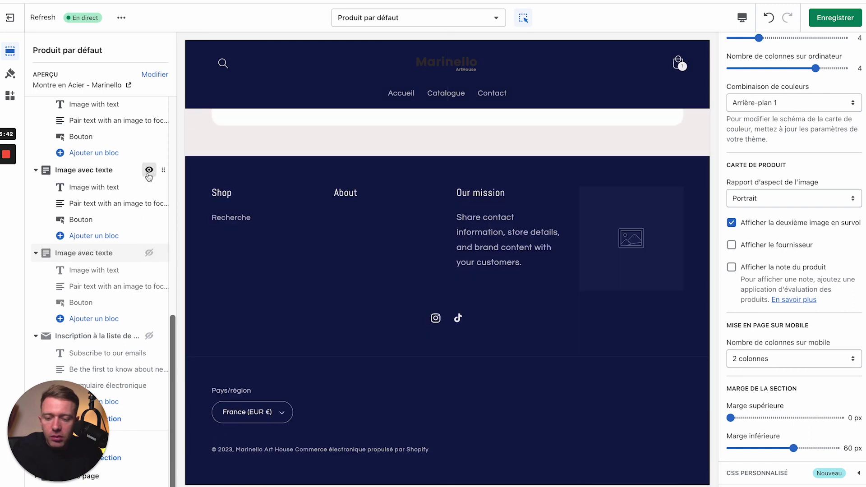
left_click(149, 170)
scroll(148, 172, "up", 2)
left_click(149, 154)
scroll(149, 155, "up", 3)
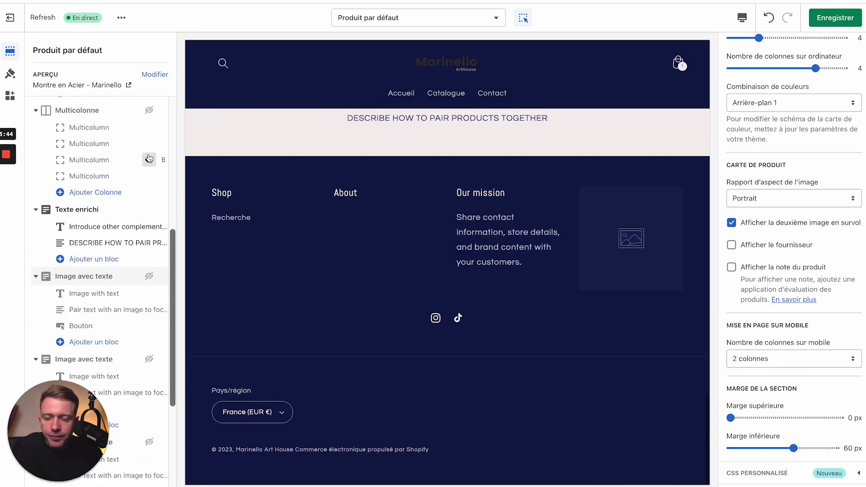
left_click(149, 209)
Review the simplified product page from its header to its footer, and check the template's section list
scroll(149, 212, "up", 5)
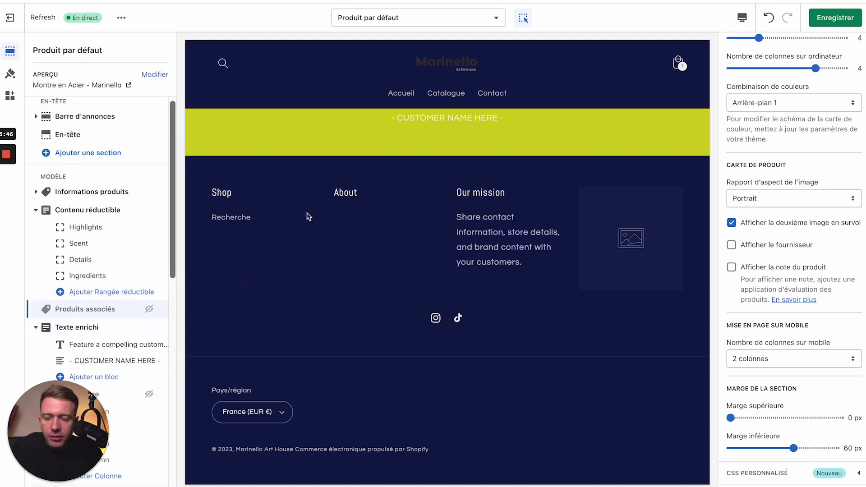
scroll(307, 212, "up", 5)
scroll(307, 217, "up", 10)
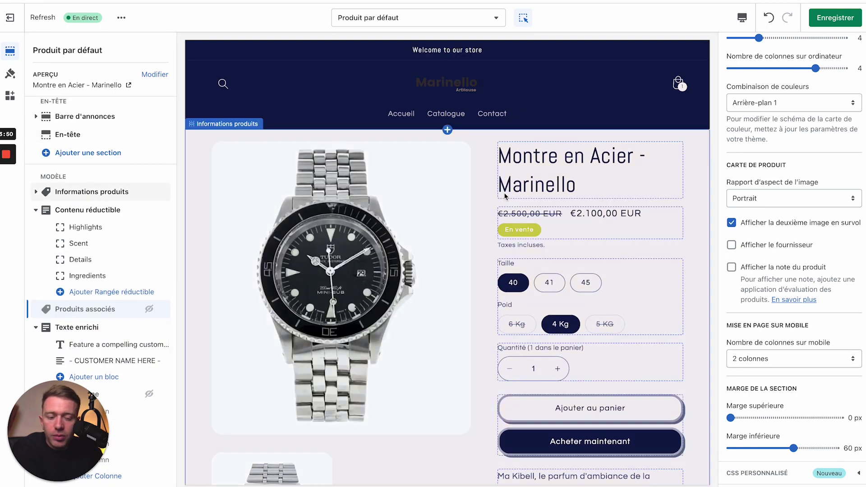
scroll(545, 324, "down", 1)
scroll(545, 324, "down", 10)
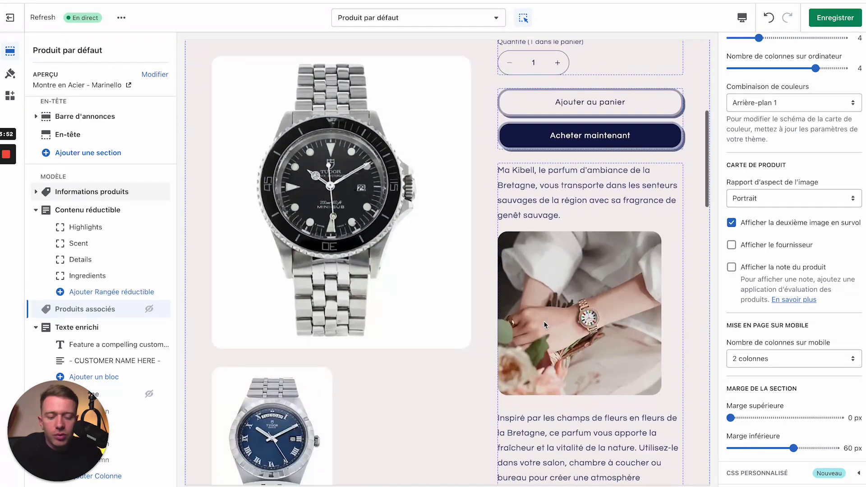
scroll(575, 295, "down", 5)
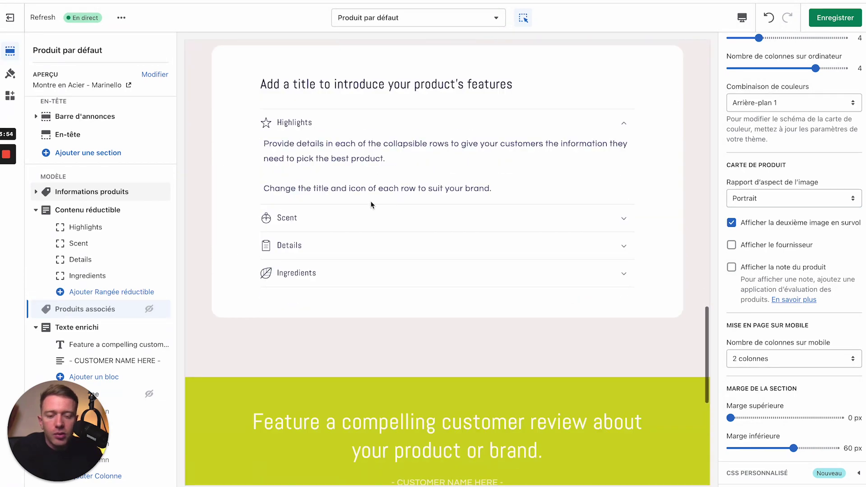
scroll(369, 172, "down", 3)
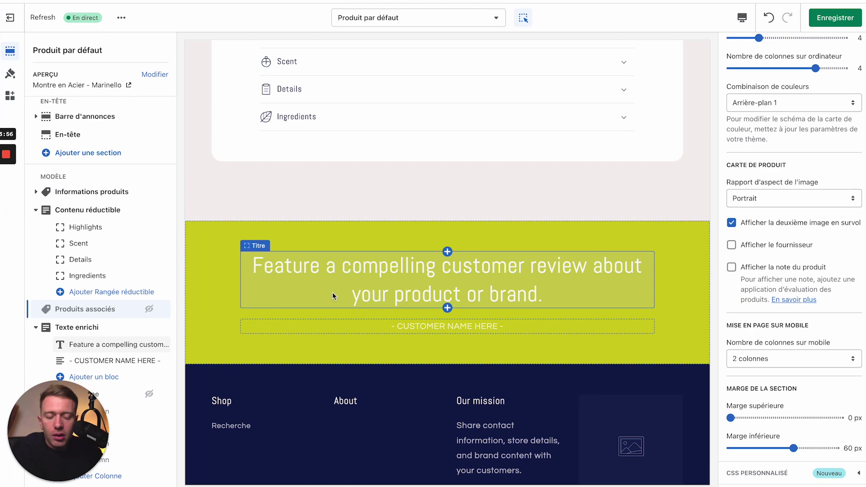
scroll(77, 332, "down", 8)
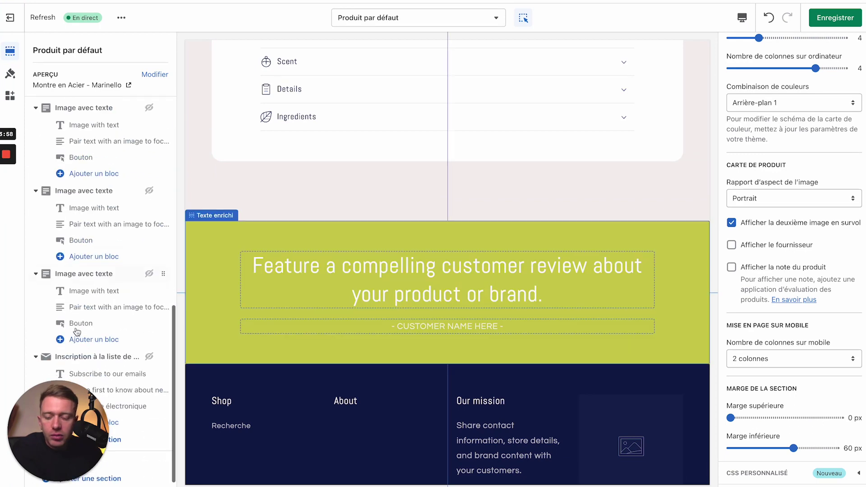
Show the Produits associés section again and set its heading to "Vous pouvez aussi aimé ceci"
scroll(77, 332, "up", 6)
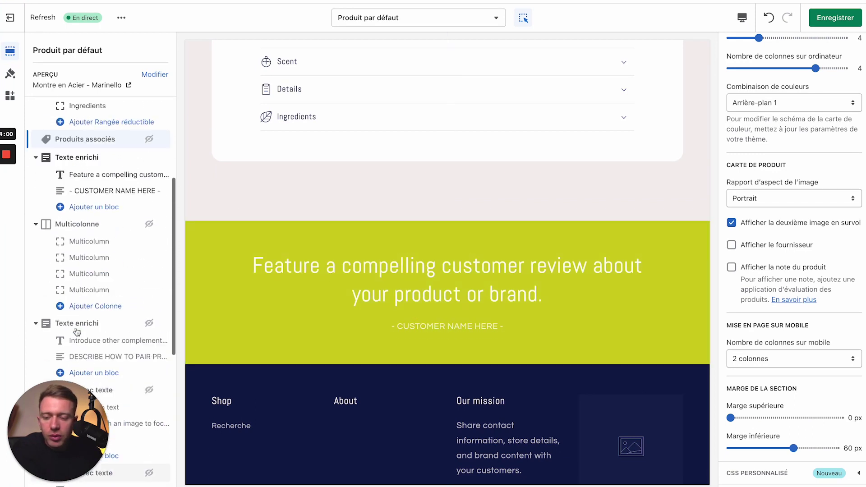
left_click(149, 172)
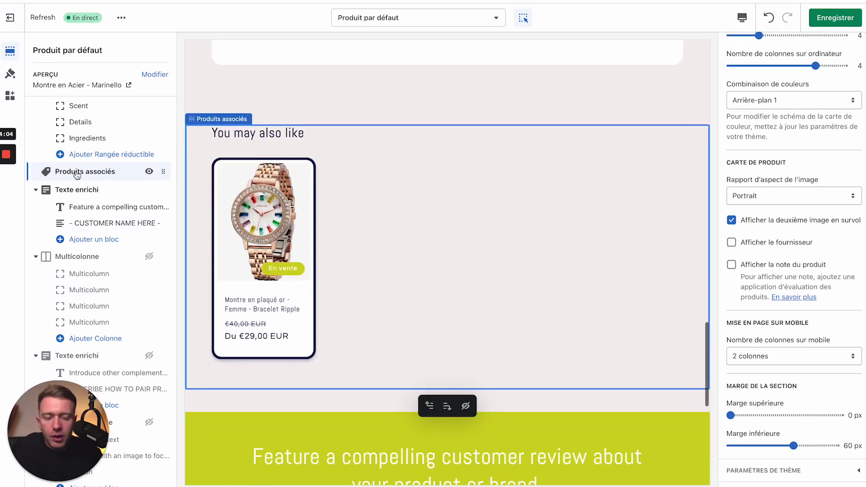
scroll(793, 149, "up", 4)
triple_click(756, 148)
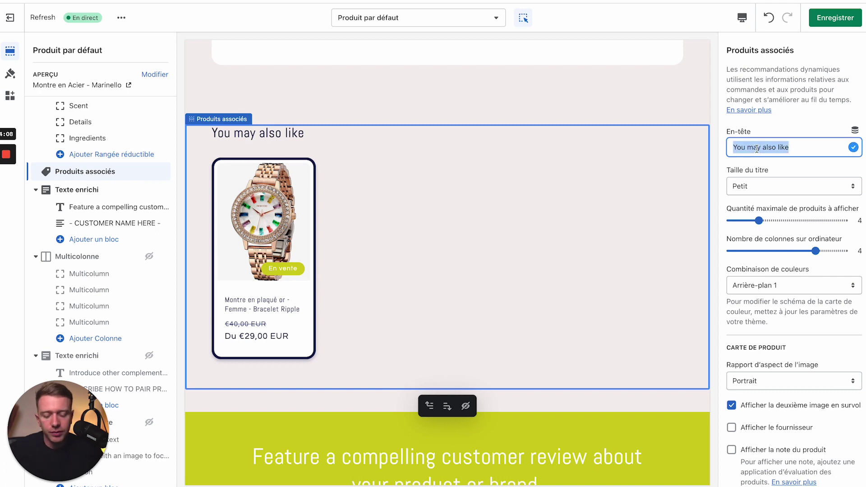
type("Vous pouvez aus")
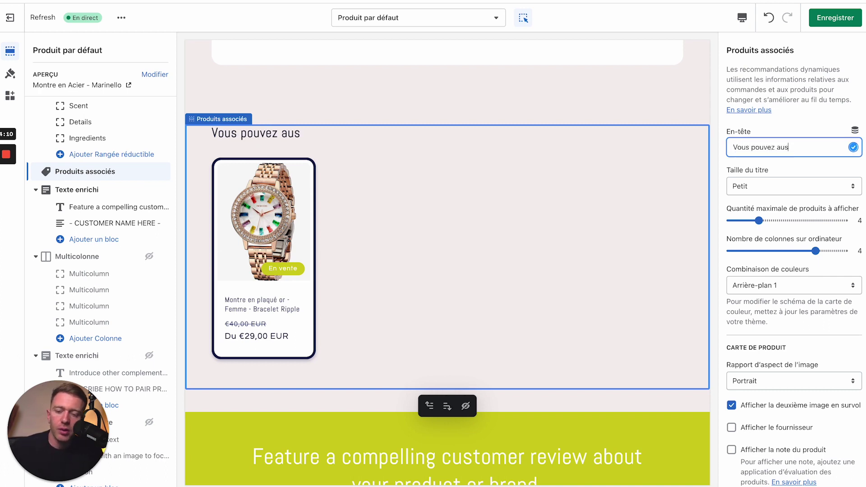
type("si aimé ceci")
Set Produits associés to a maximum of 3 products and 3 columns on desktop
left_click_drag(751, 225, 744, 222)
left_click_drag(803, 252, 759, 252)
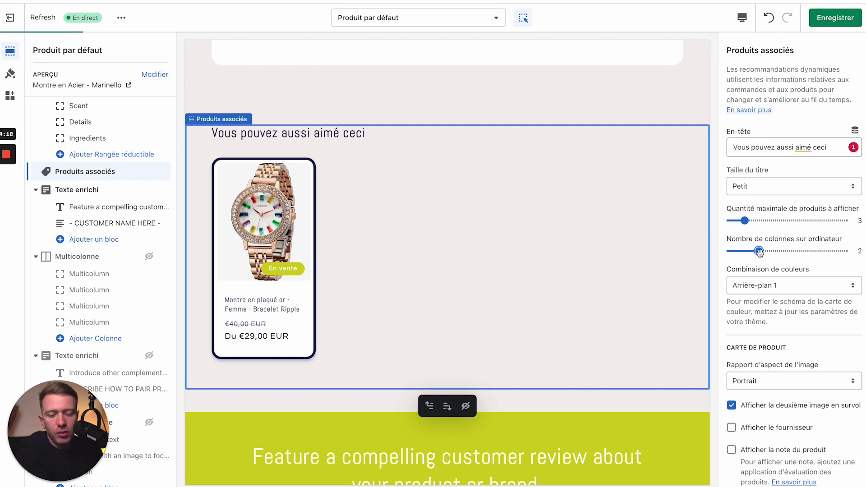
left_click(786, 251)
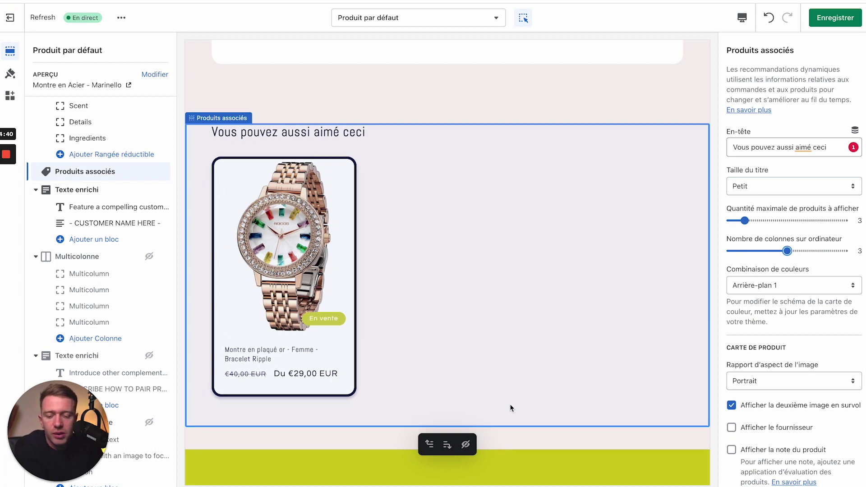
Check the rest of the product page and save the template changes
scroll(510, 406, "down", 10)
scroll(510, 406, "up", 1)
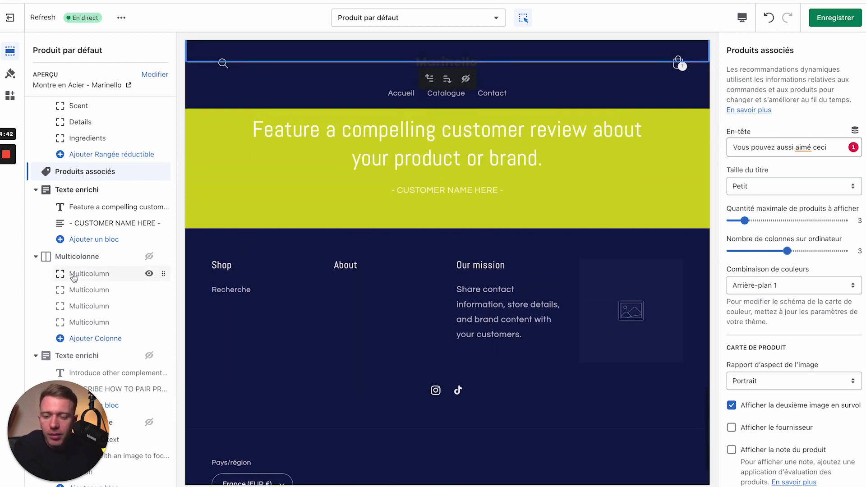
scroll(72, 276, "down", 5)
scroll(74, 274, "up", 8)
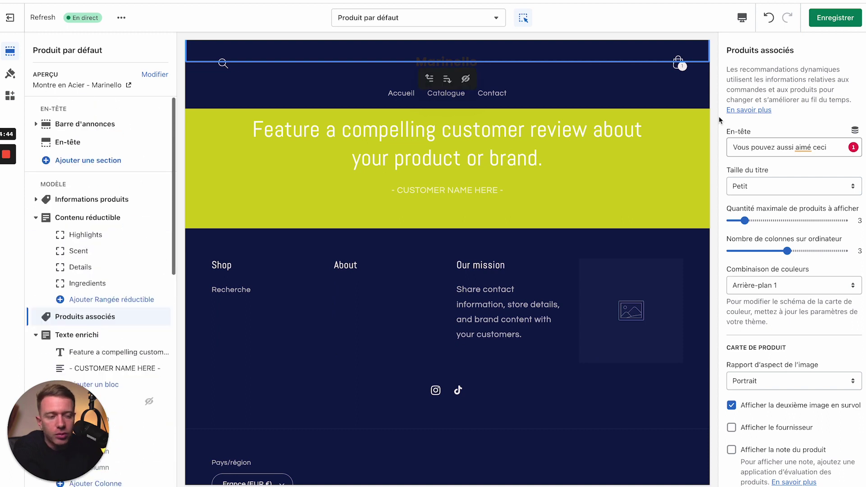
left_click(834, 17)
scroll(410, 261, "up", 20)
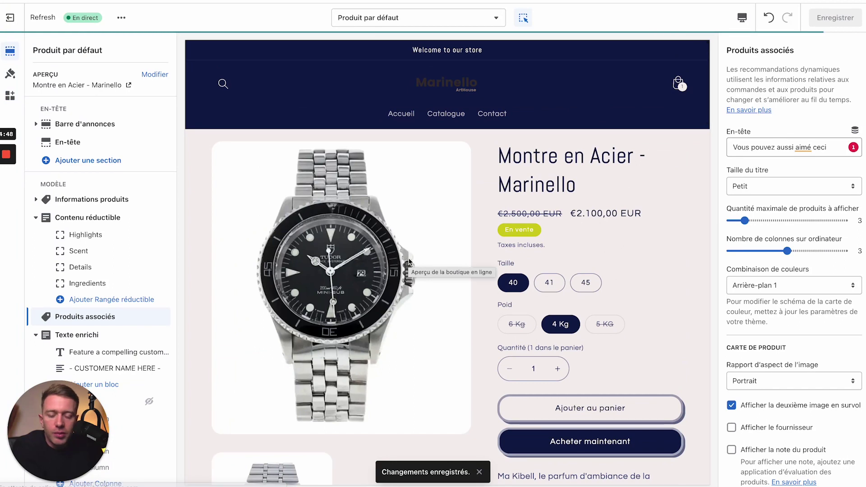
Exit the theme editor and open the online store to view the home page's Les meilleurs ventes collection
left_click(20, 18)
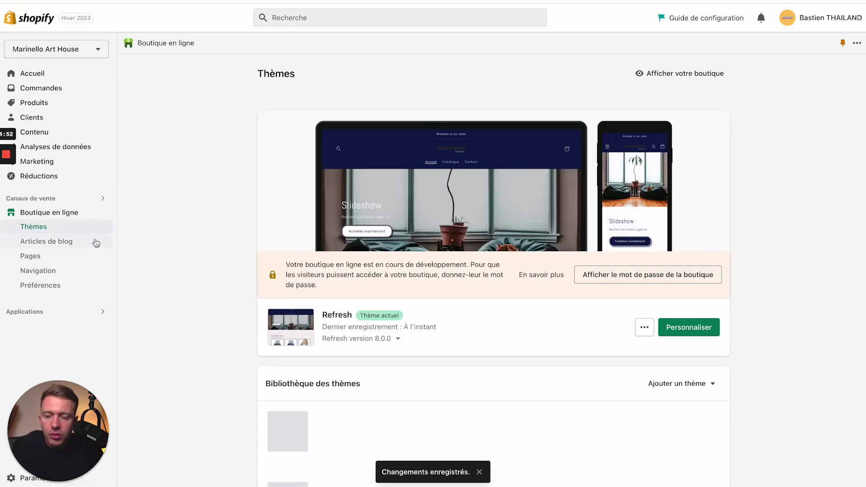
left_click(101, 212)
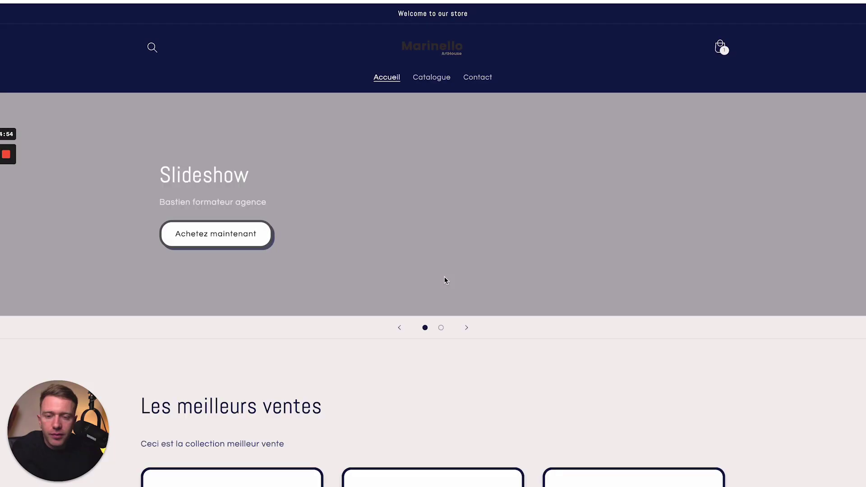
scroll(445, 280, "down", 1)
scroll(444, 280, "down", 7)
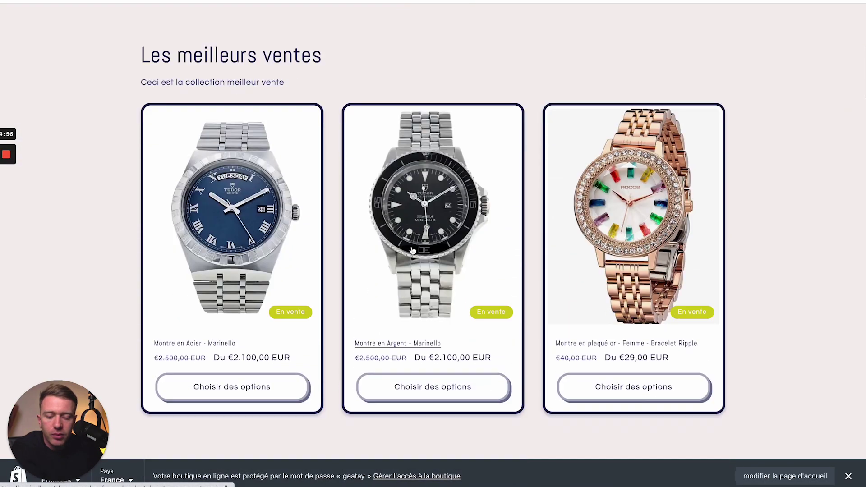
Open the Montre en Argent - Marinello product page in a new browser tab and check it down to the footer
right_click(388, 236)
left_click(406, 240)
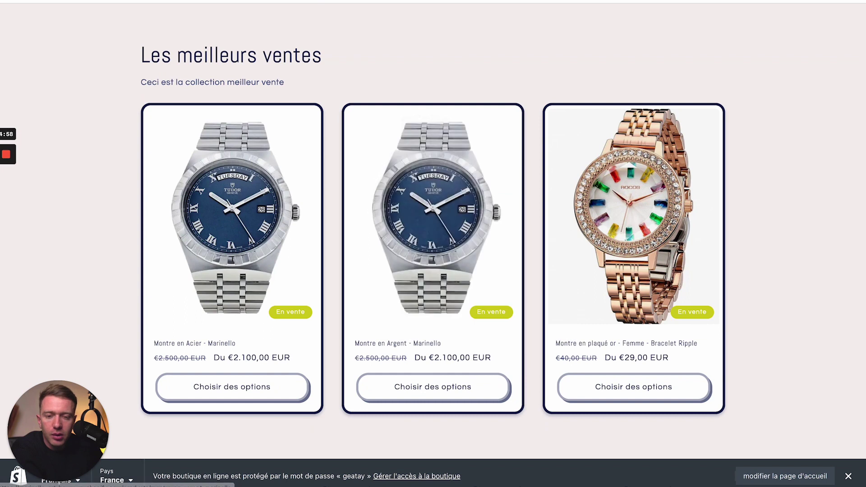
left_click(336, 2)
scroll(492, 247, "down", 10)
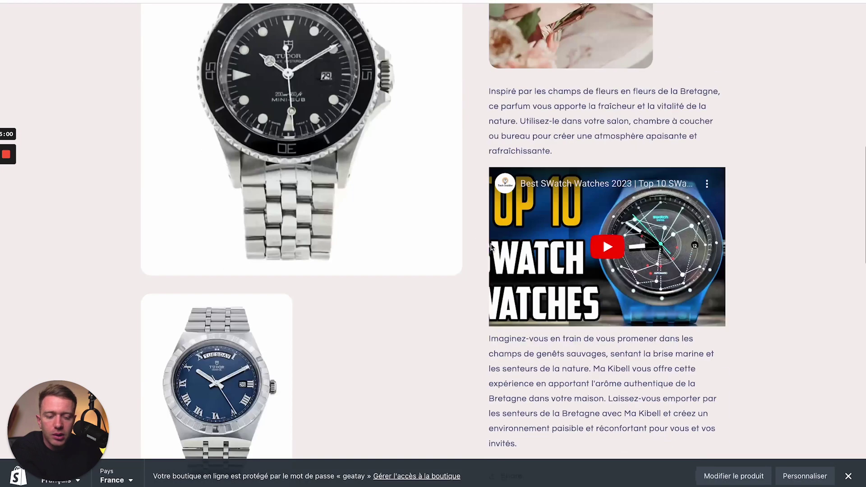
scroll(491, 244, "down", 8)
scroll(491, 244, "up", 8)
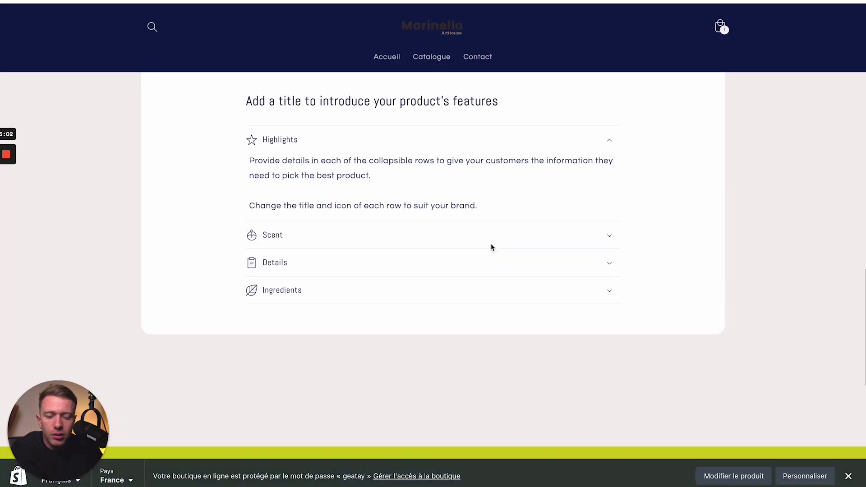
scroll(491, 246, "down", 10)
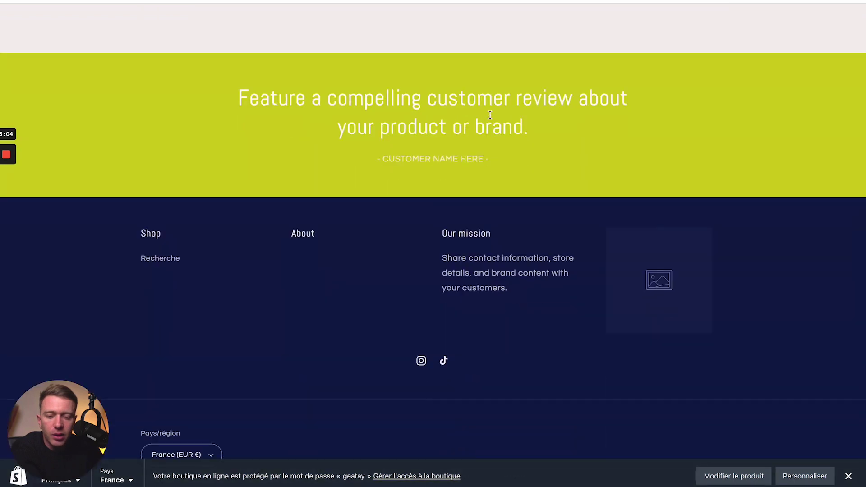
Open the Montre en plaqué or - Femme - Bracelet Ripple page in another browser tab and check its full layout
key("super+w")
right_click(637, 180)
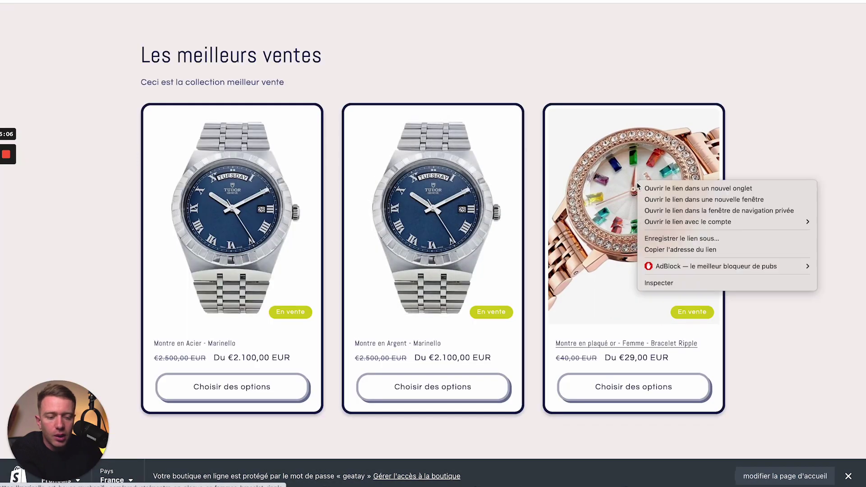
left_click(645, 188)
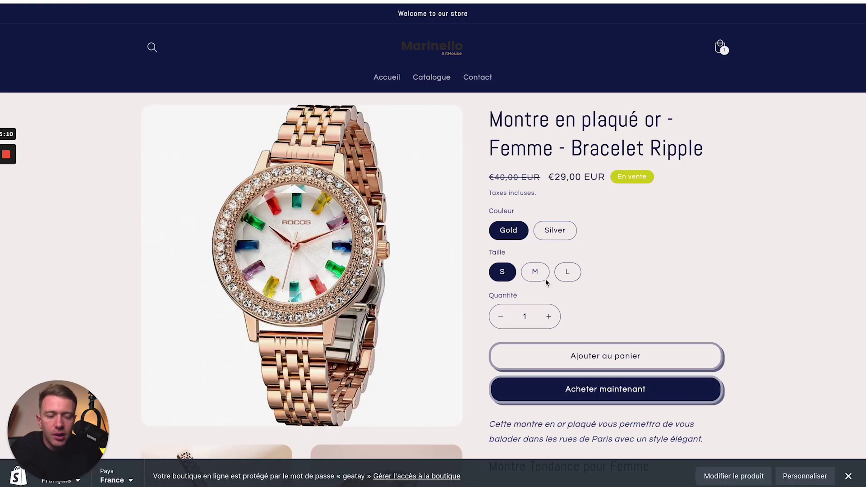
scroll(433, 244, "down", 20)
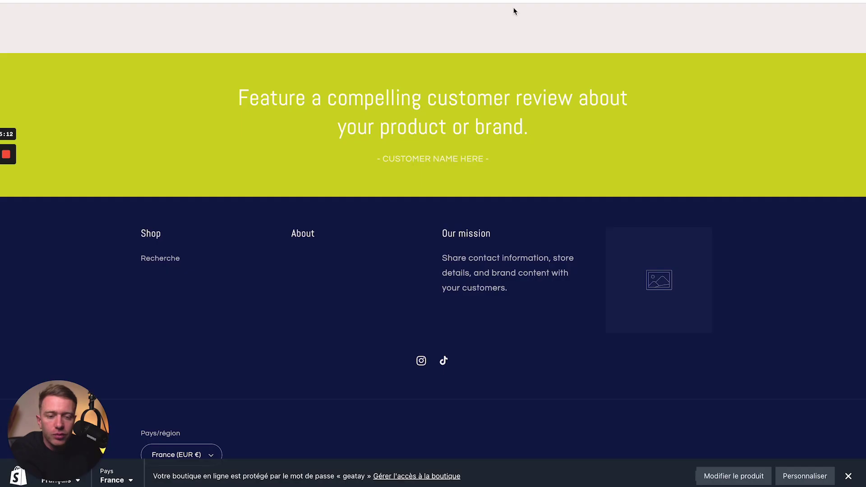
scroll(514, 11, "up", 20)
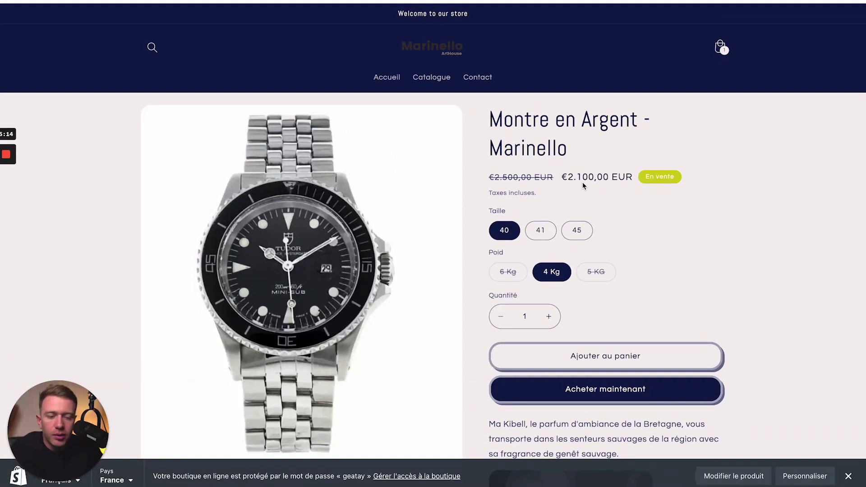
Compare the Montre en Argent and Montre en plaqué or pages, from options and description to the collapsible content and review sections
left_click(518, 1)
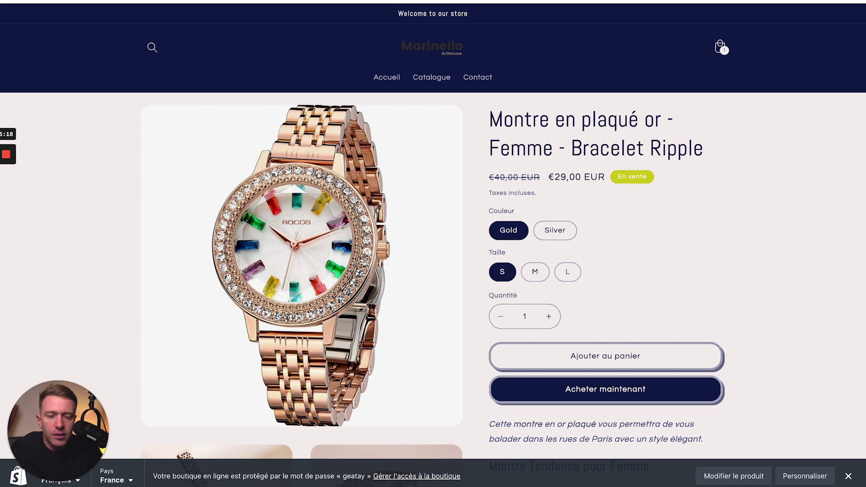
left_click(389, 1)
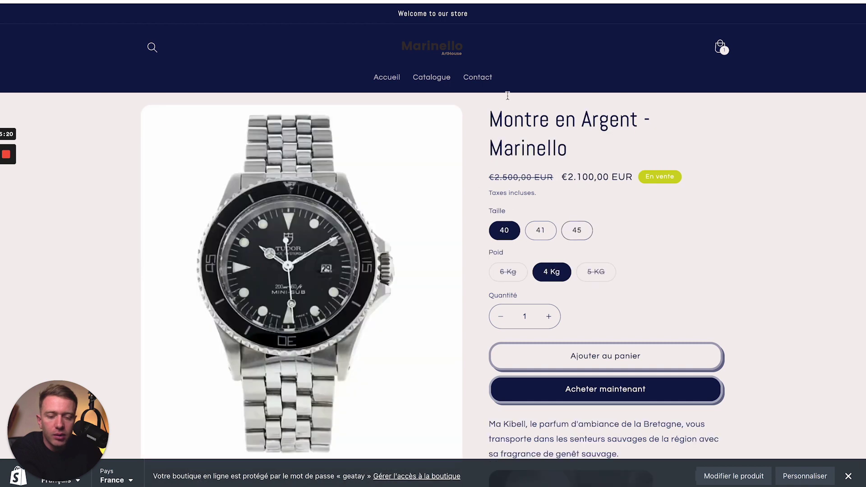
left_click(518, 1)
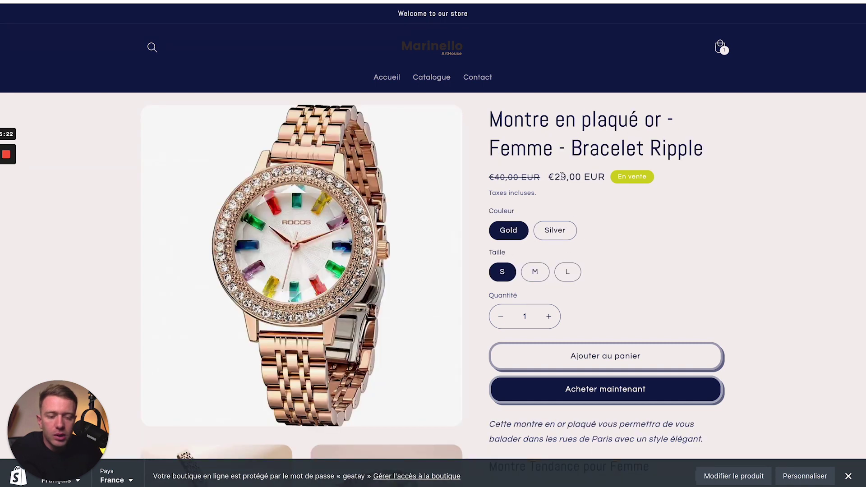
scroll(605, 191, "down", 7)
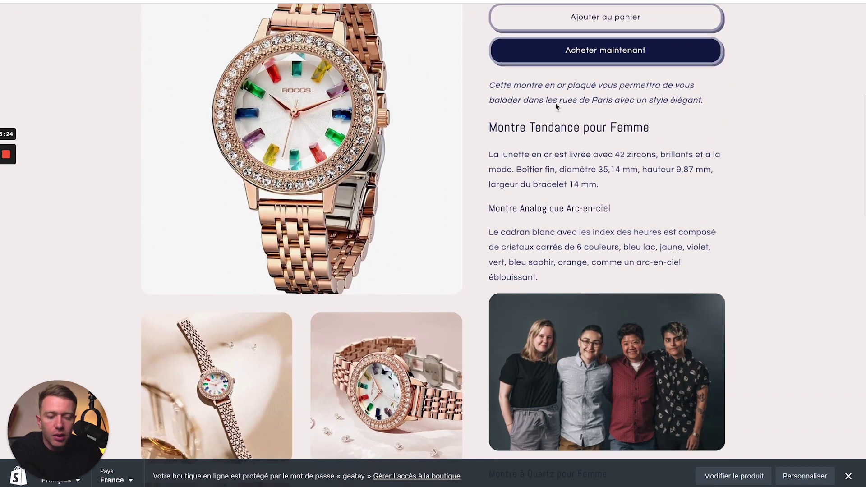
scroll(565, 179, "down", 4)
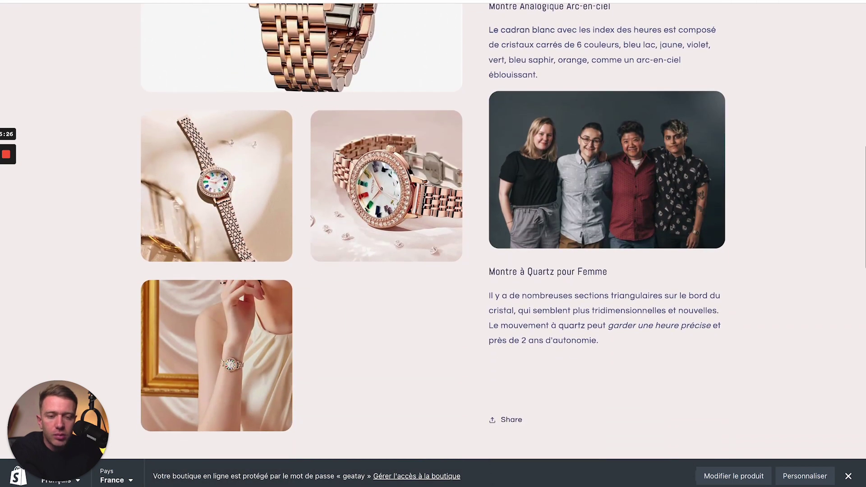
left_click(564, 1)
scroll(588, 258, "down", 8)
scroll(587, 258, "down", 6)
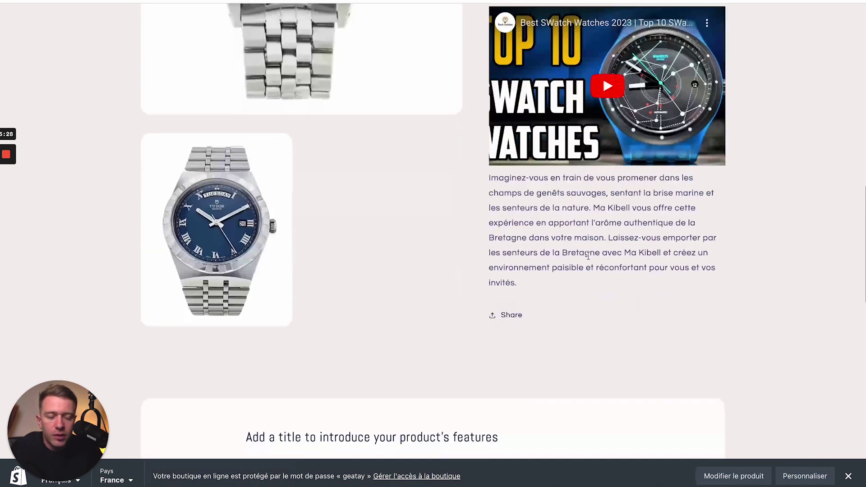
key("ctrl+Tab")
scroll(603, 219, "down", 10)
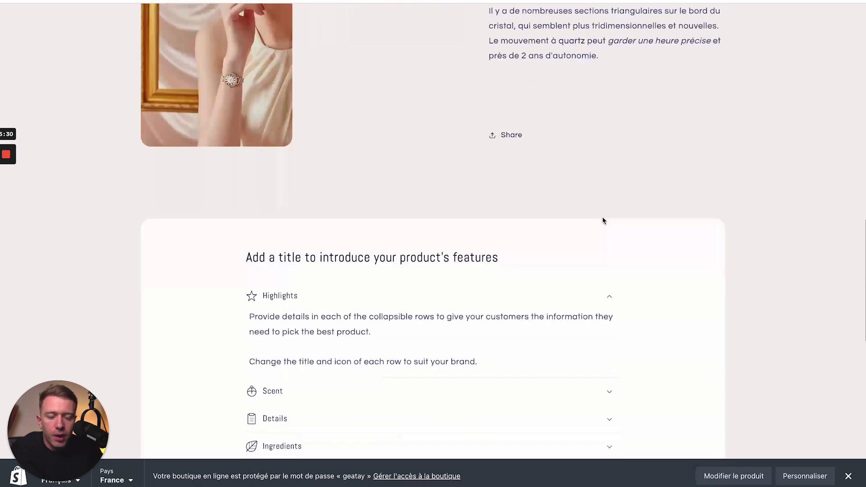
scroll(491, 307, "down", 4)
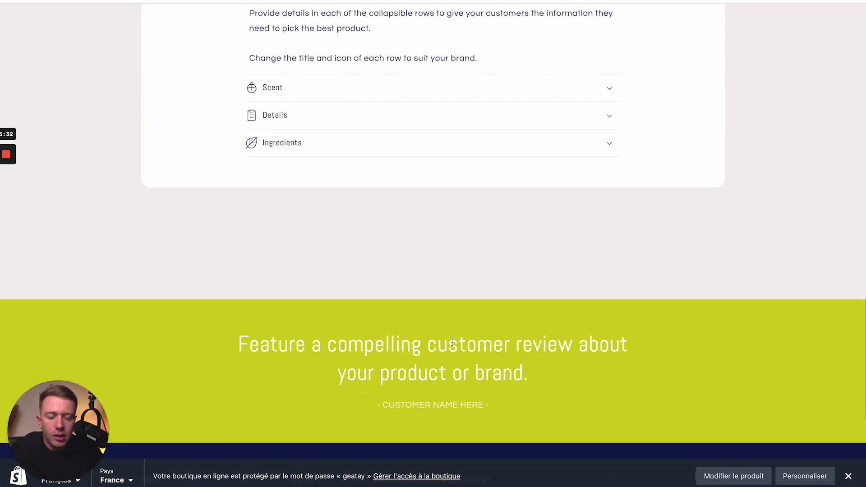
key("ctrl+shift+Tab")
scroll(401, 253, "down", 7)
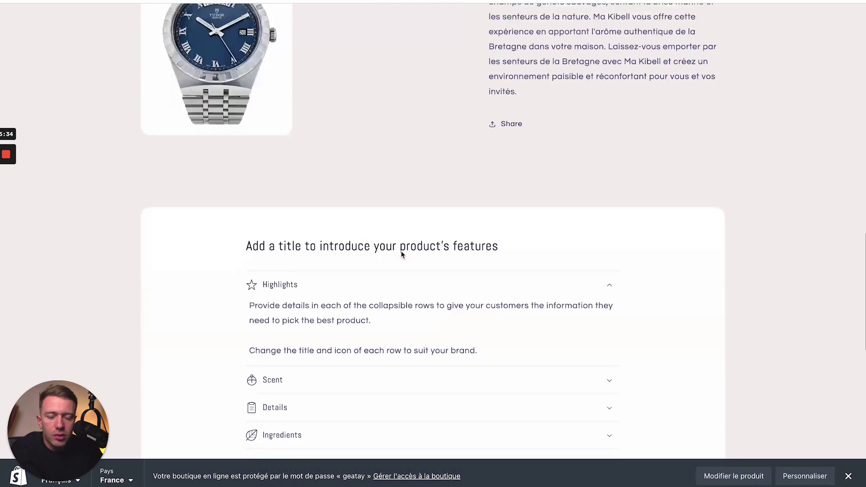
scroll(493, 248, "down", 6)
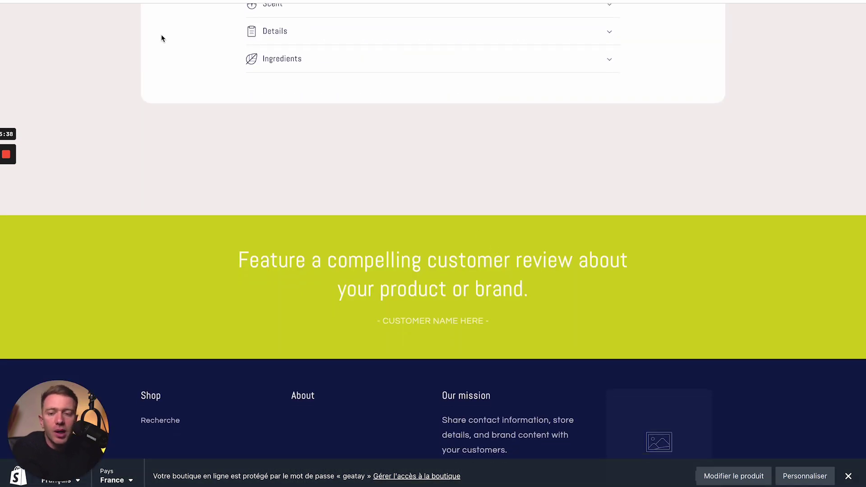
Open the live Refresh theme for customization and create a product template named "Tudor" based on Produit par défaut
key("ctrl+shift+Tab")
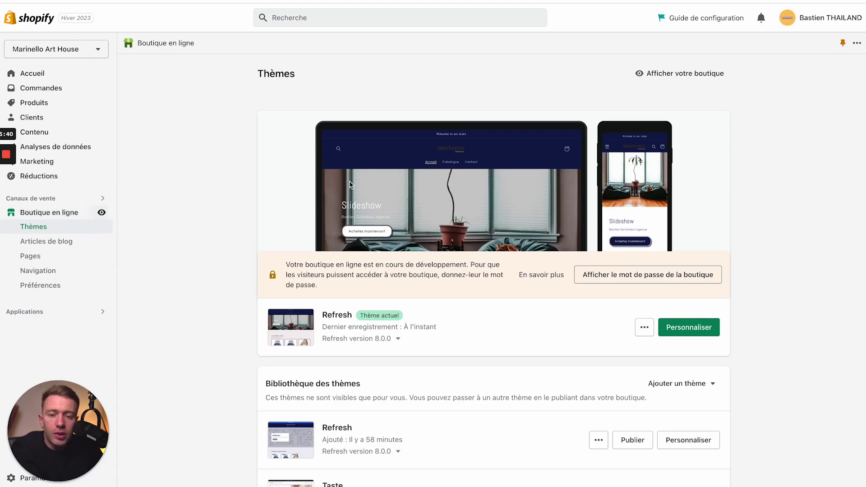
left_click(694, 325)
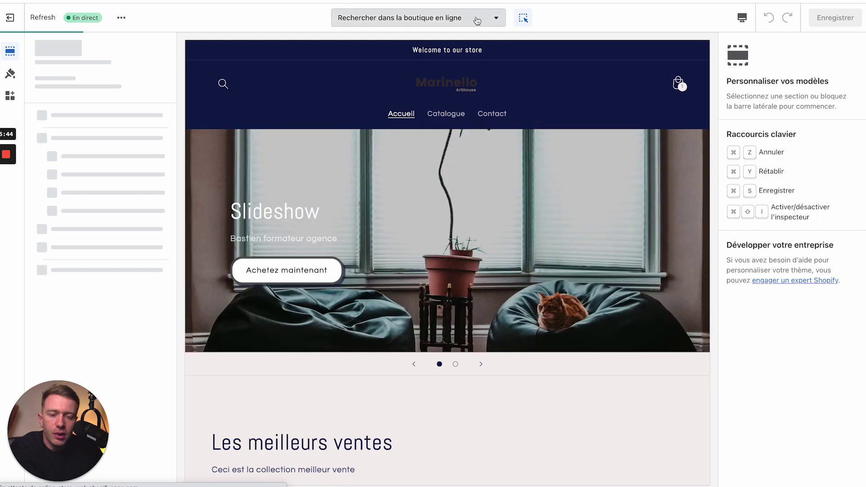
left_click(477, 20)
left_click(486, 93)
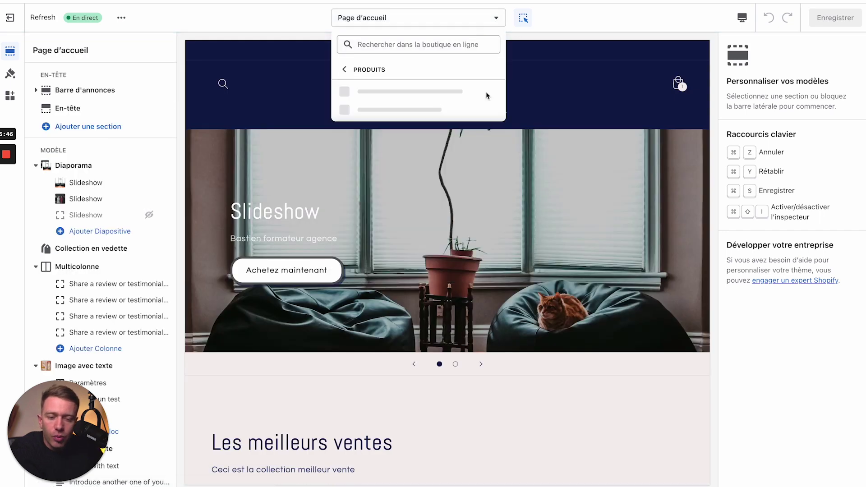
left_click(408, 118)
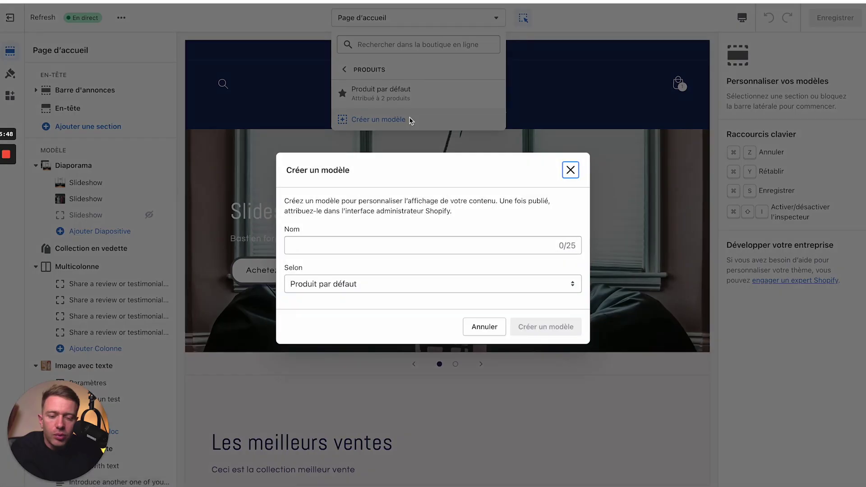
left_click(336, 238)
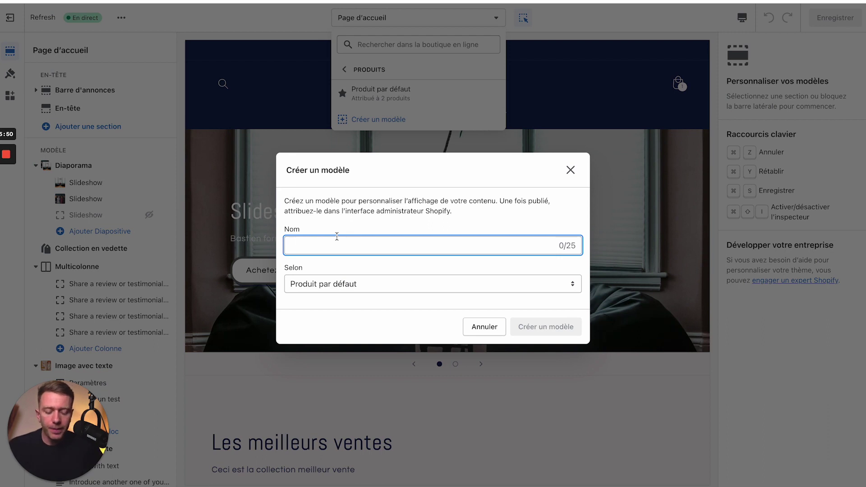
type("Tudor")
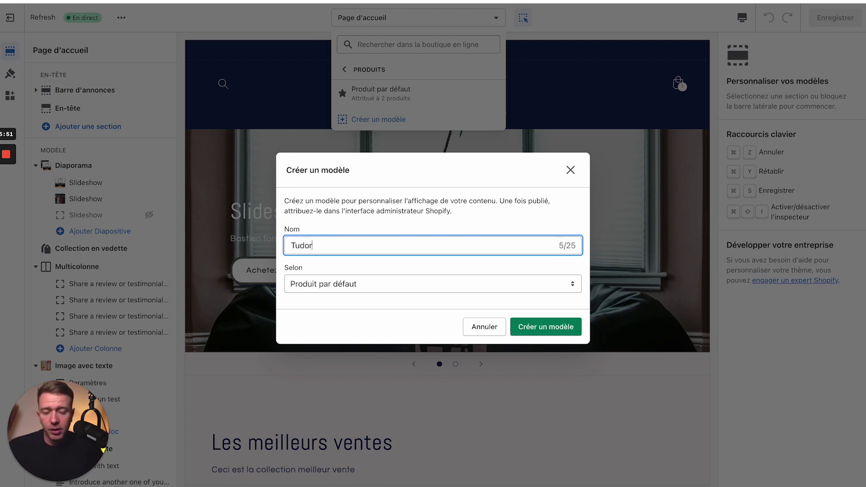
left_click(544, 333)
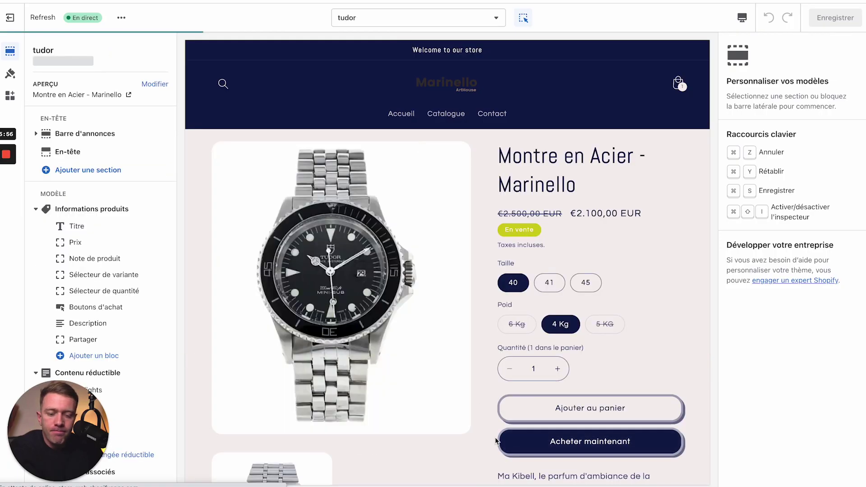
Add a Diaporama section at the end of the tudor template and hide its second image slide
scroll(495, 437, "down", 5)
scroll(504, 455, "down", 15)
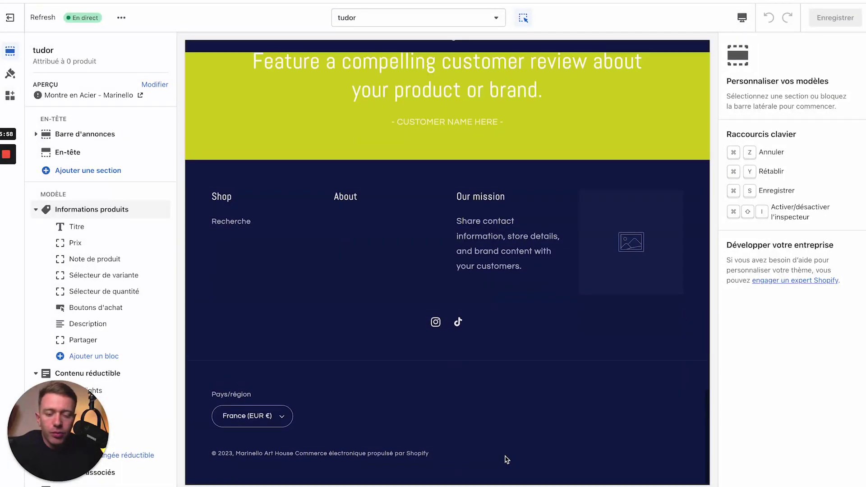
scroll(412, 272, "up", 3)
scroll(147, 233, "down", 15)
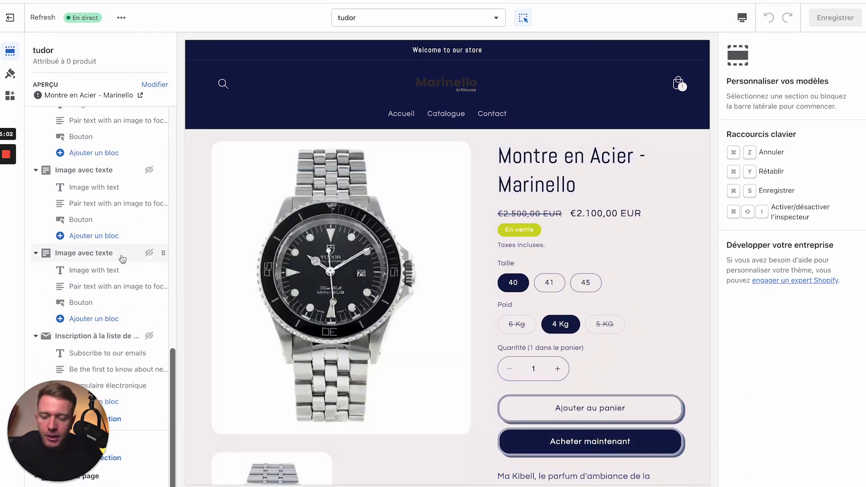
left_click(131, 421)
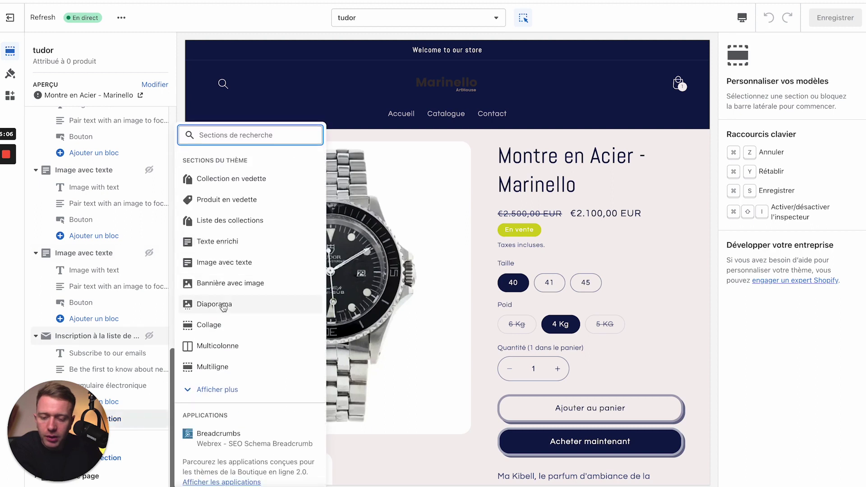
left_click(220, 304)
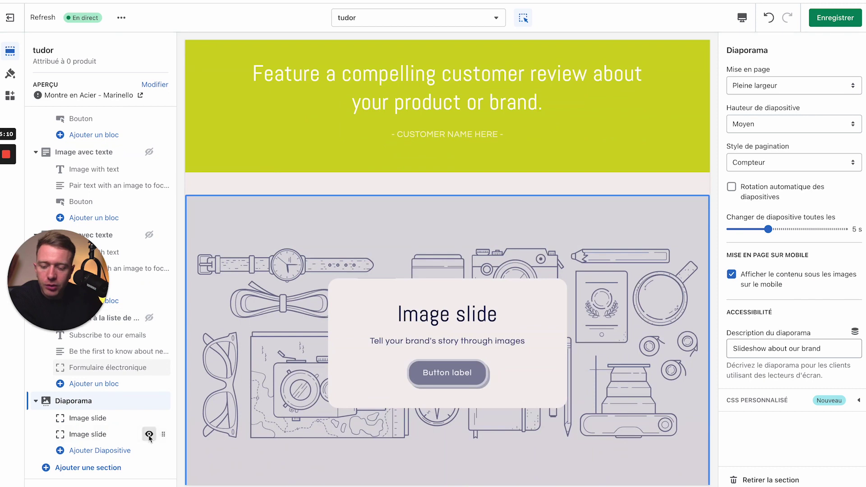
left_click(149, 434)
Try to set the library photo of the person in grey trousers as the first slide's image
left_click(93, 418)
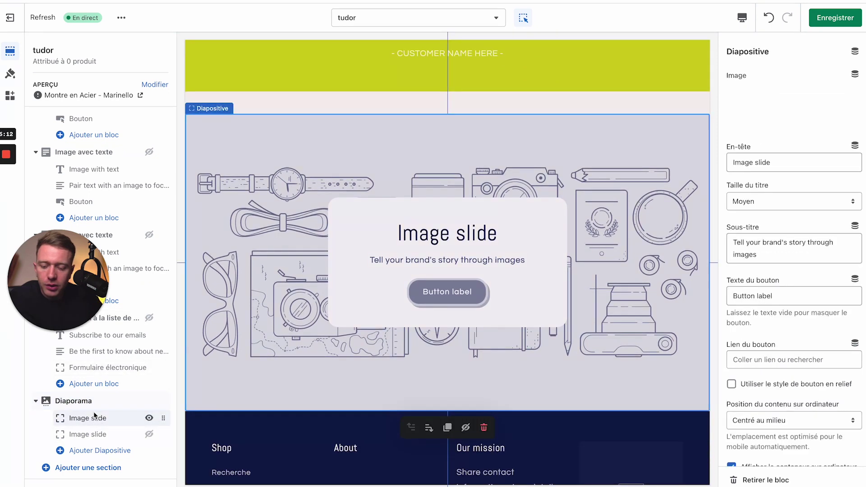
left_click(789, 108)
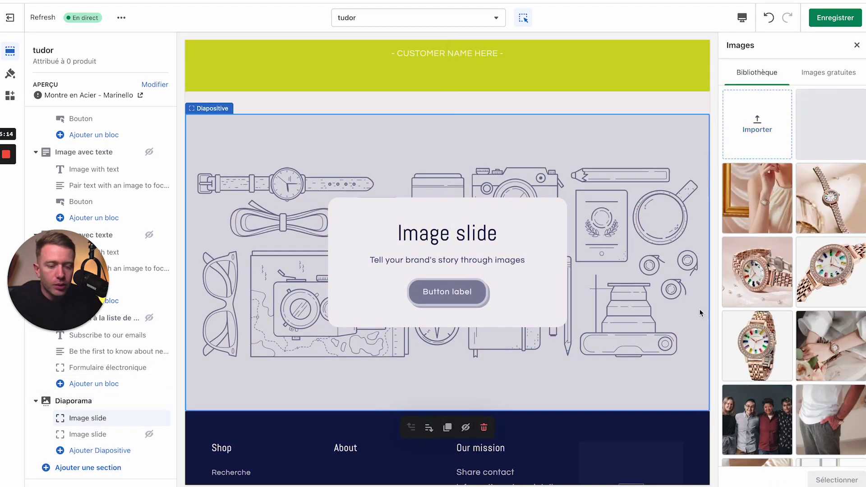
left_click(831, 412)
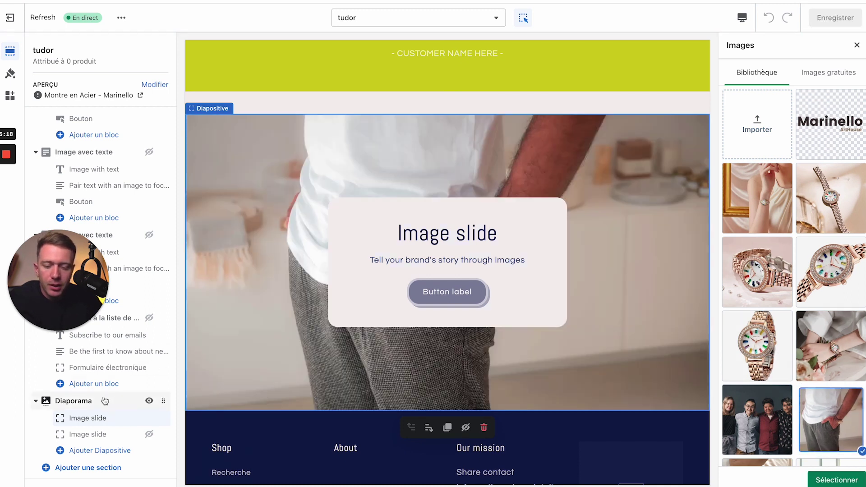
Turn off "Afficher le contenu sous les images sur le mobile" for the Diaporama and save the template
left_click(102, 401)
left_click(731, 274)
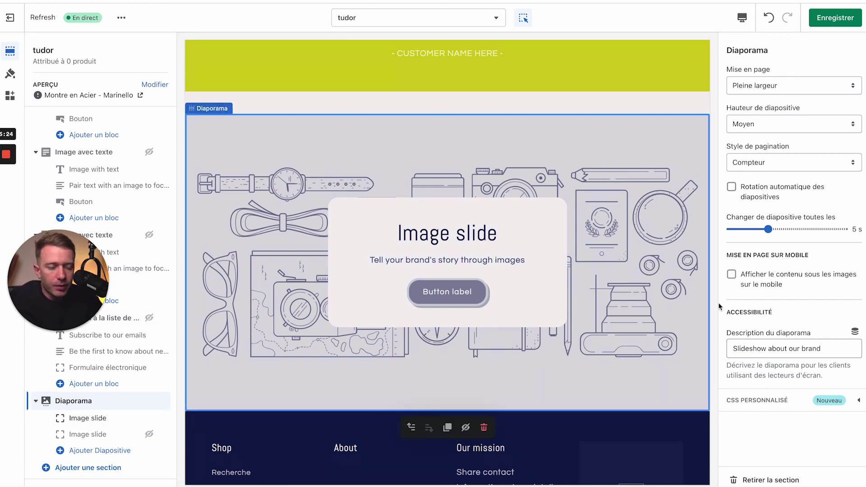
left_click(833, 18)
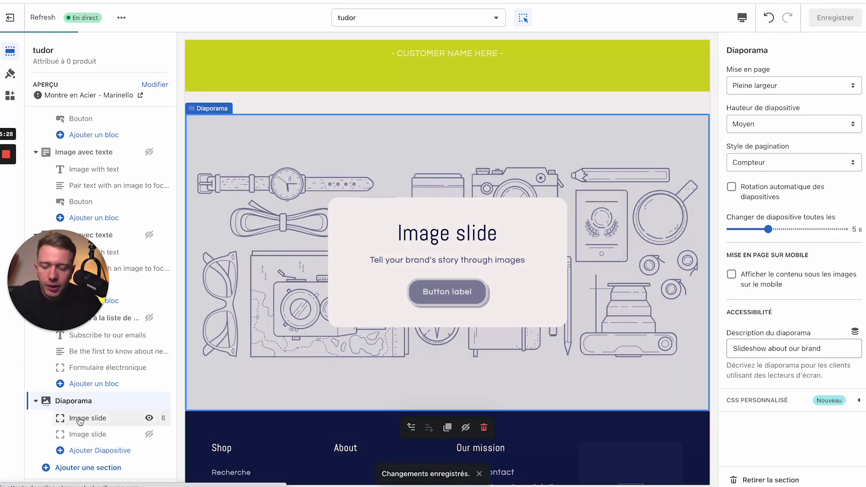
Set the library photo of the person in grey trousers as the image of the Diaporama's first slide
left_click(79, 419)
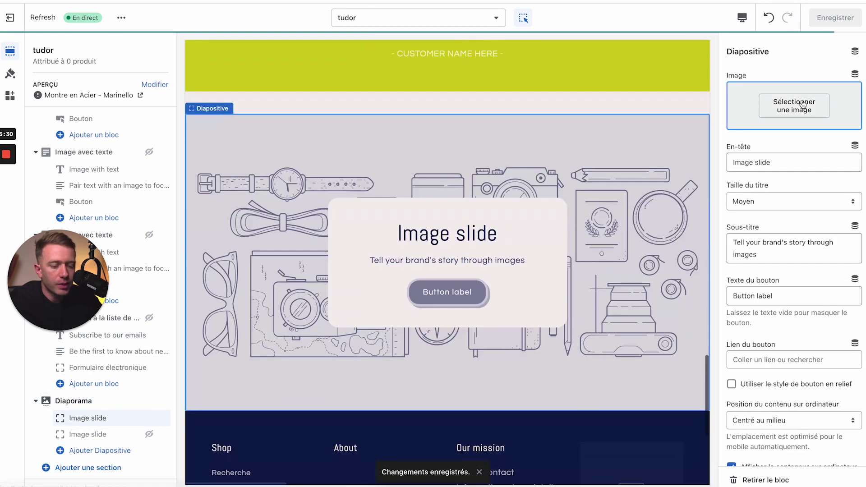
left_click(802, 104)
left_click(815, 428)
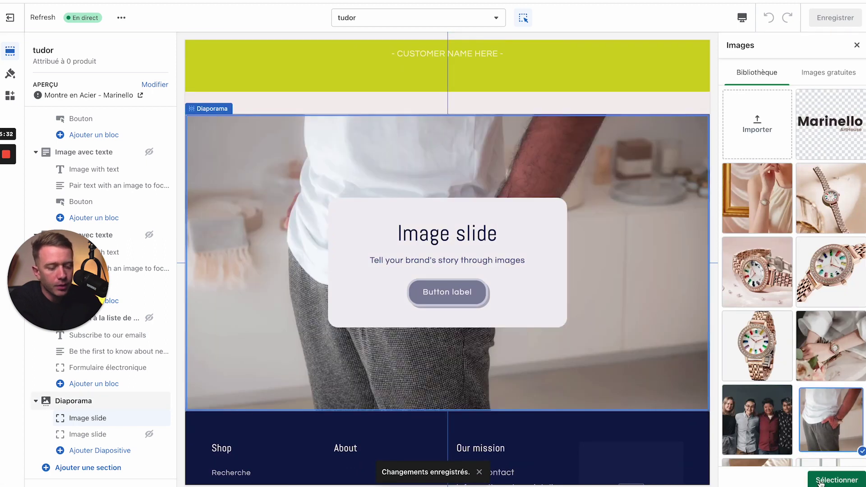
left_click(821, 481)
Turn off "Afficher le conteneur sur ordinateur" for the first slide and save the tudor template
scroll(763, 382, "down", 5)
scroll(762, 381, "down", 3)
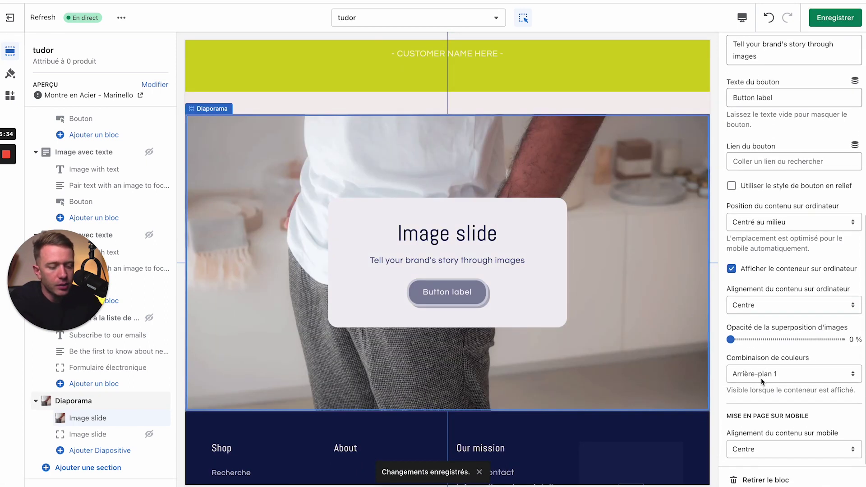
left_click(730, 269)
left_click(821, 23)
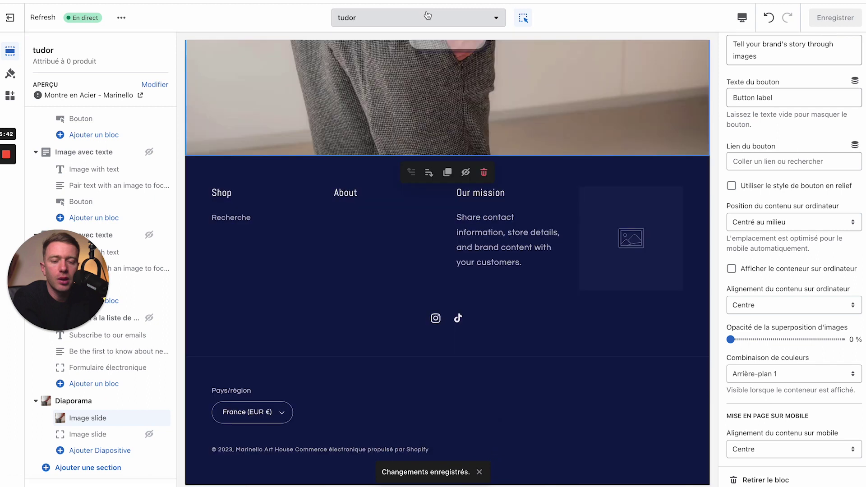
Return to the admin, assign the tudor theme template to the product "Montre en Acier - Marinello", and save the product
left_click(10, 17)
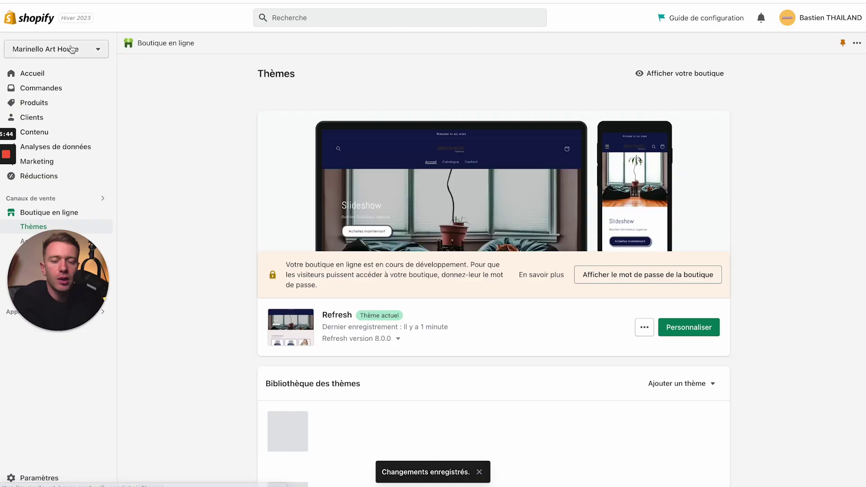
left_click(34, 103)
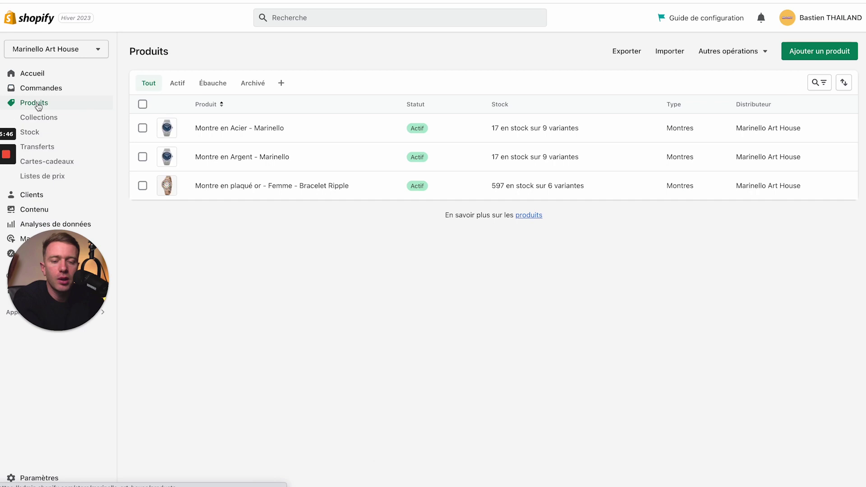
left_click(213, 129)
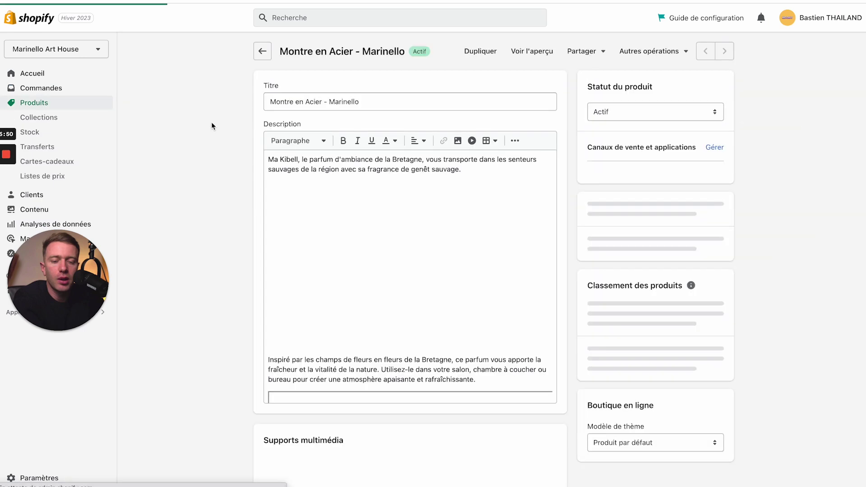
scroll(650, 221, "down", 10)
scroll(649, 221, "down", 5)
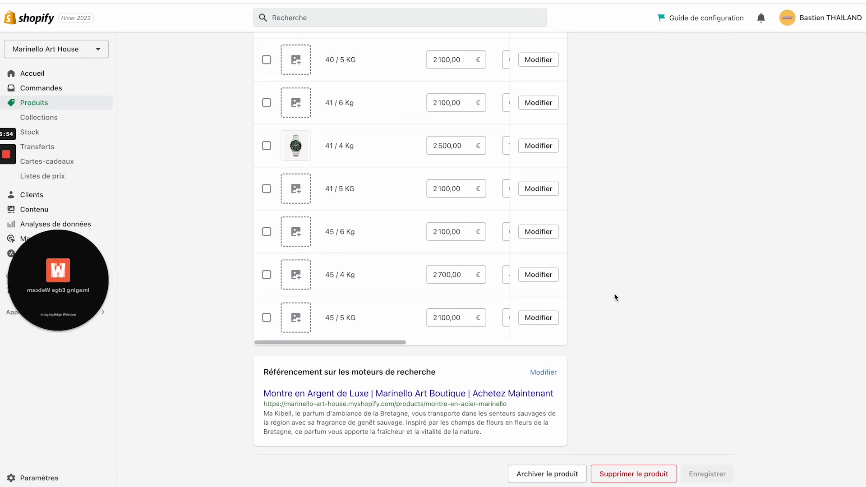
scroll(615, 297, "up", 10)
left_click(616, 226)
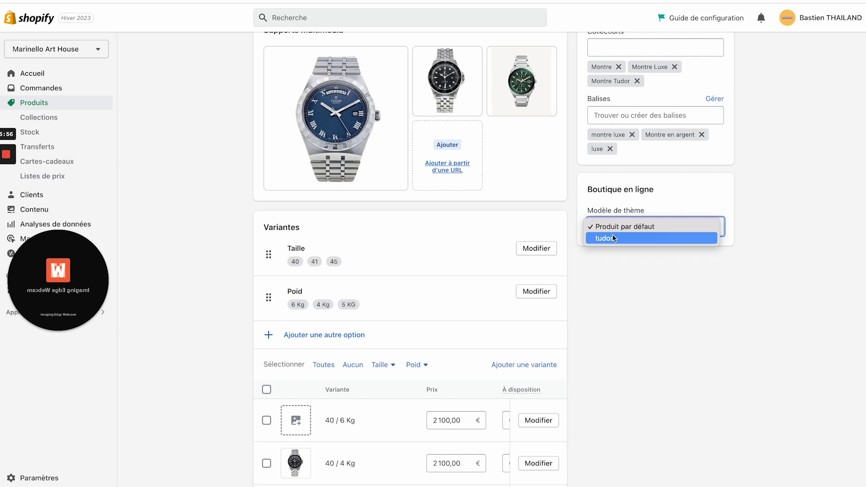
left_click(612, 235)
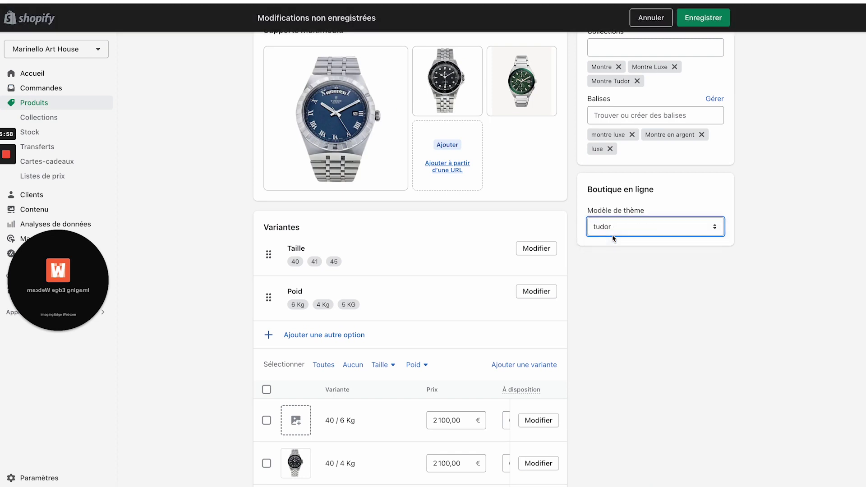
left_click(701, 21)
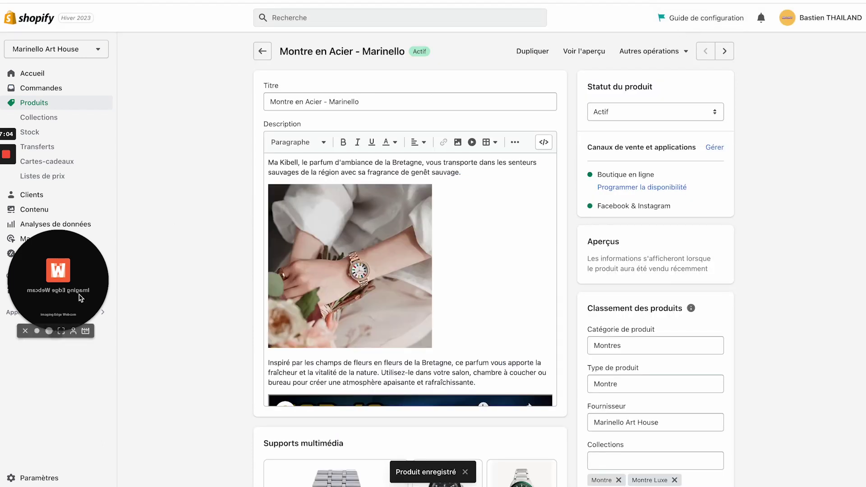
left_click_drag(42, 308, 38, 462)
left_click(26, 477)
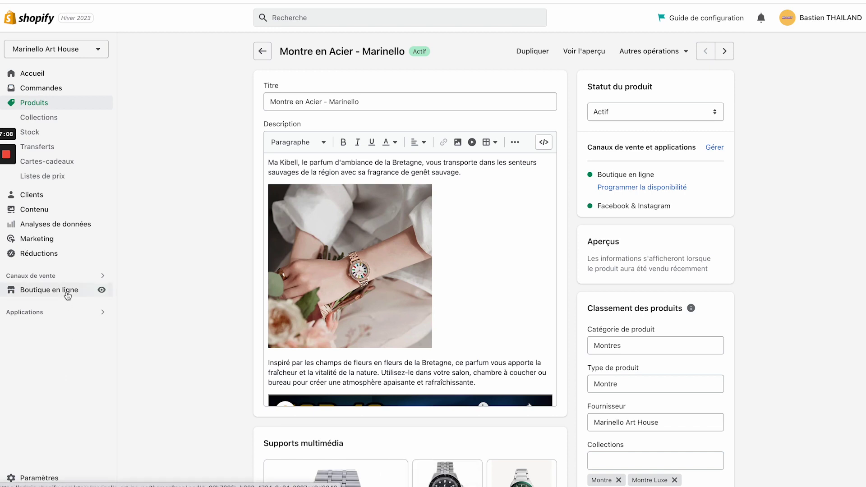
Reopen the Refresh theme customization and inspect the "Montre en Acier - Marinello" page preview down to its slideshow
left_click(68, 293)
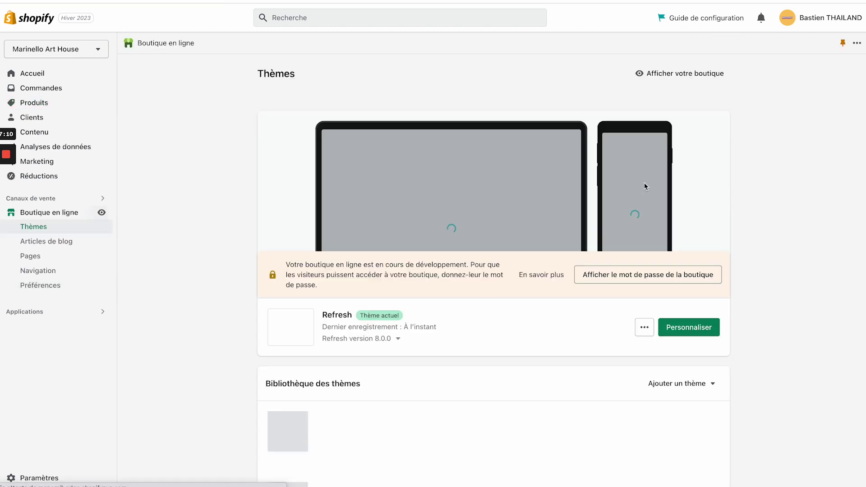
left_click(685, 328)
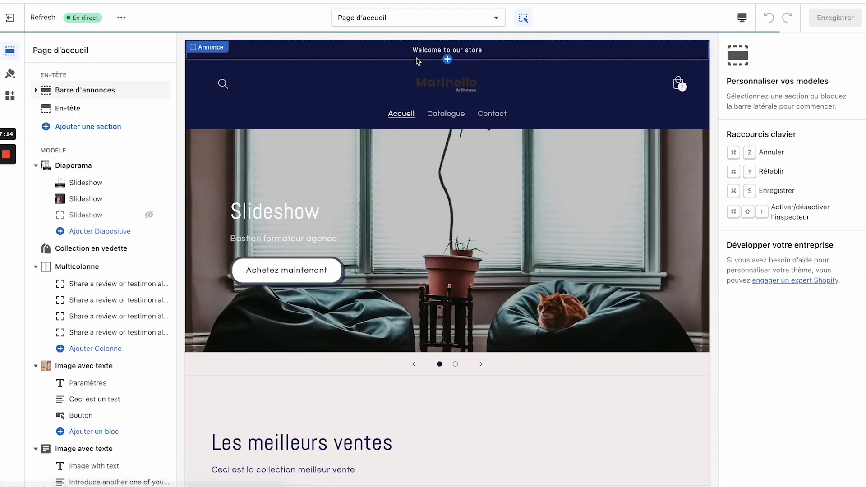
scroll(424, 356, "down", 7)
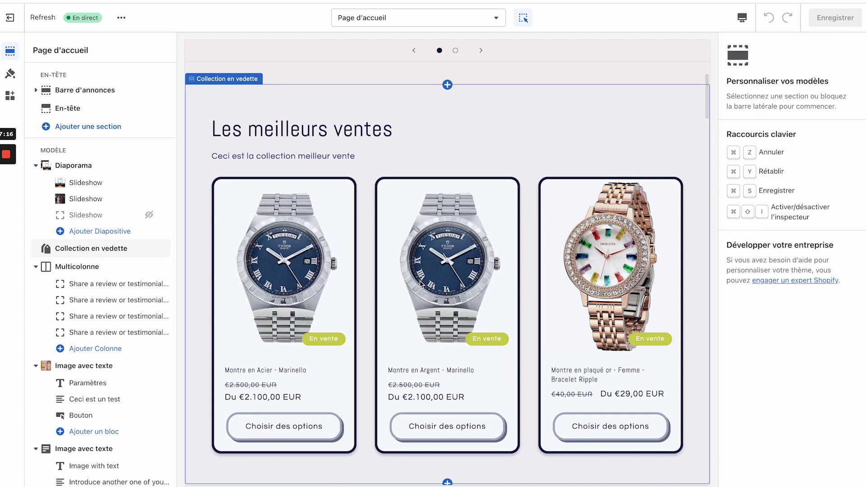
left_click(307, 283)
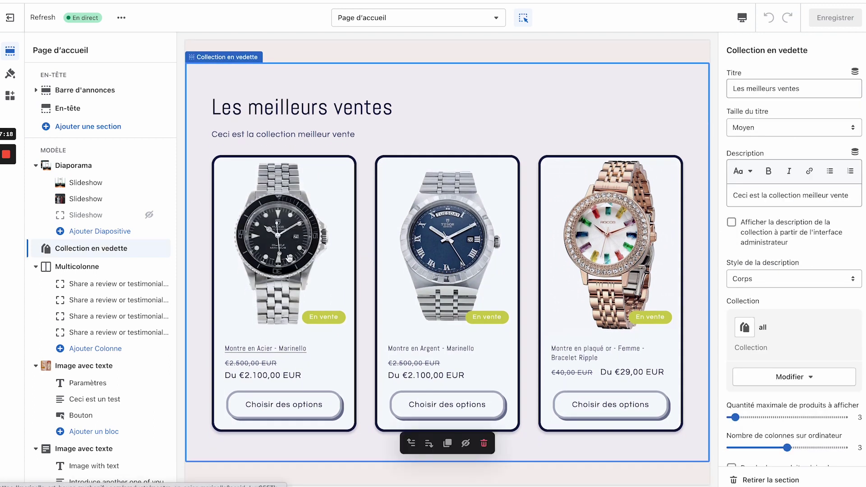
left_click(307, 283)
scroll(465, 312, "down", 10)
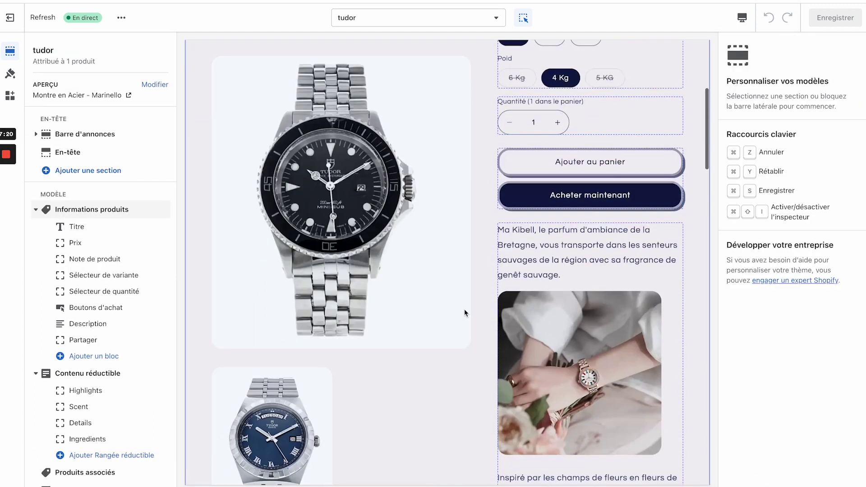
scroll(463, 309, "down", 10)
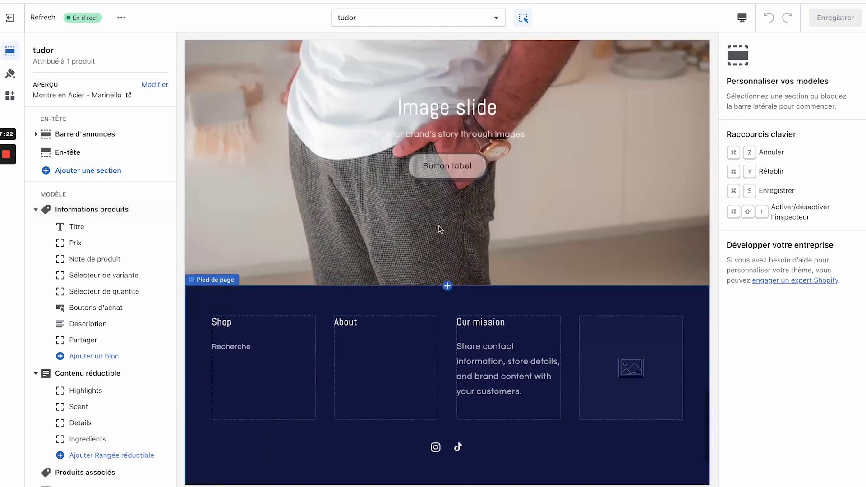
scroll(421, 129, "up", 5)
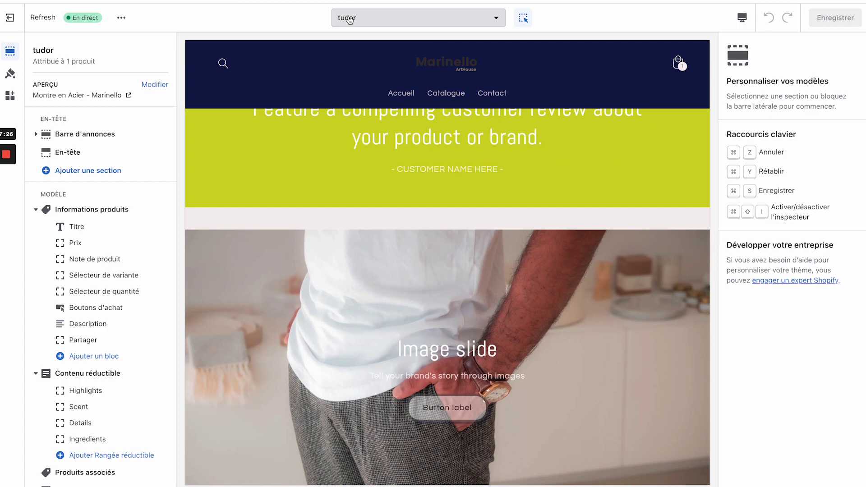
Switch to the live storefront, reload it, reopen the "Montre en Acier - Marinello" page, and examine it down to the slideshow
left_click(348, 2)
scroll(372, 150, "up", 15)
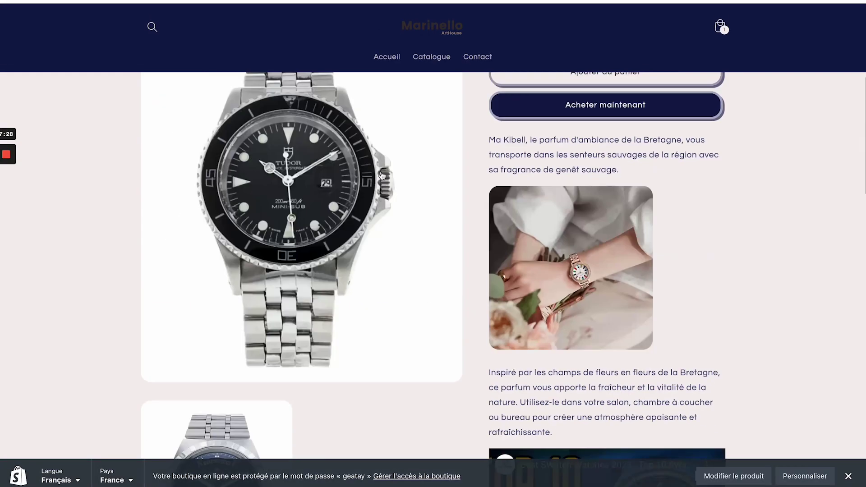
scroll(398, 202, "down", 15)
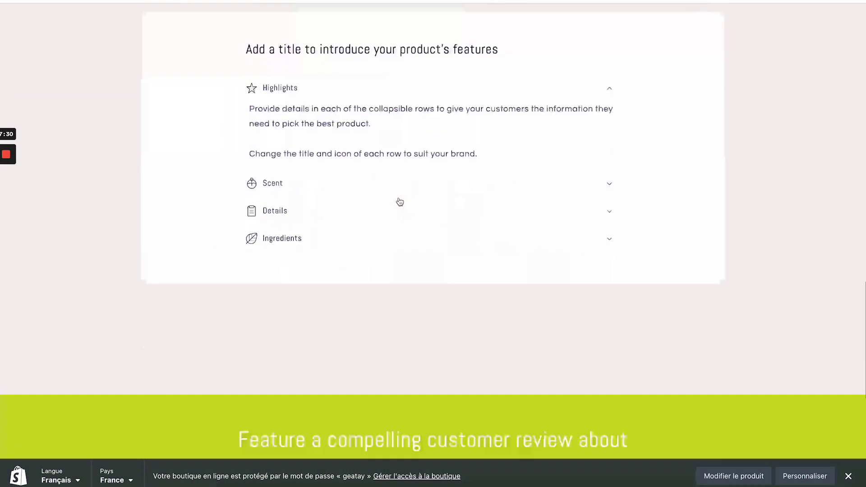
key("super+r")
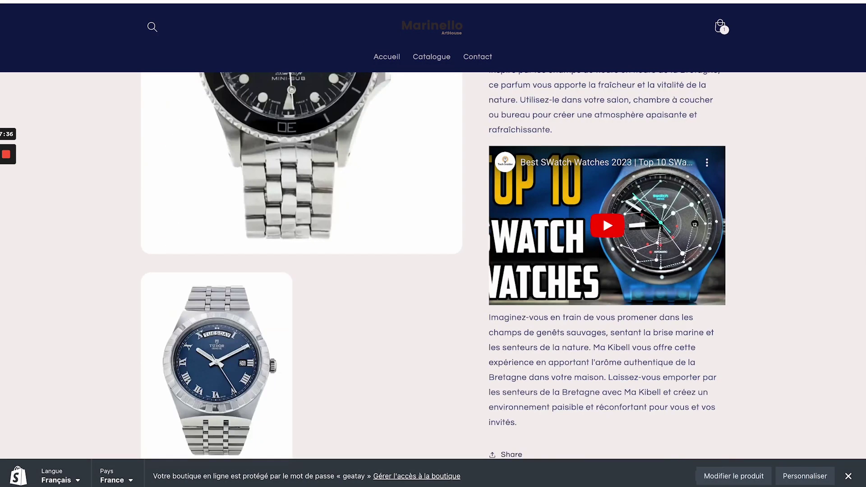
key("super+Left")
left_click(249, 271)
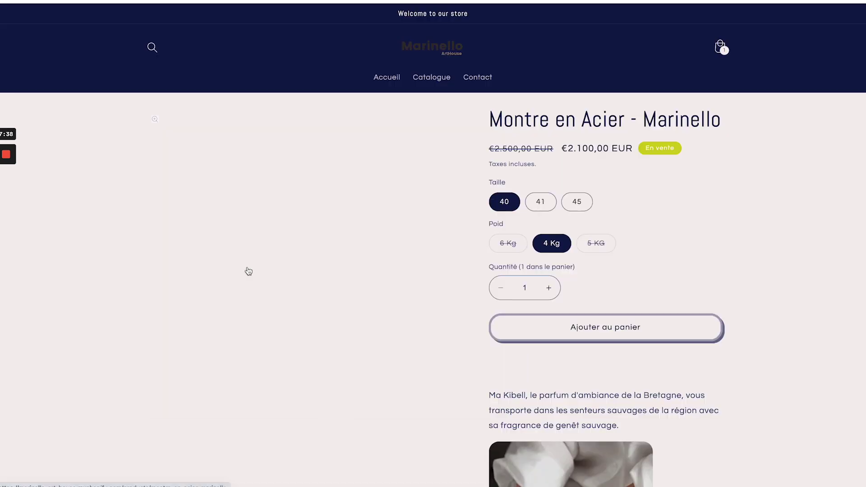
scroll(248, 270, "down", 20)
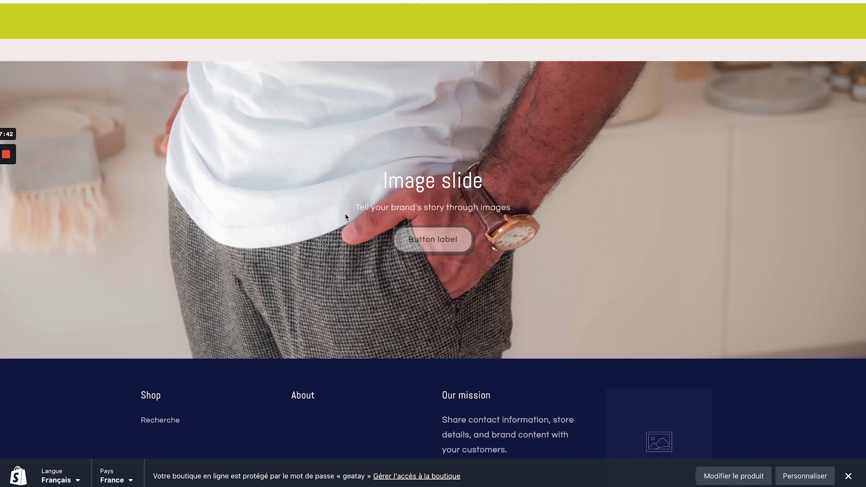
scroll(345, 217, "up", 20)
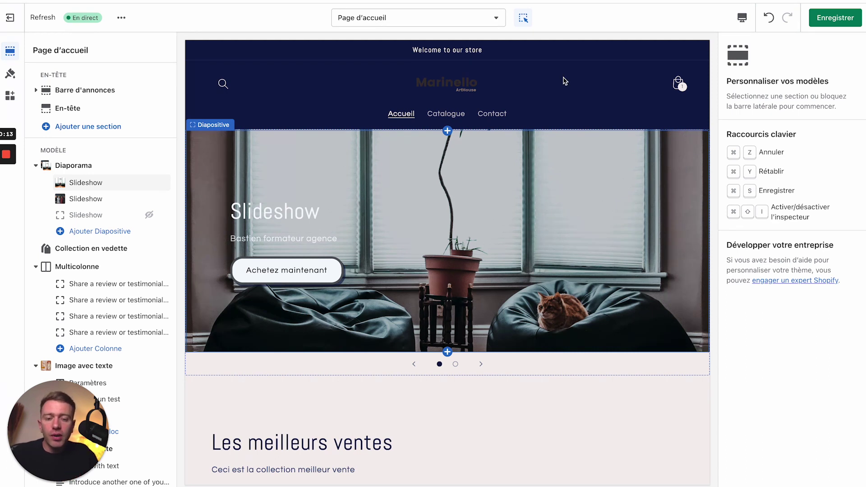
Create a page template named "faq" based on Page par défaut
left_click(401, 18)
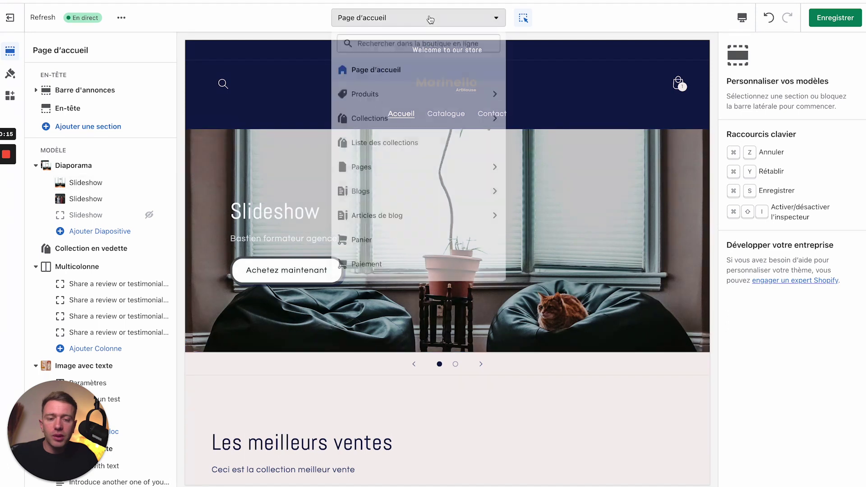
left_click(377, 169)
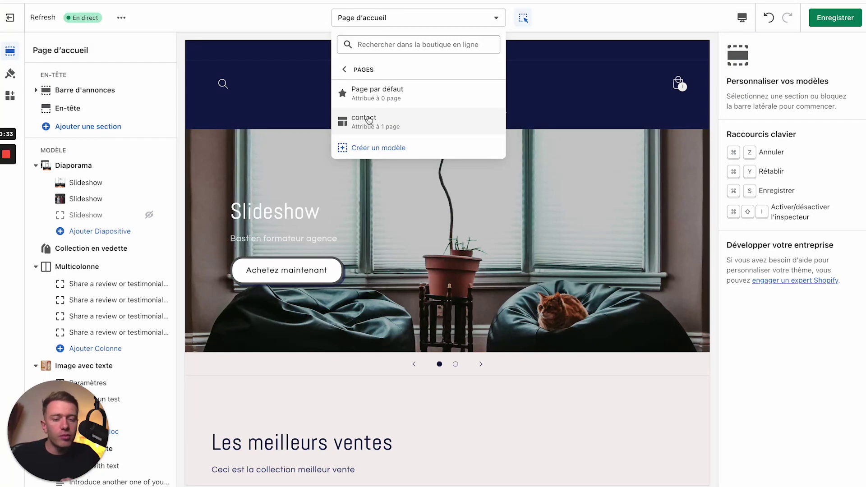
left_click(360, 145)
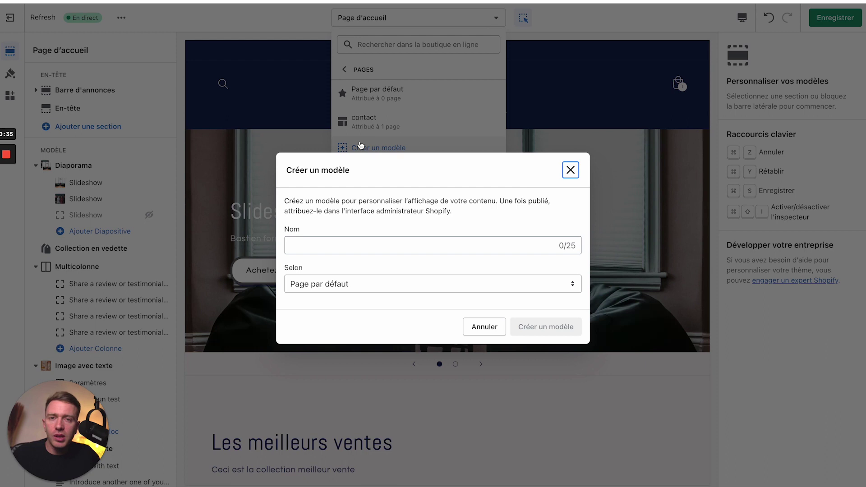
left_click(325, 244)
type("faq")
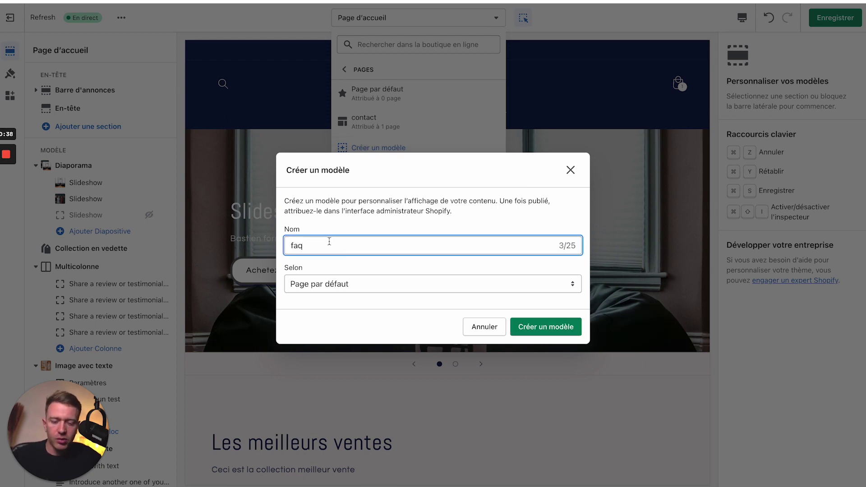
left_click(555, 331)
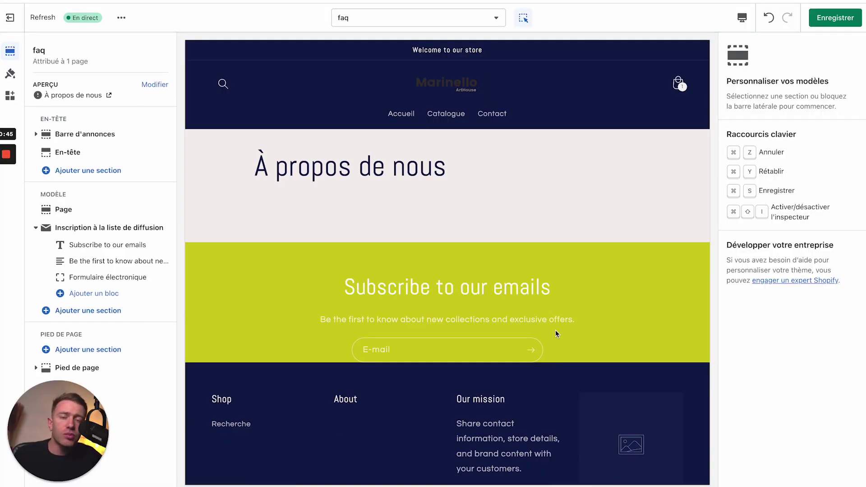
Add a Contenu réductible section to the faq template and move it above Inscription à la liste de diffusion
left_click(104, 315)
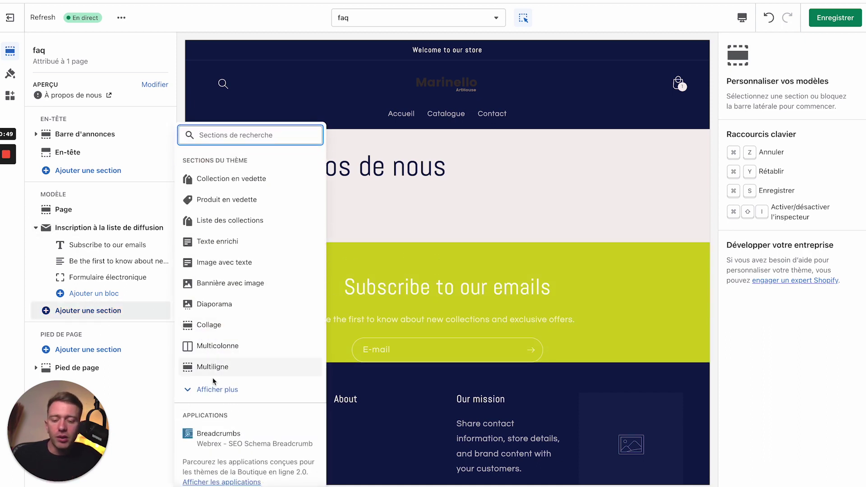
left_click(234, 395)
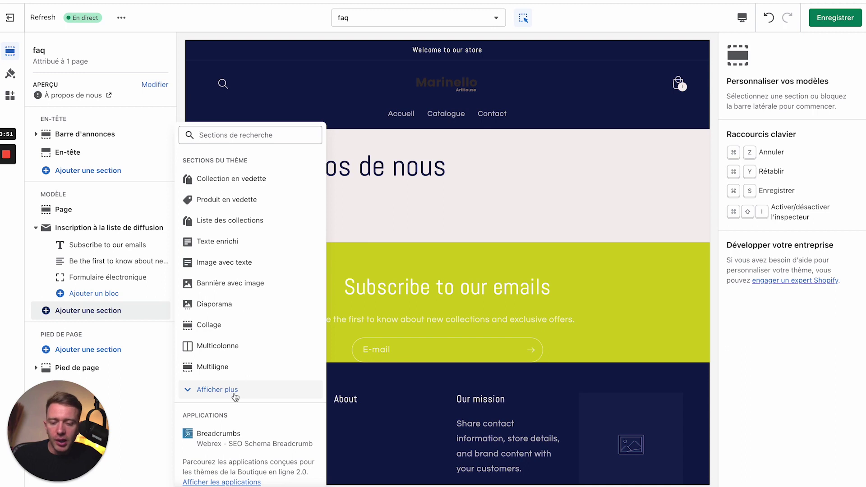
scroll(282, 296, "down", 5)
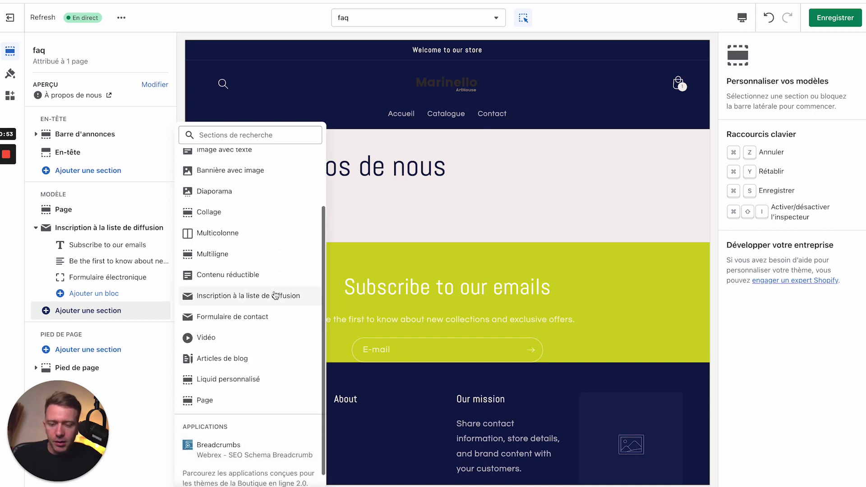
left_click(254, 277)
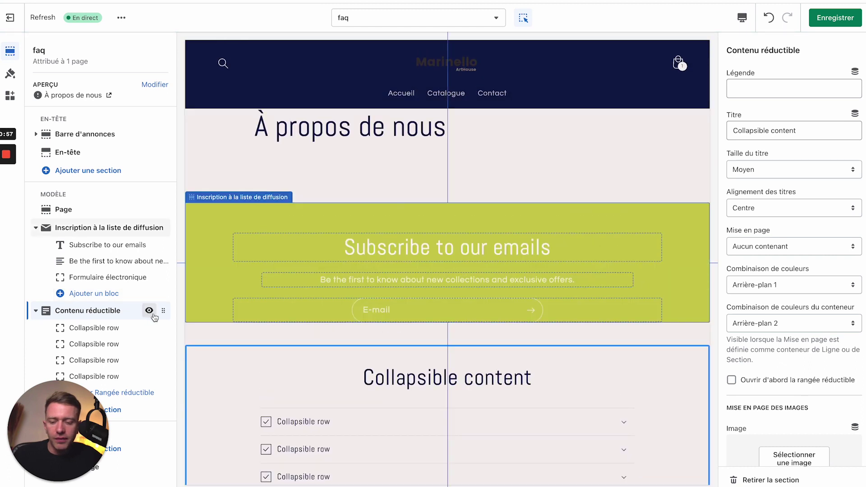
left_click_drag(163, 310, 161, 225)
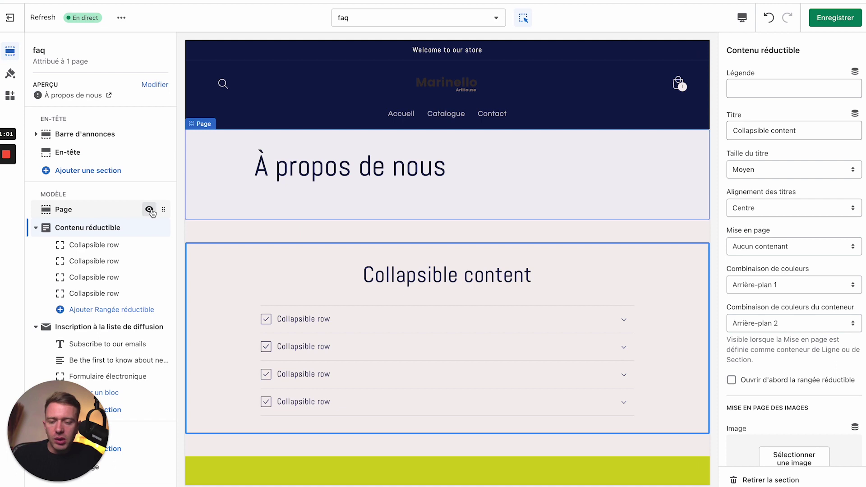
Hide the Page section of the faq template and set the Contenu réductible section's title to "FAQ"
left_click(149, 210)
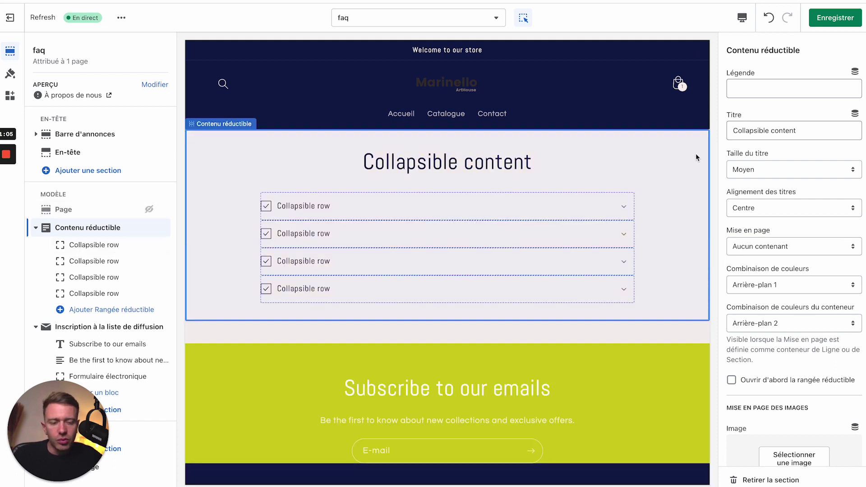
triple_click(759, 129)
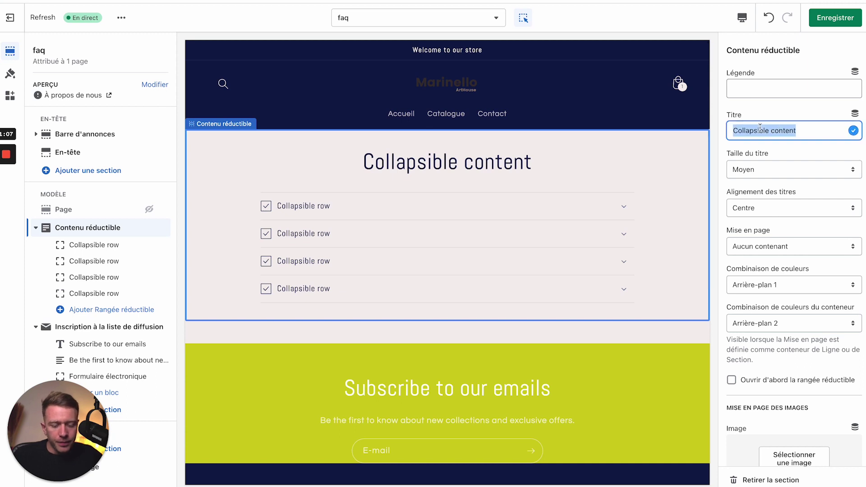
type("FAQ")
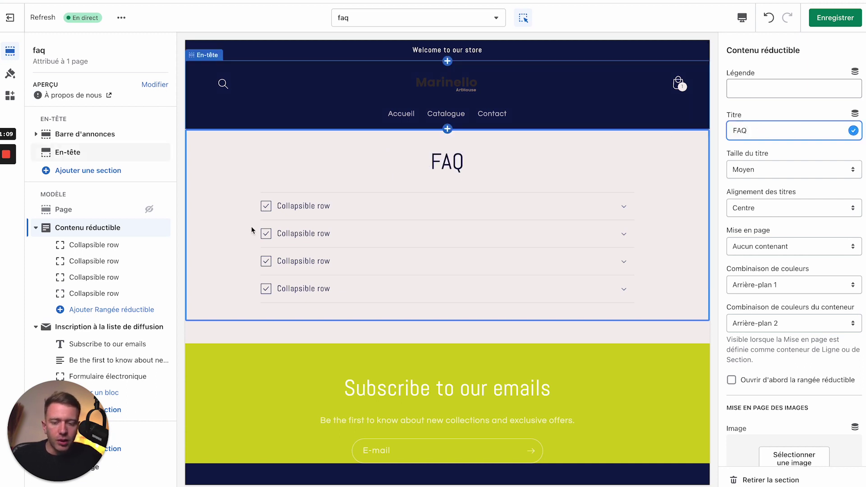
Title the first collapsible row "Combien de temps pour livrer mes produits"
left_click(94, 245)
left_click(772, 90)
type("aQia row")
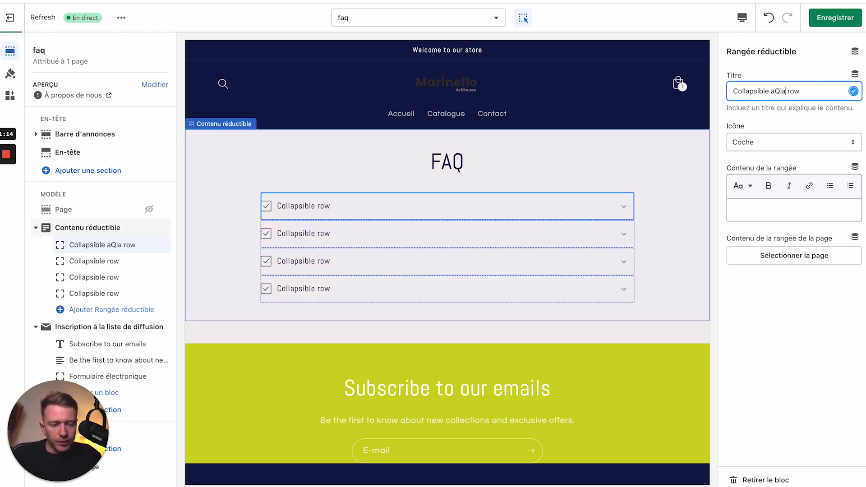
key("ctrl+a")
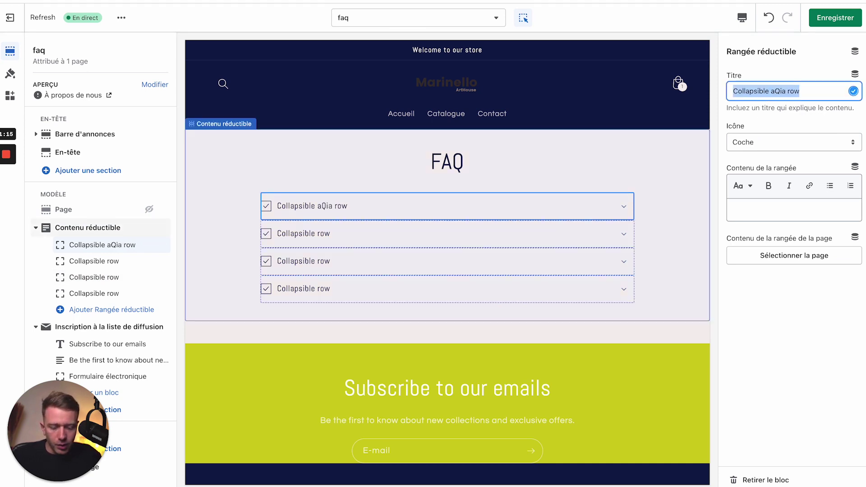
type("Combien de")
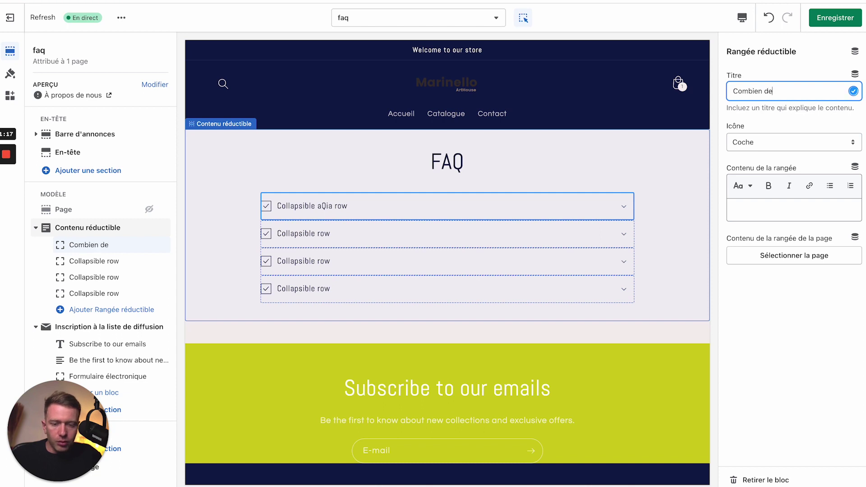
type(" temps pour livrer mes produits")
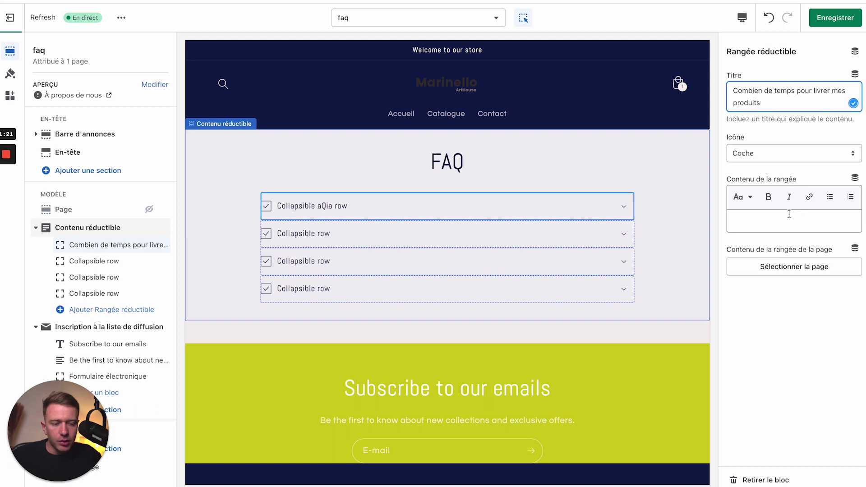
Set the first row's content to "Nous mettons 14 jours pour livrer nos produits", expand it in the preview, and save the template
left_click(767, 219)
type("Nous mettons 14 jours pour livrer nos produits")
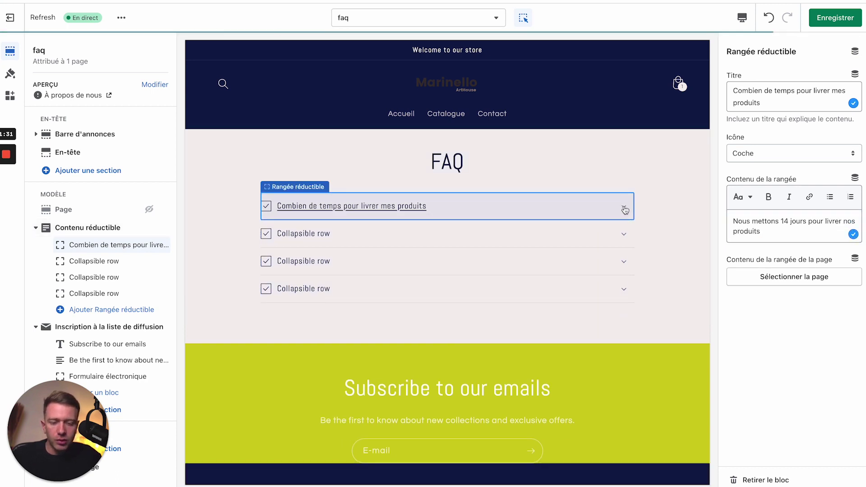
left_click(624, 208)
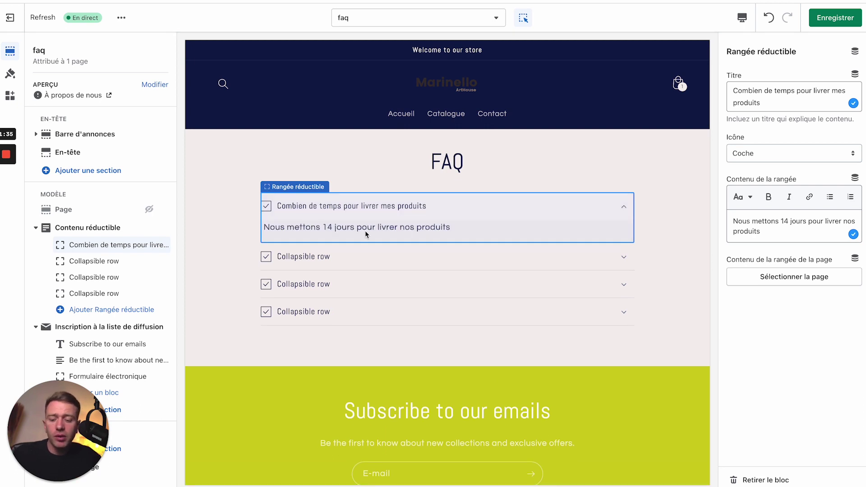
left_click(837, 25)
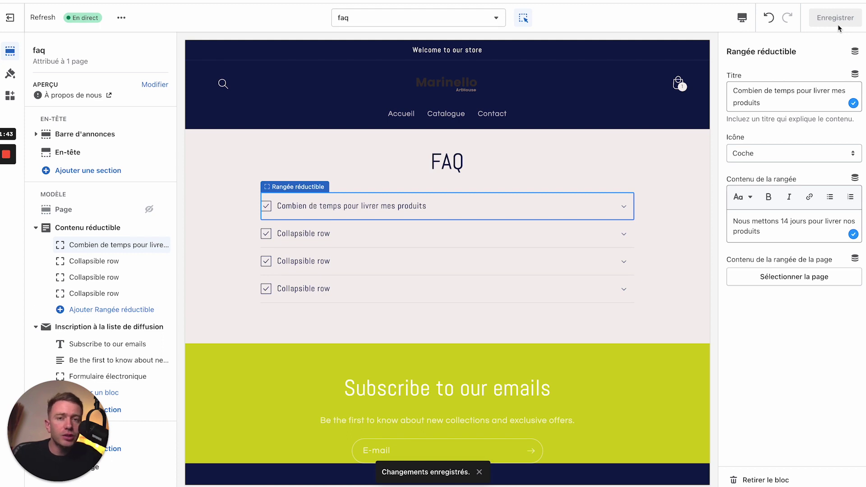
Leave the theme editor and create a new store page titled "FAQ" with the default theme template
left_click(11, 18)
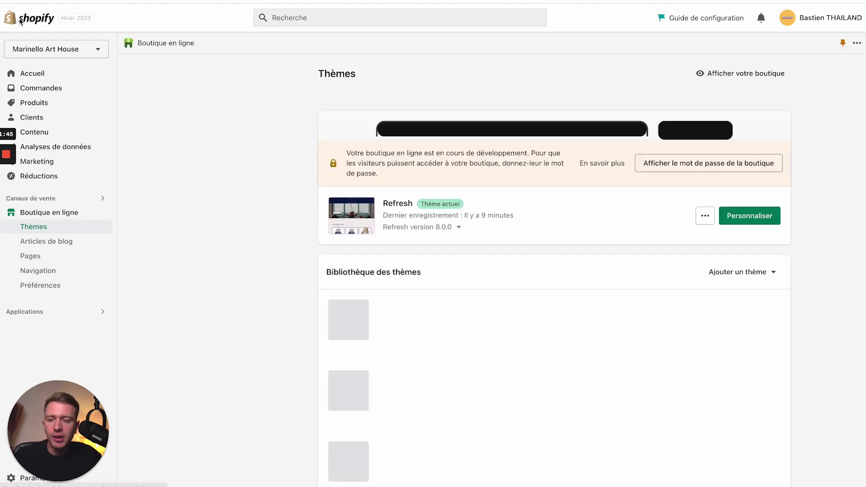
left_click(50, 260)
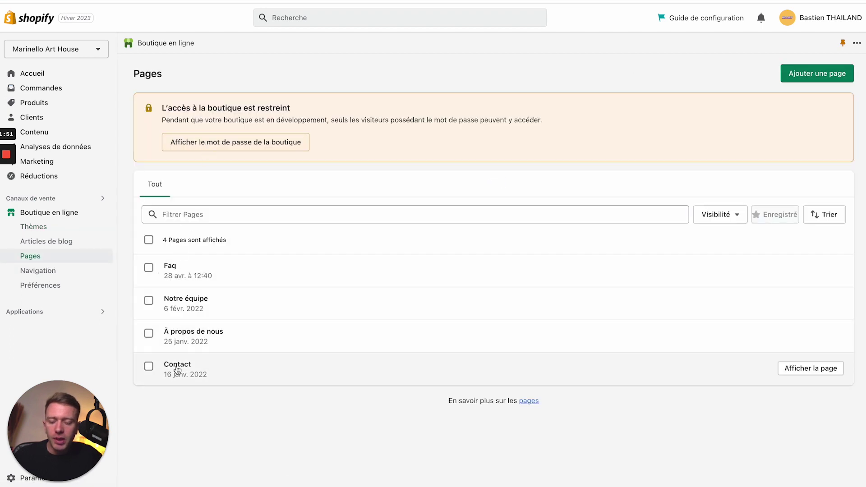
left_click(799, 73)
left_click(397, 124)
type("FAQ")
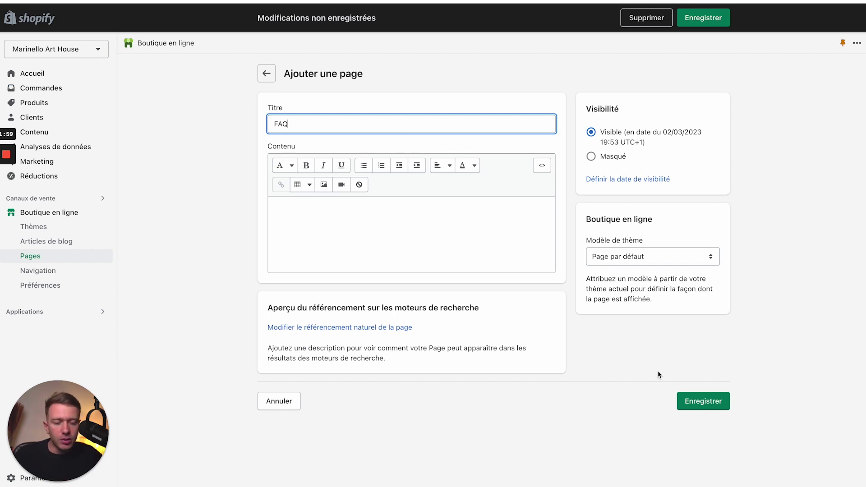
left_click(702, 401)
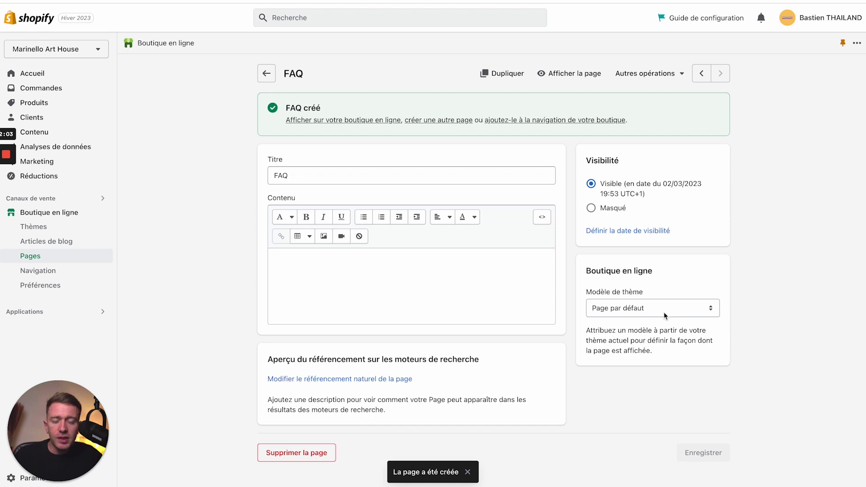
Check the FAQ page on the storefront, return to its settings, and save it with the faq theme template
left_click(558, 71)
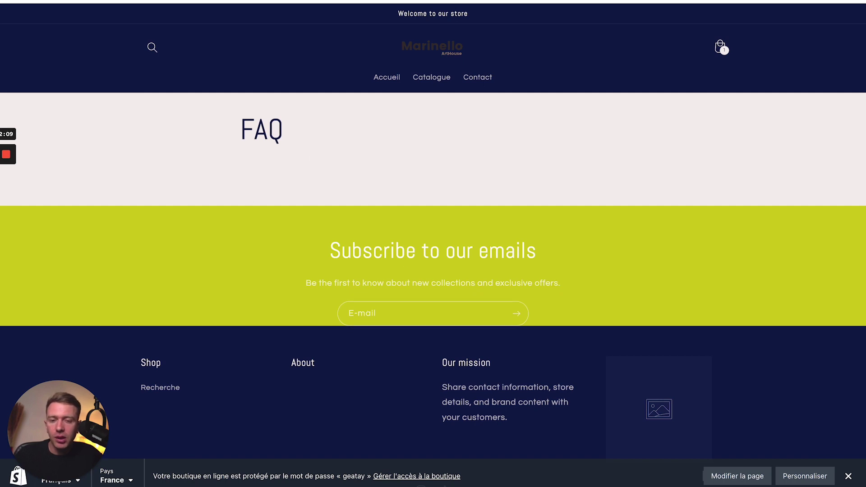
key("super+w")
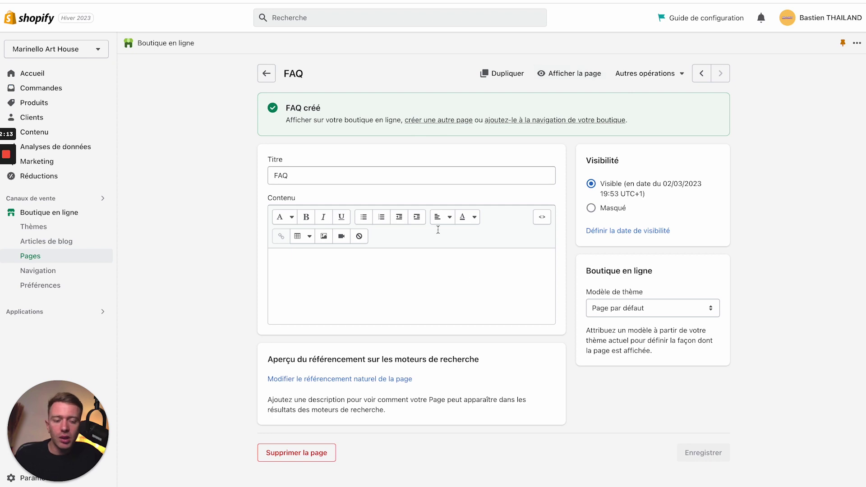
left_click(614, 314)
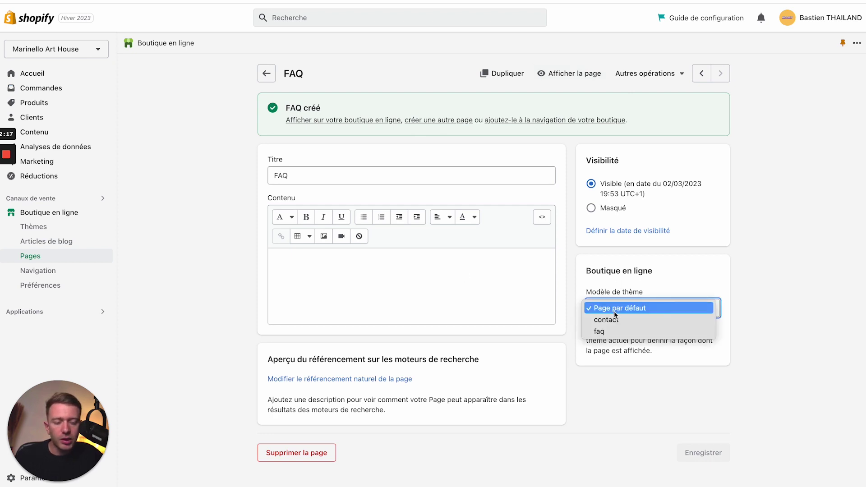
left_click(605, 334)
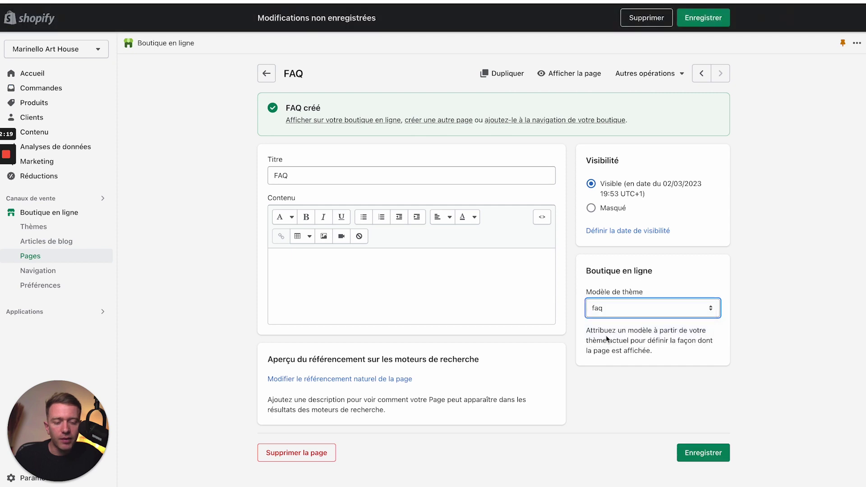
left_click(705, 452)
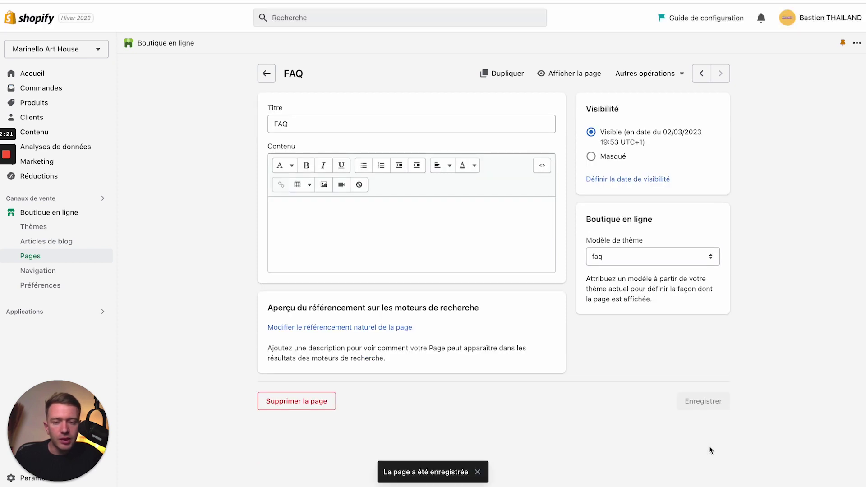
Reopen the FAQ page on the storefront until the faq template loads, examine its collapsible rows, and return to the page settings
left_click(577, 75)
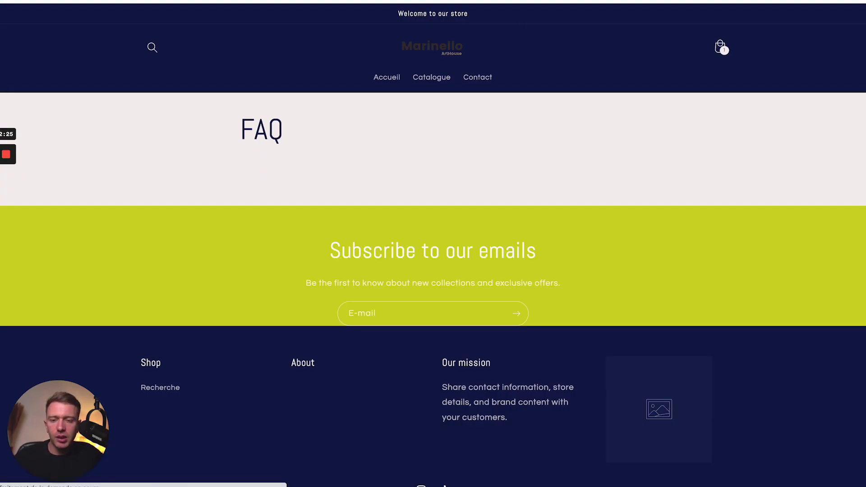
key("super+w")
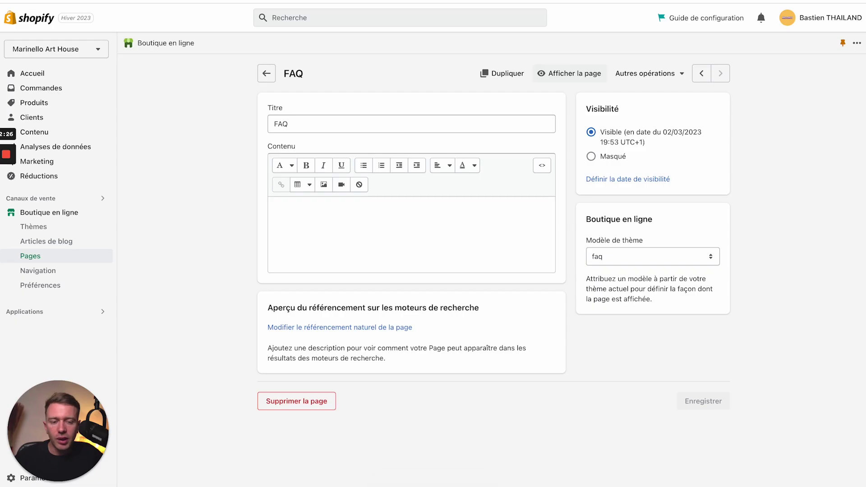
left_click(573, 74)
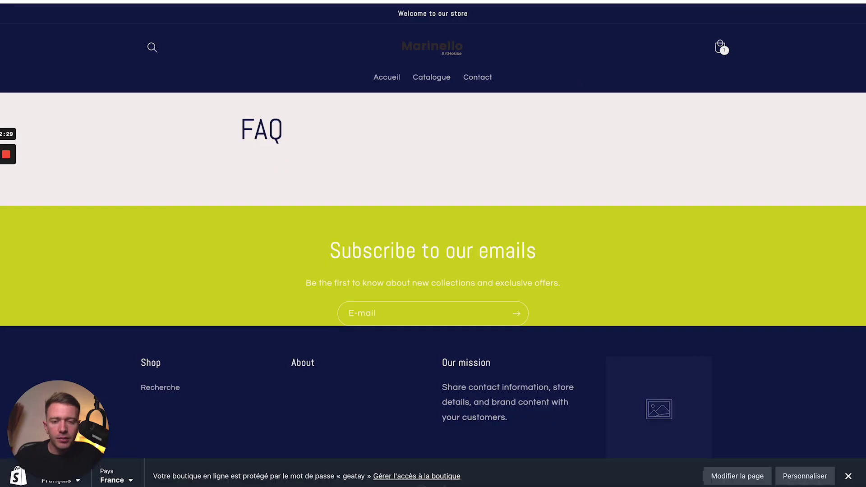
key("super+w")
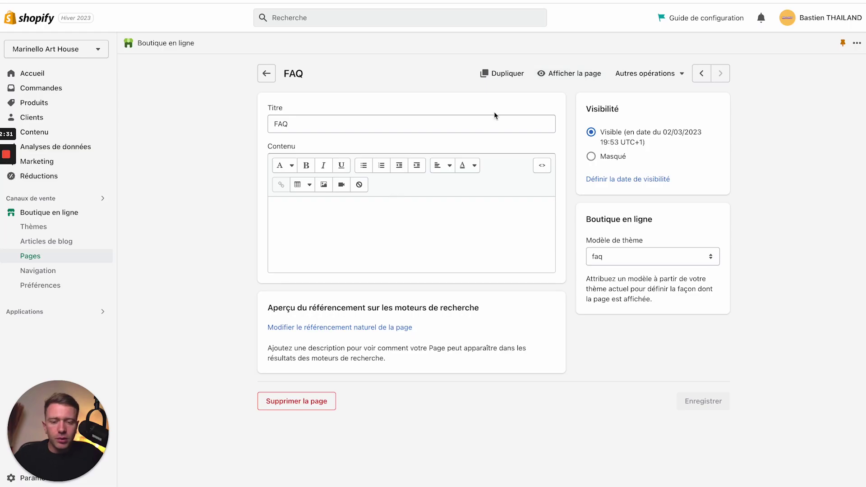
left_click(554, 75)
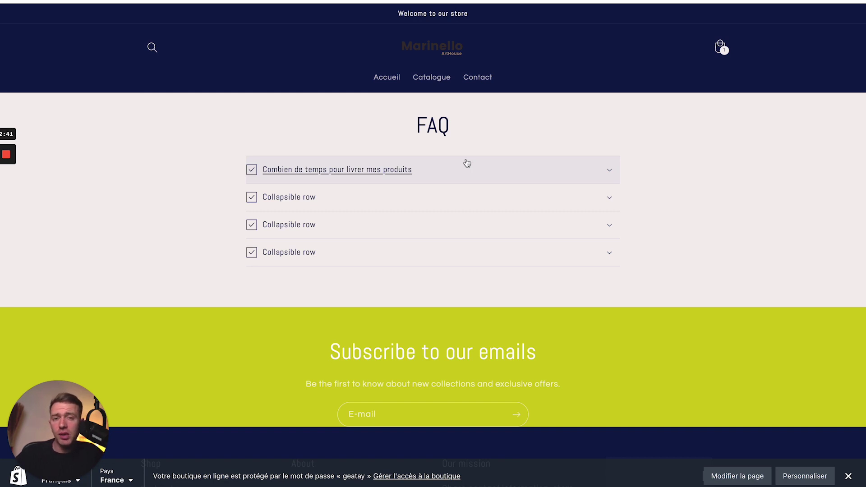
left_click(180, 1)
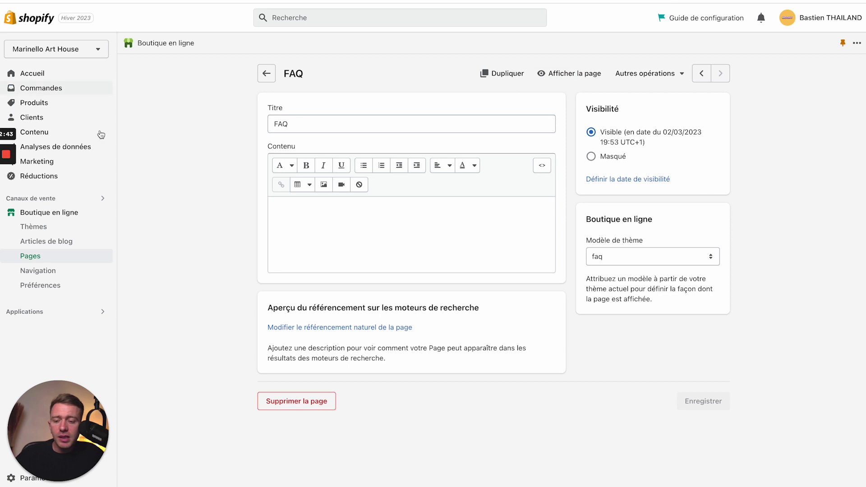
Reopen the Refresh theme customization and open the list of page templates
left_click(86, 212)
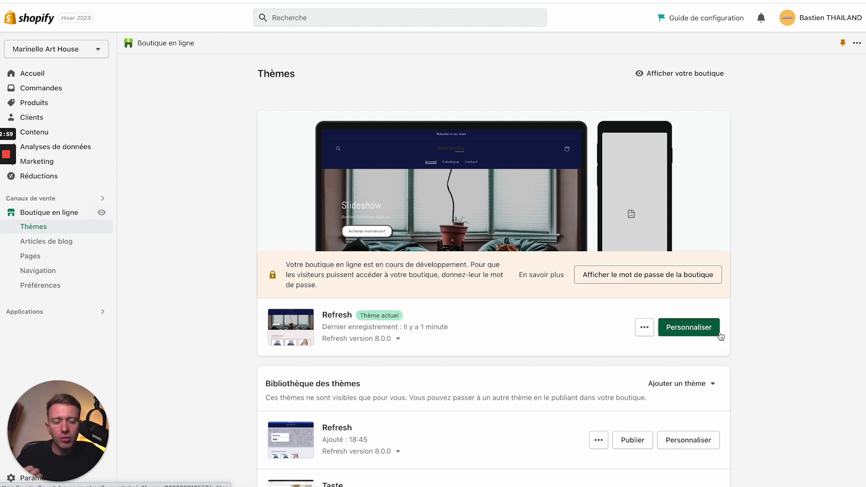
left_click(673, 329)
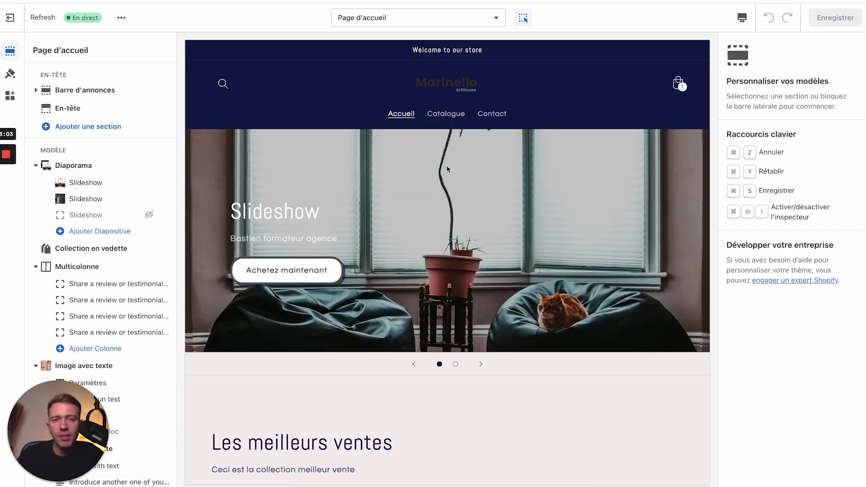
left_click(384, 18)
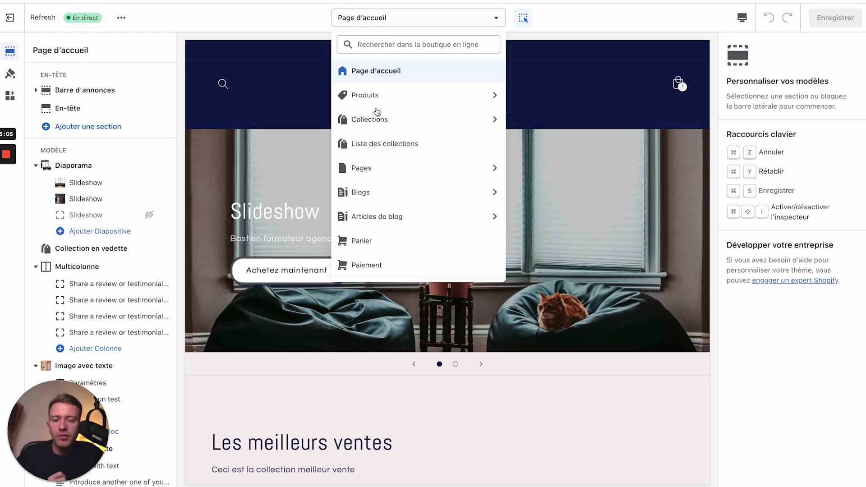